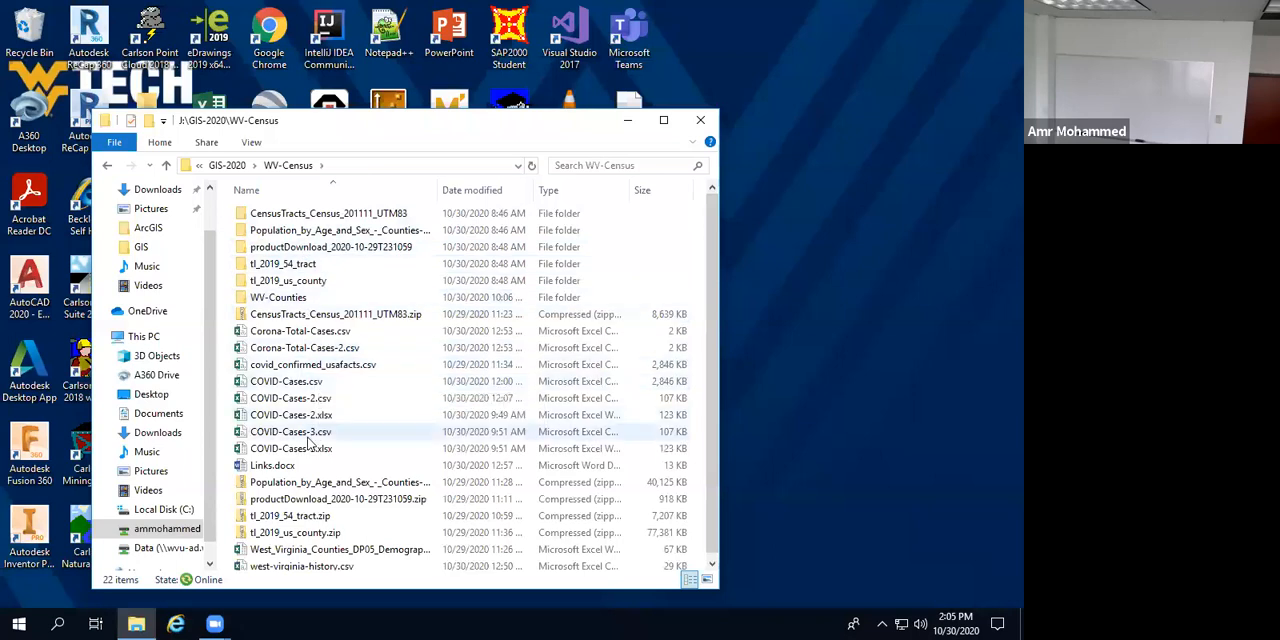
Step: Open the Links.docx document from the WV-Census folder
double_click(291, 466)
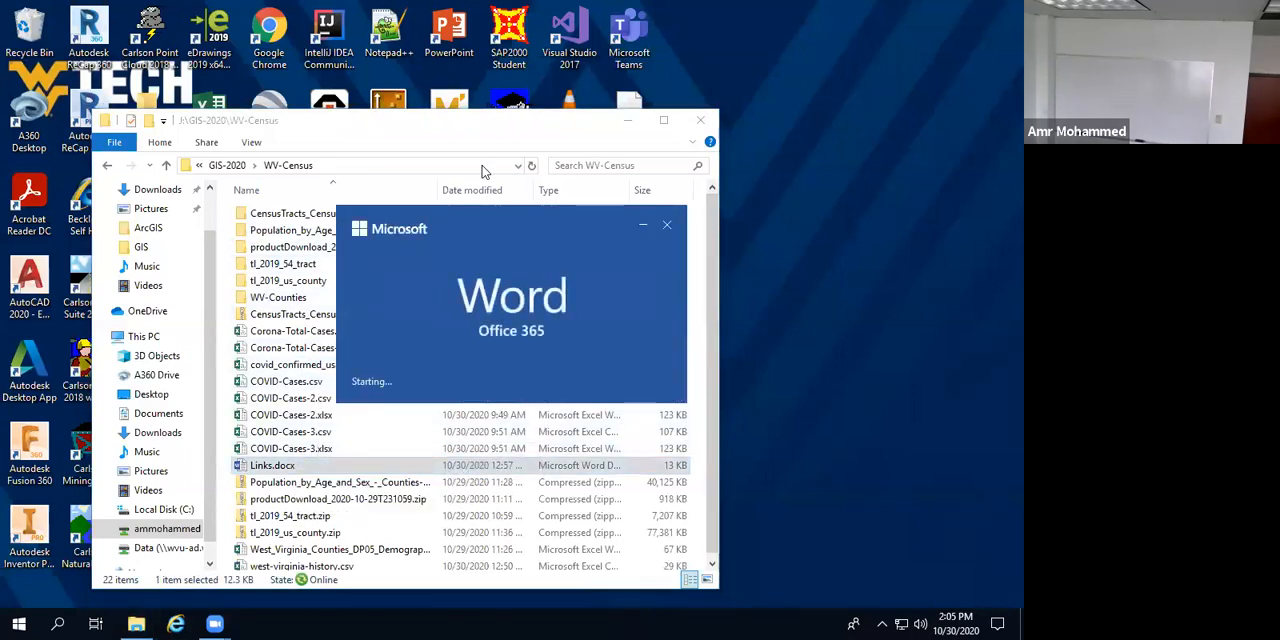
Step: Look at November 2020 in the system calendar, then close the calendar
left_click(955, 621)
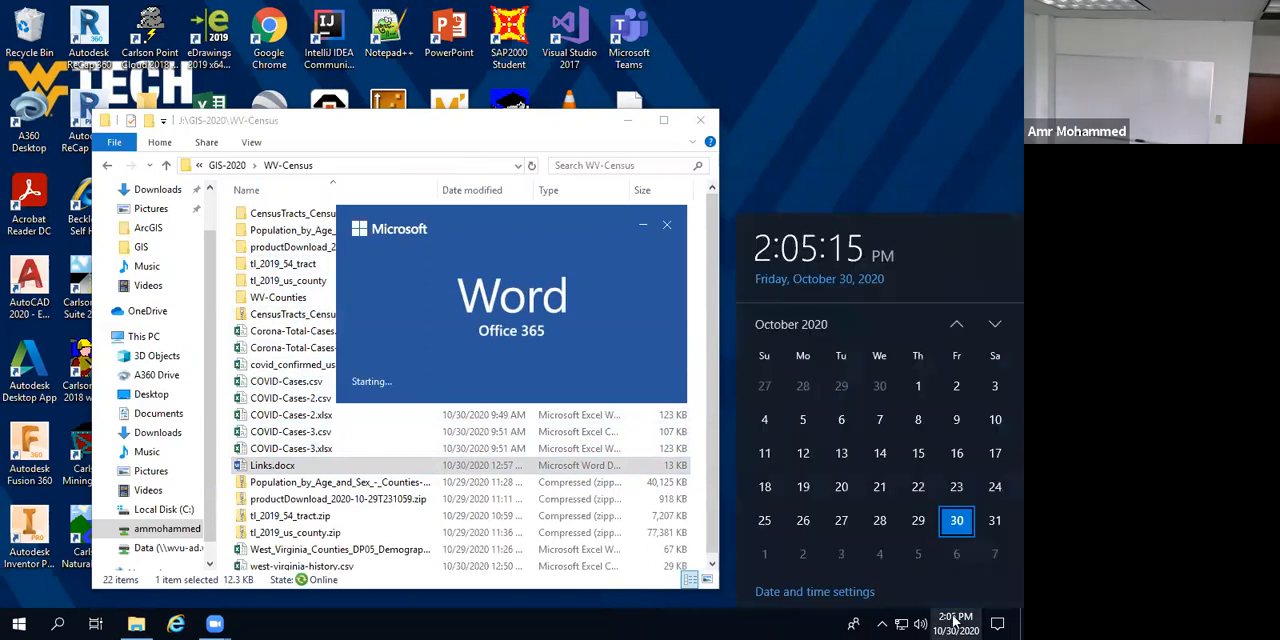
left_click(995, 325)
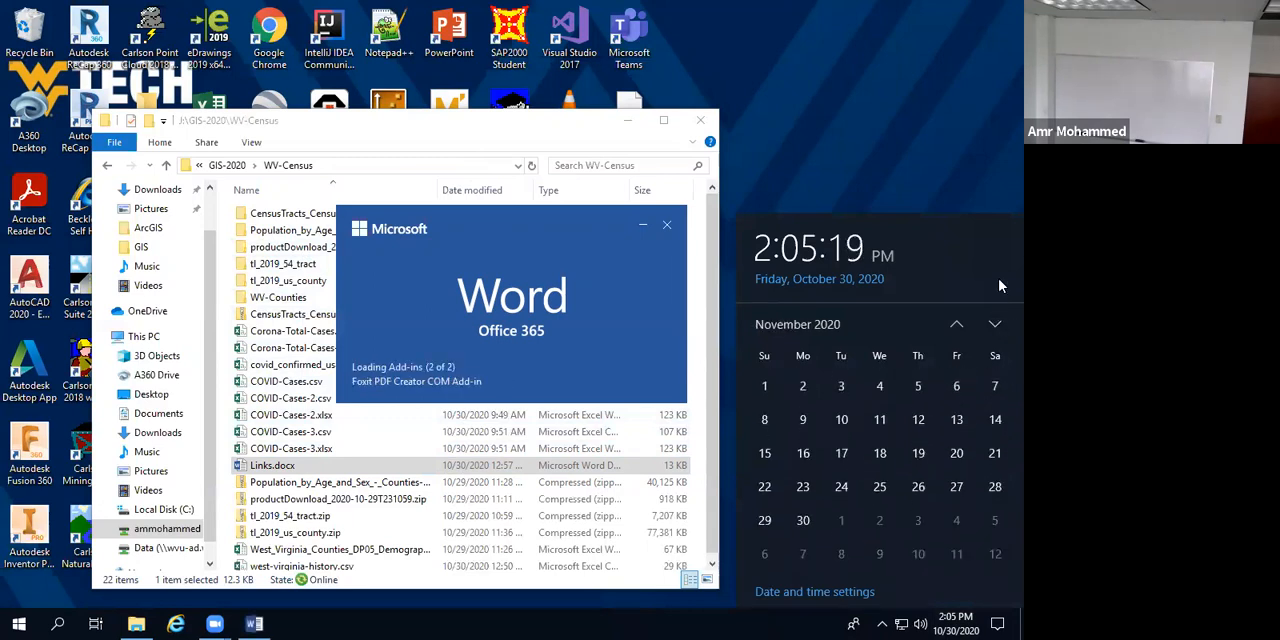
left_click(980, 65)
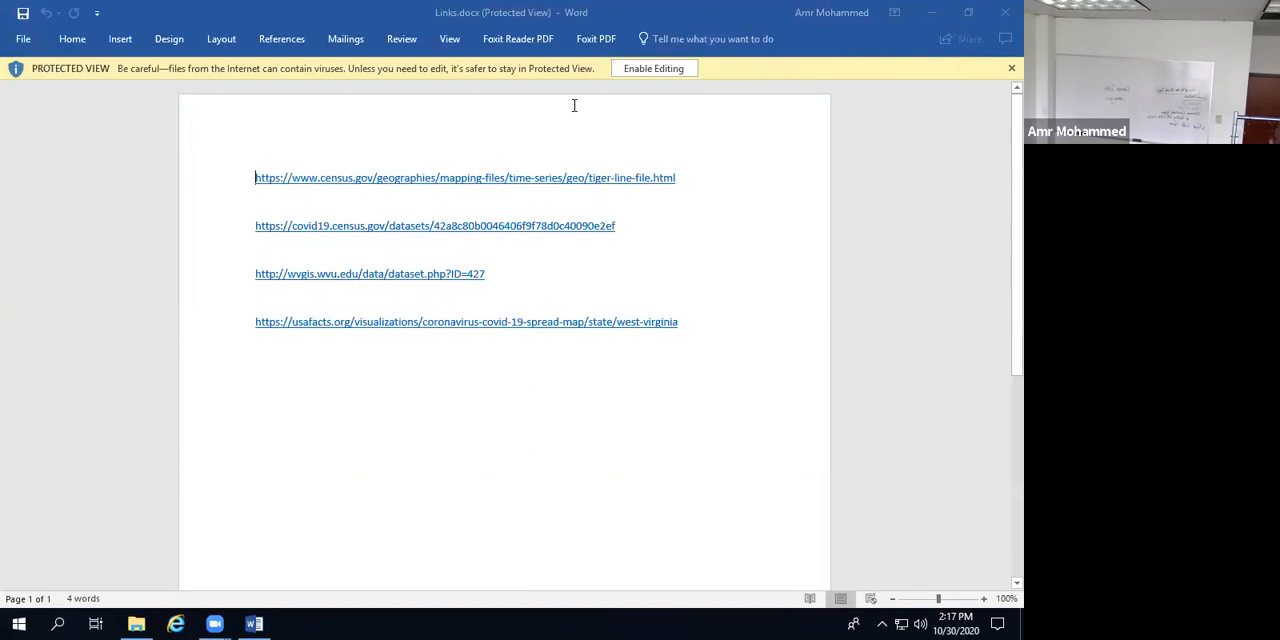
Step: Follow the census.gov TIGER/Line link in Links.docx, allowing hyperlinks, and open the Web Interface for the 2019 shapefile downloads
left_click(470, 179)
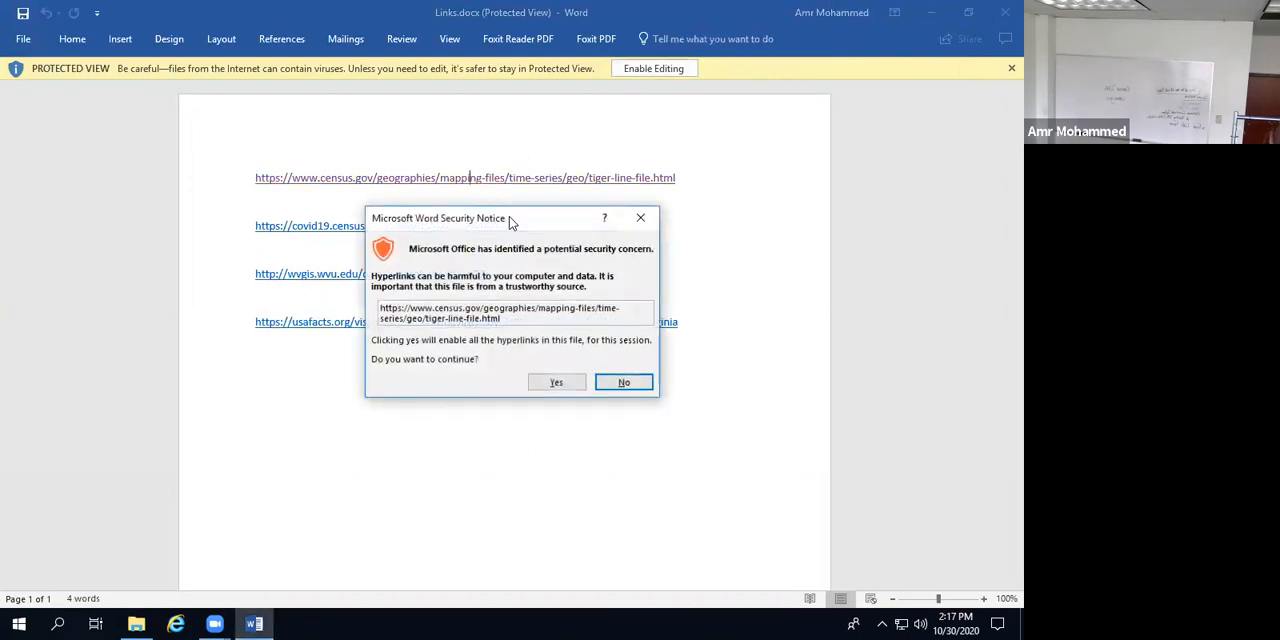
left_click(557, 382)
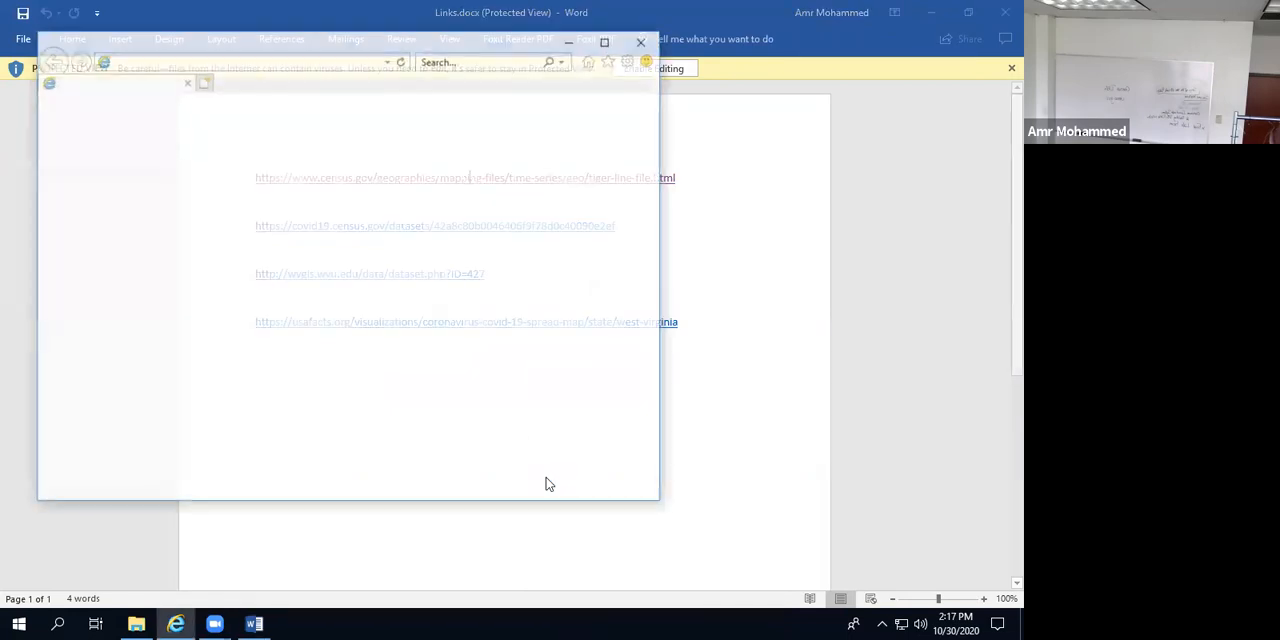
left_click(608, 42)
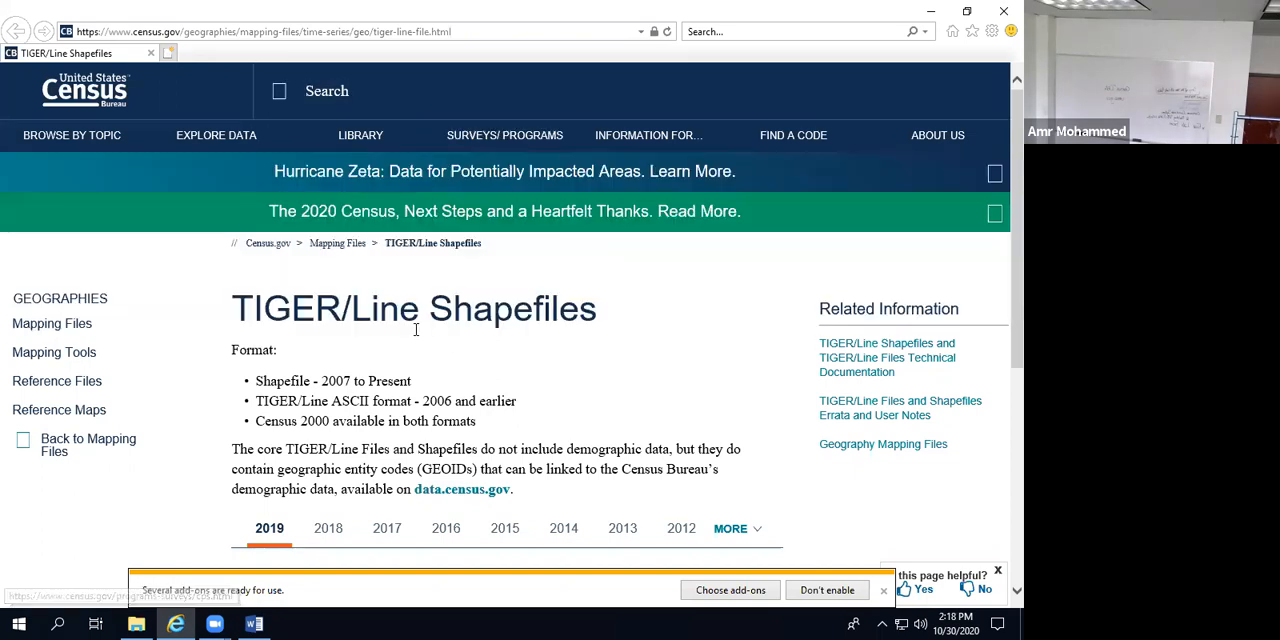
scroll(414, 329, "down", 4)
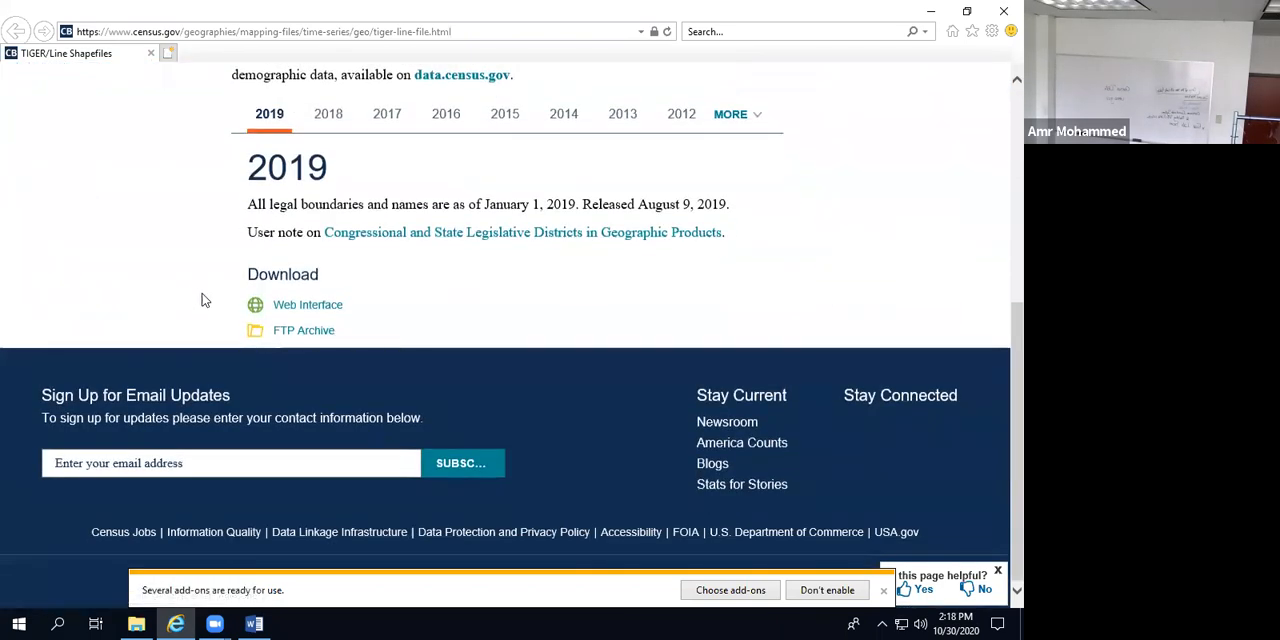
left_click(291, 310)
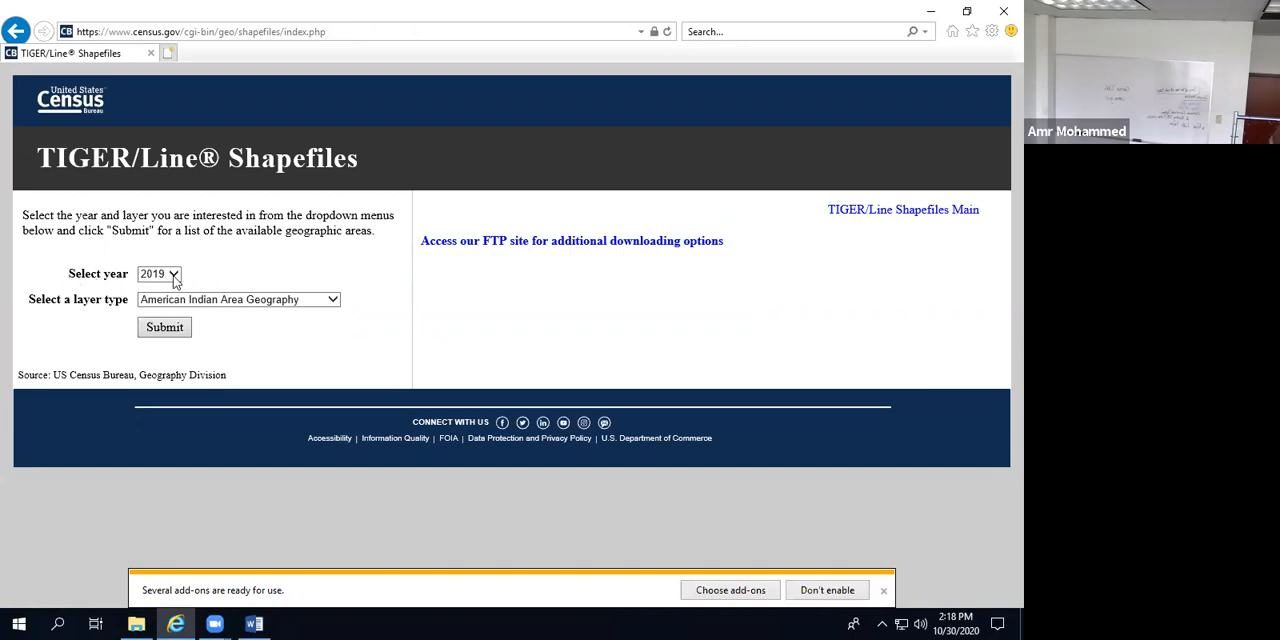
Step: Request the 2019 shapefiles for the Counties (and equivalent) layer type
left_click(173, 280)
left_click(206, 281)
left_click(193, 302)
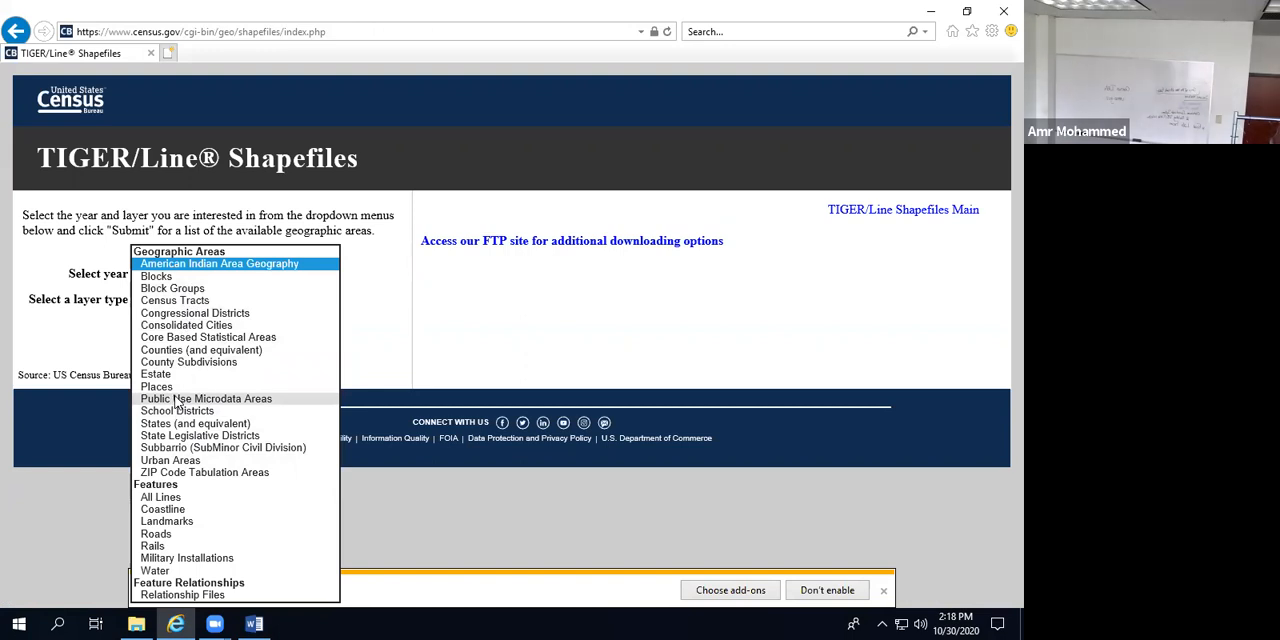
left_click(165, 349)
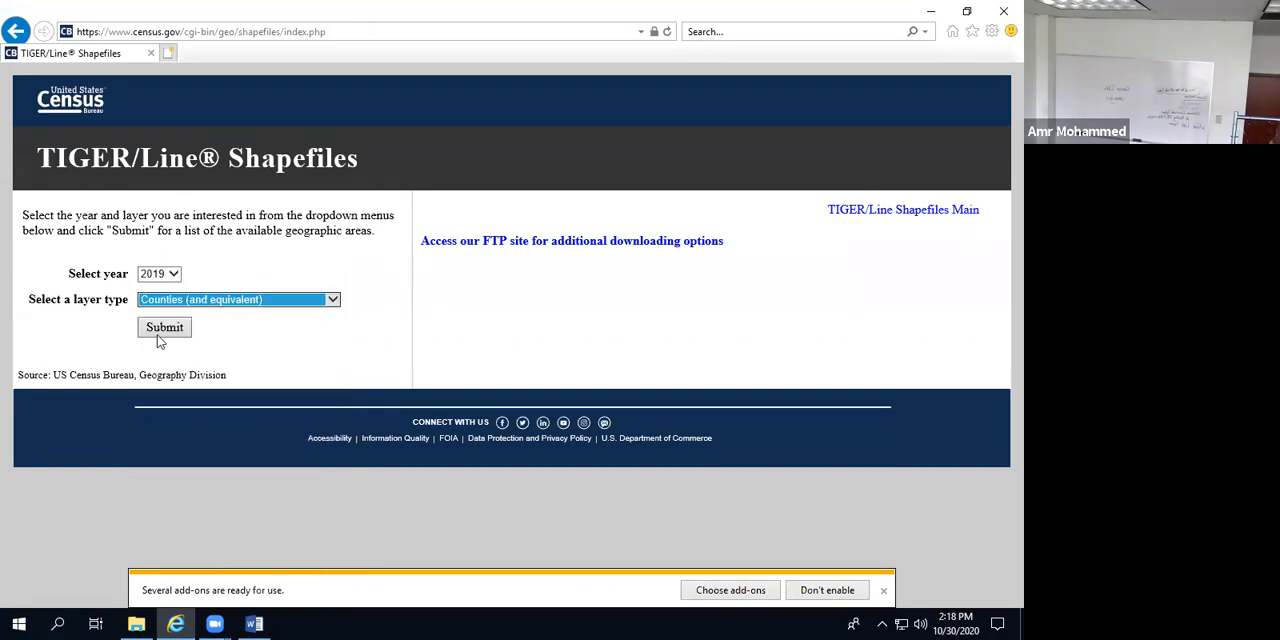
left_click(160, 330)
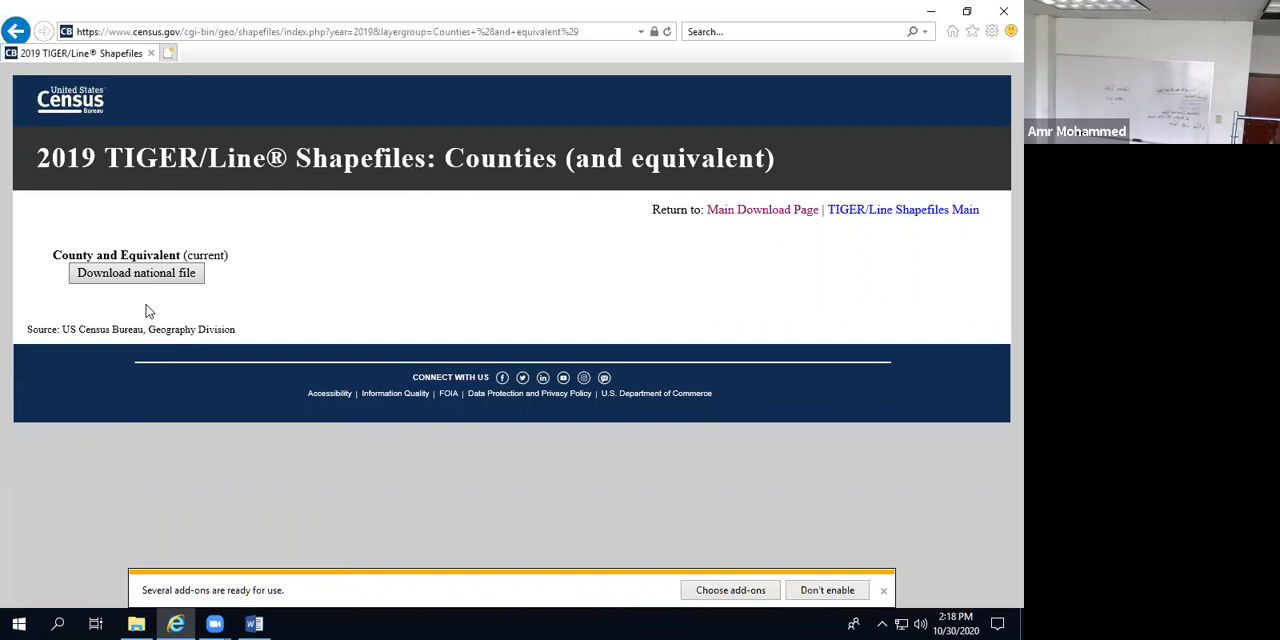
Step: Download the national county file with Save as and browse to the GIS-2020 folder as its destination
left_click(134, 277)
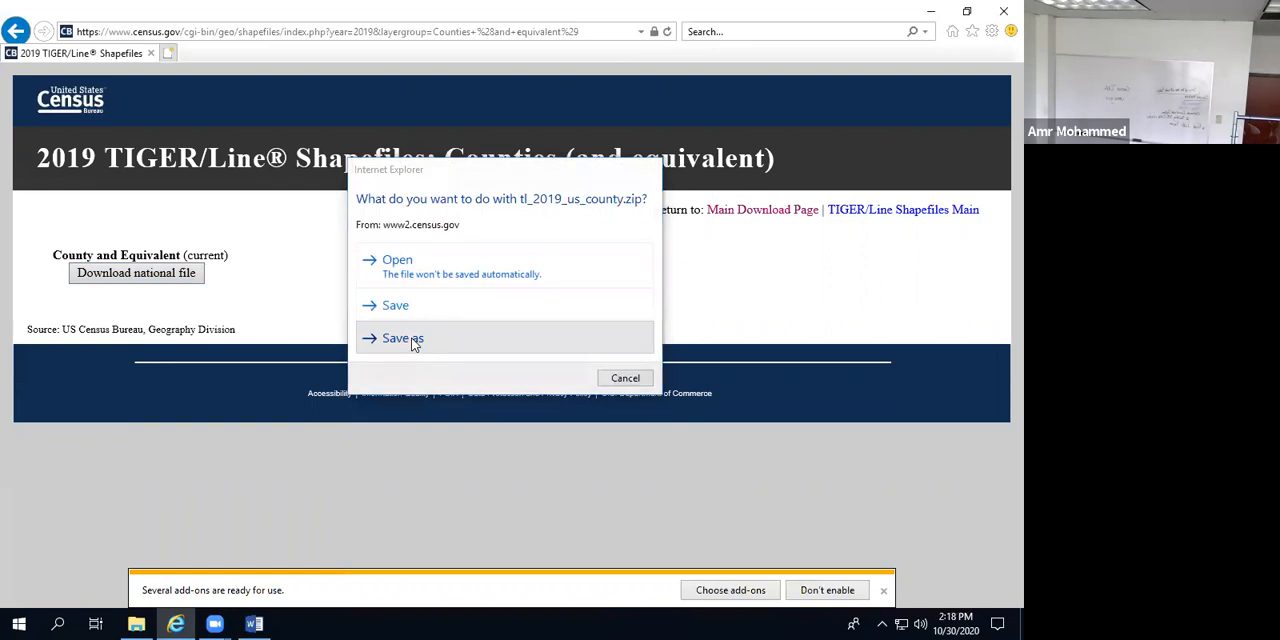
left_click(415, 341)
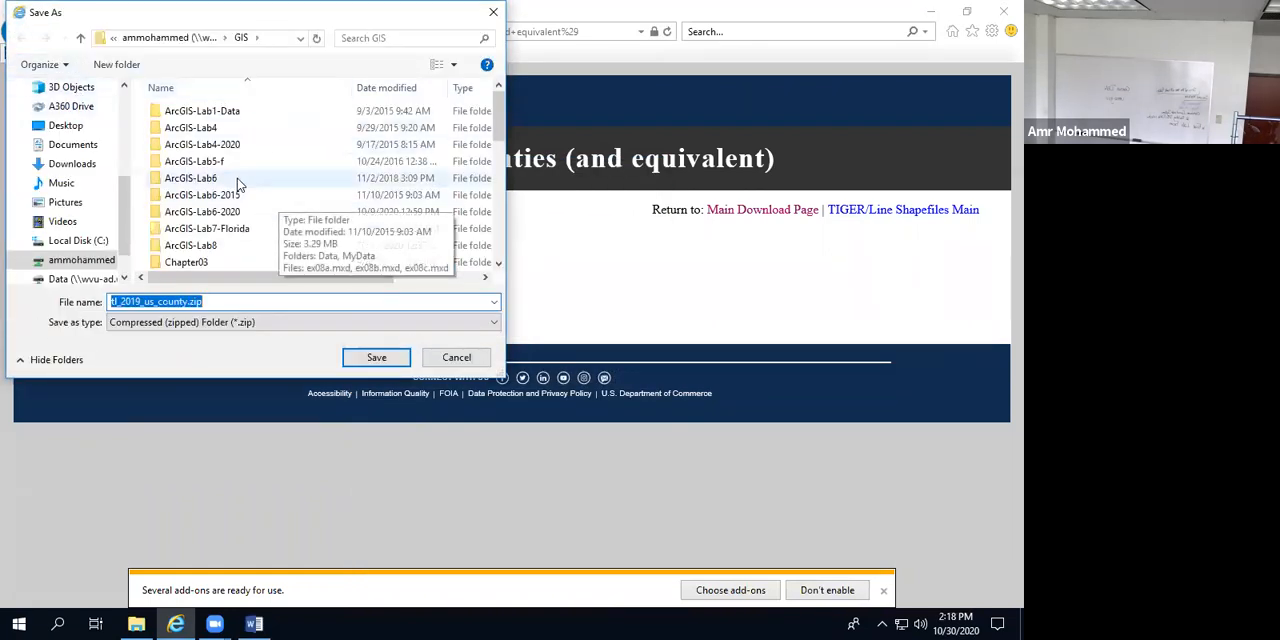
scroll(236, 140, "down", 10)
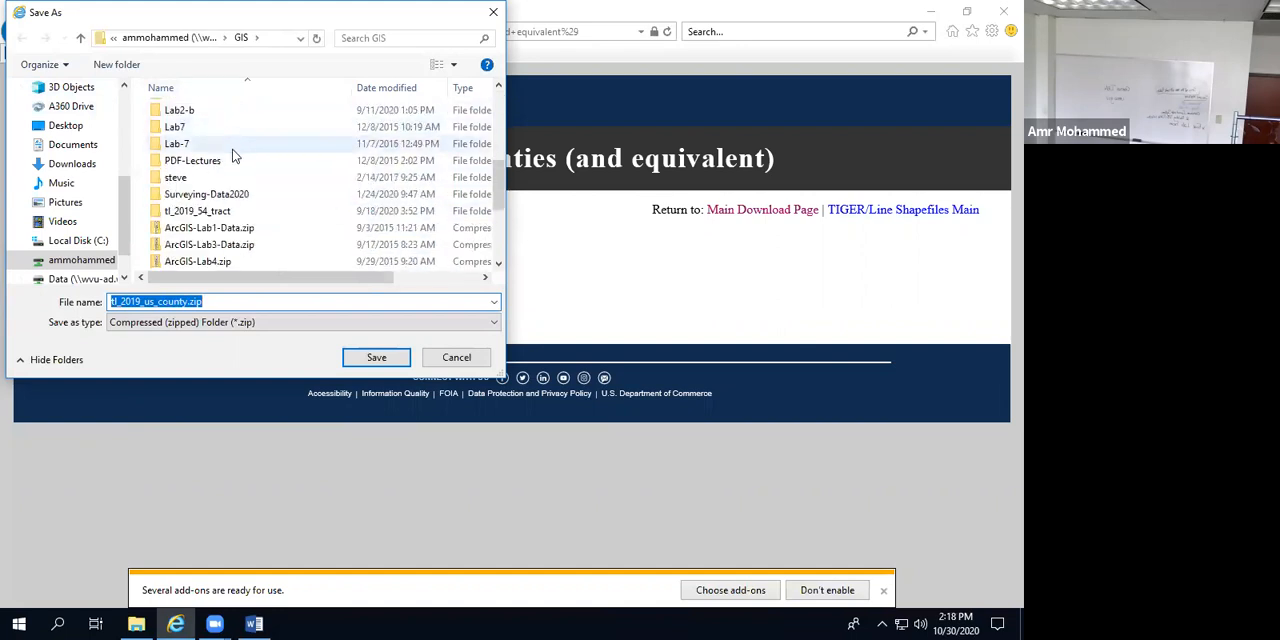
scroll(274, 163, "up", 10)
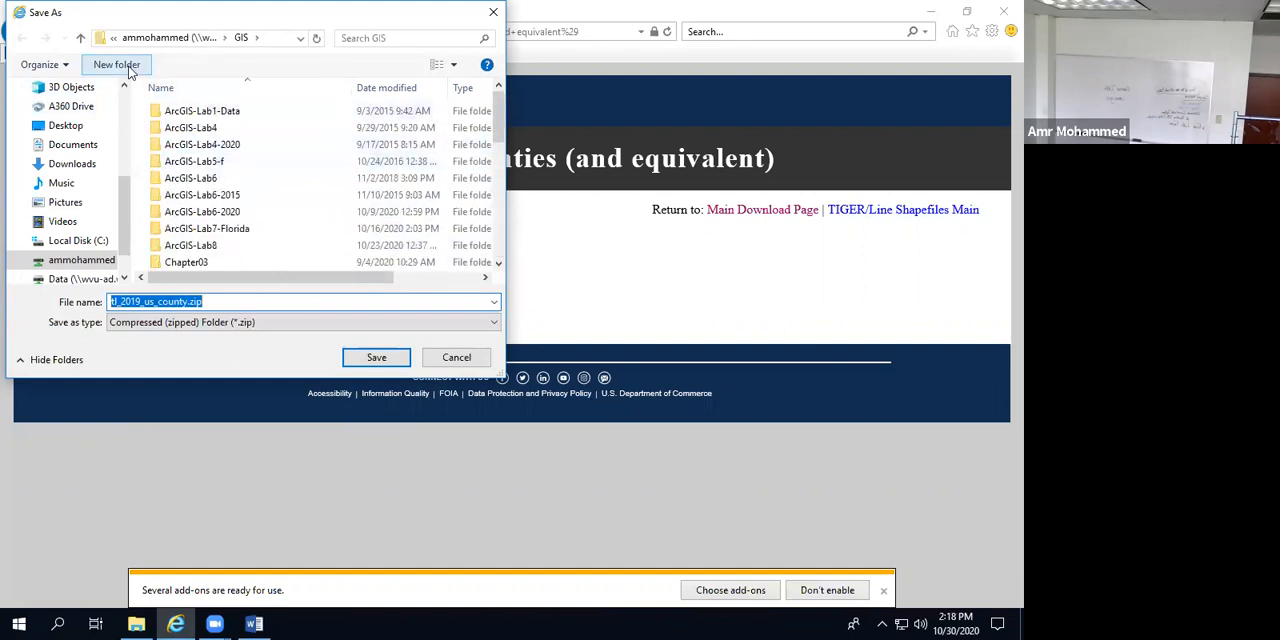
left_click(110, 66)
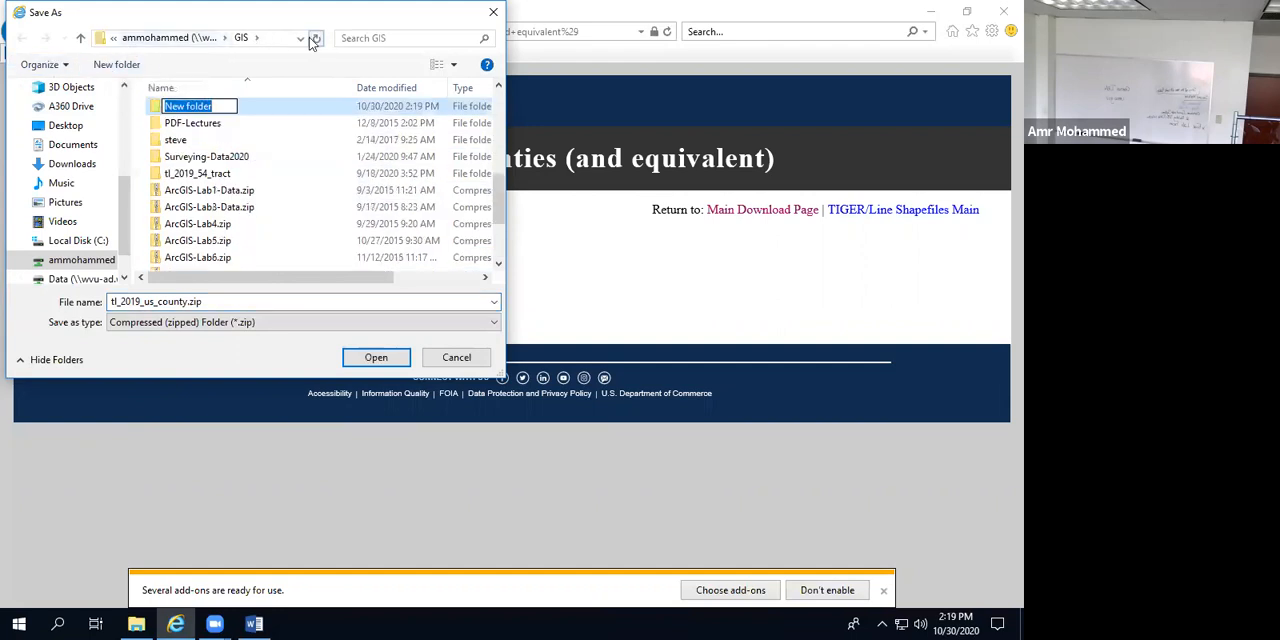
left_click(80, 38)
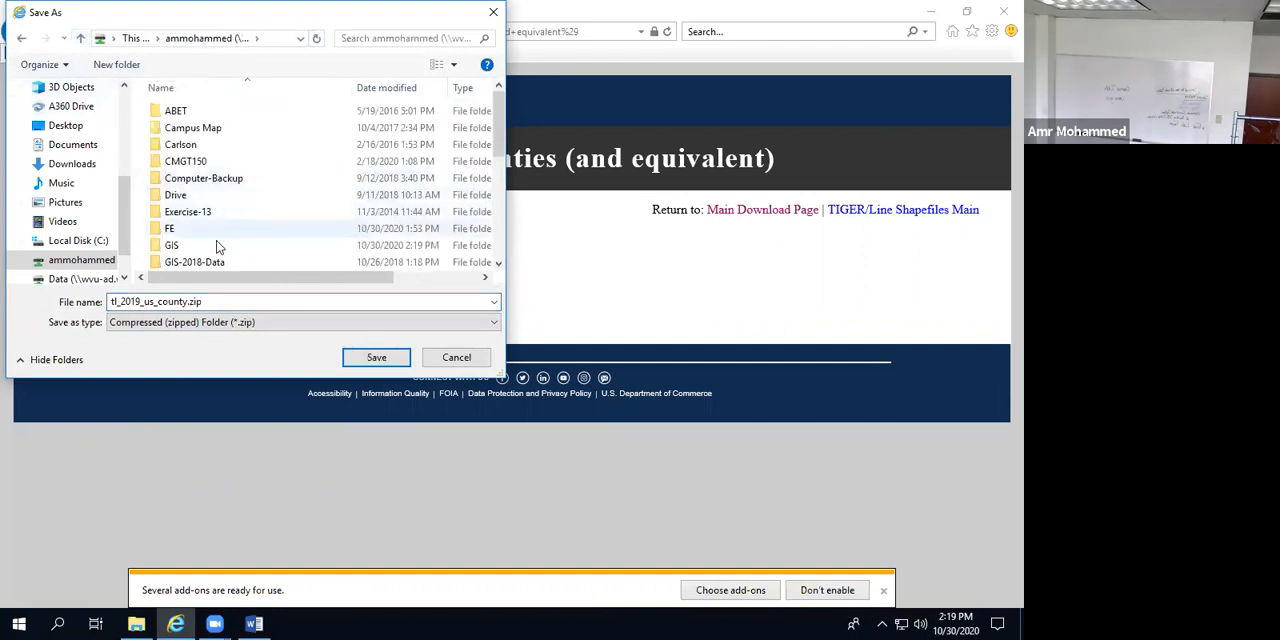
scroll(170, 150, "down", 3)
double_click(178, 145)
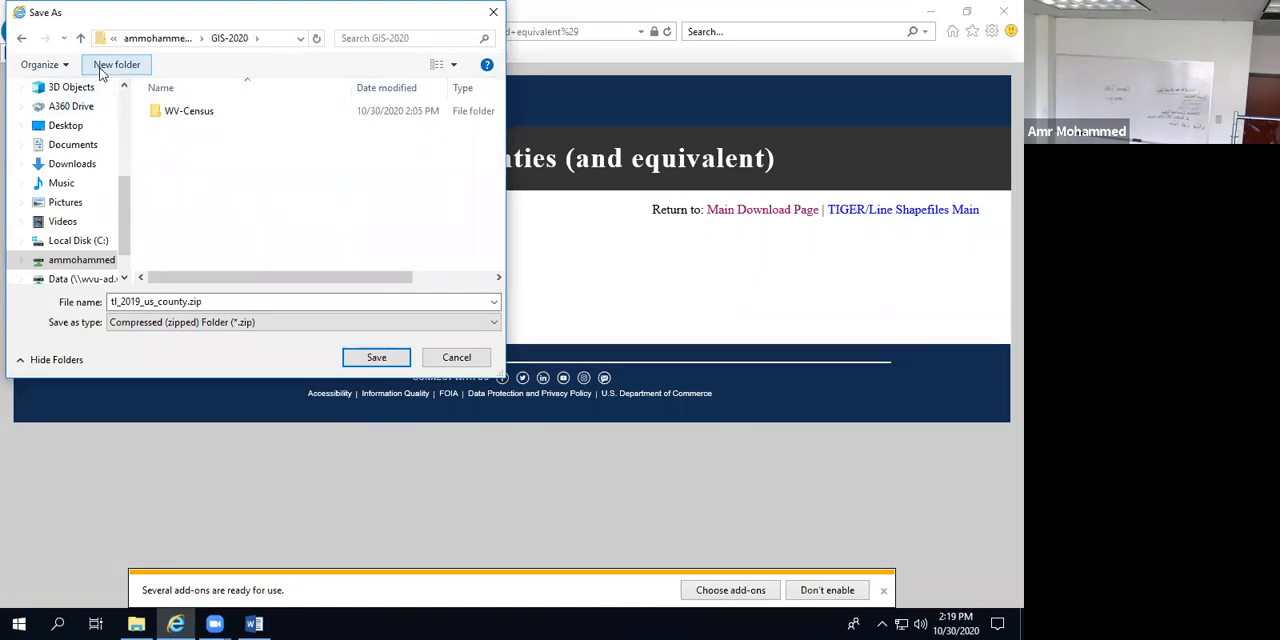
Step: Create a folder named WestVirginia in GIS-2020 and save tl_2019_us_county.zip inside it
left_click(105, 64)
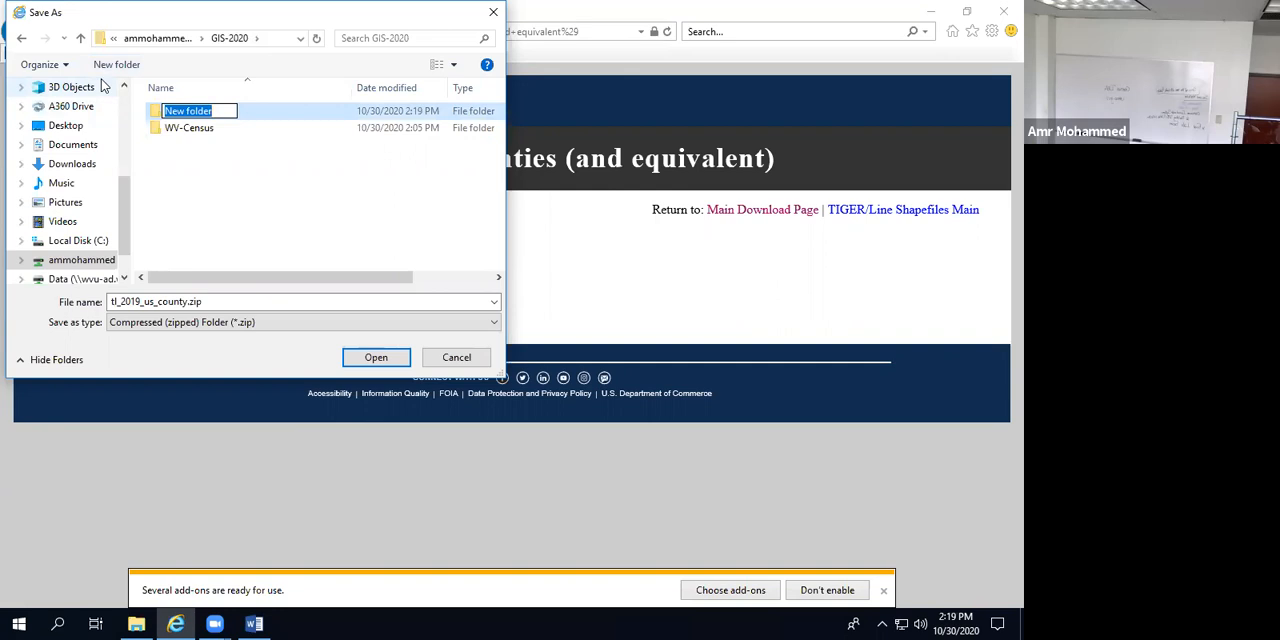
type("WestVirginia")
left_click(163, 192)
double_click(156, 114)
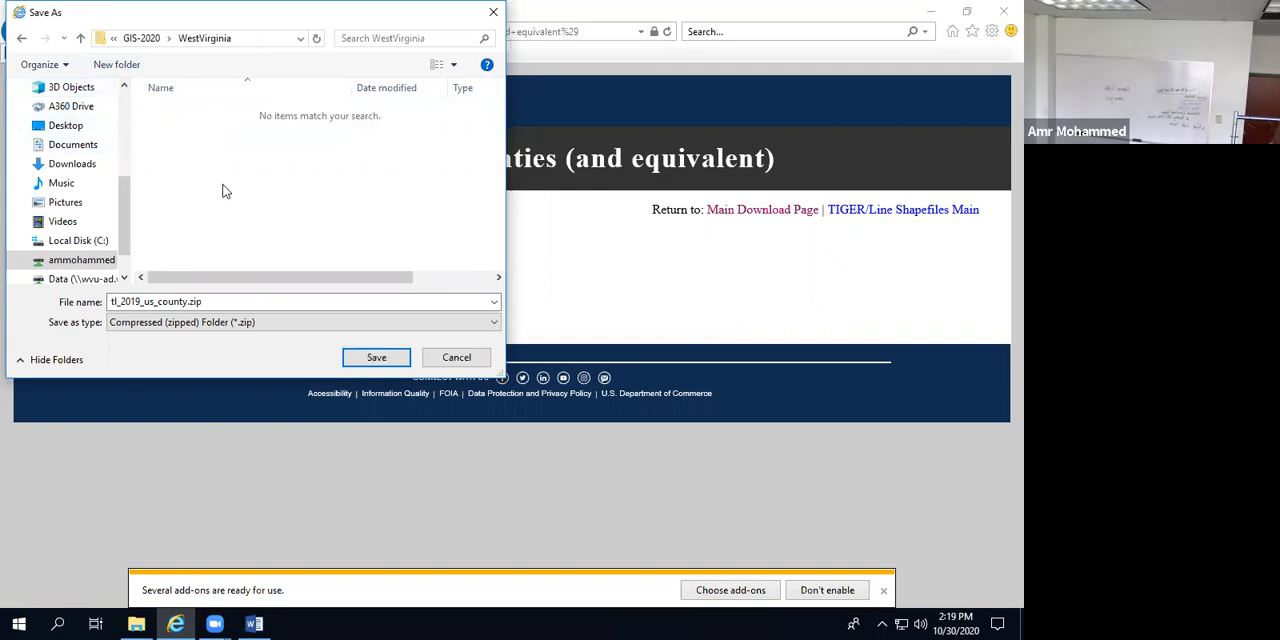
left_click(374, 360)
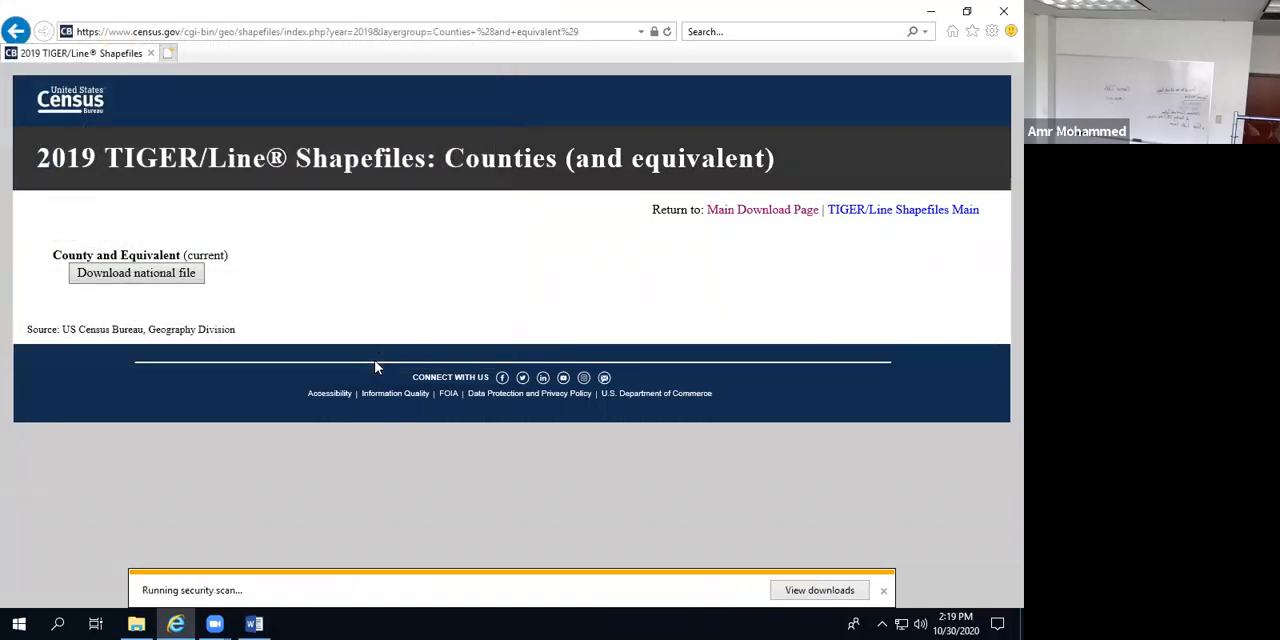
Step: Switch to File Explorer and open the WestVirginia folder inside GIS-2020
left_click(136, 624)
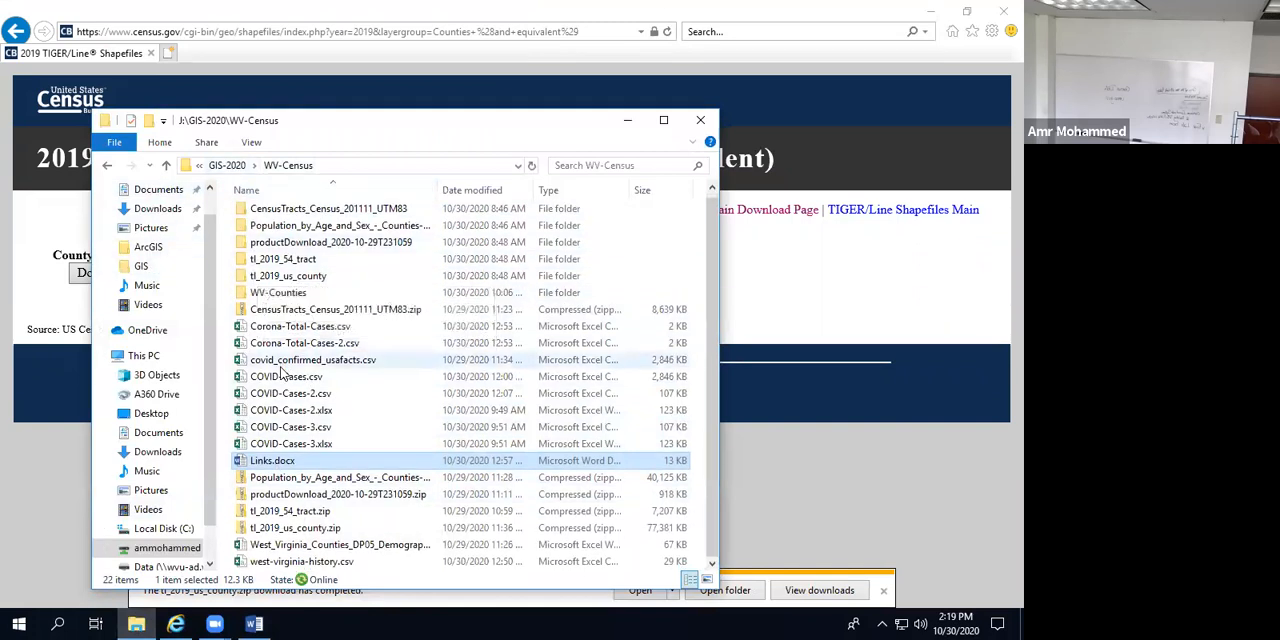
left_click(227, 166)
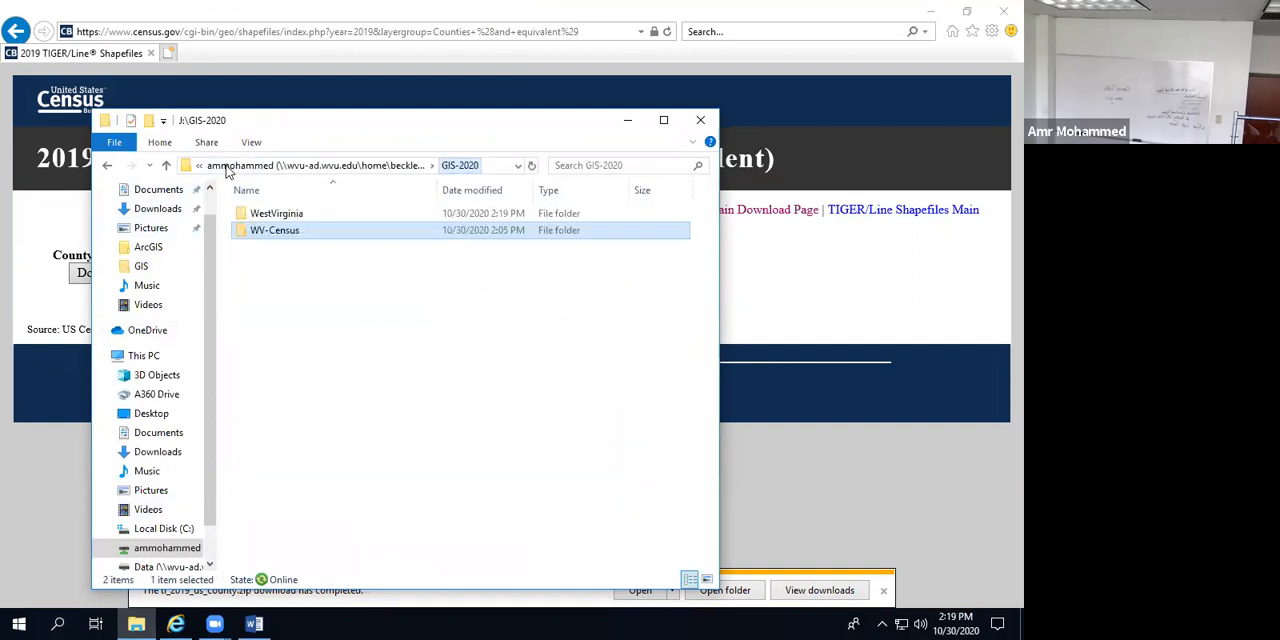
left_click(270, 216)
double_click(270, 216)
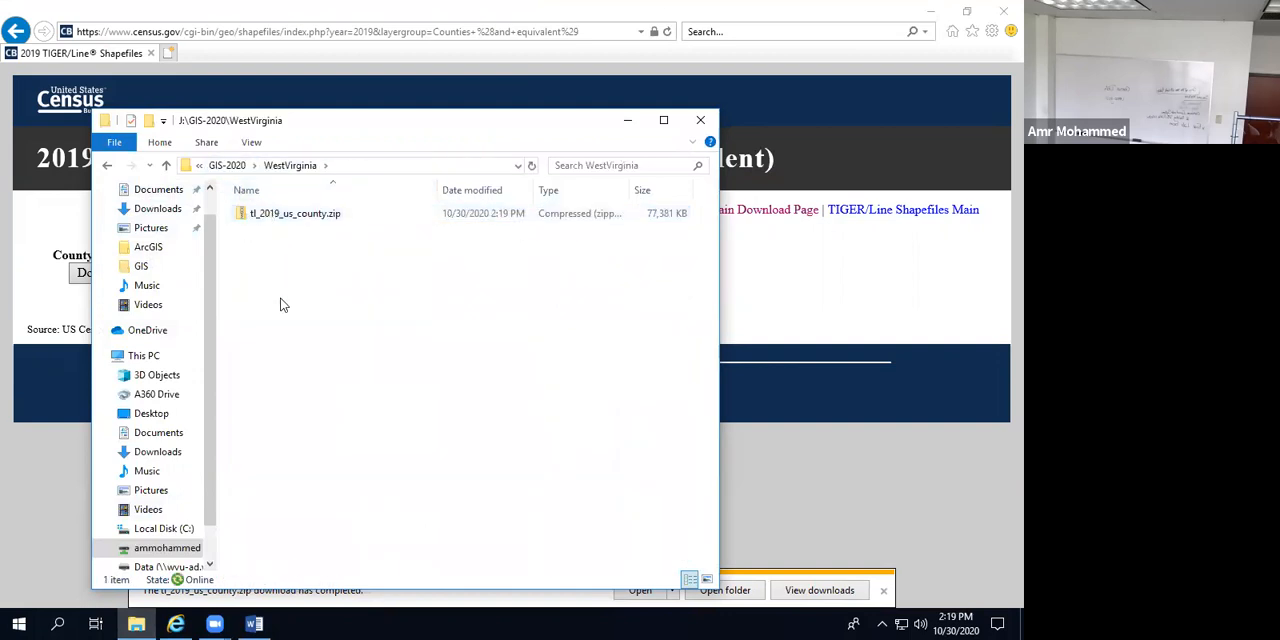
Step: Extract tl_2019_us_county.zip to J:\GIS-2020\WestVirginia\tl_2019_us_county, accepting the security warning
double_click(280, 218)
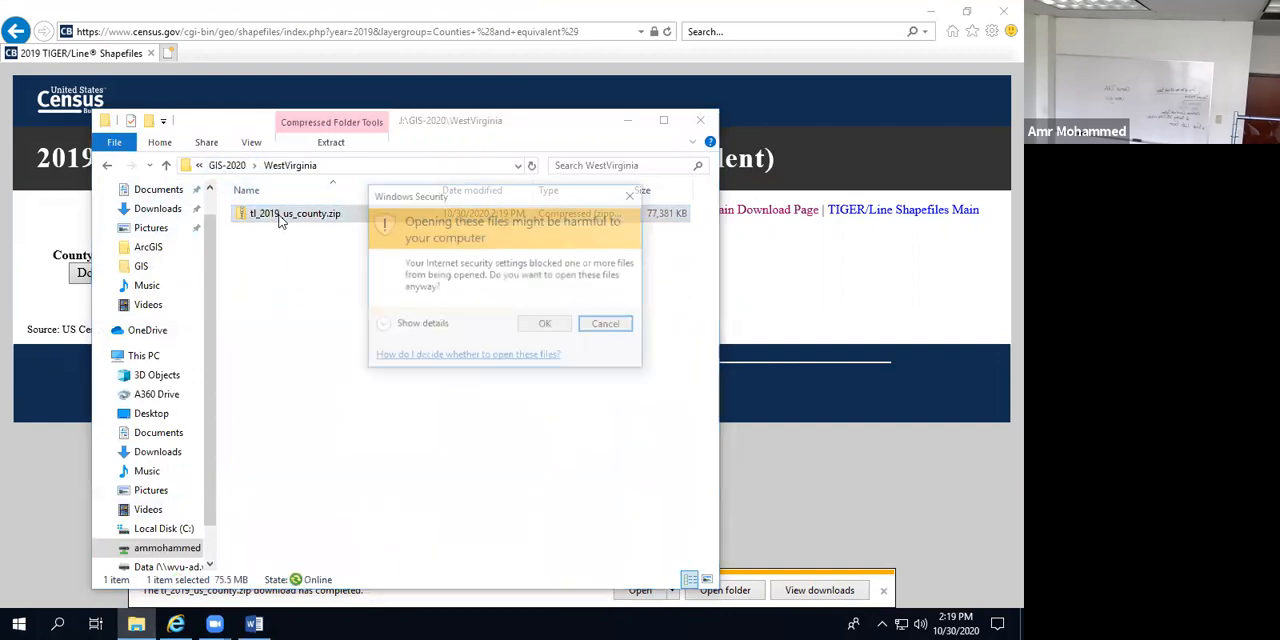
left_click(535, 330)
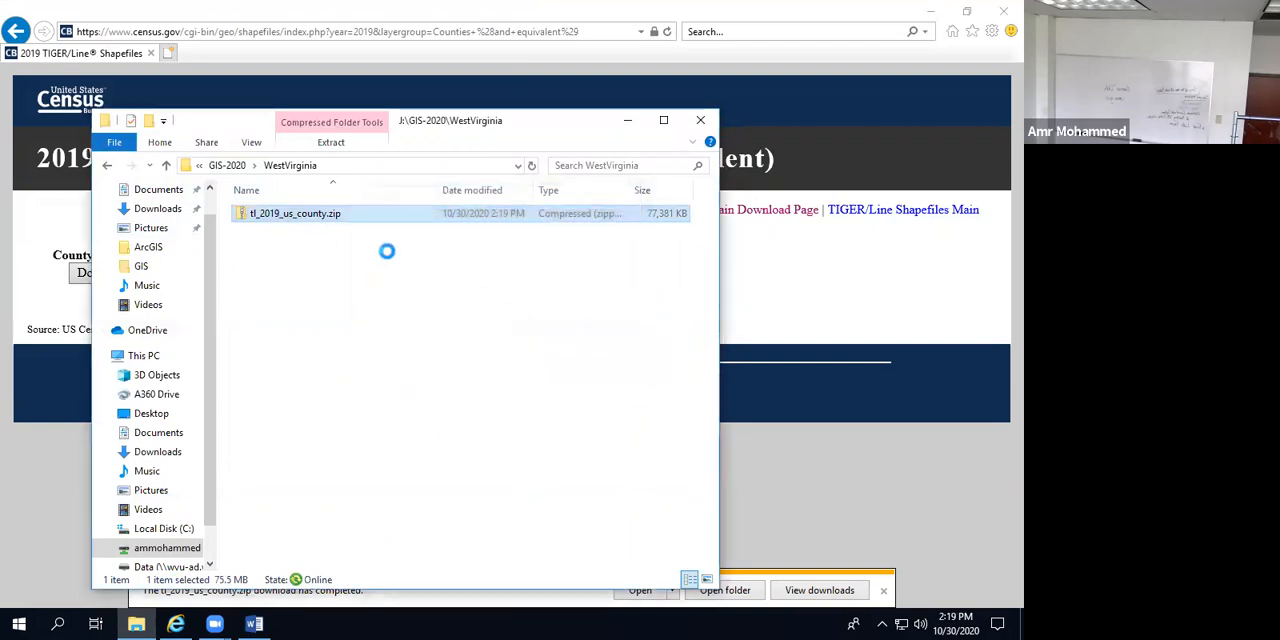
key("shift+F10")
left_click(330, 268)
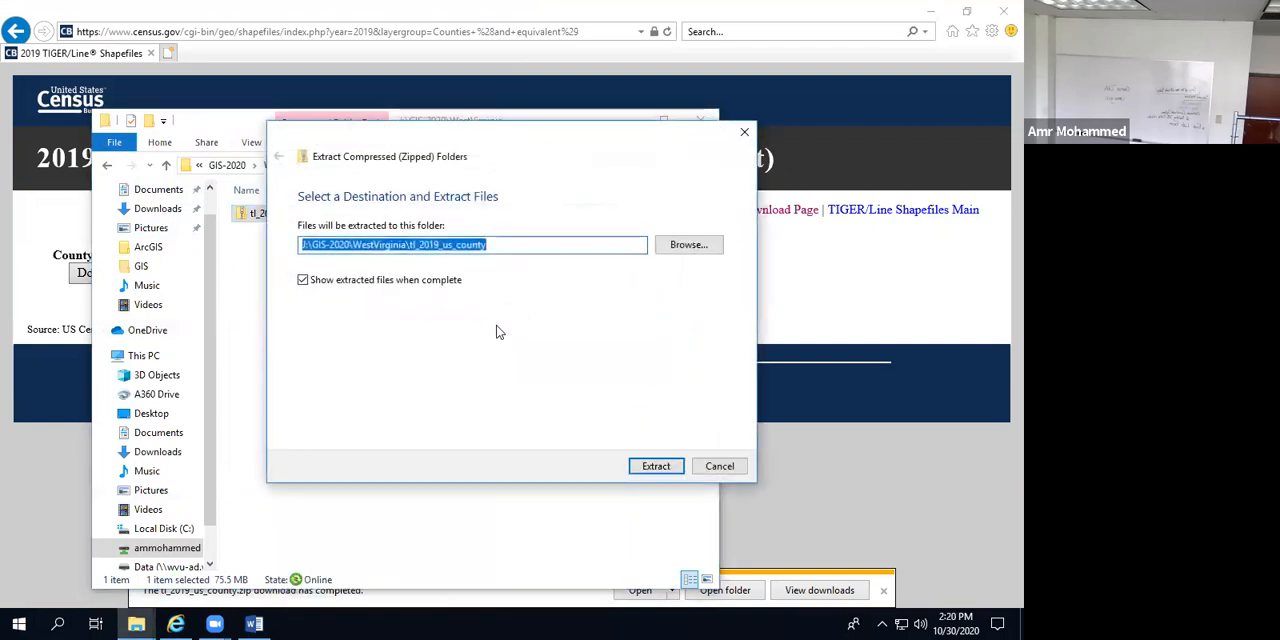
left_click(655, 467)
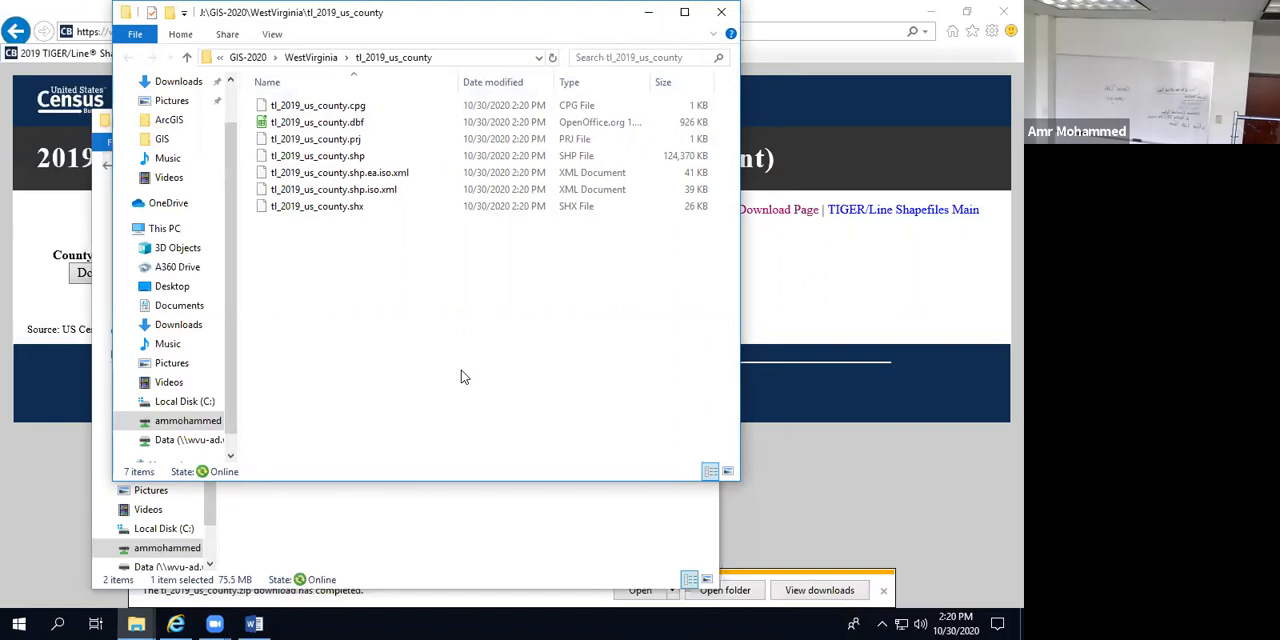
Step: Switch back to Internet Explorer, return to the TIGER/Line selection page and request the 2019 Census Tracts layer
left_click(46, 465)
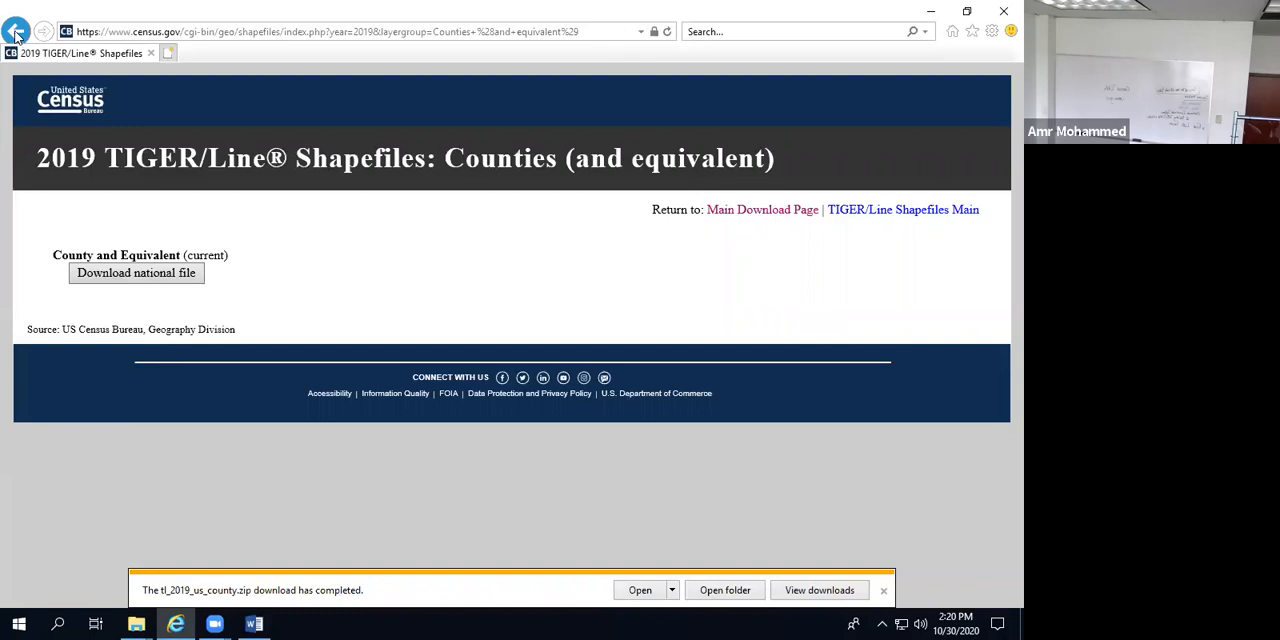
left_click(15, 31)
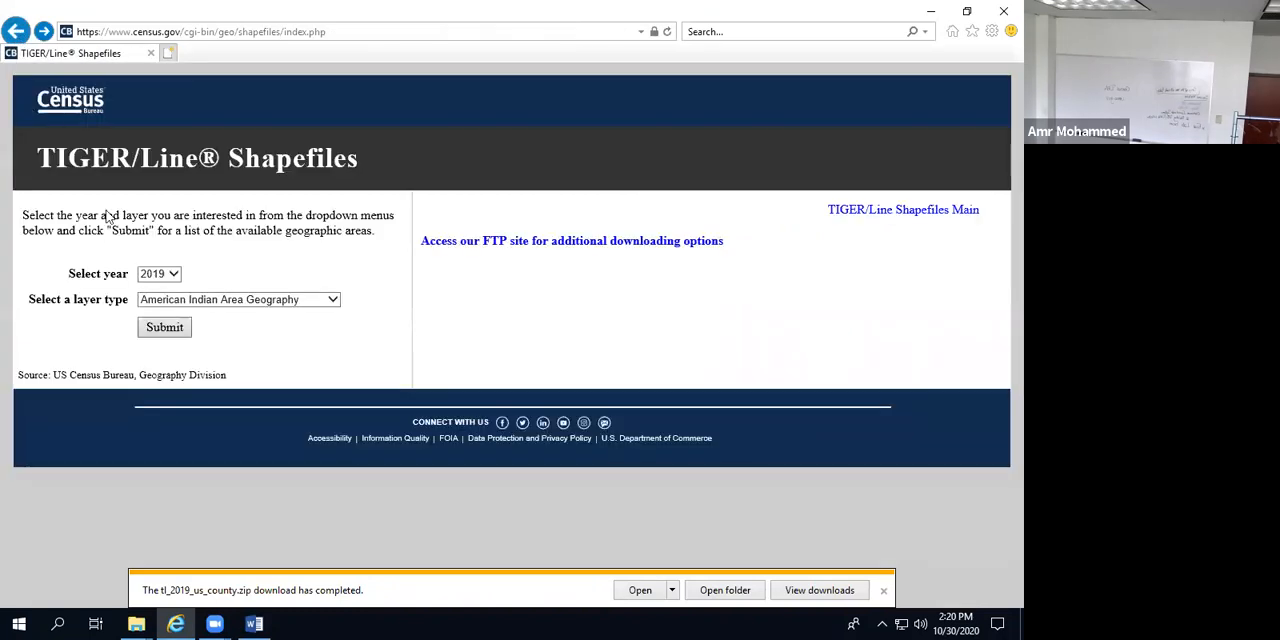
left_click(192, 305)
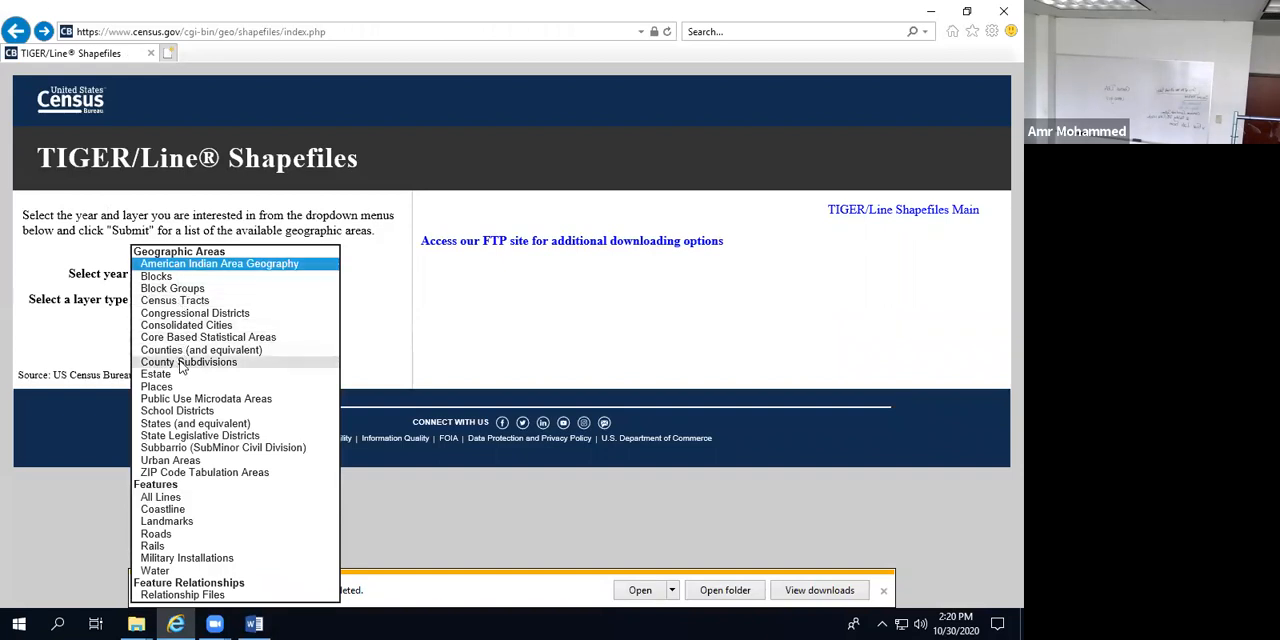
left_click(170, 301)
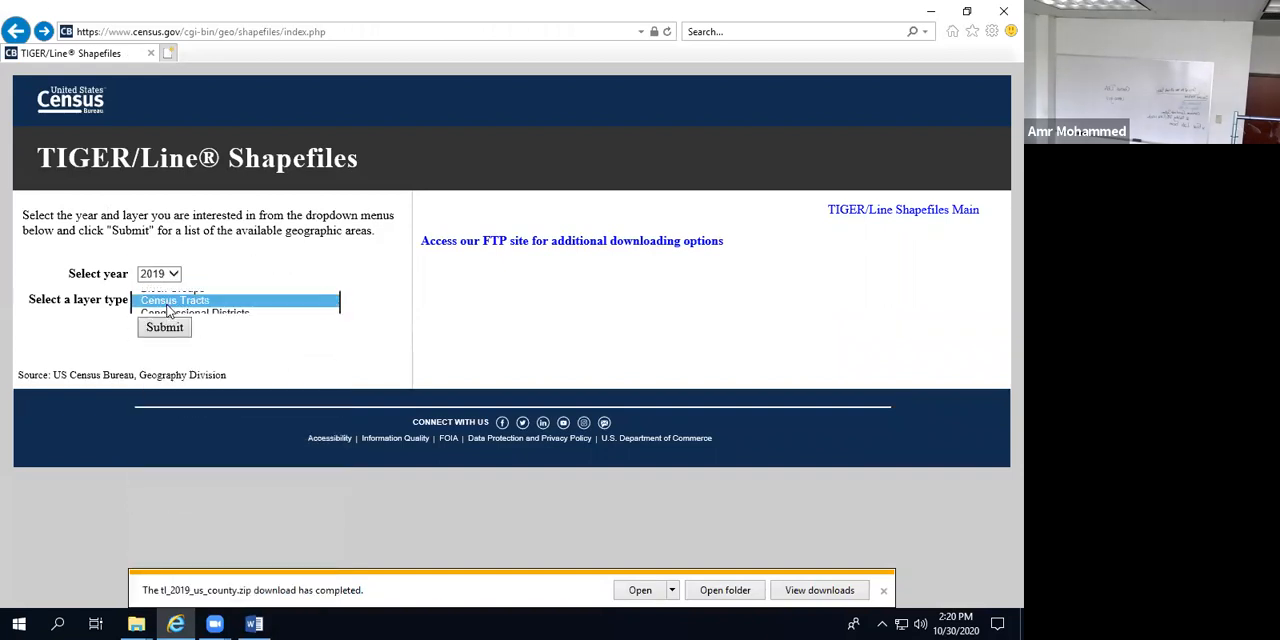
left_click(164, 332)
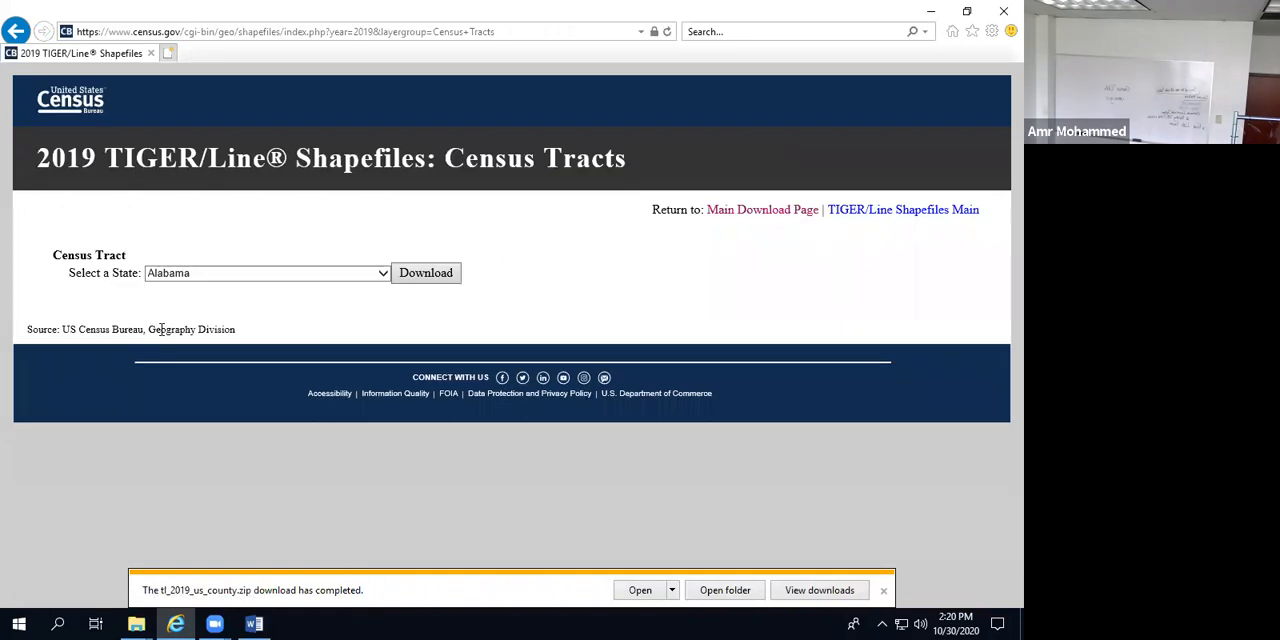
Step: Download the 2019 census tract shapefile for West Virginia and save tl_2019_54_tract.zip in the GIS-2020 WestVirginia folder
left_click(225, 277)
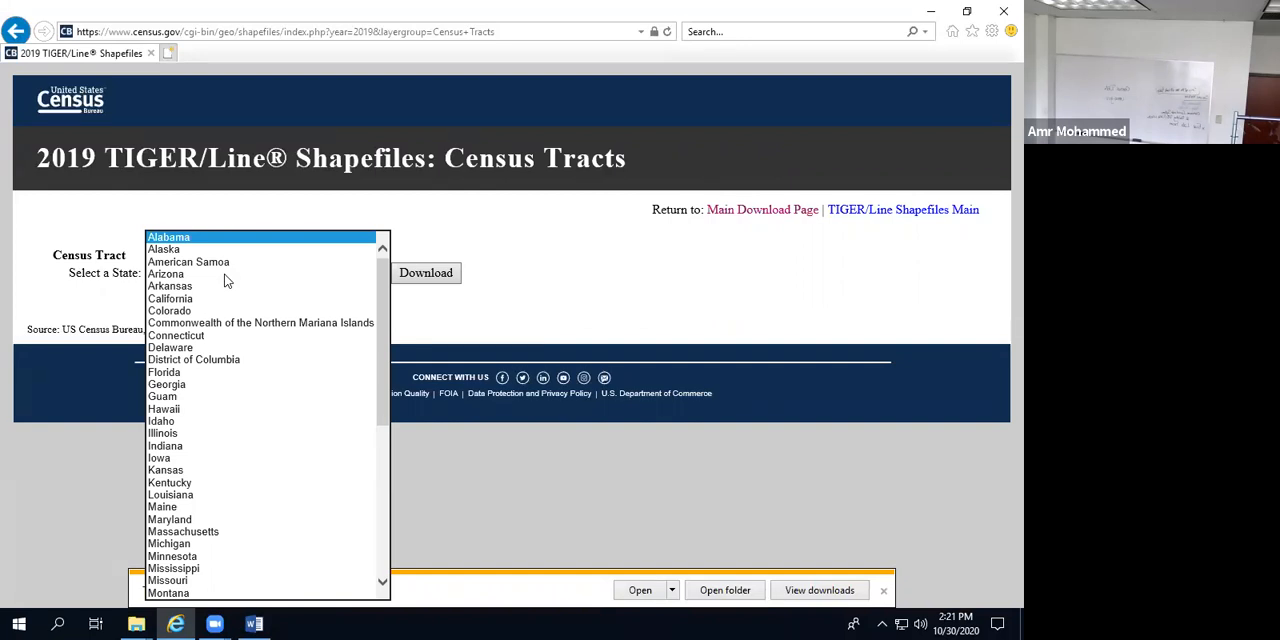
scroll(275, 495, "down", 9)
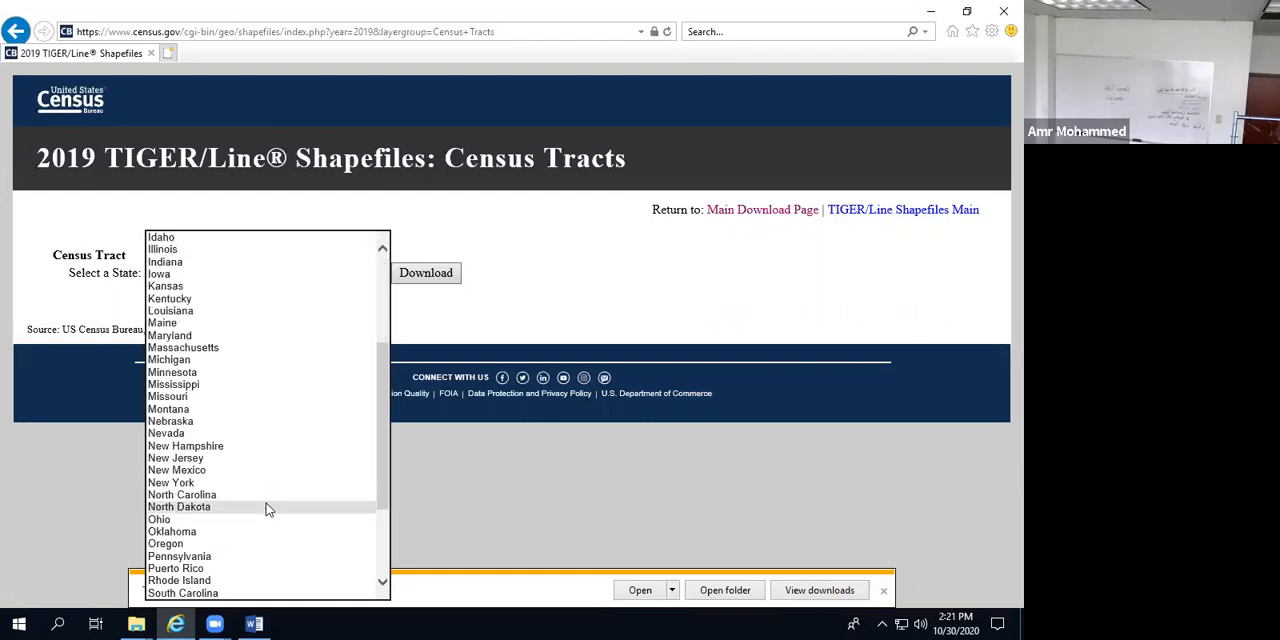
left_click(180, 568)
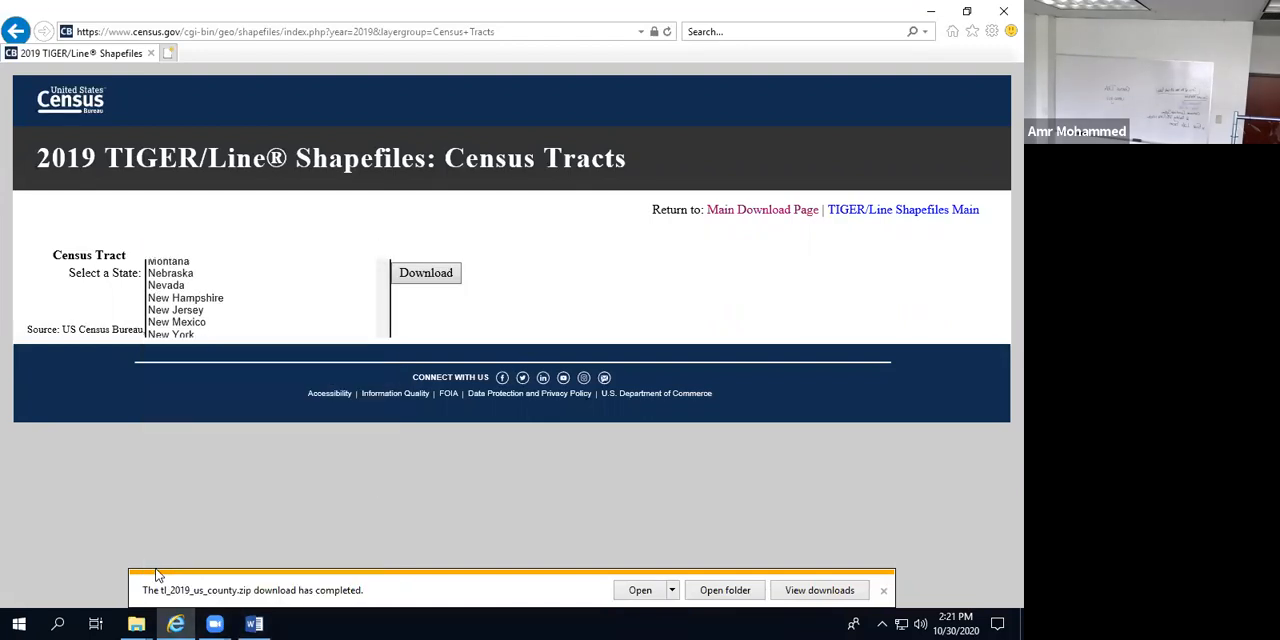
left_click(426, 279)
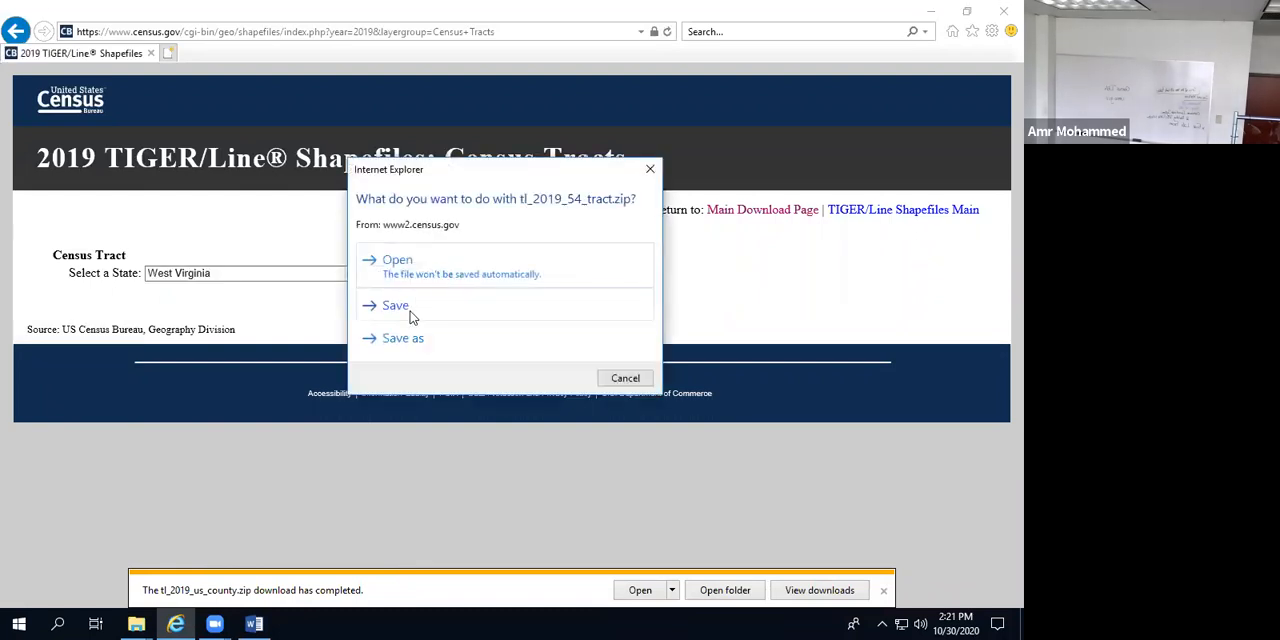
left_click(409, 340)
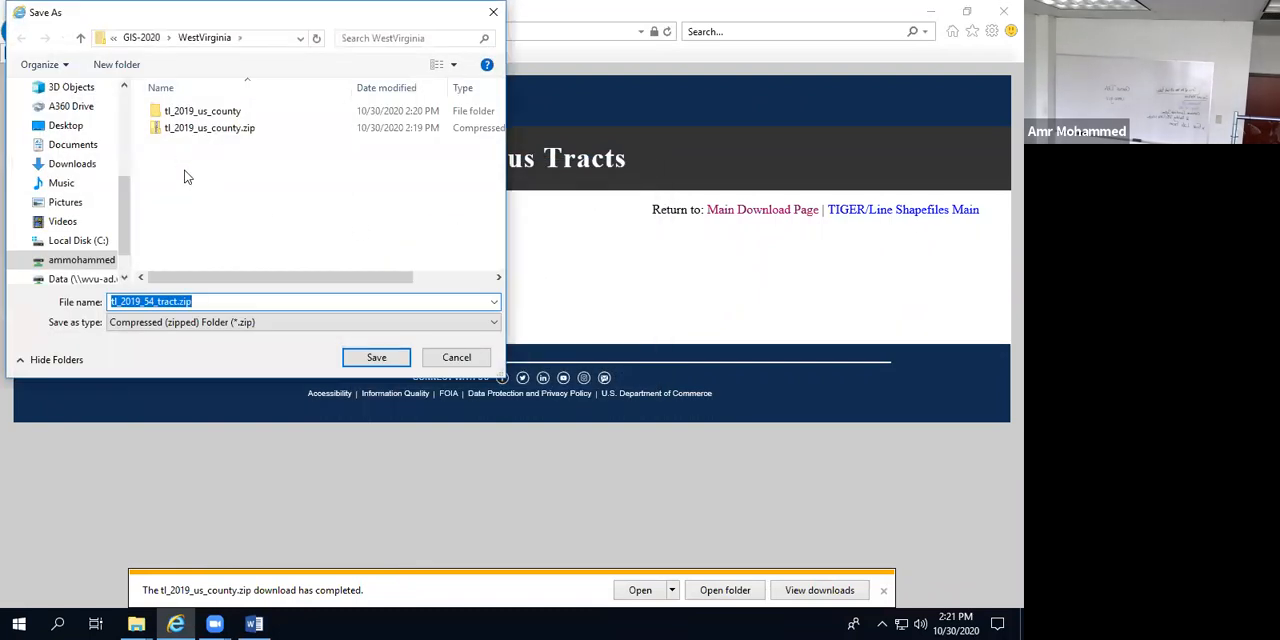
left_click(374, 356)
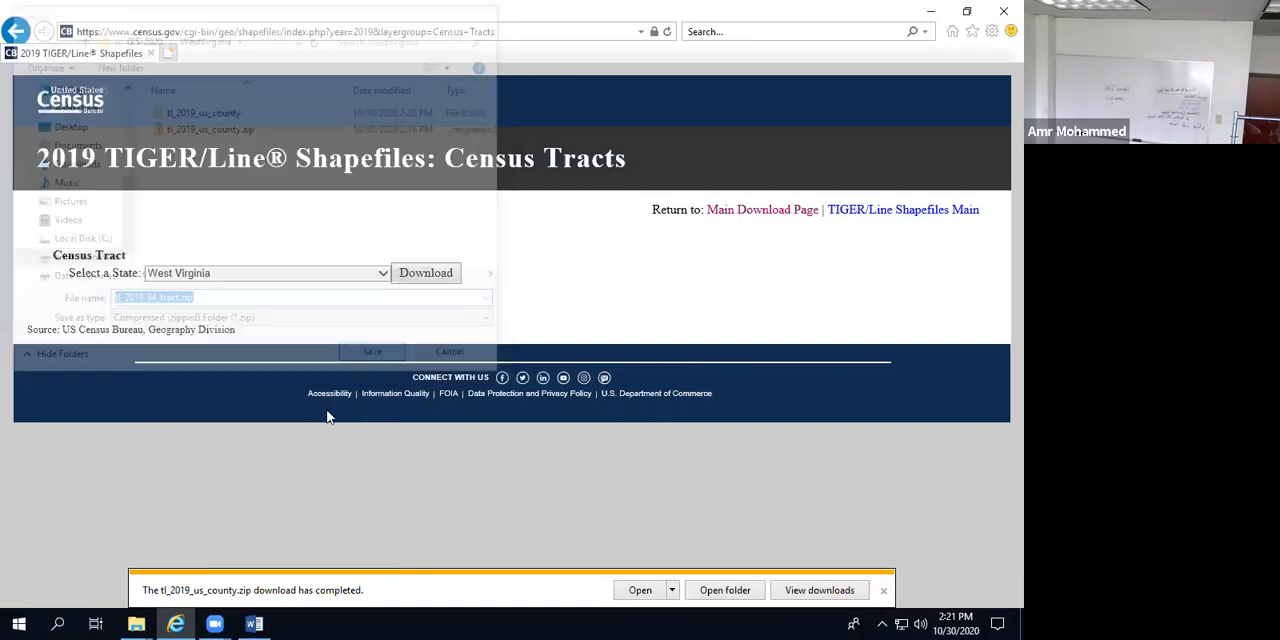
Step: Switch to File Explorer and extract tl_2019_54_tract.zip to J:\GIS-2020\WestVirginia\tl_2019_54_tract, accepting the security warning
mouse_move(136, 622)
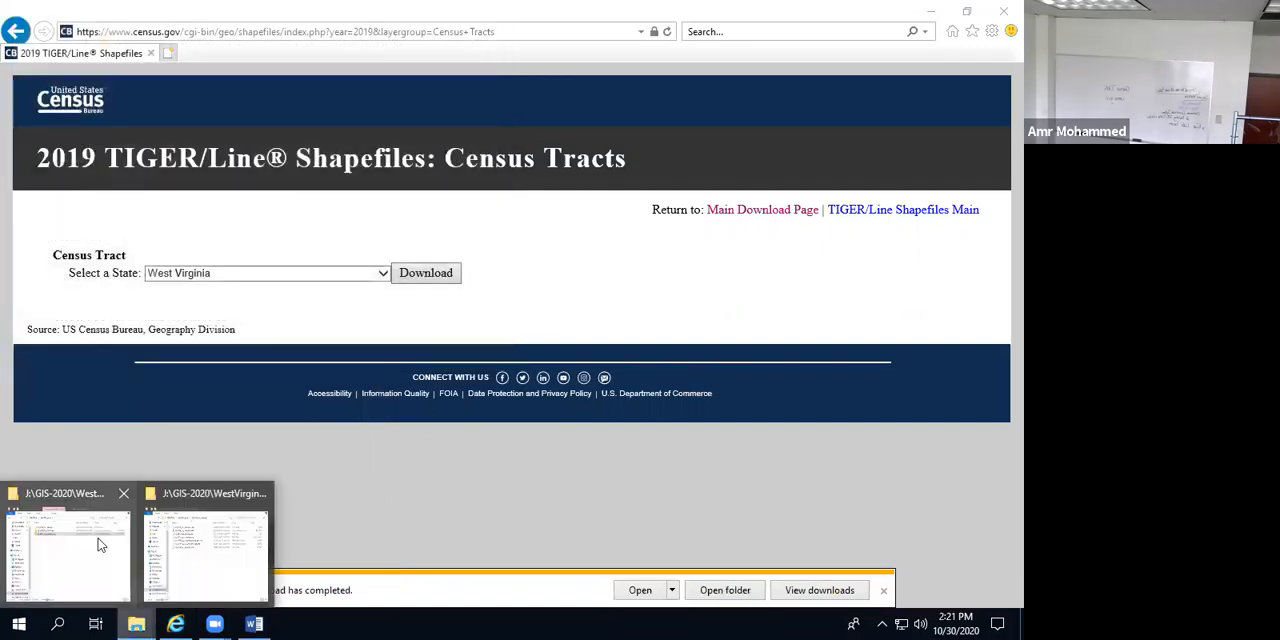
left_click(88, 568)
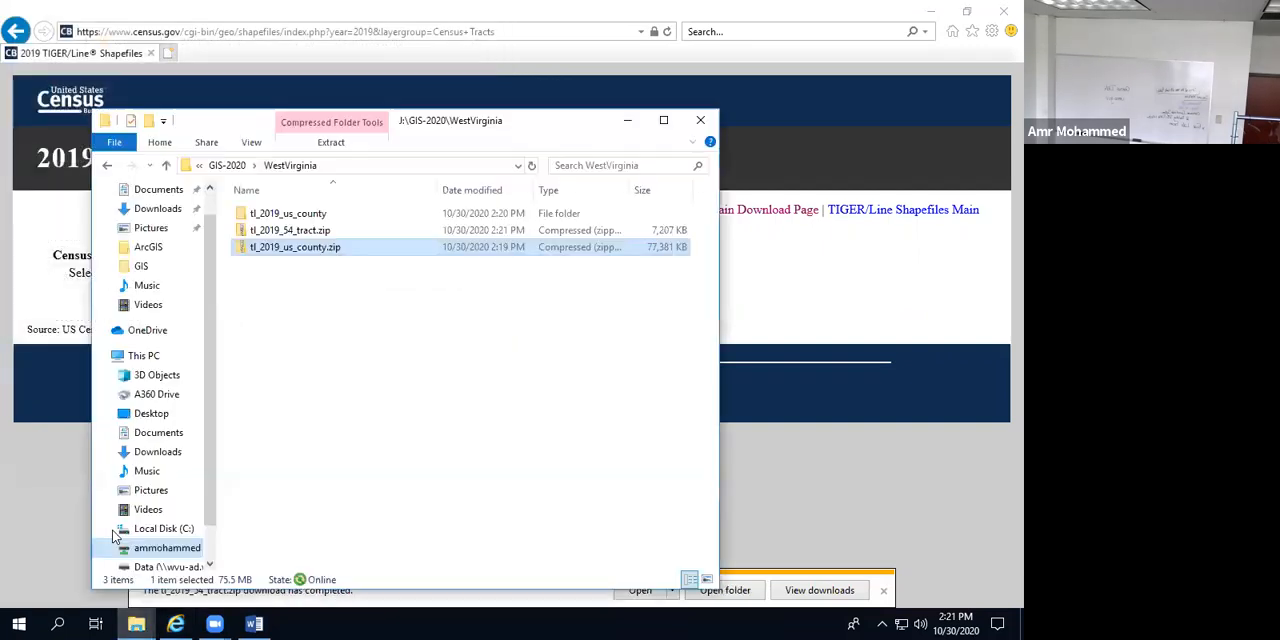
left_click(278, 328)
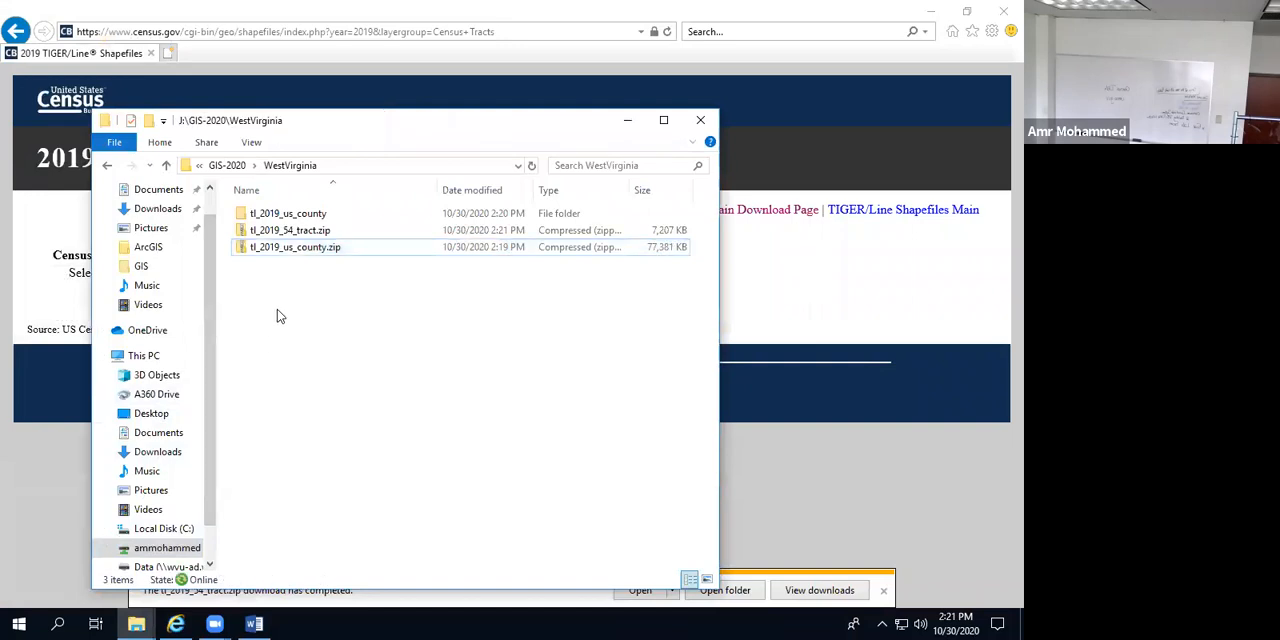
left_click(275, 230)
right_click(275, 230)
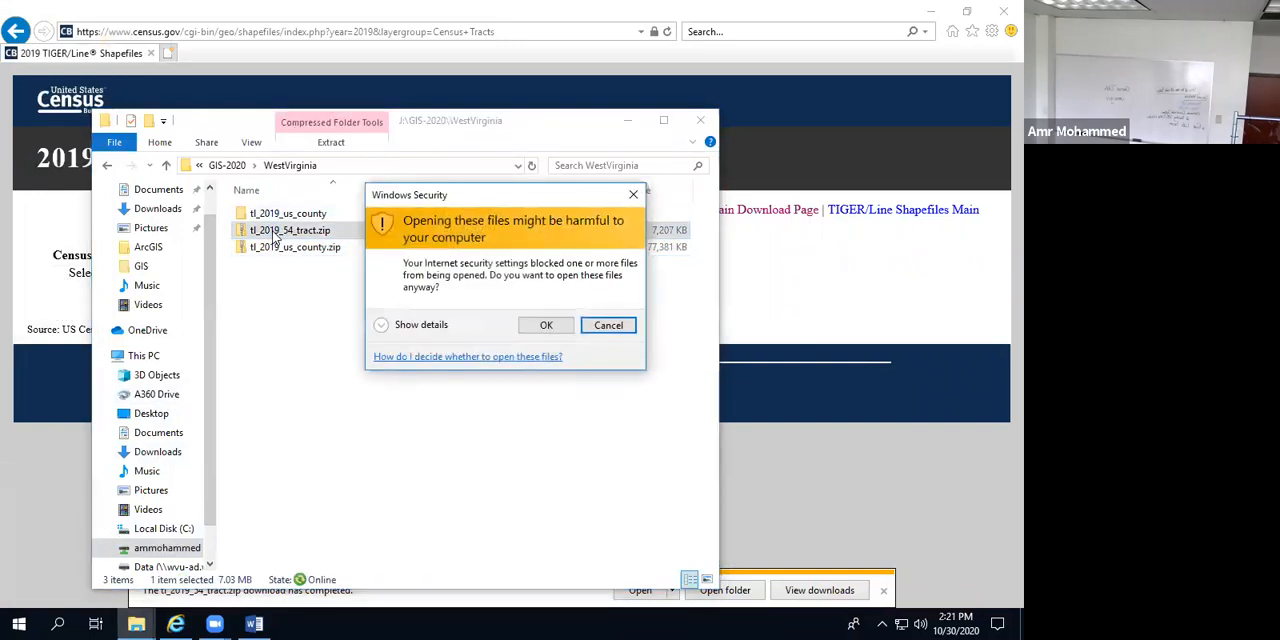
left_click(533, 333)
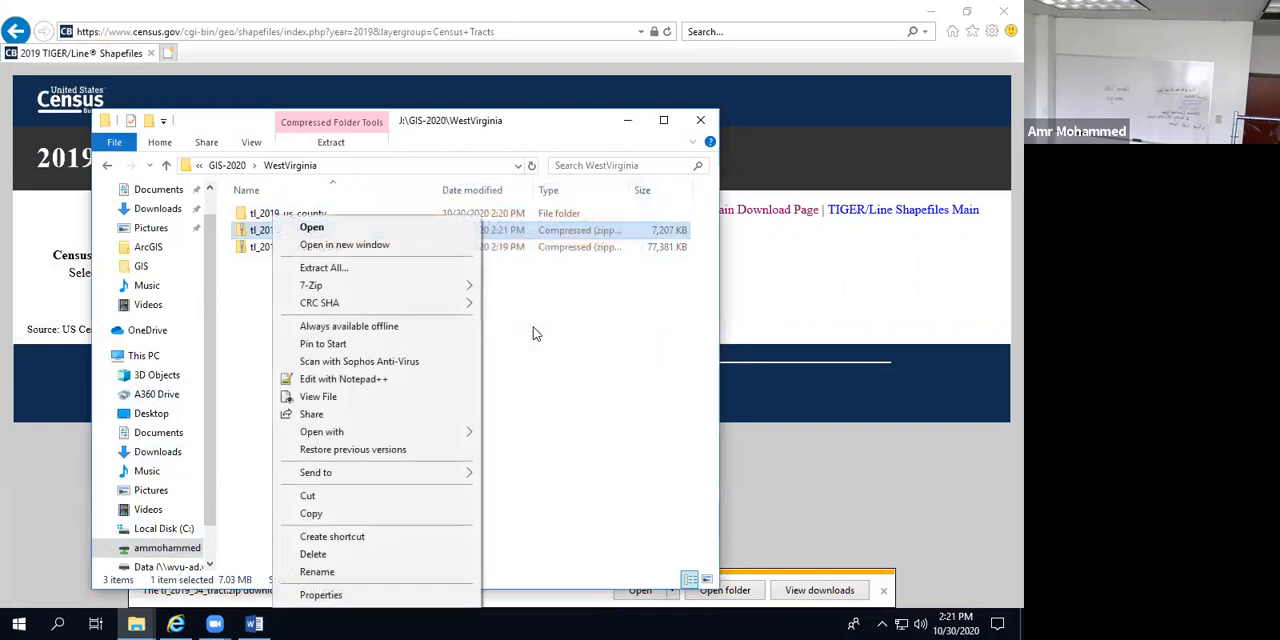
left_click(370, 266)
left_click(643, 466)
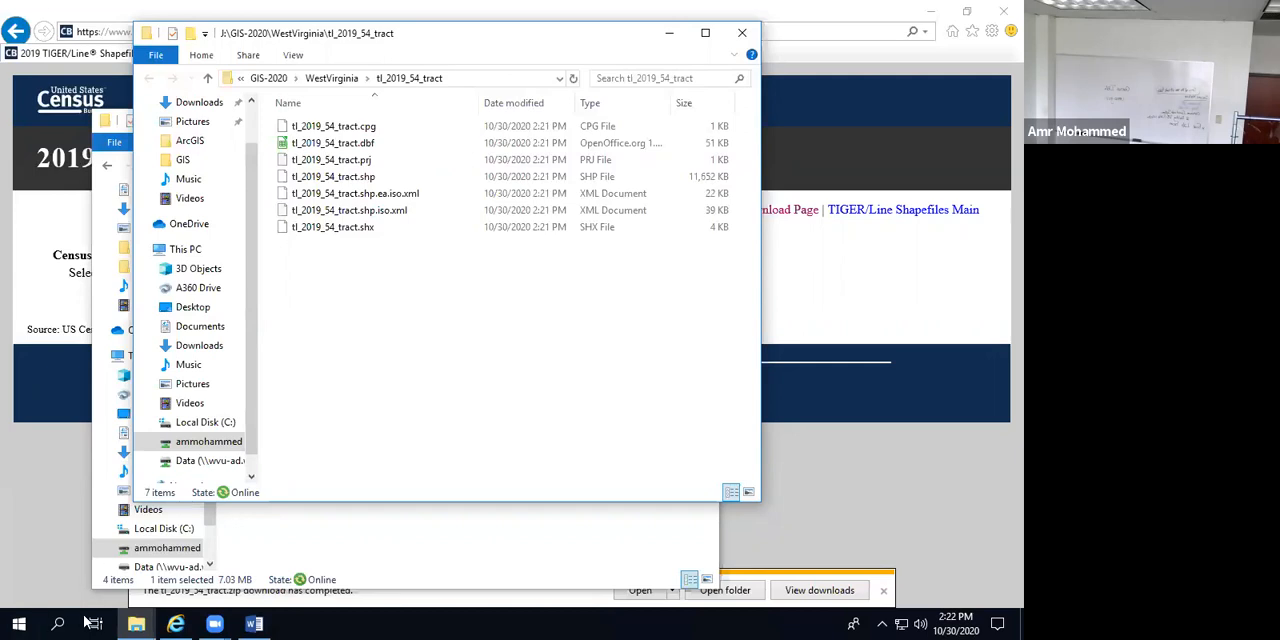
Step: Launch ArcCatalog 10.5.1 from the ArcGIS program group and maximize its window
left_click(15, 620)
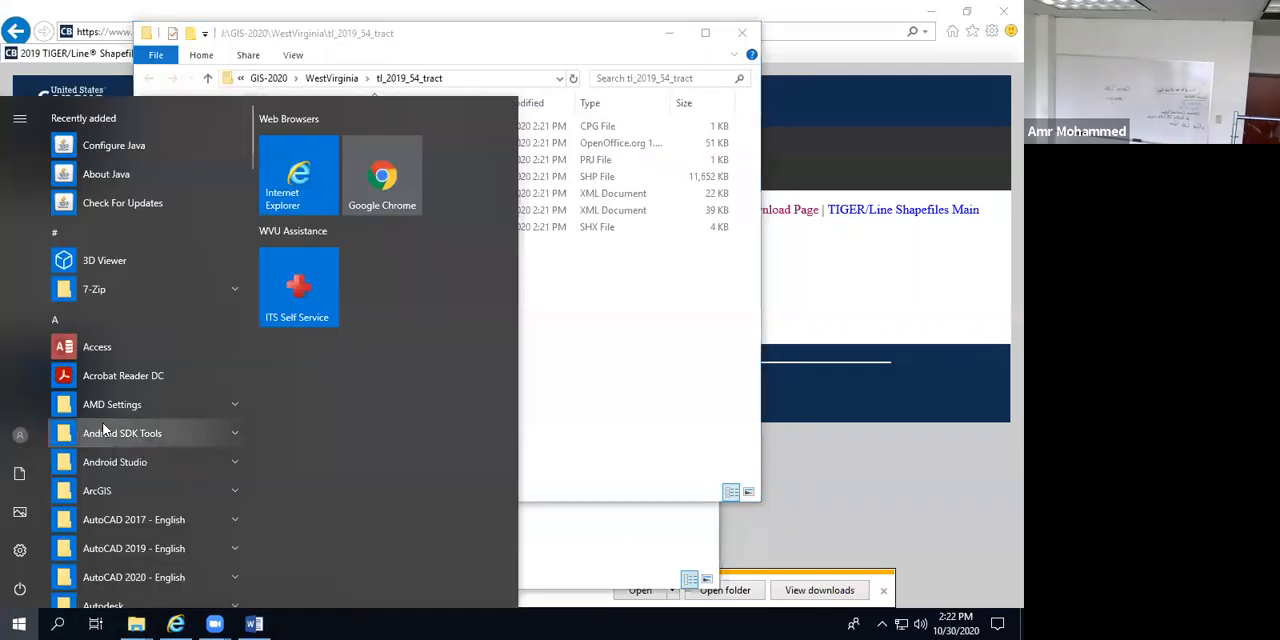
left_click(113, 497)
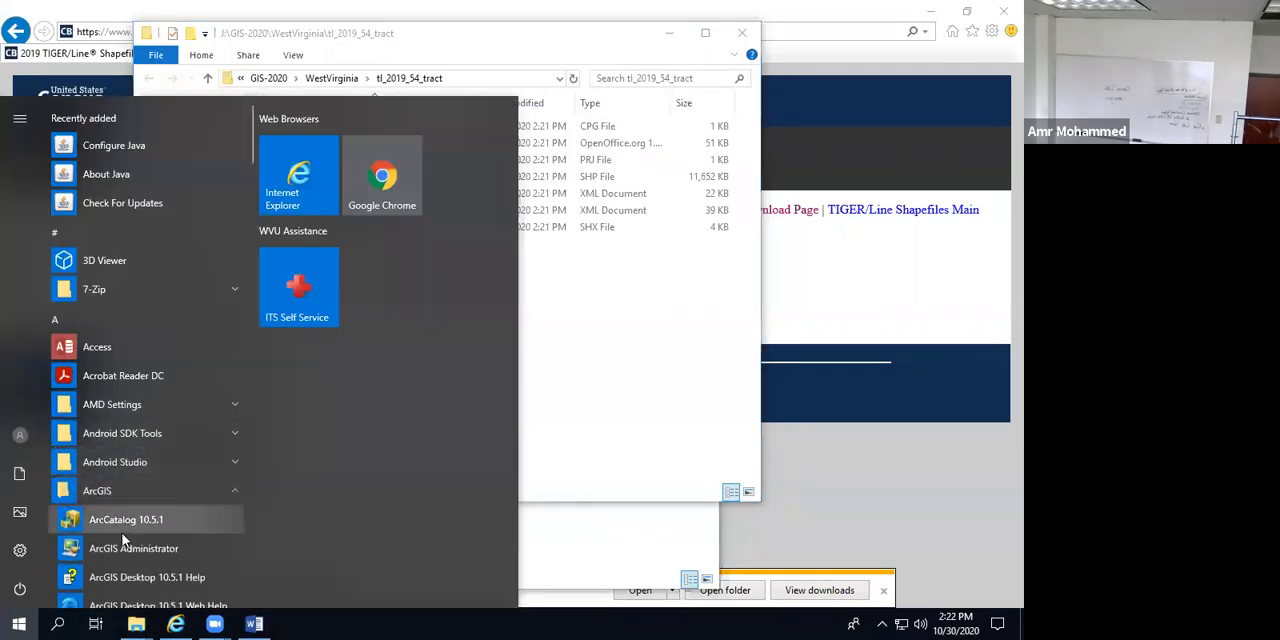
left_click(140, 519)
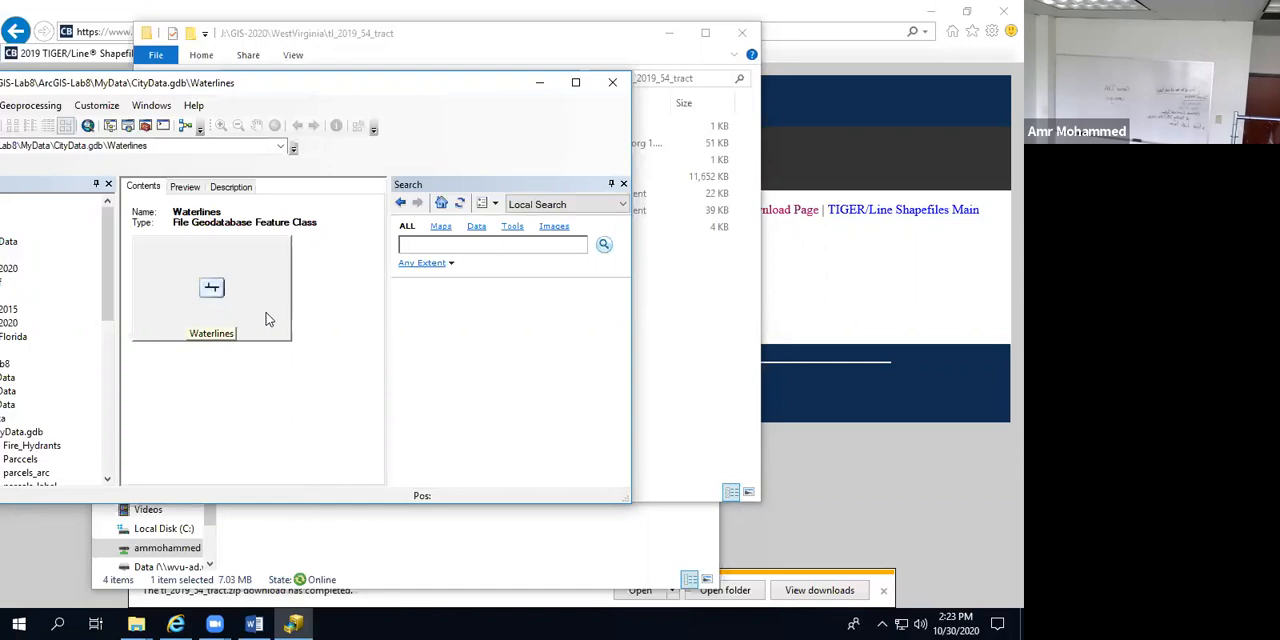
left_click(575, 82)
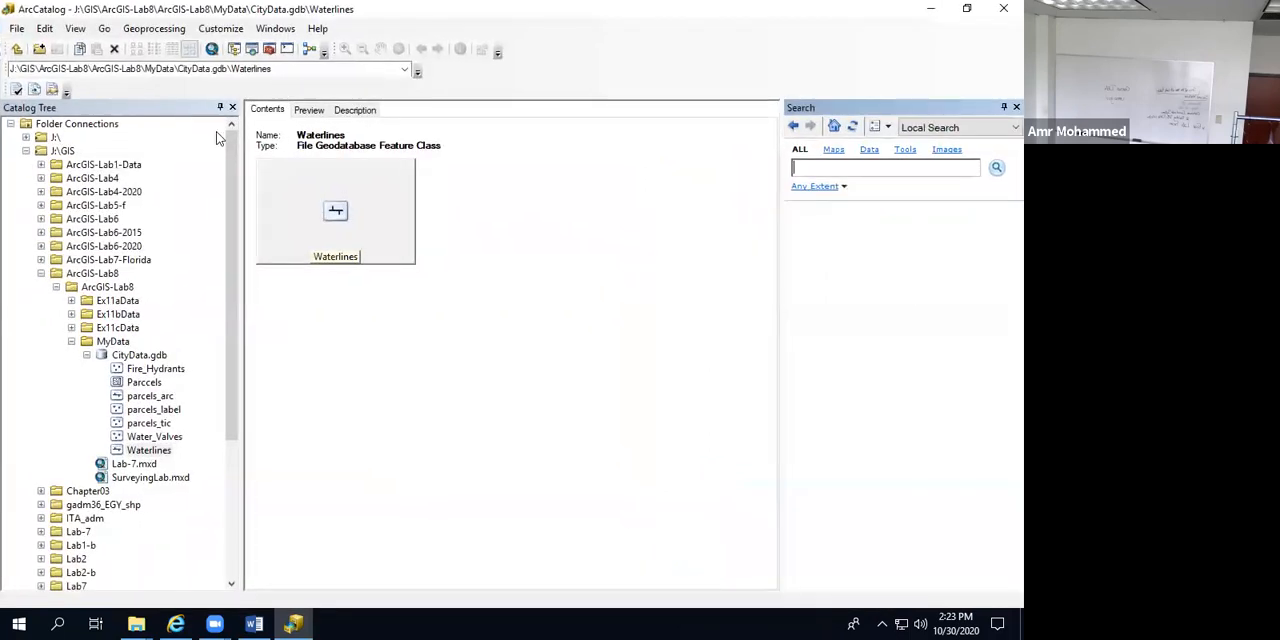
Step: Collapse the J:\GIS connection and expand J:\GIS-2020\WestVirginia down to the contents of the tl_2019_54_tract and tl_2019_us_county folders
left_click(40, 273)
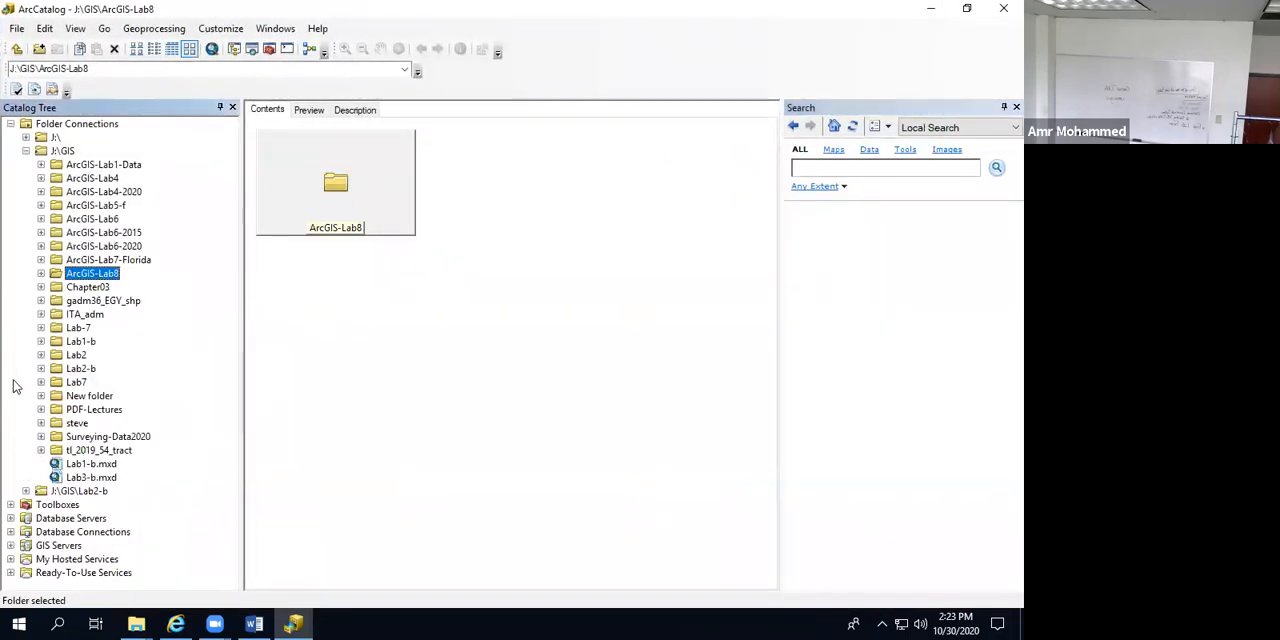
left_click(26, 151)
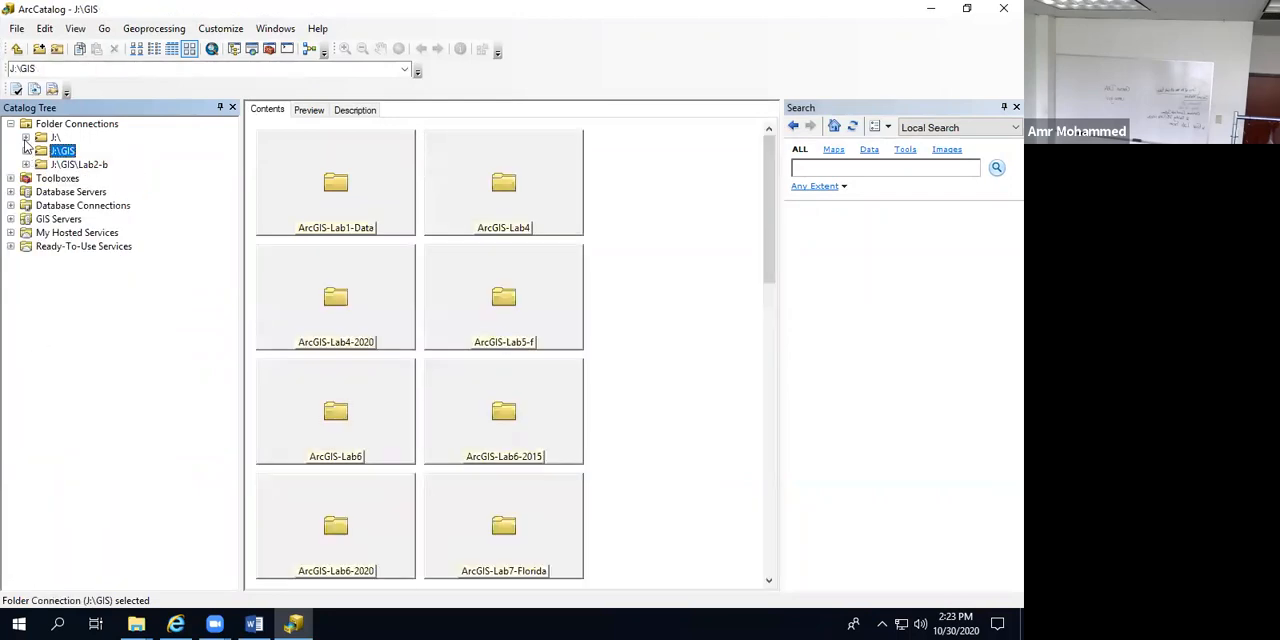
left_click(26, 137)
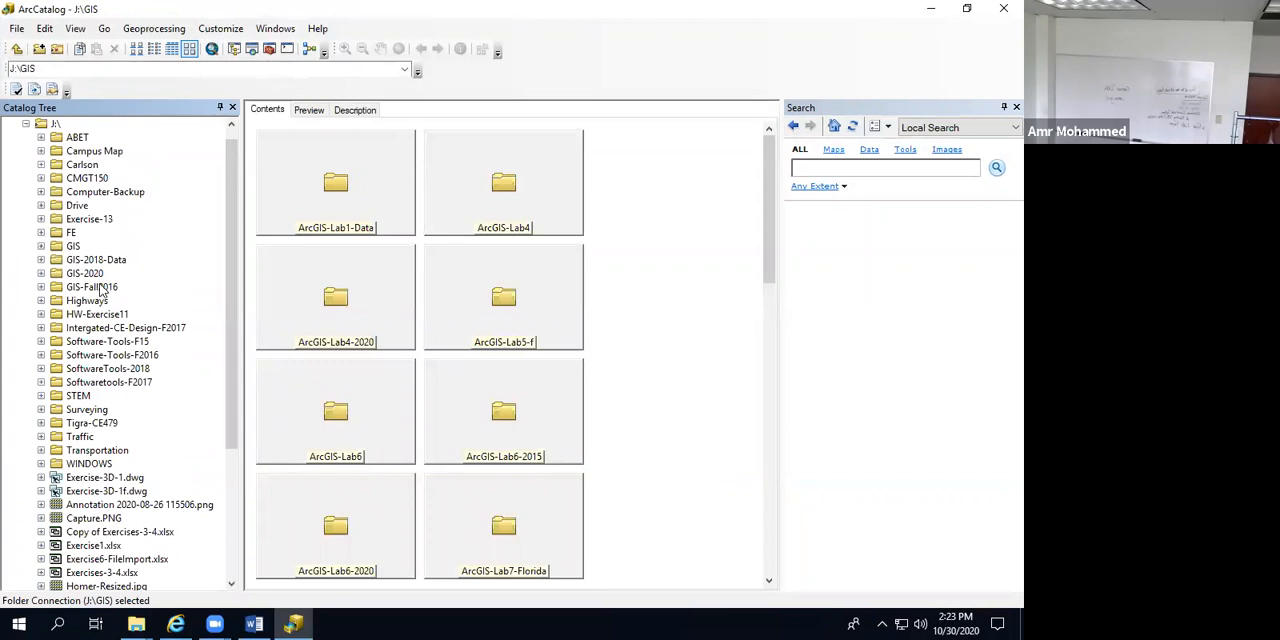
left_click(41, 273)
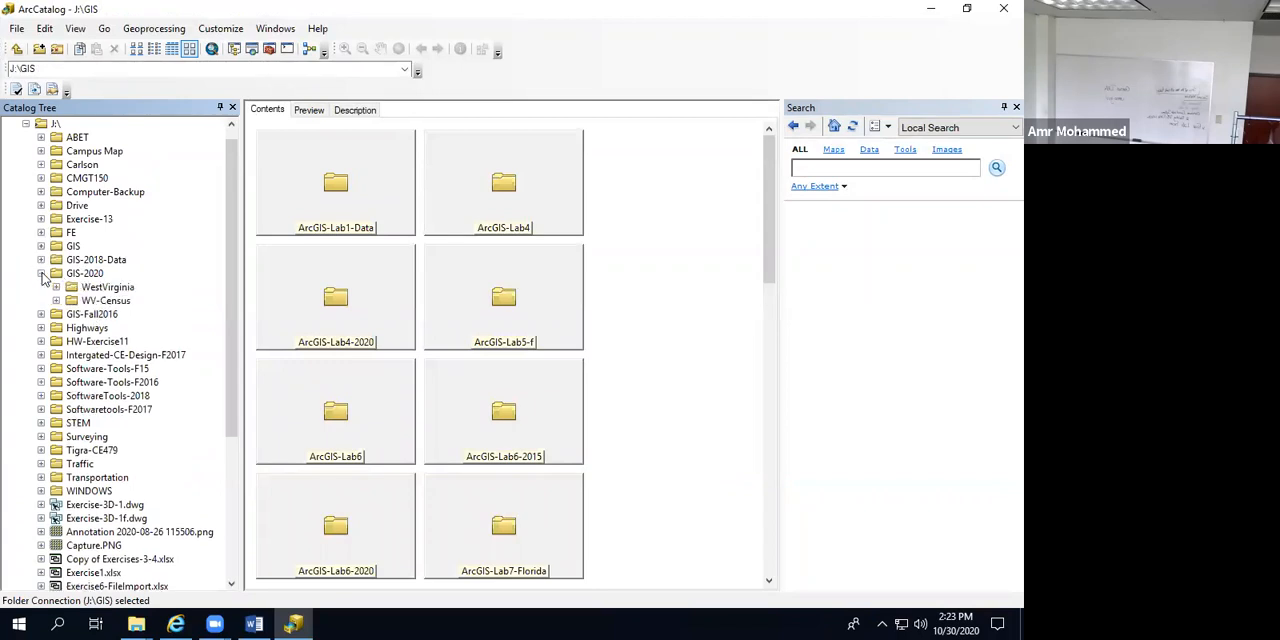
left_click(57, 287)
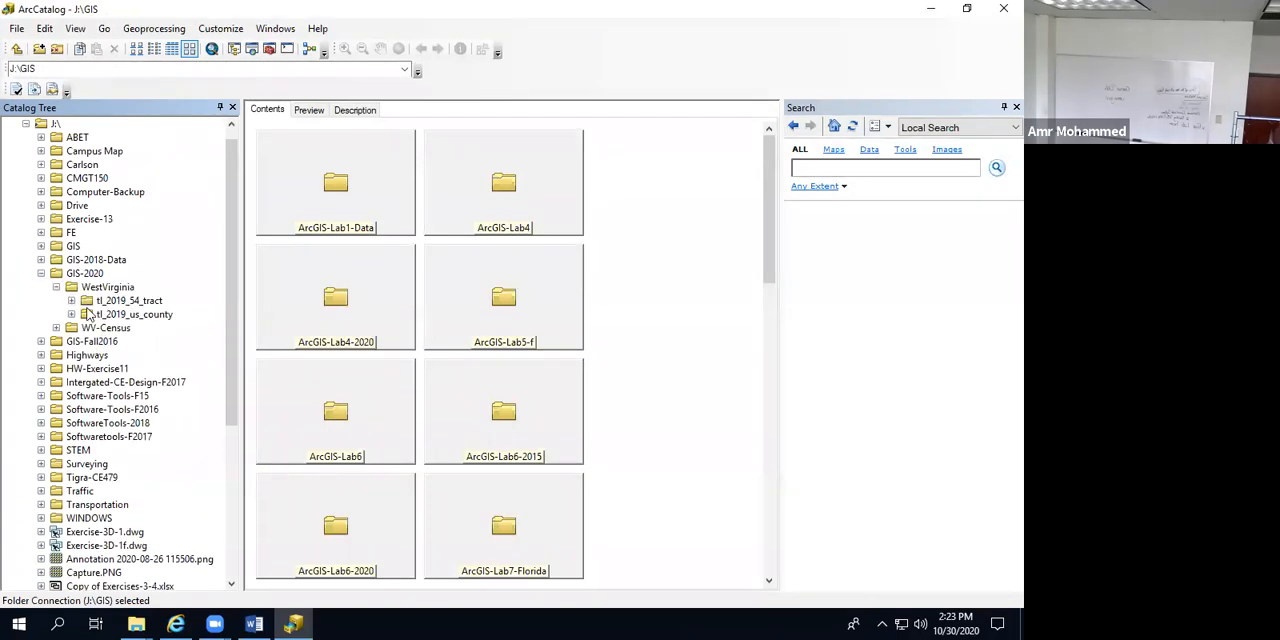
left_click(71, 300)
left_click(71, 355)
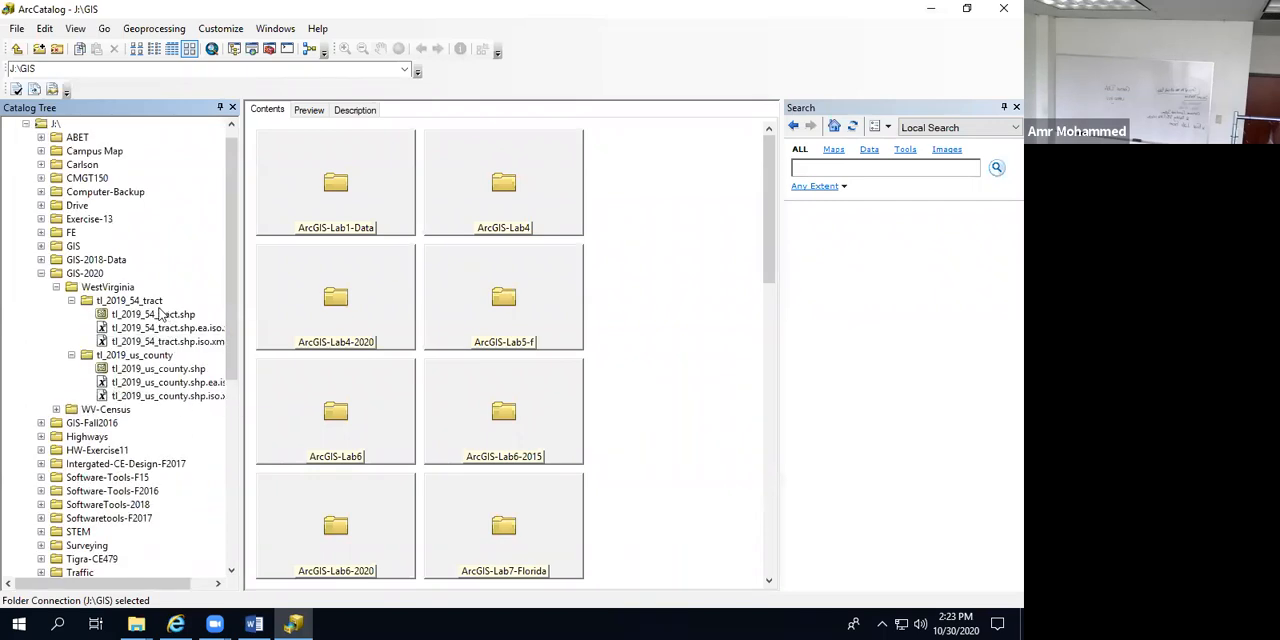
Step: Preview the geography of tl_2019_54_tract.shp and check whether its accompanying ea.iso XML file can be previewed
left_click(128, 316)
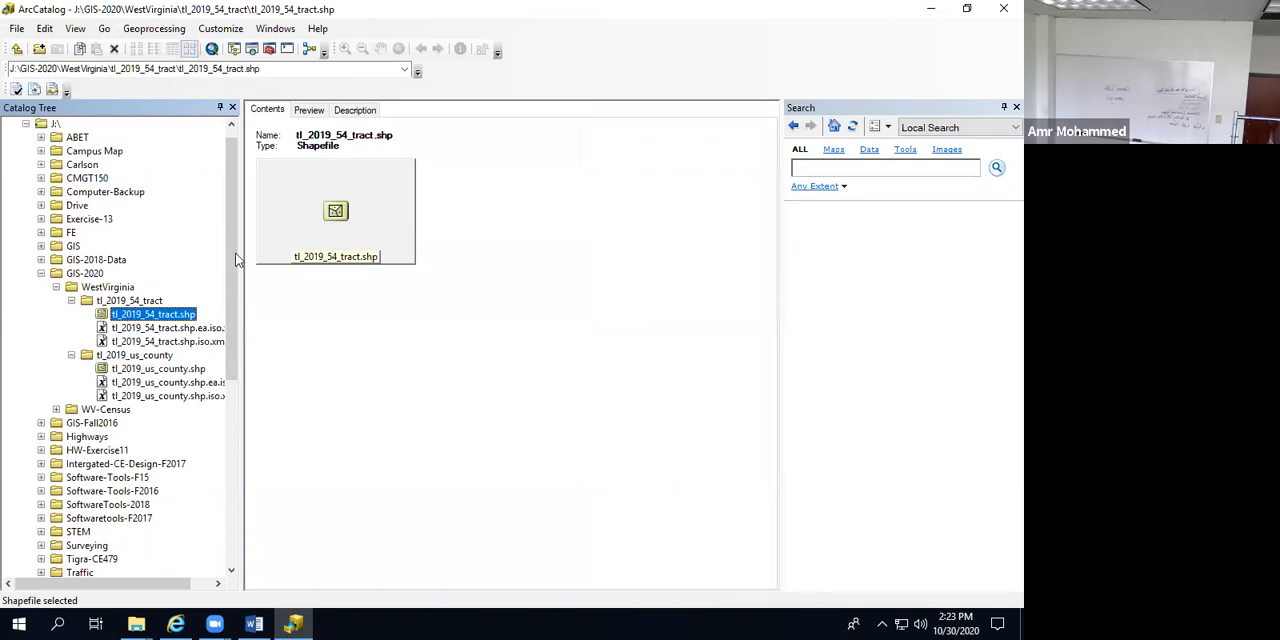
left_click(310, 108)
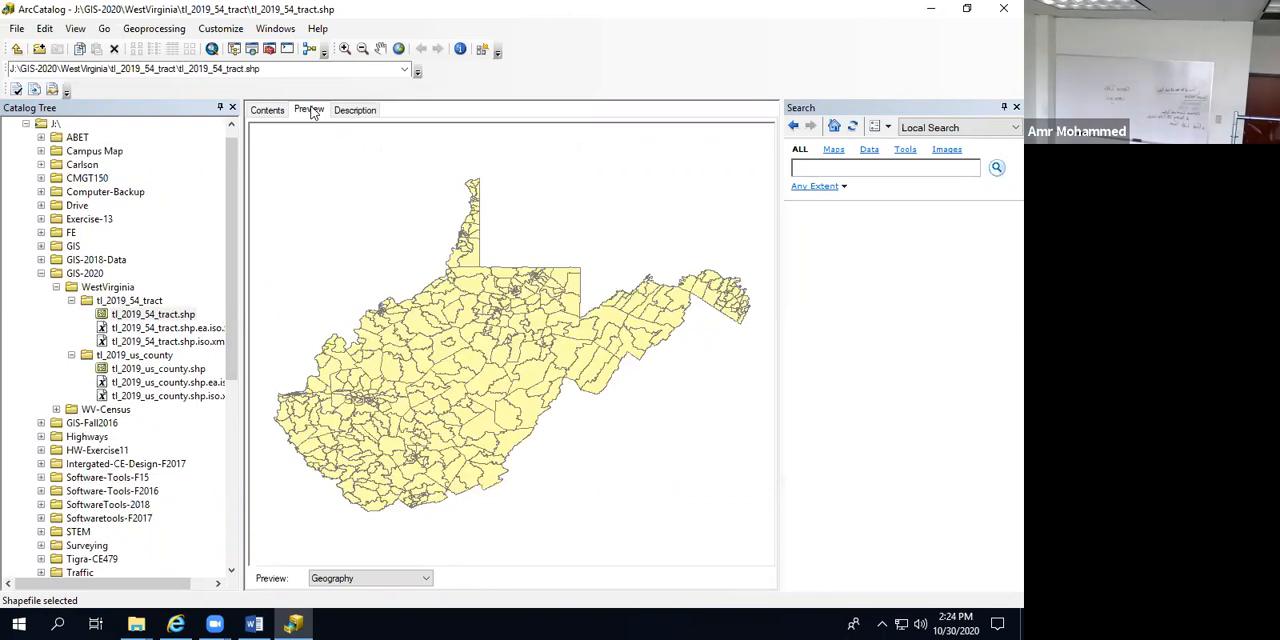
left_click(124, 330)
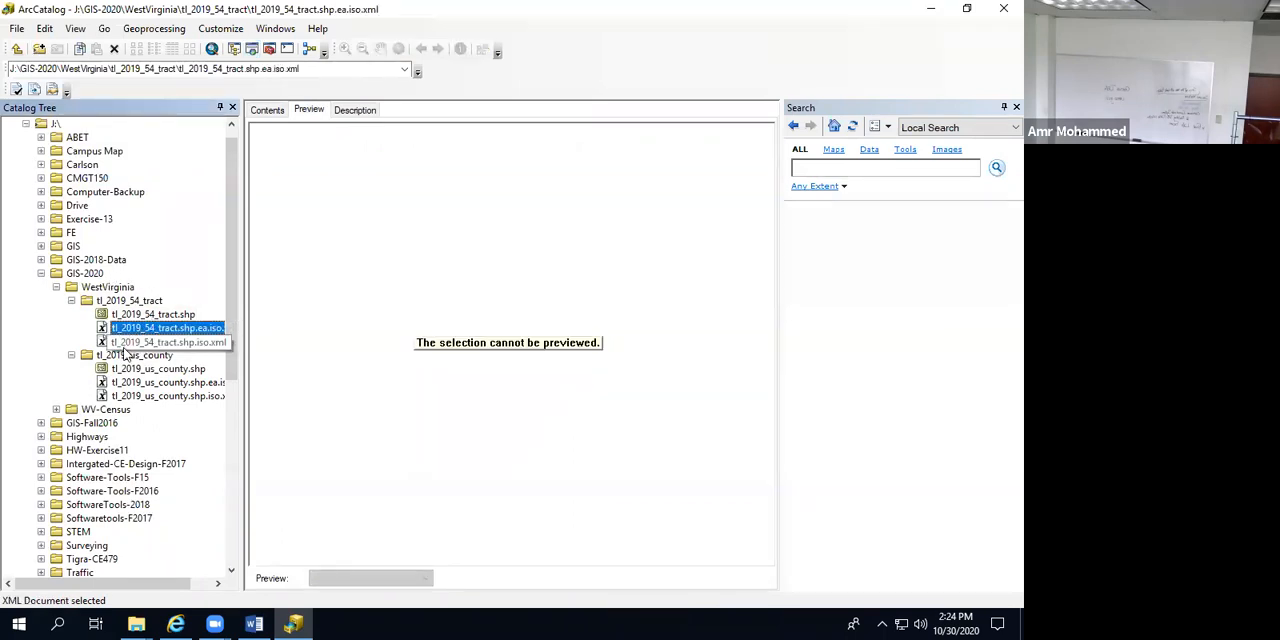
Step: Preview the geography of tl_2019_us_county.shp and examine the county boundaries of the contiguous United States up close
left_click(140, 369)
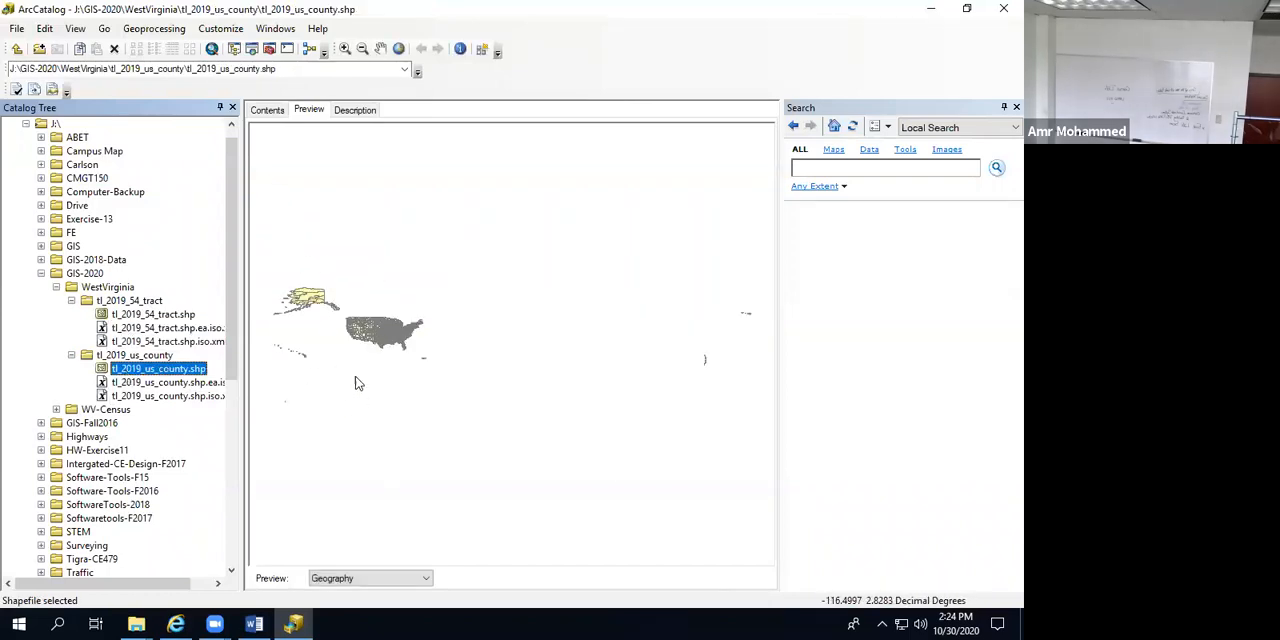
scroll(355, 375, "down", 2)
scroll(370, 340, "down", 3)
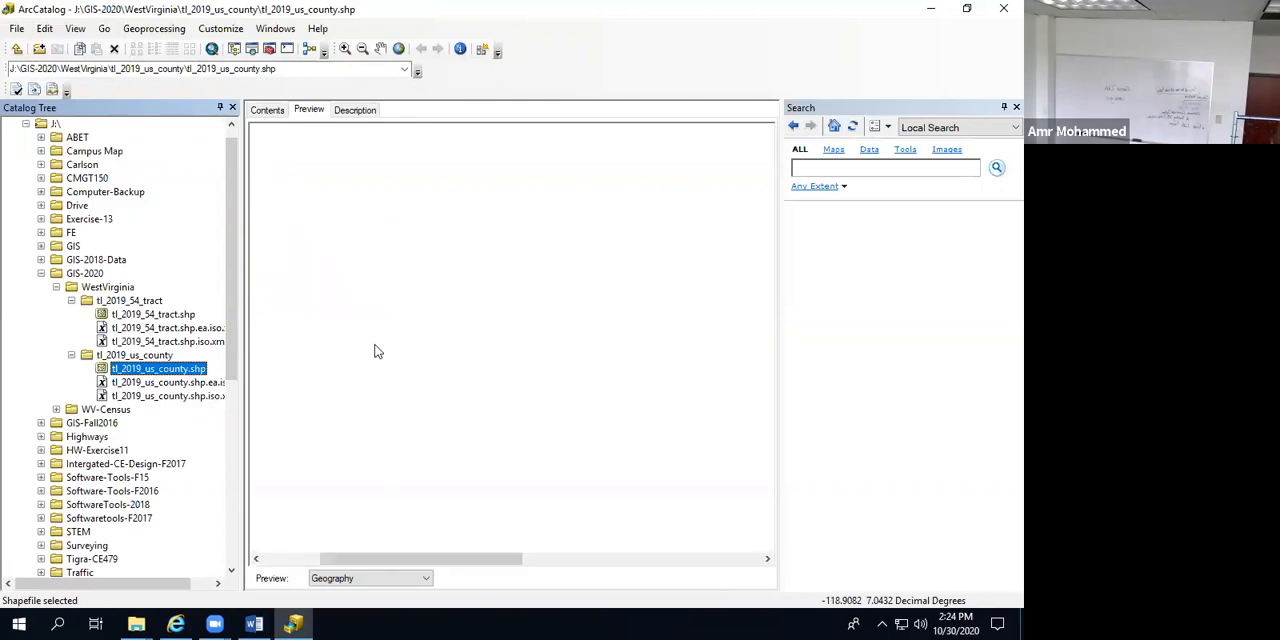
scroll(378, 278, "down", 2)
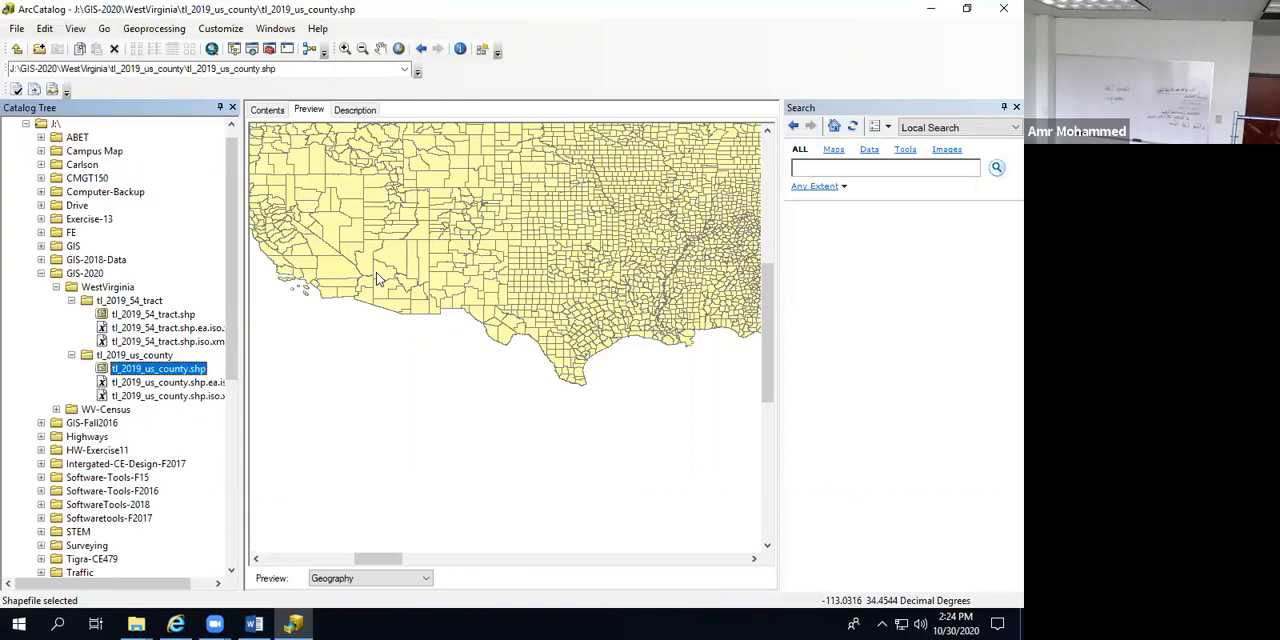
Step: Launch ArcMap from ArcCatalog with a new blank map and arrange the two windows side by side
double_click(263, 12)
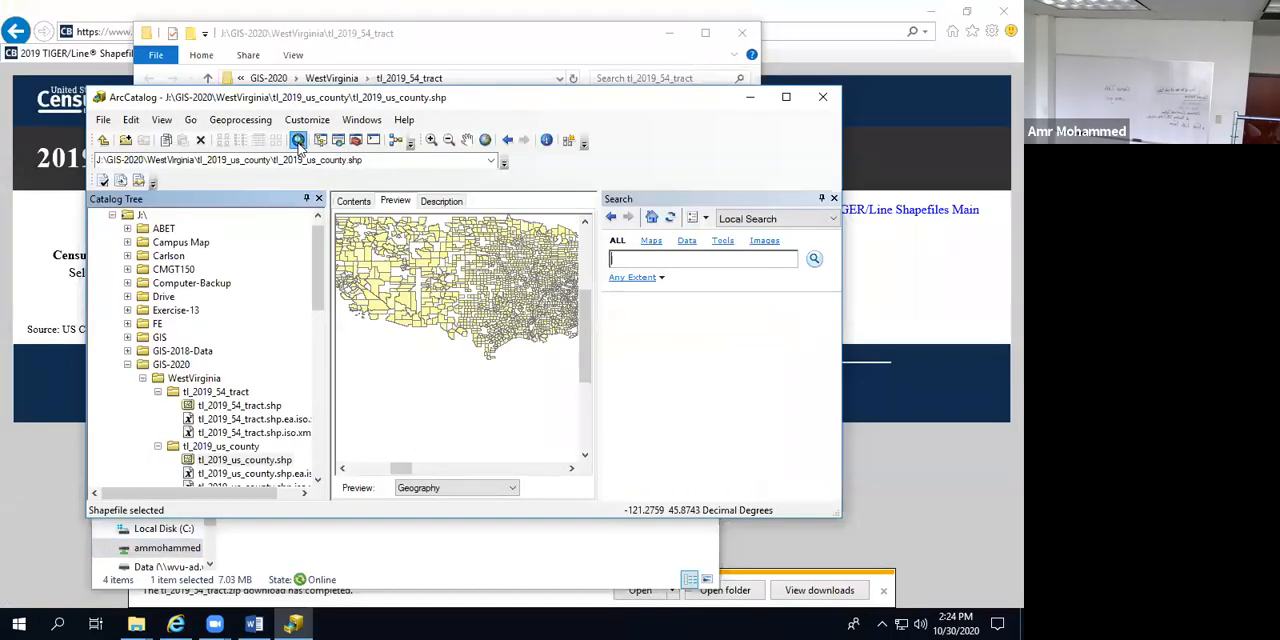
left_click(298, 141)
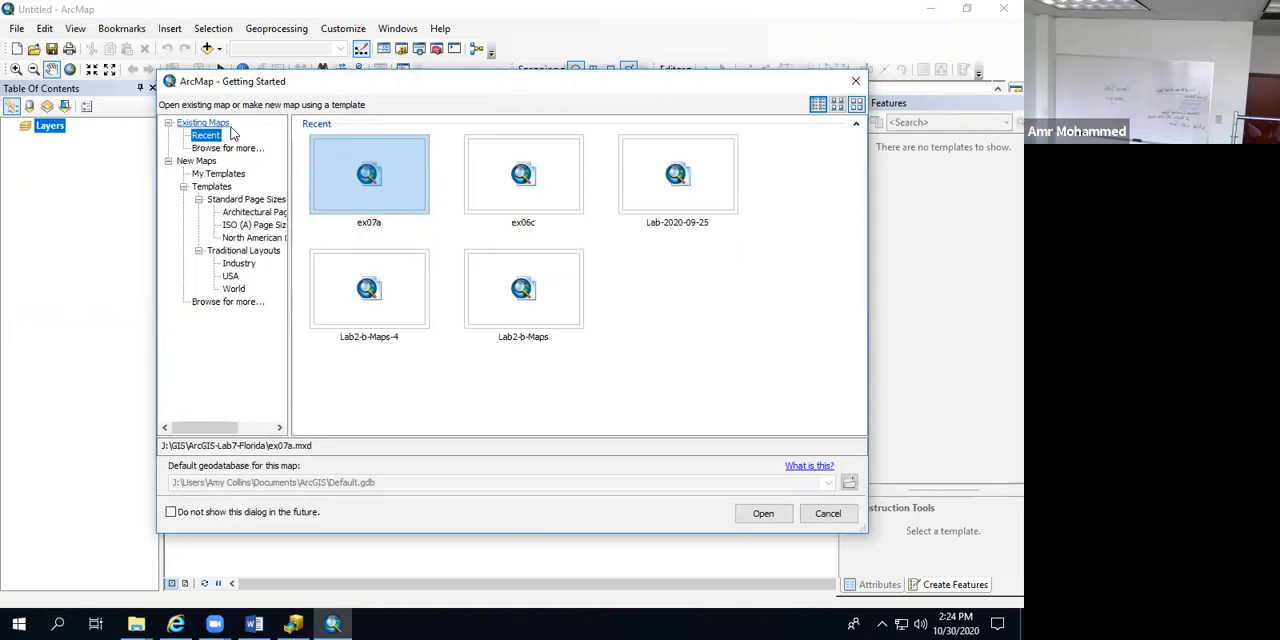
left_click(196, 162)
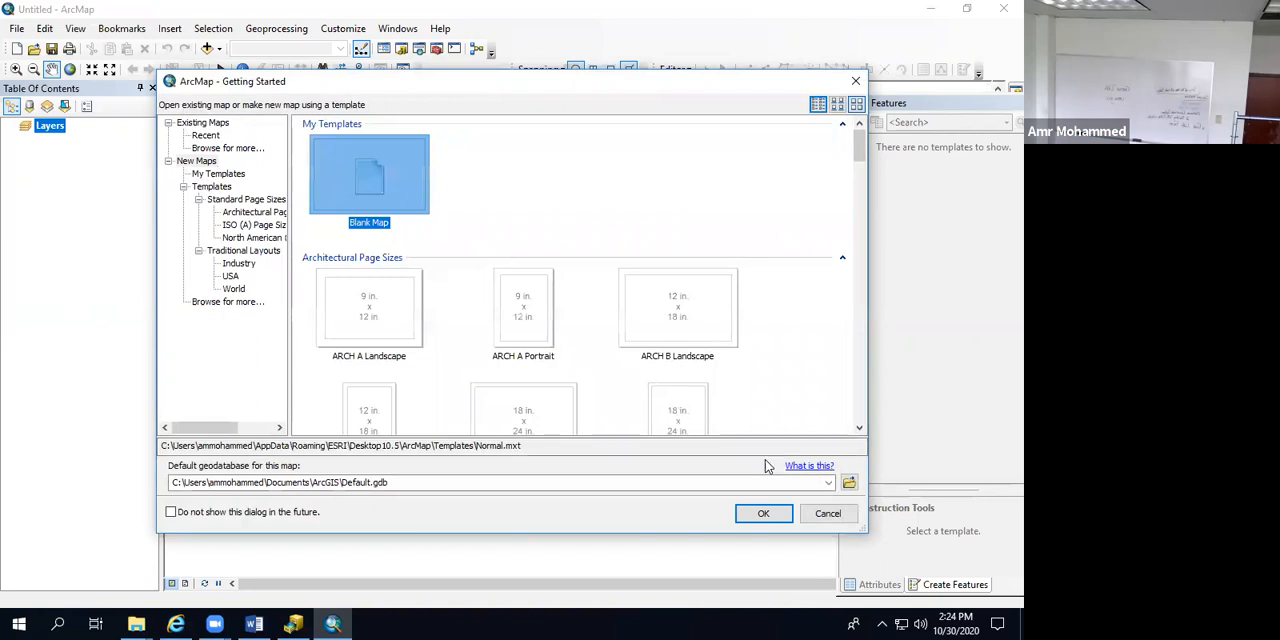
left_click(740, 508)
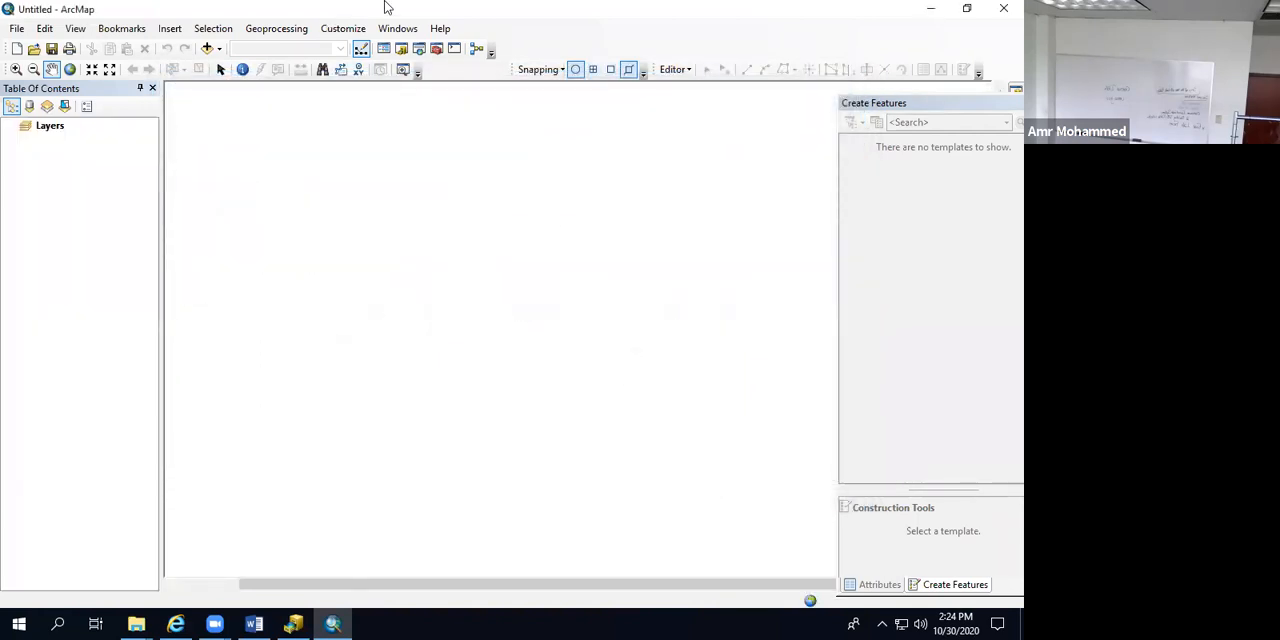
double_click(642, 18)
left_click(680, 160)
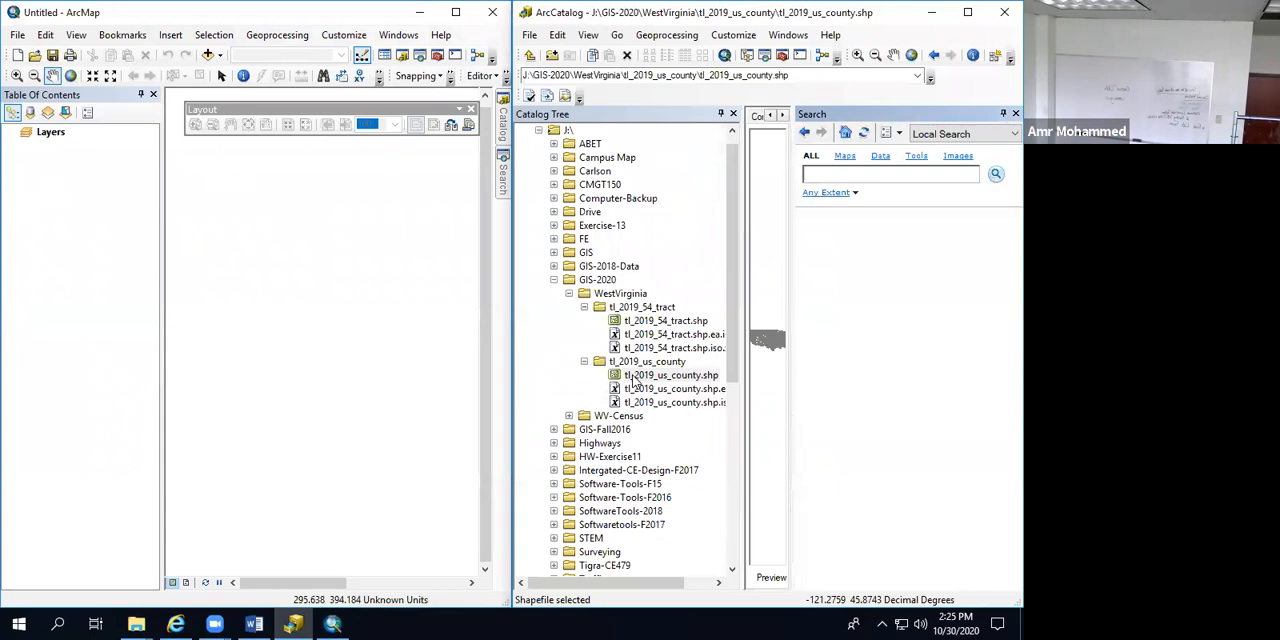
Step: Add tl_2019_us_county.shp and tl_2019_54_tract.shp from ArcCatalog to the ArcMap map, with the tract layer above the county layer
mouse_move(630, 380)
left_mouse_down()
mouse_move(191, 309)
mouse_move(66, 196)
left_mouse_up()
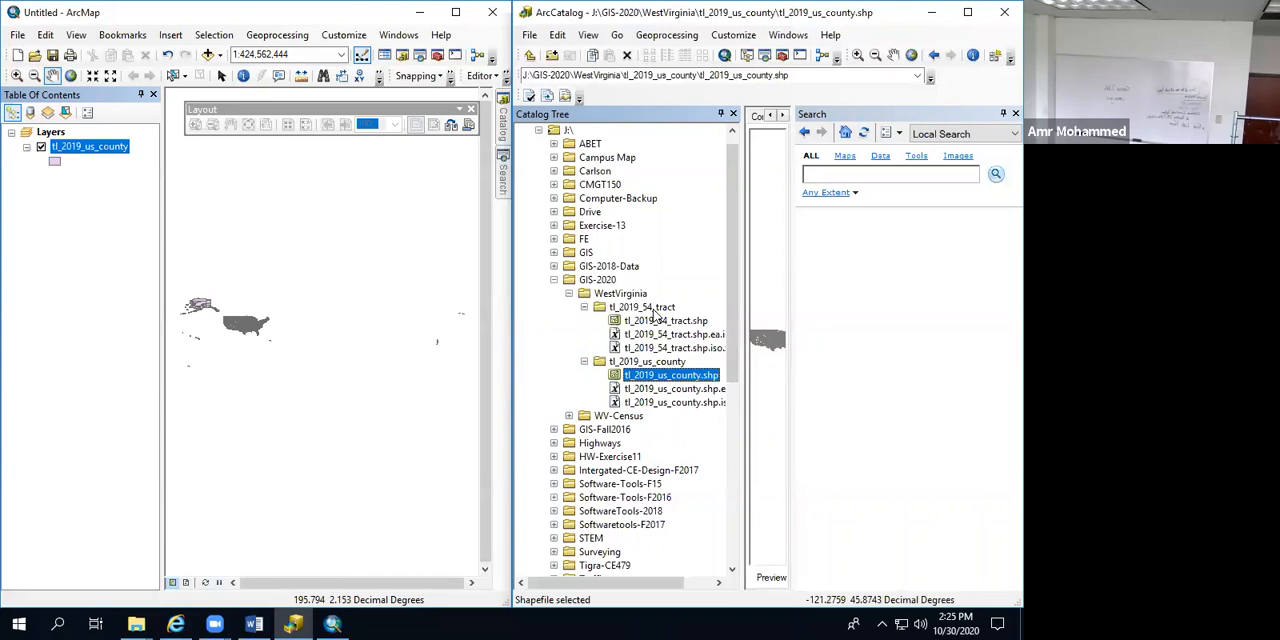
left_click(652, 321)
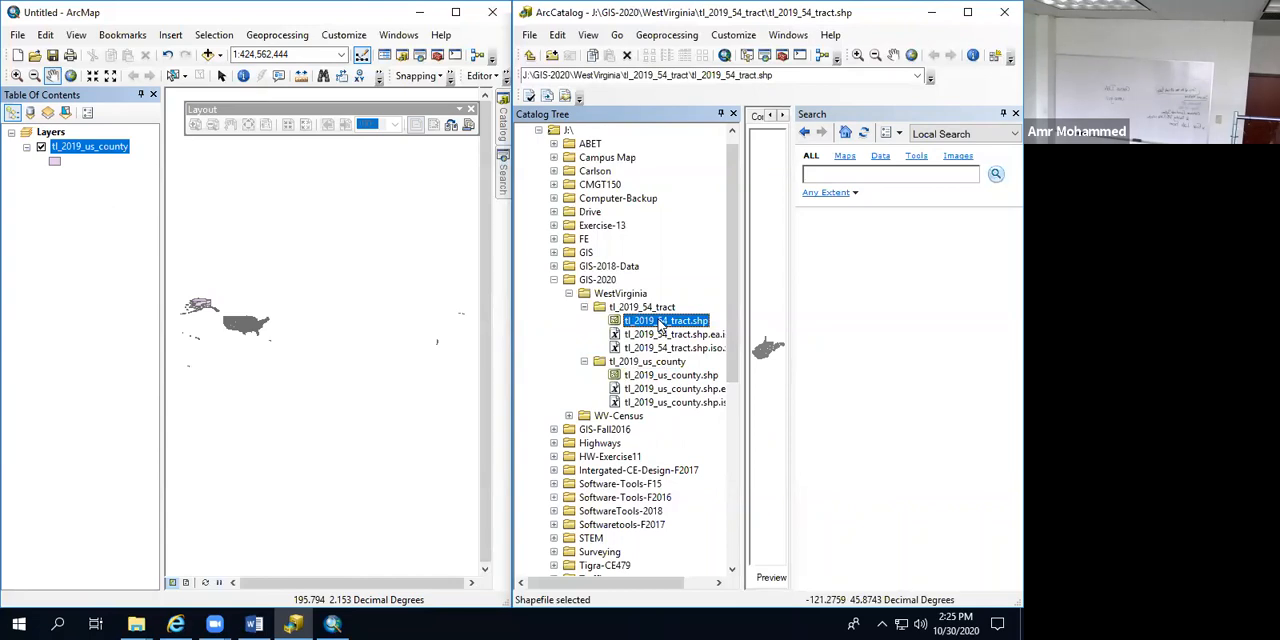
left_click_drag(659, 326, 314, 320)
left_click_drag(112, 218, 113, 133)
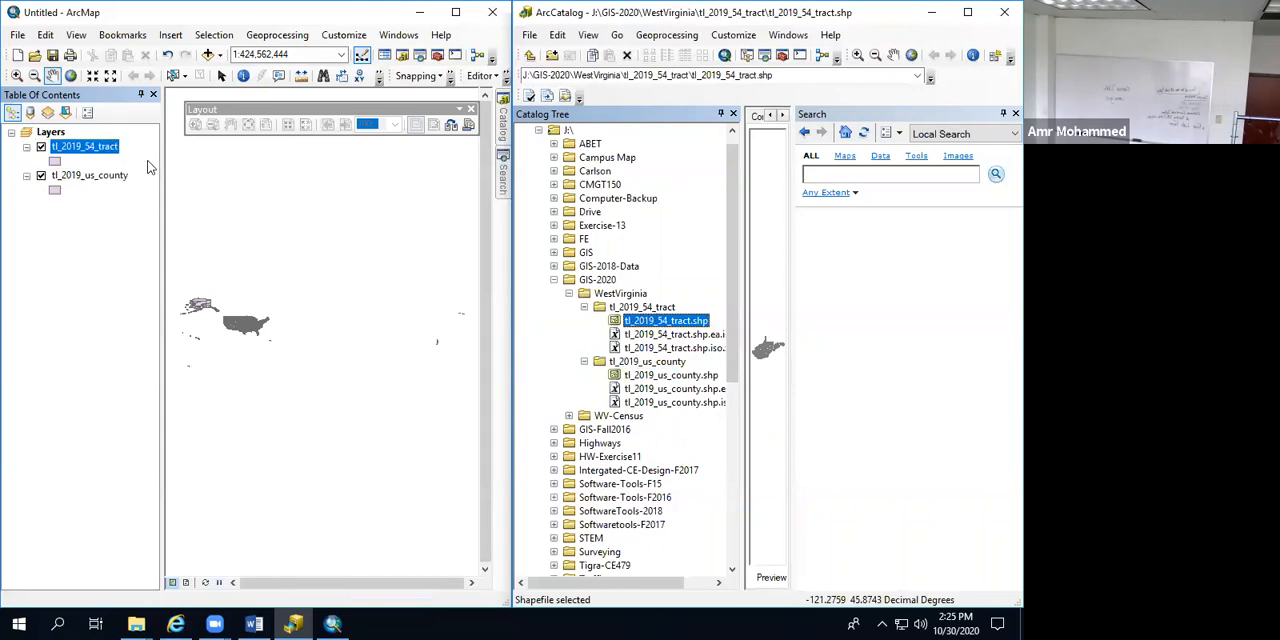
Step: Change the tl_2019_54_tract layer's symbol to the Beige fill
left_click(54, 161)
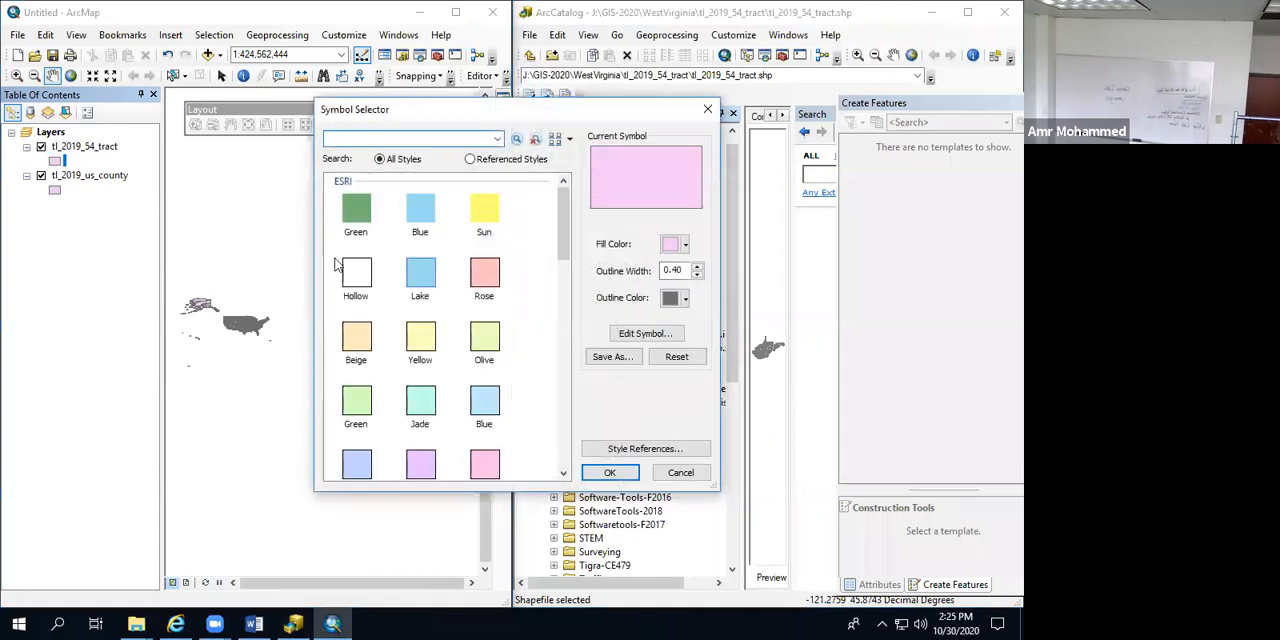
left_click(349, 340)
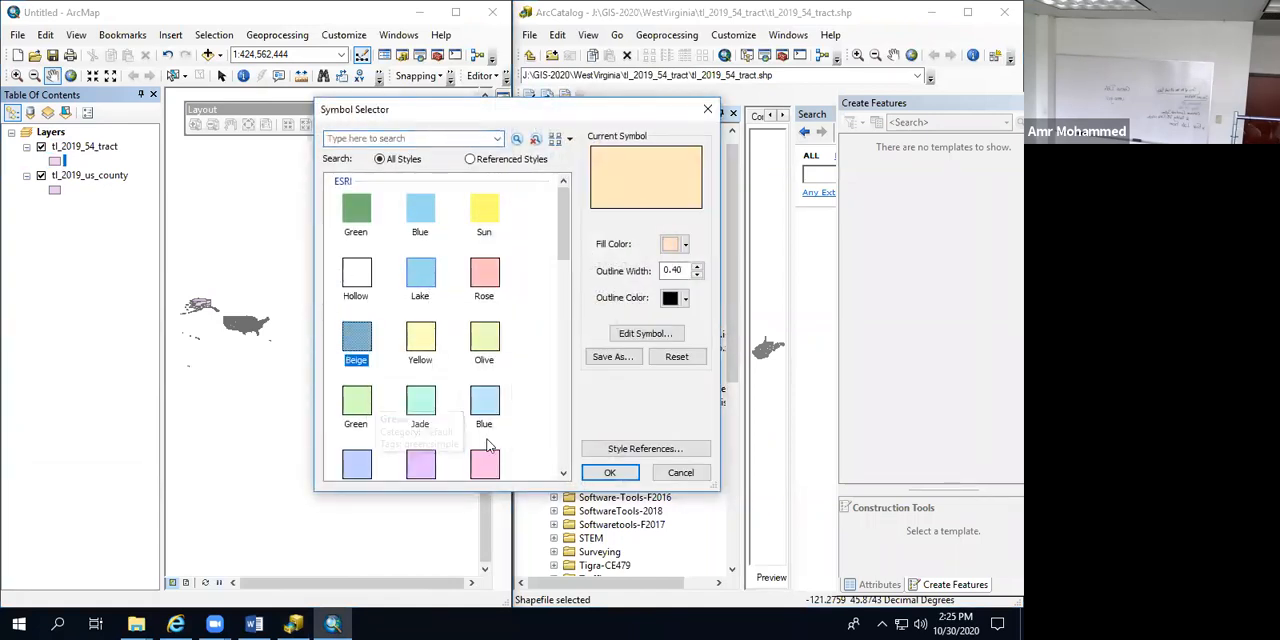
left_click(602, 472)
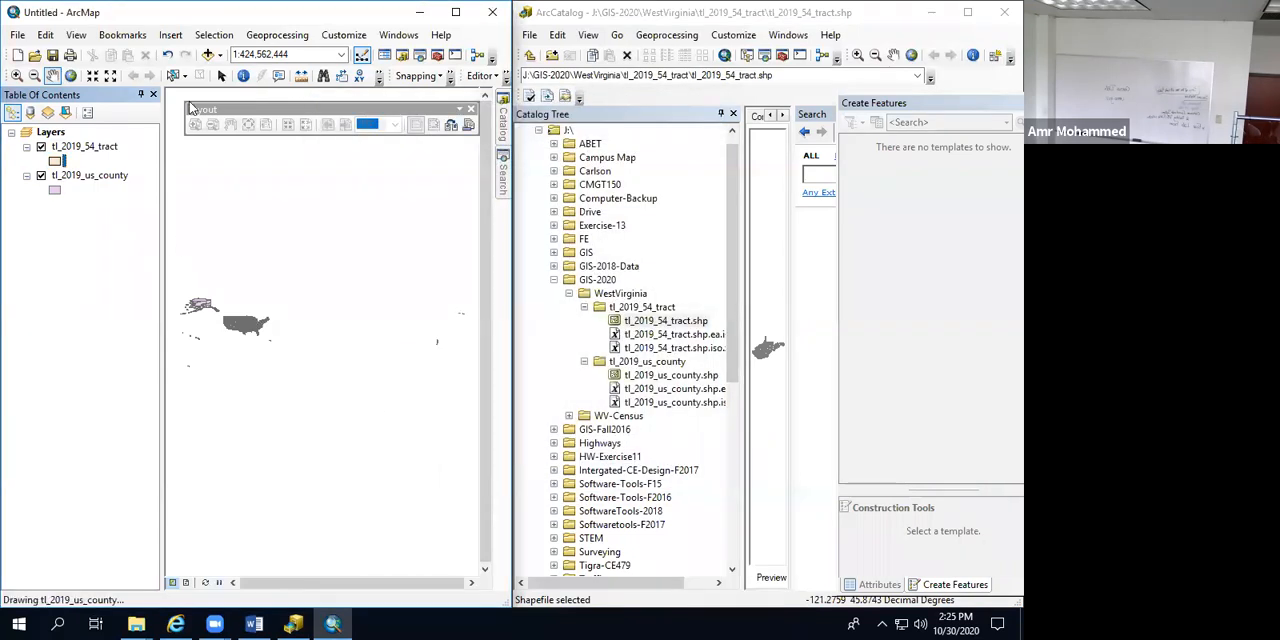
Step: Zoom the map in on West Virginia to examine its census tracts against the surrounding counties
left_click(17, 78)
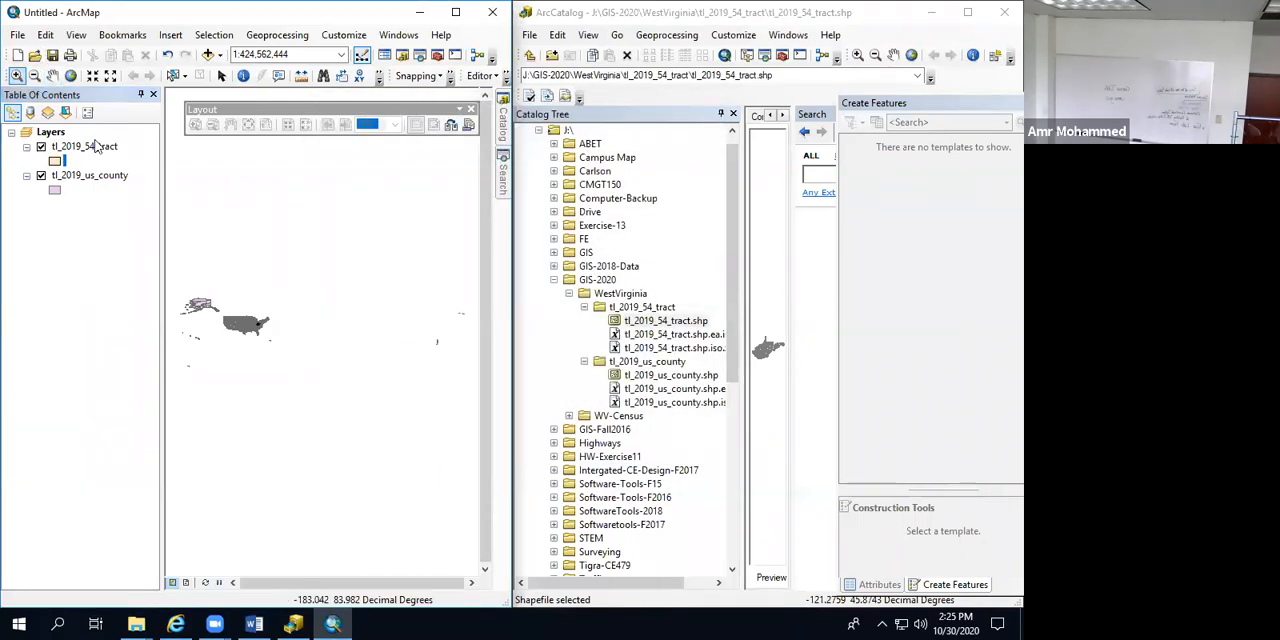
left_click_drag(246, 314, 276, 342)
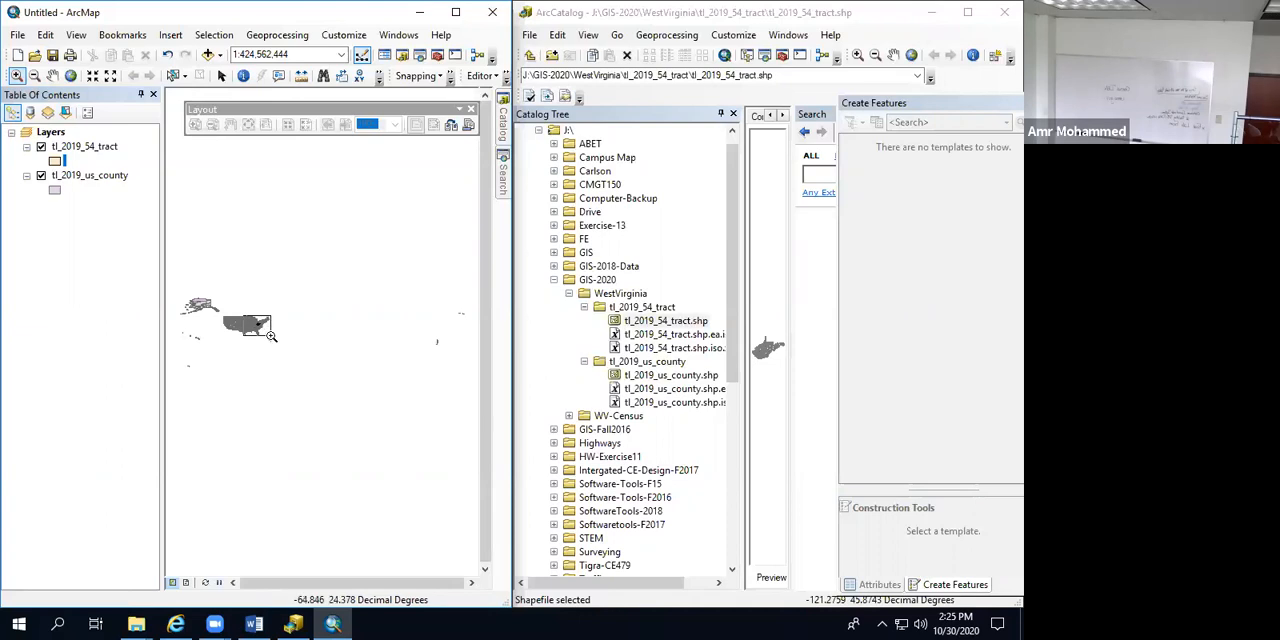
left_click_drag(376, 343, 386, 355)
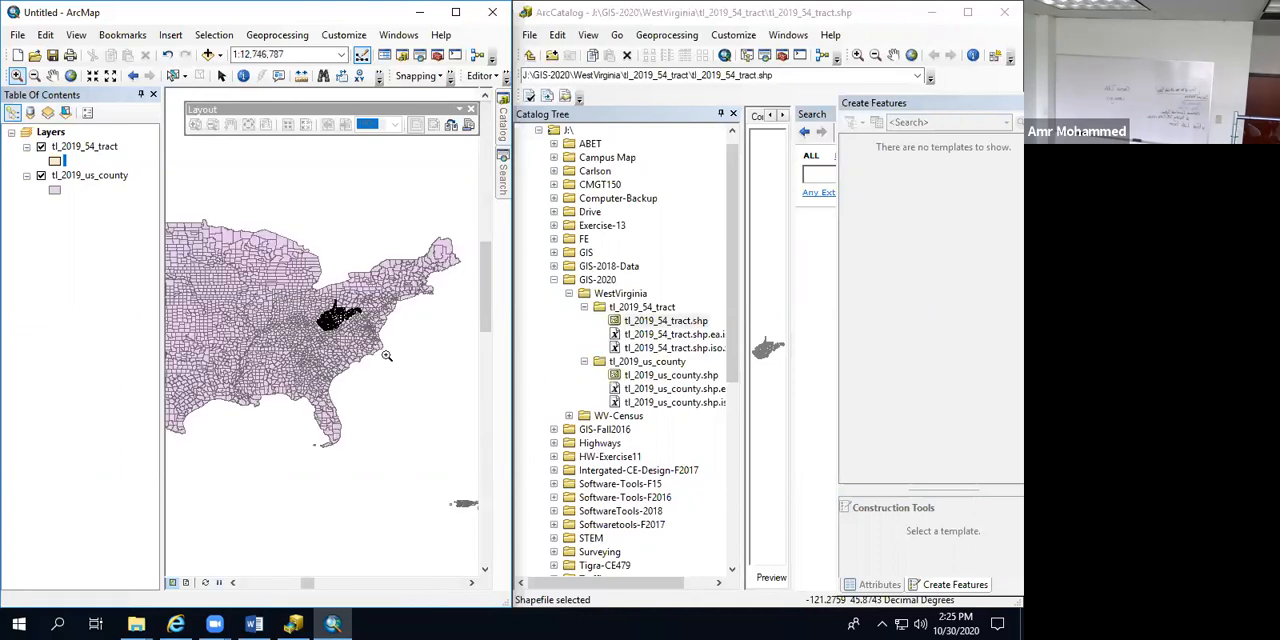
left_click_drag(256, 232, 432, 366)
left_click_drag(198, 248, 446, 428)
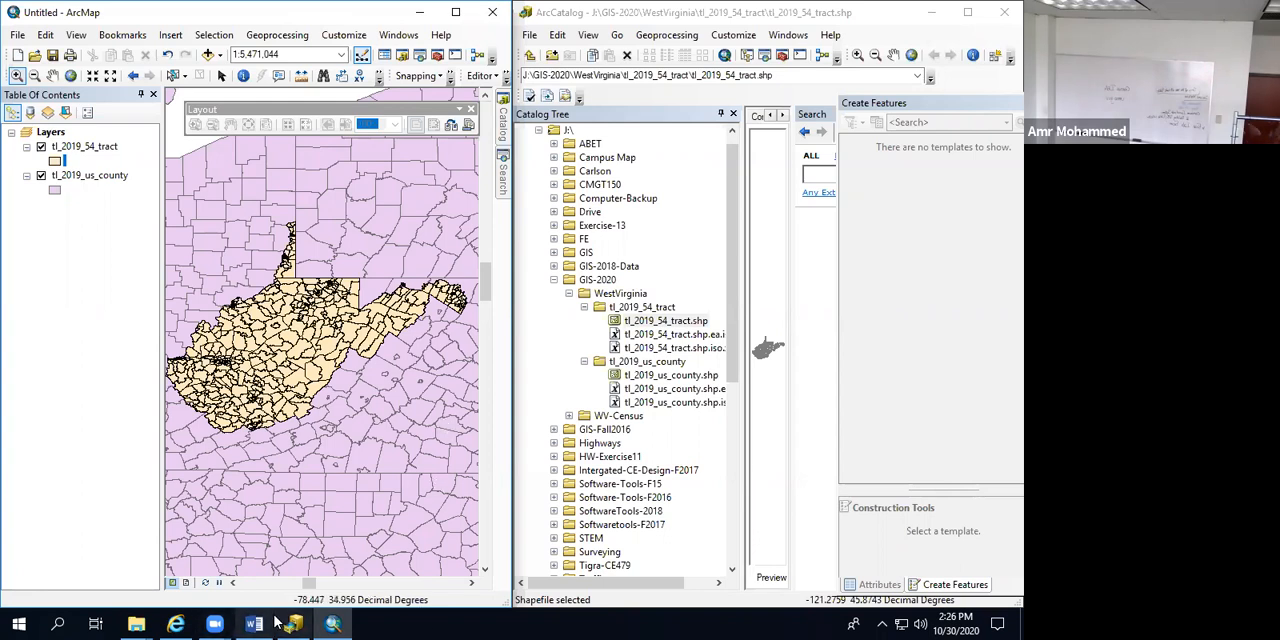
Step: Switch to Links.docx in Word, follow the covid19.census.gov dataset link and view its page in Internet Explorer
left_click(243, 622)
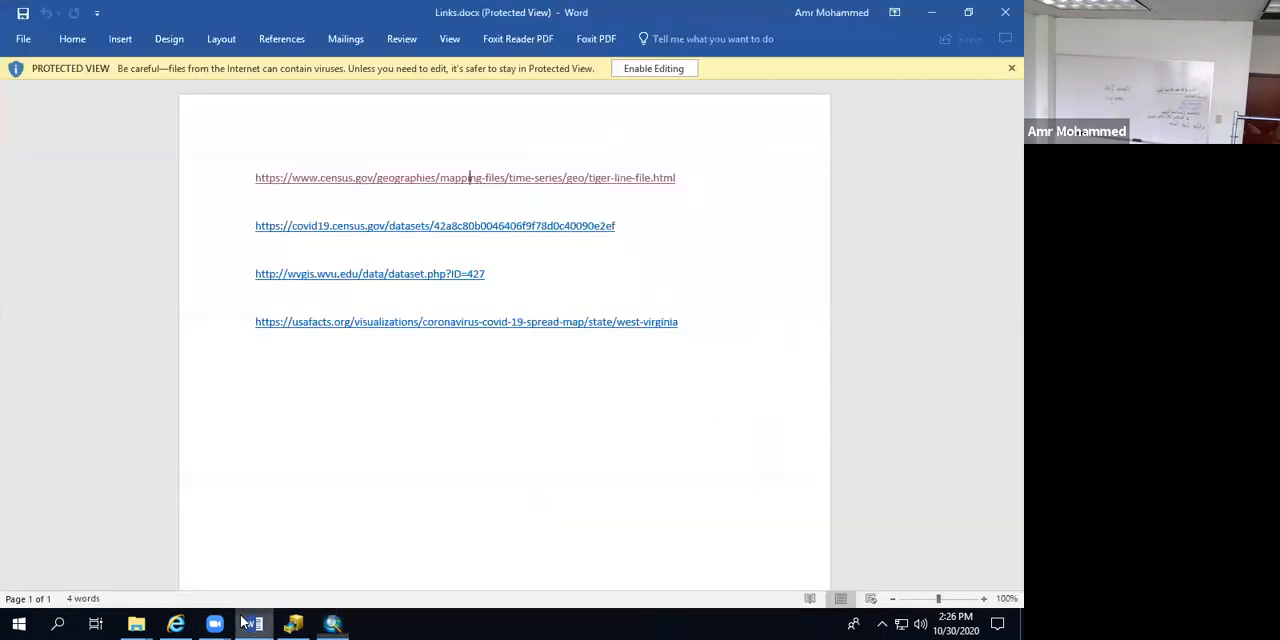
left_click(279, 227, "ctrl")
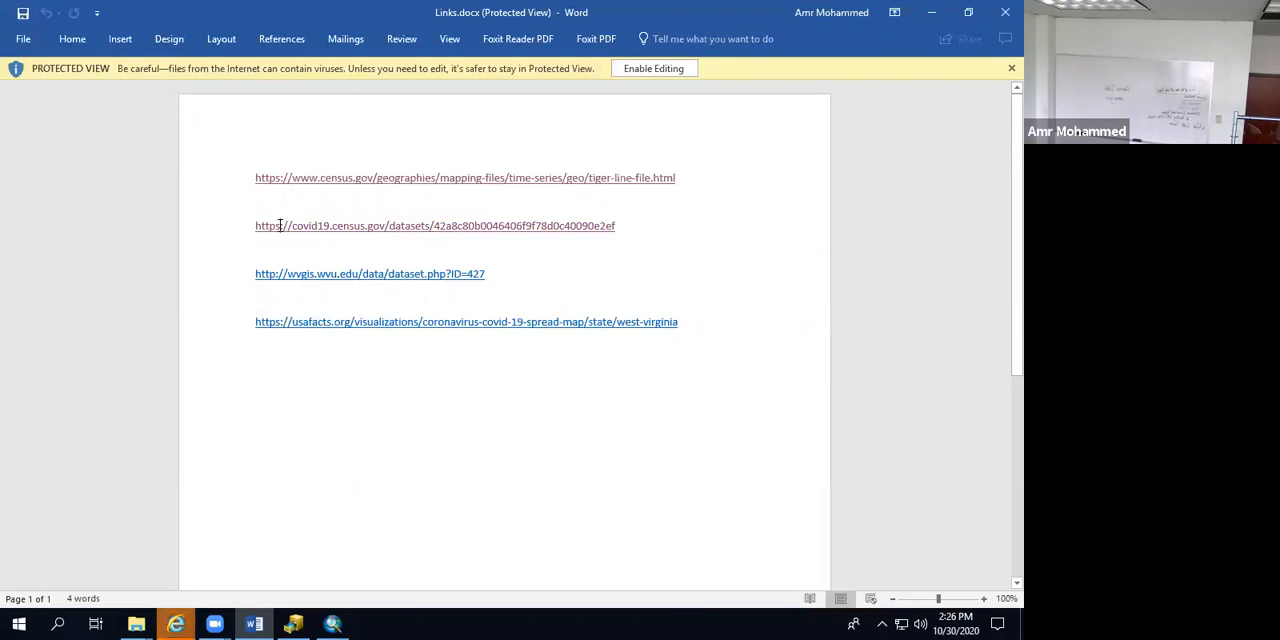
left_click(178, 623)
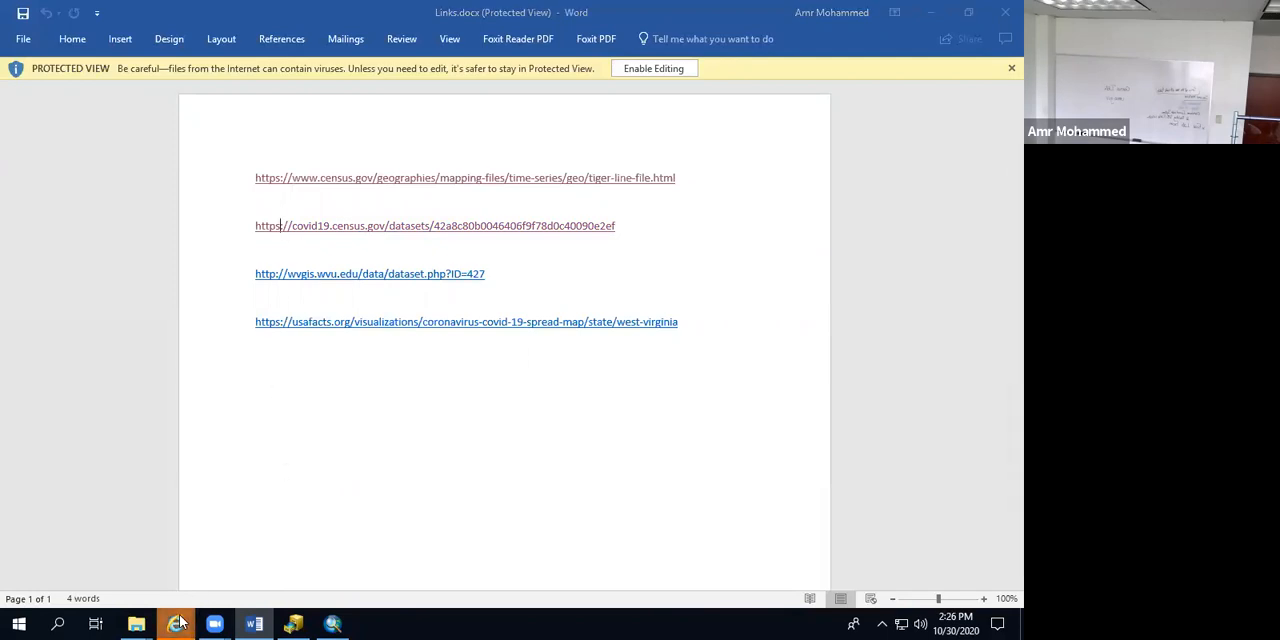
left_click(211, 568)
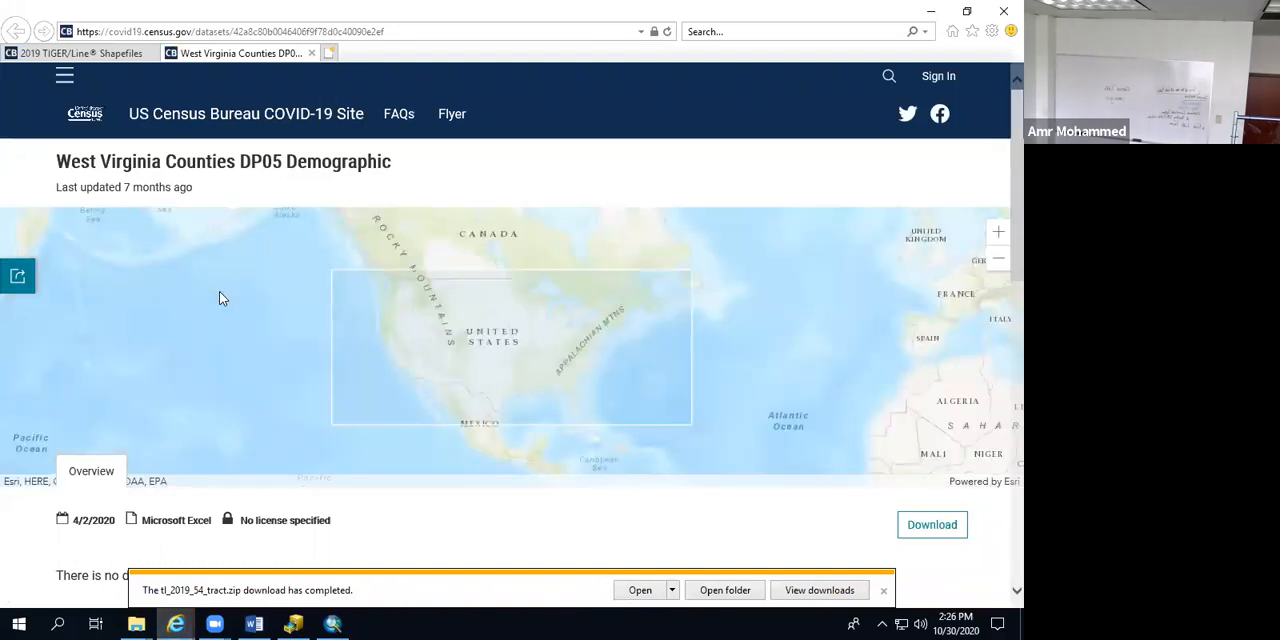
Step: Follow the wvgis.wvu.edu dataset link from Links.docx and examine the page's description and download options in Internet Explorer
left_click(252, 623)
left_click(281, 282, "ctrl")
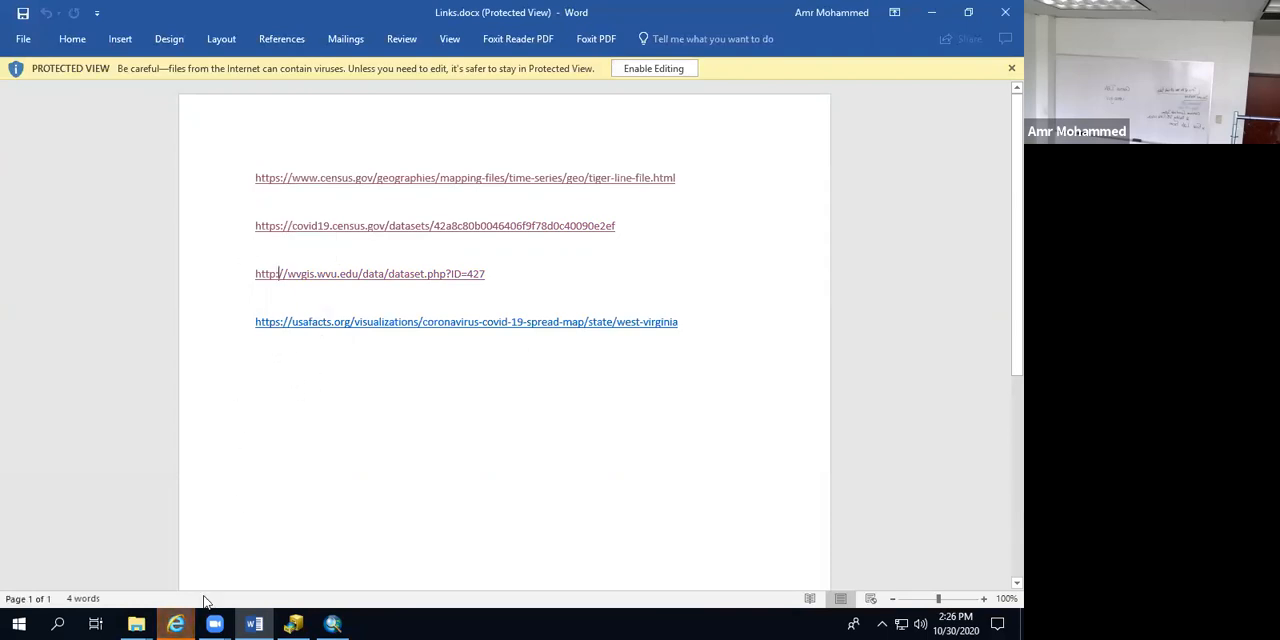
left_click(176, 623)
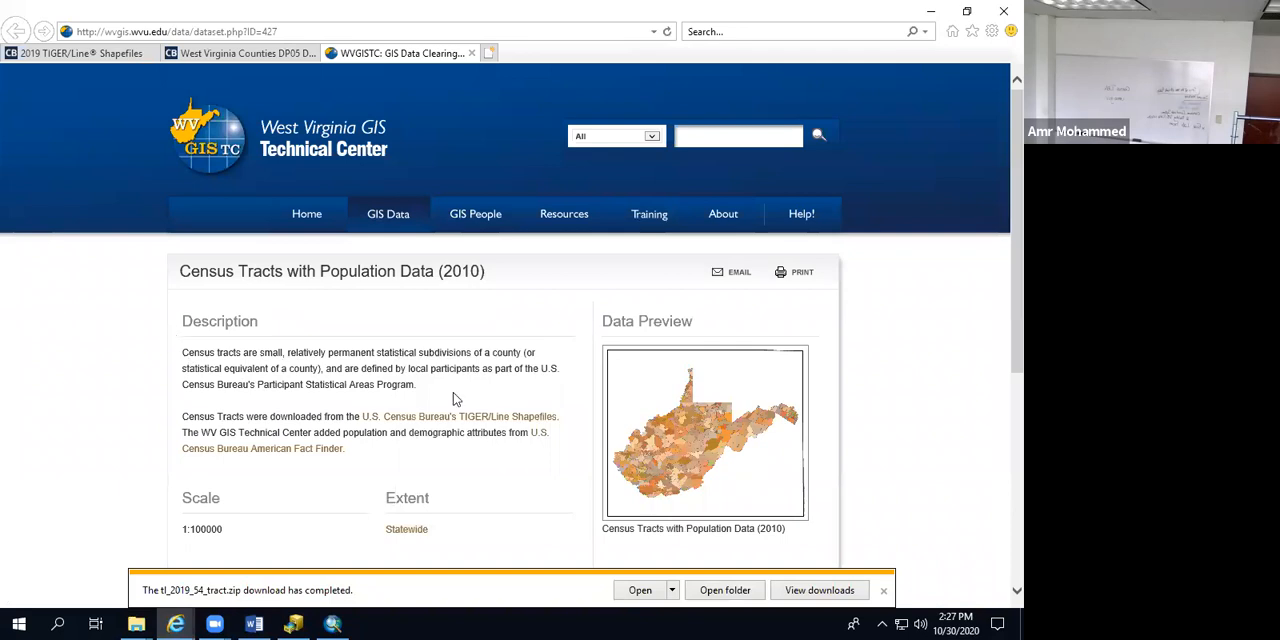
scroll(455, 399, "down", 3)
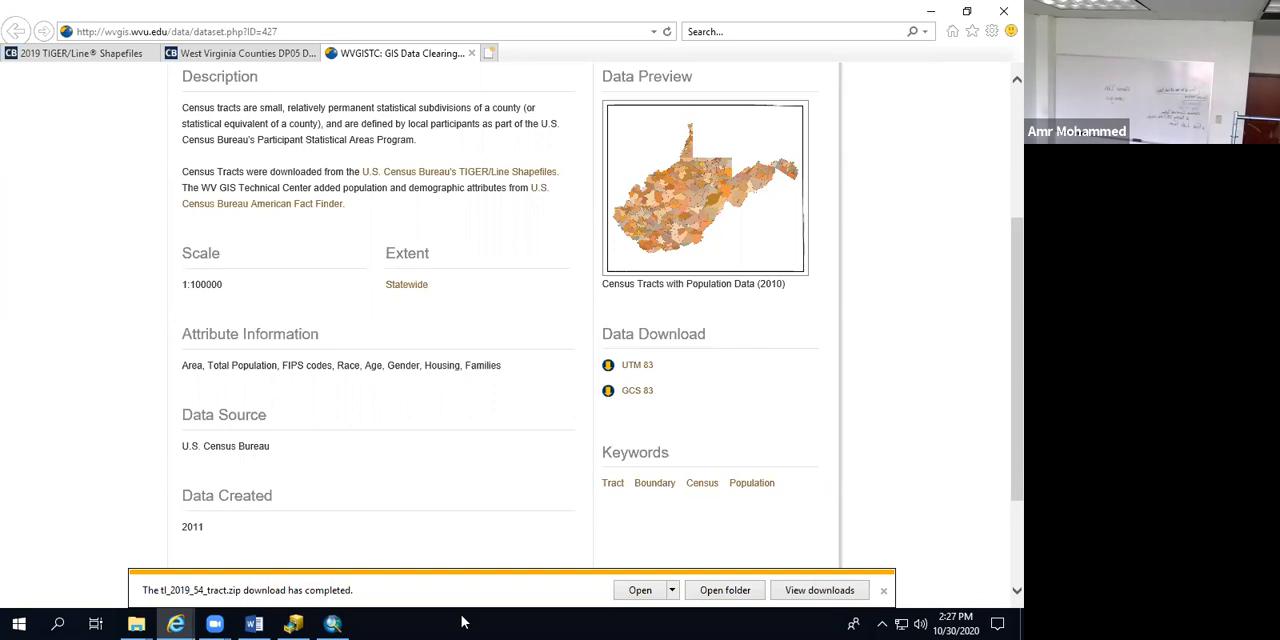
Step: Follow the usafacts.org West Virginia link from Links.docx and find the COVID-19 data downloads on its page in Internet Explorer
left_click(254, 624)
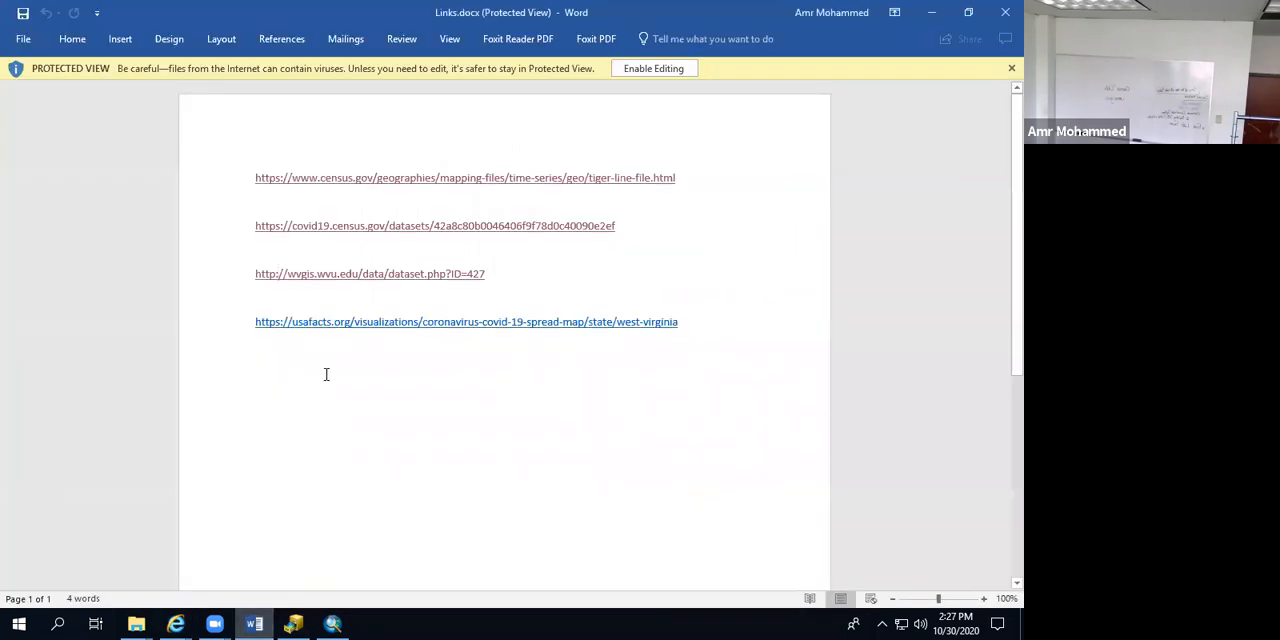
left_click(331, 322, "ctrl")
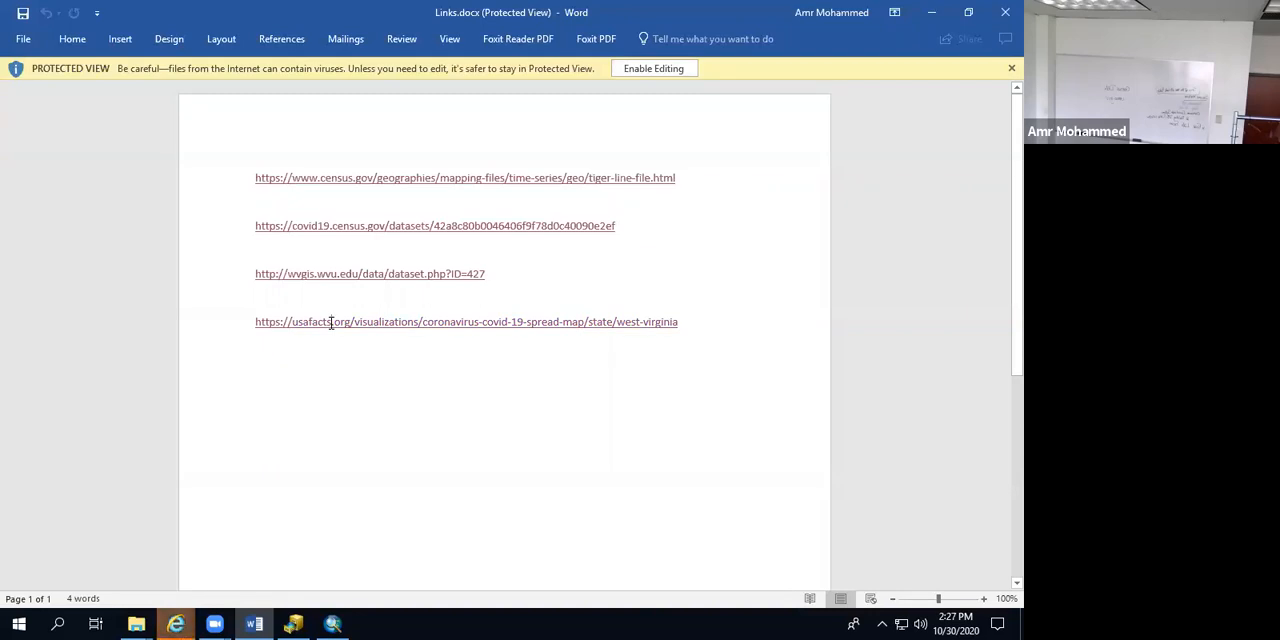
left_click(175, 624)
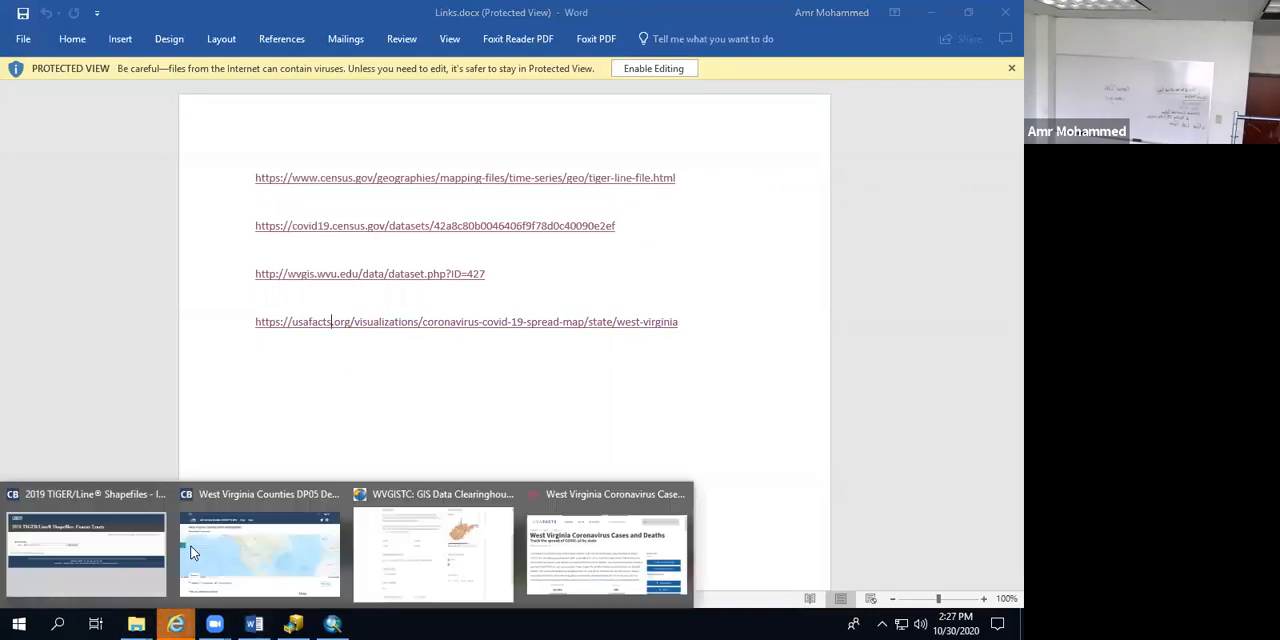
left_click(573, 557)
scroll(430, 373, "down", 2)
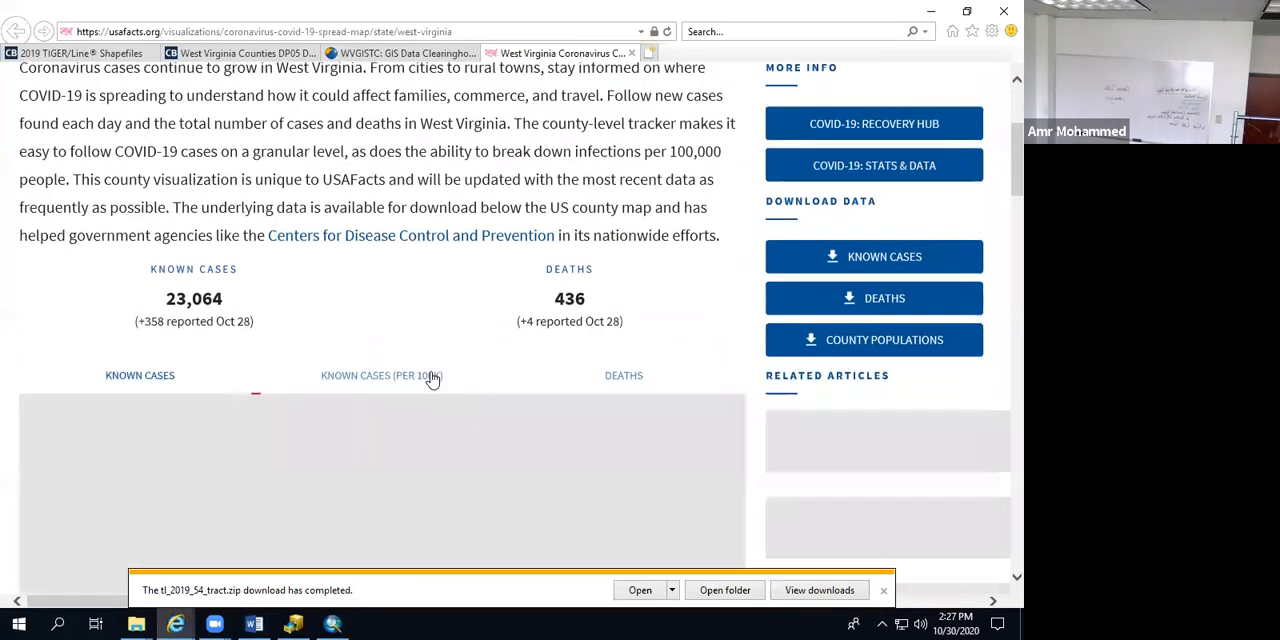
scroll(432, 372, "up", 1)
scroll(430, 366, "down", 2)
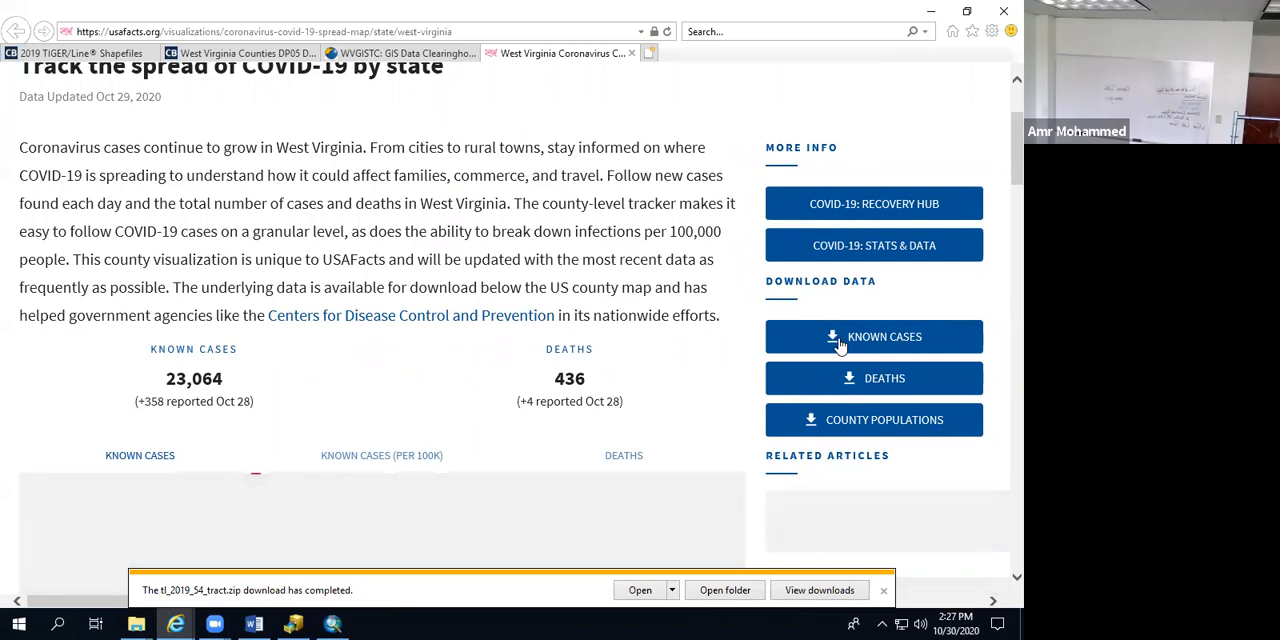
Step: Download the Known Cases data as covid_confirmed_usafacts.csv into the GIS-2020\WestVirginia folder
left_click(840, 344)
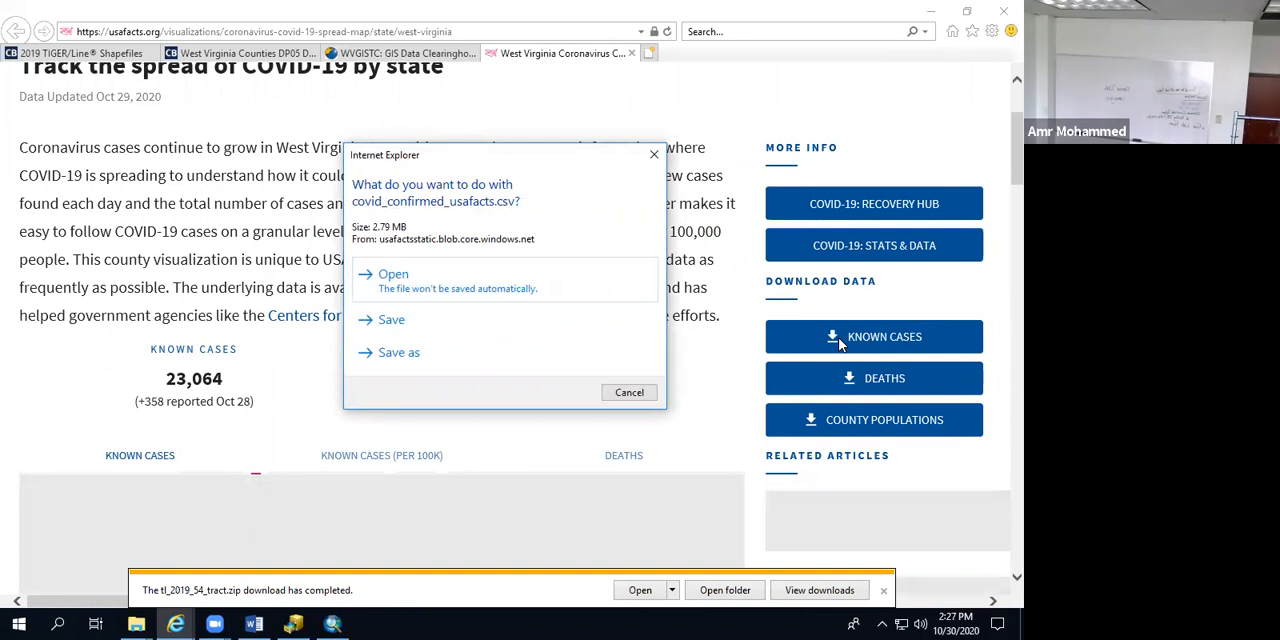
left_click(411, 354)
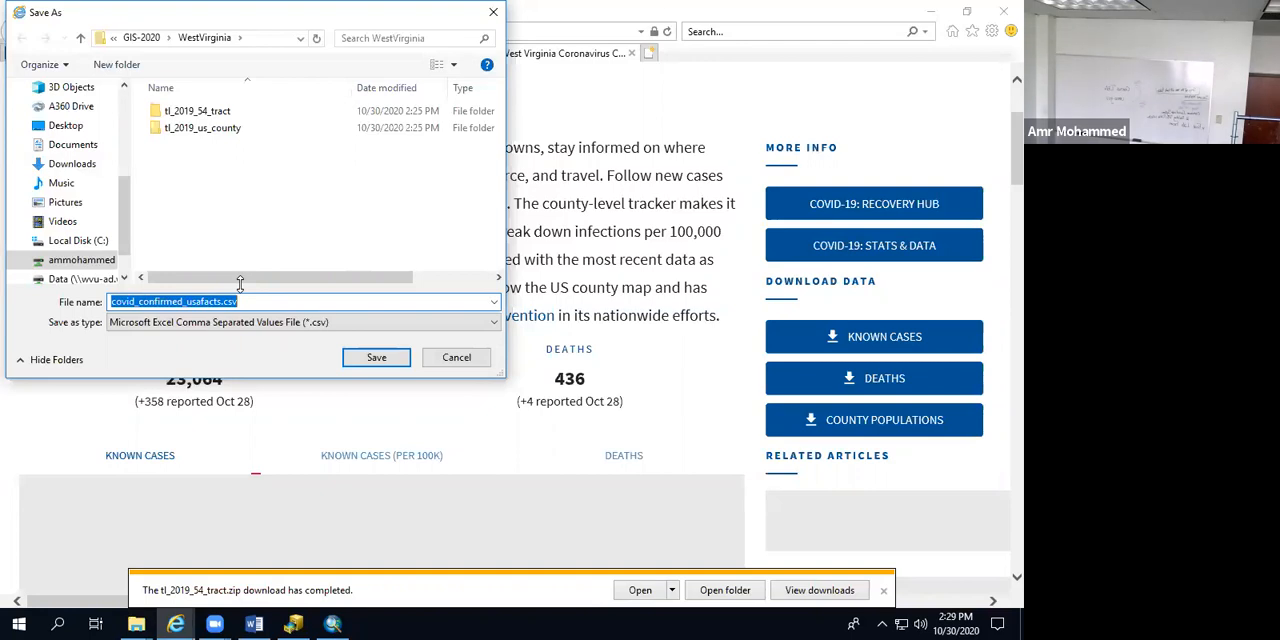
left_click(376, 357)
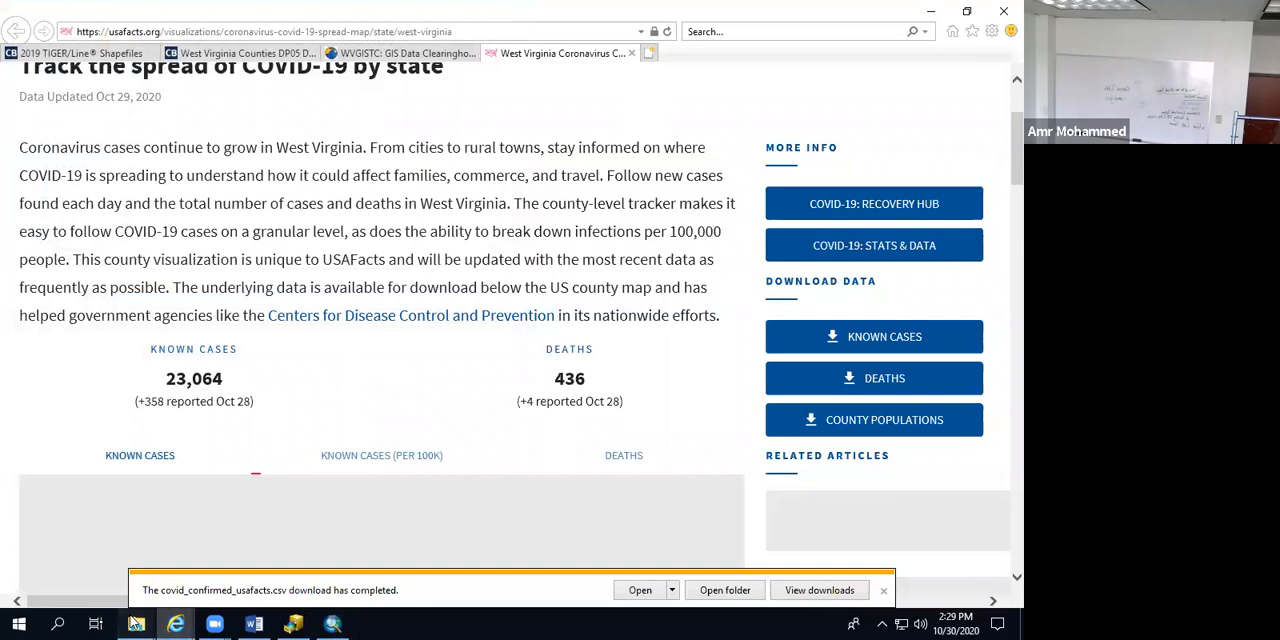
Step: Open covid_confirmed_usafacts.csv from the WestVirginia folder in Excel and widen the County Name and State columns
mouse_move(135, 624)
left_click(70, 570)
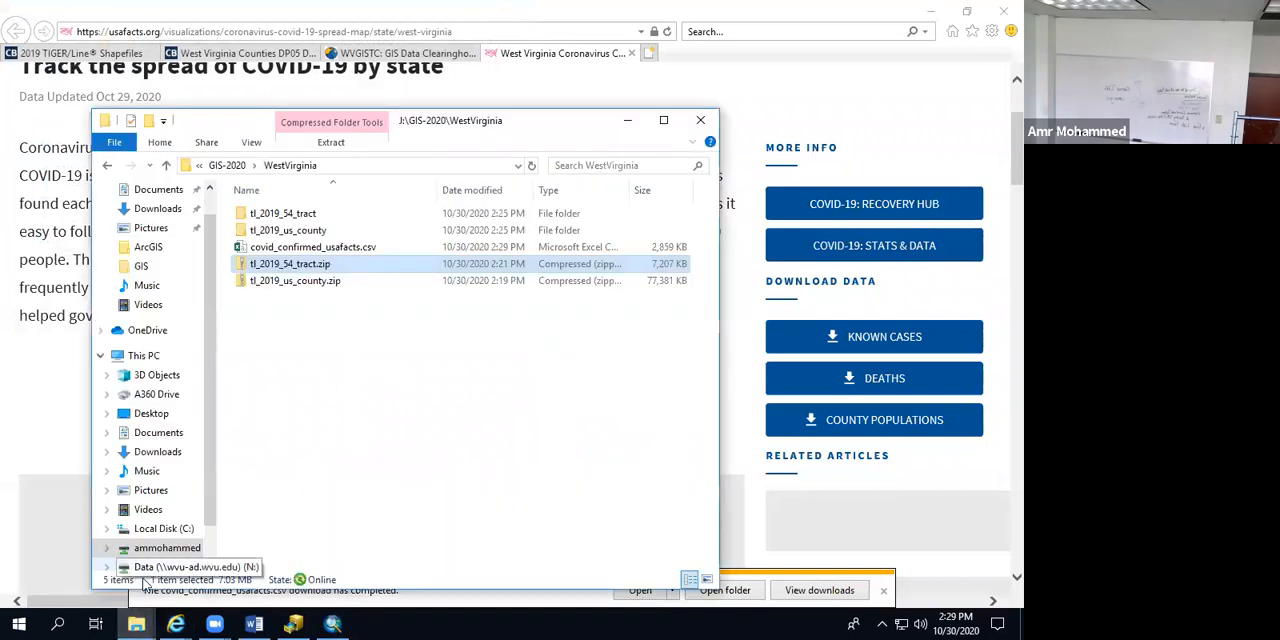
left_click(320, 385)
left_click(293, 249)
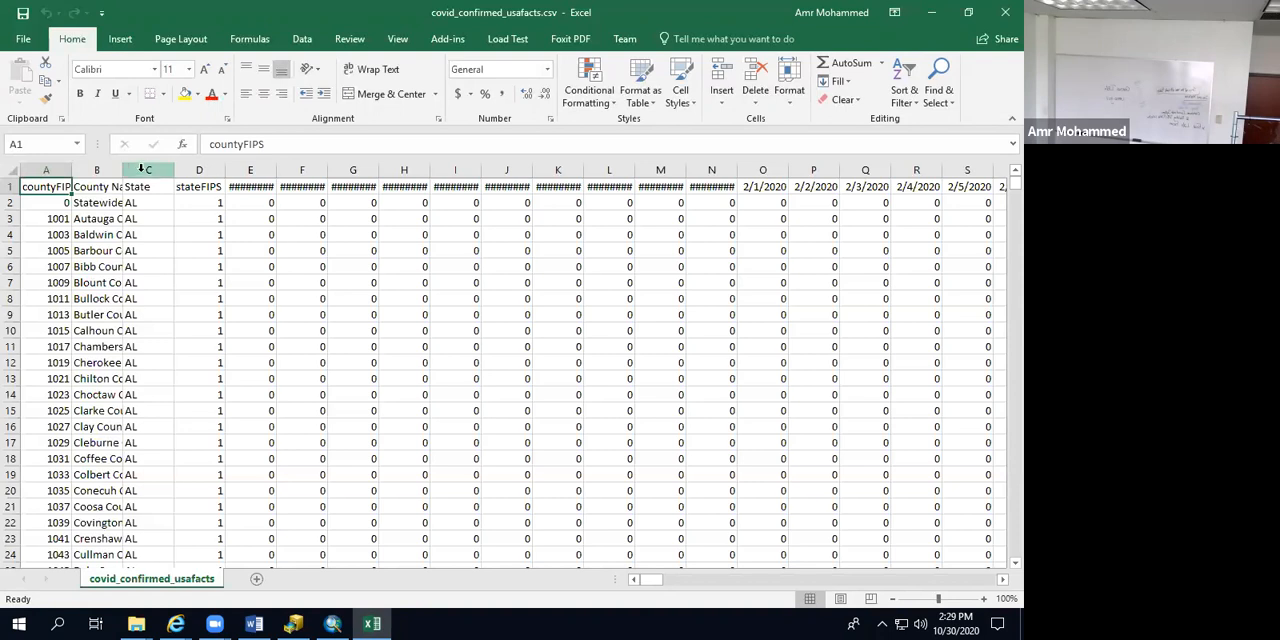
left_click_drag(122, 171, 223, 171)
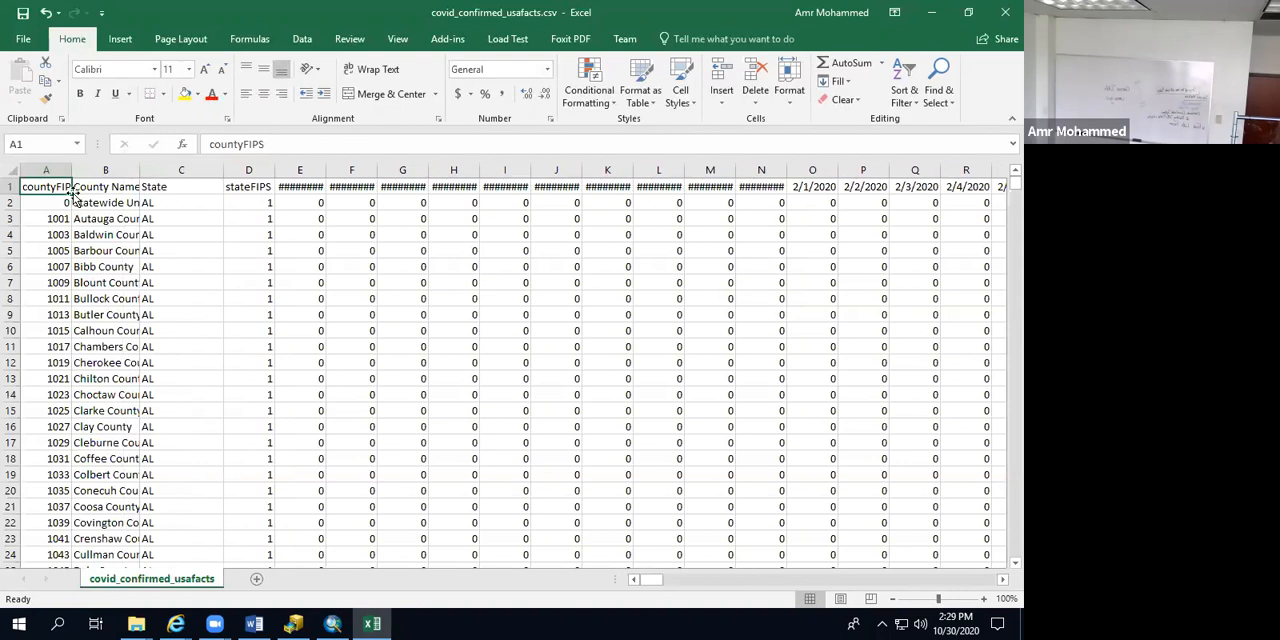
Step: Copy all West Virginia records, rows 3044 to 3099, from the confirmed cases sheet
scroll(166, 298, "down", 5)
scroll(166, 298, "down", 15)
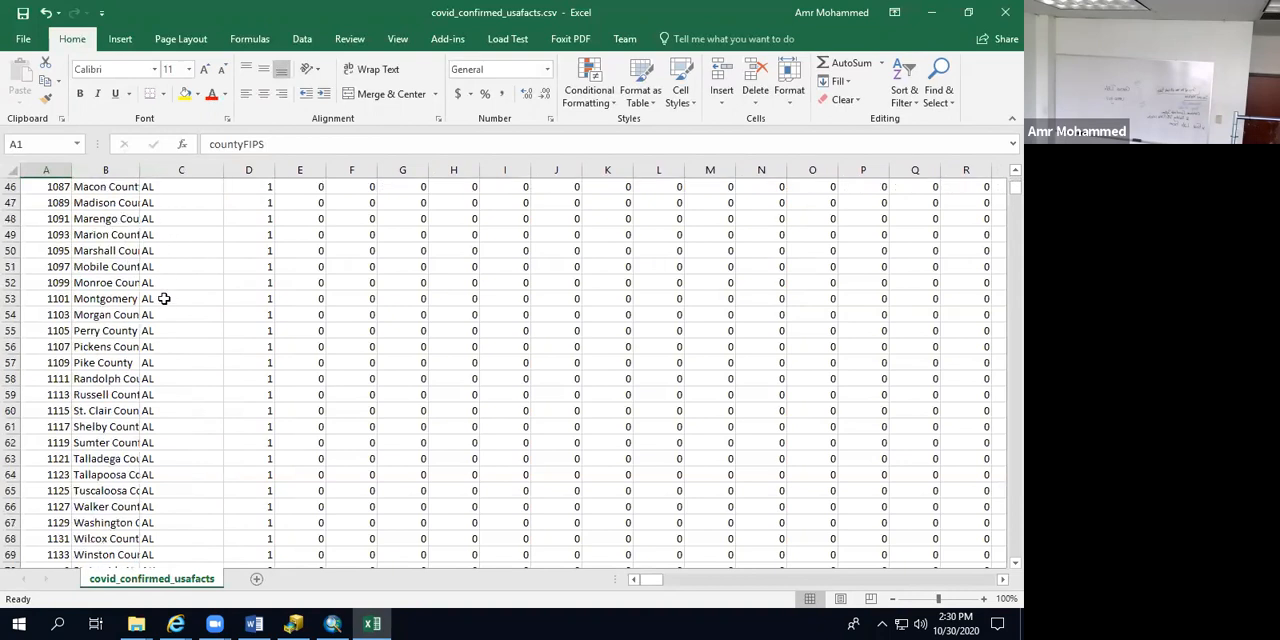
left_click_drag(1013, 192, 1003, 540)
scroll(228, 401, "up", 9)
scroll(228, 401, "up", 7)
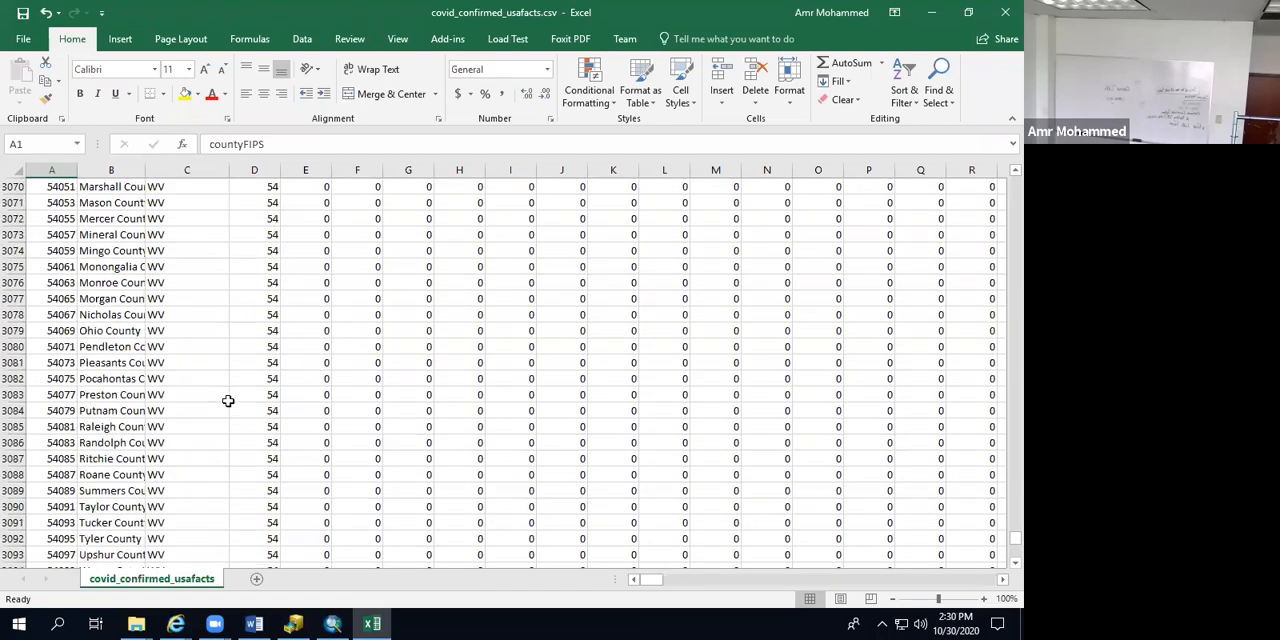
scroll(57, 234, "up", 4)
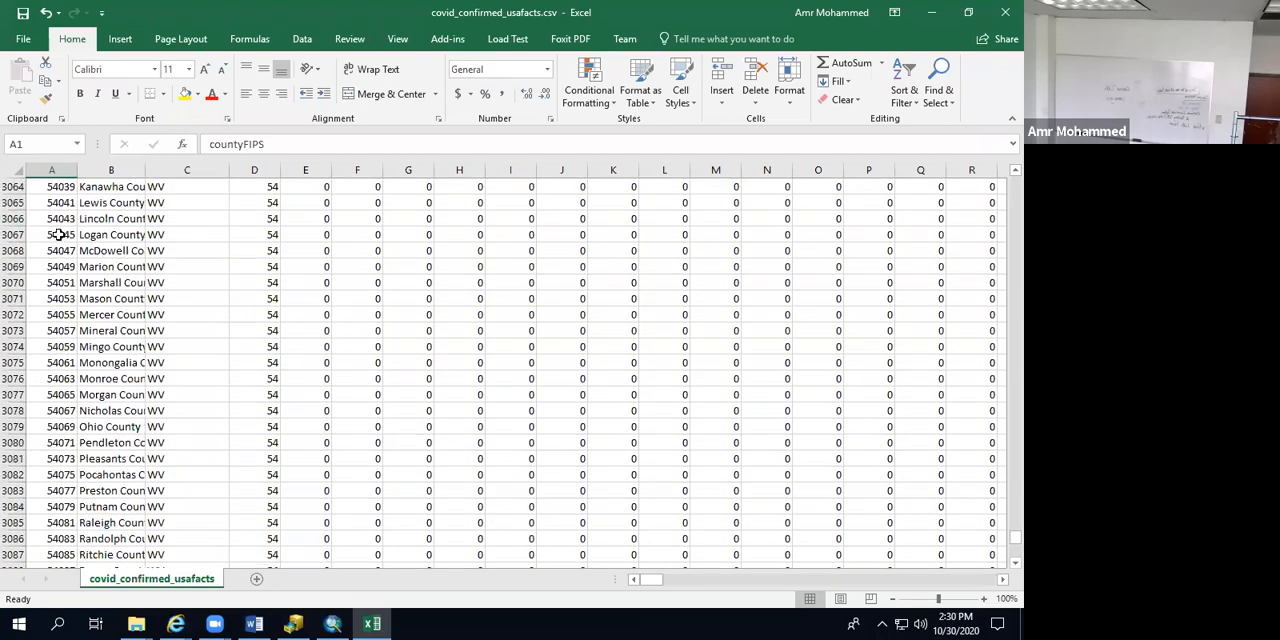
scroll(46, 242, "up", 2)
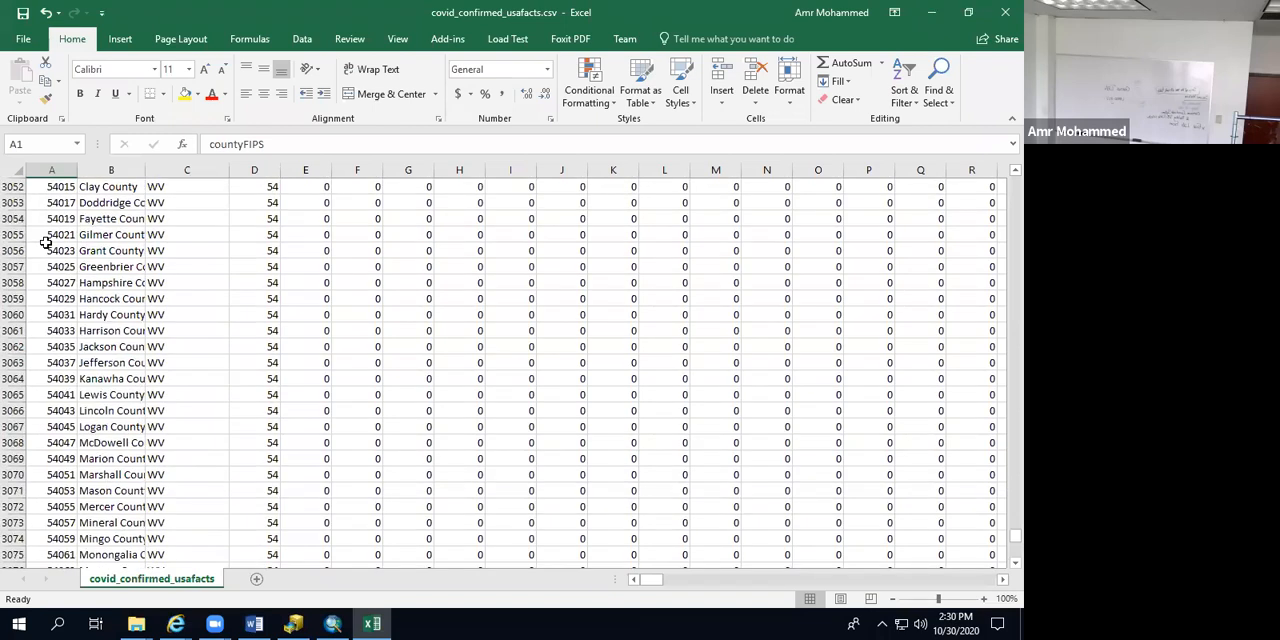
scroll(46, 242, "up", 3)
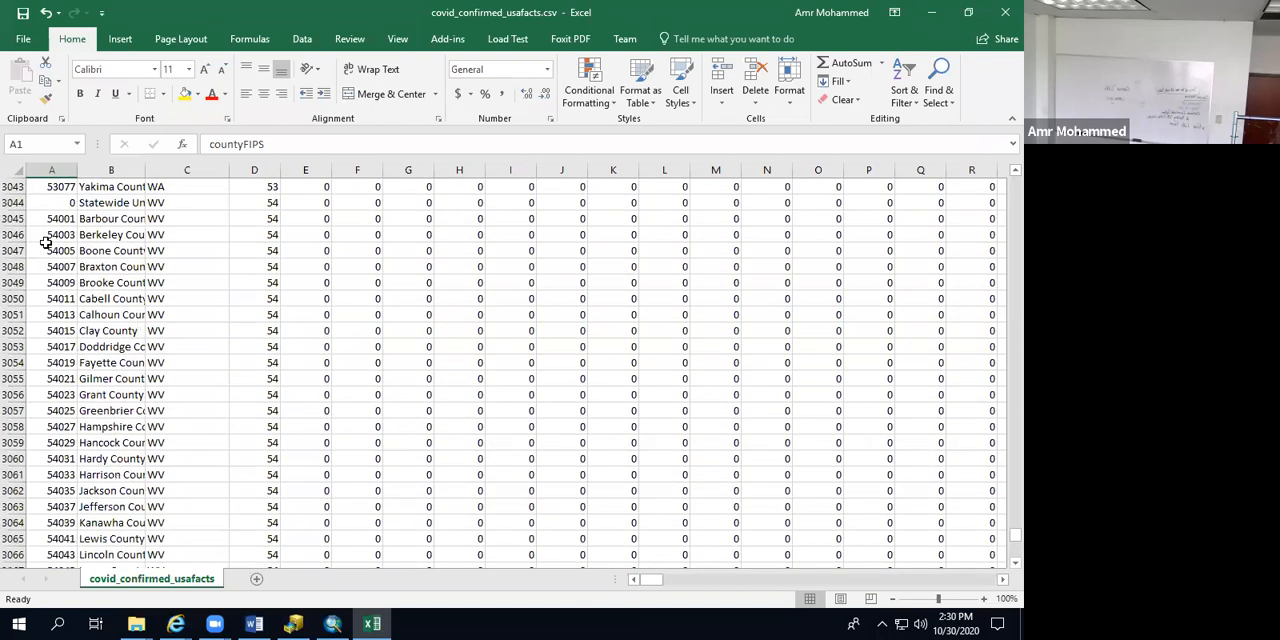
left_click_drag(10, 202, 5, 379)
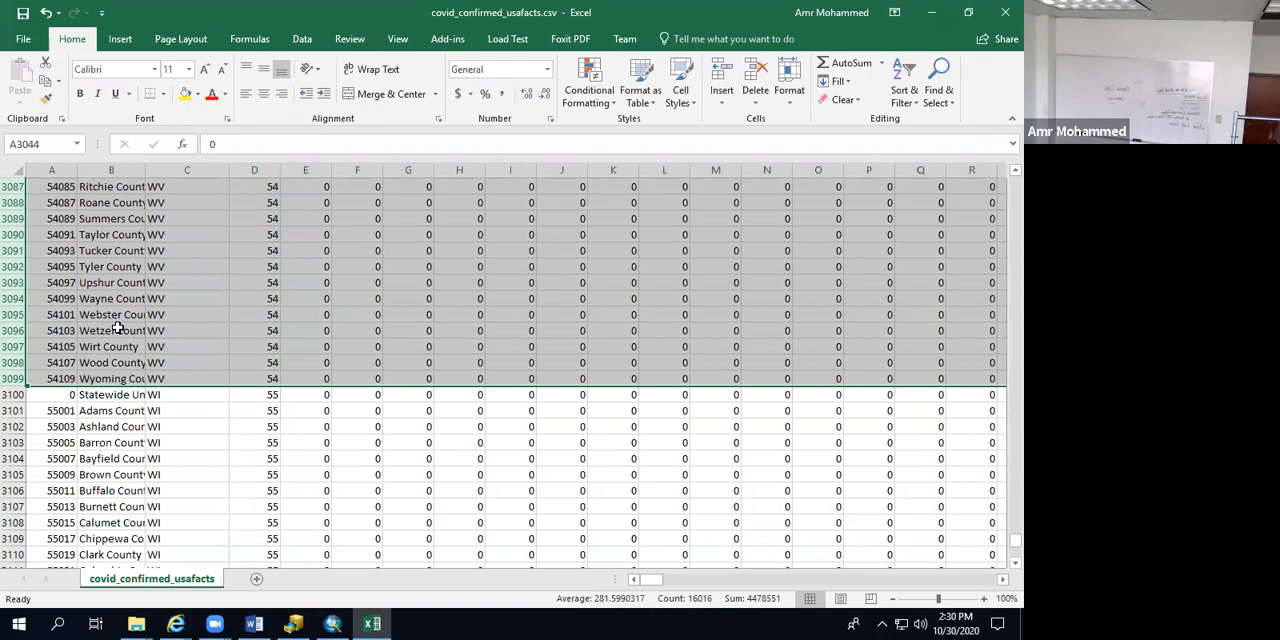
key("ctrl+c")
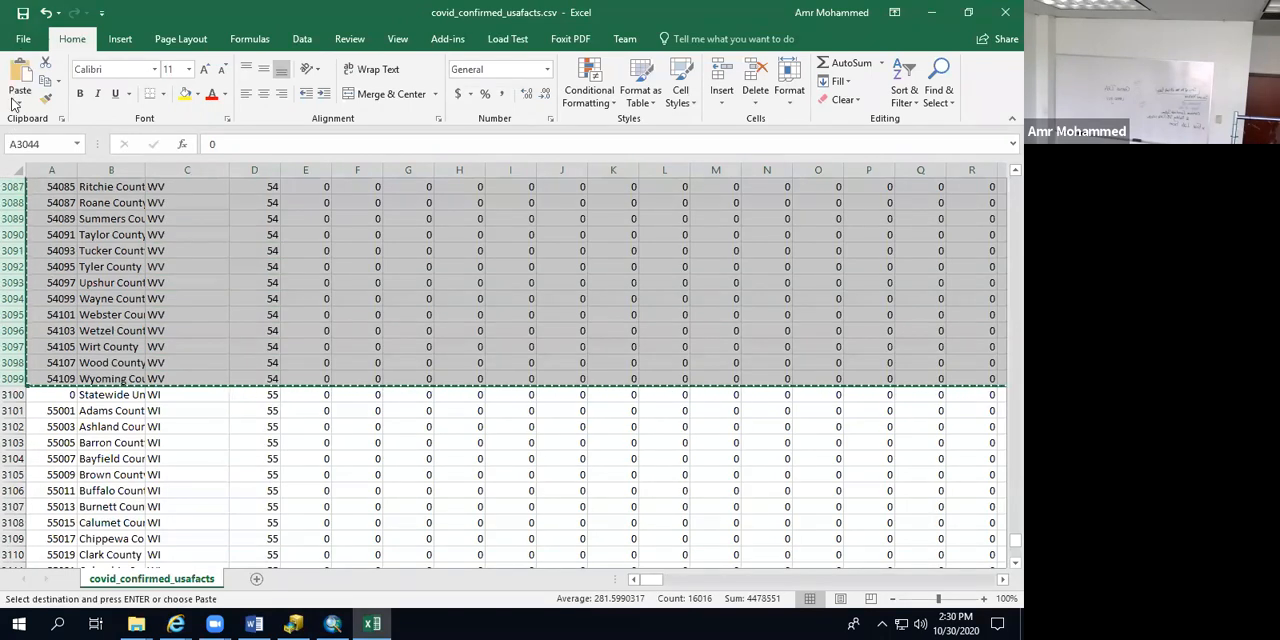
Step: Create a blank workbook and paste the copied West Virginia records starting at cell A2
left_click(23, 38)
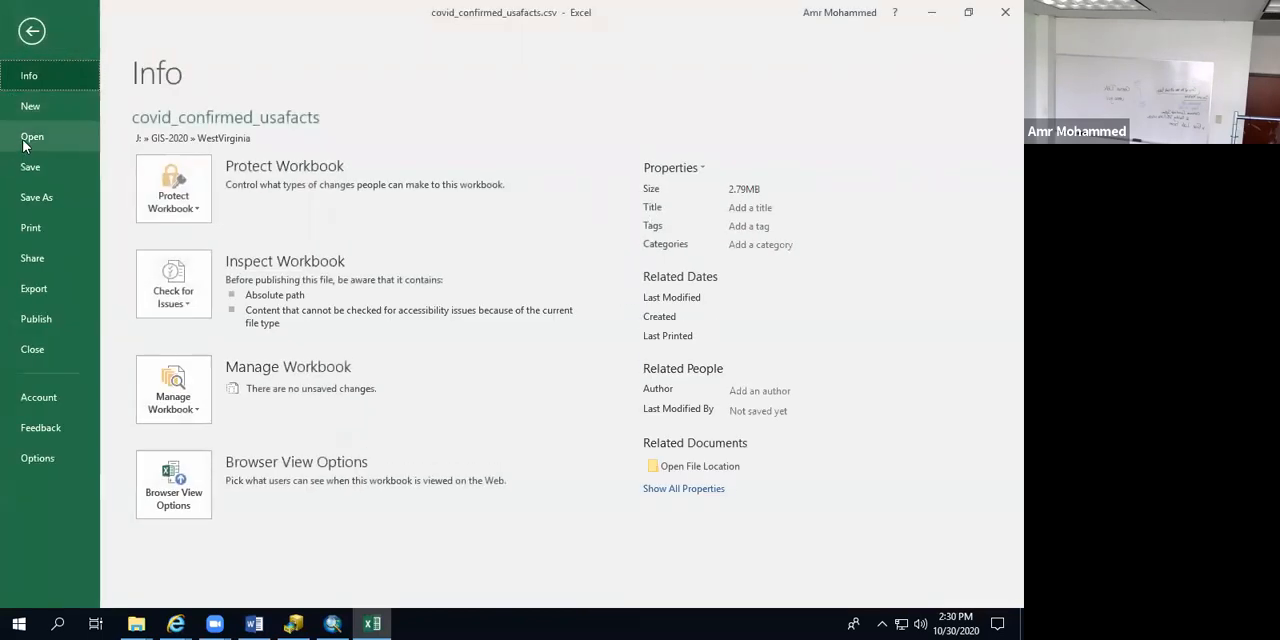
left_click(30, 106)
left_click(182, 291)
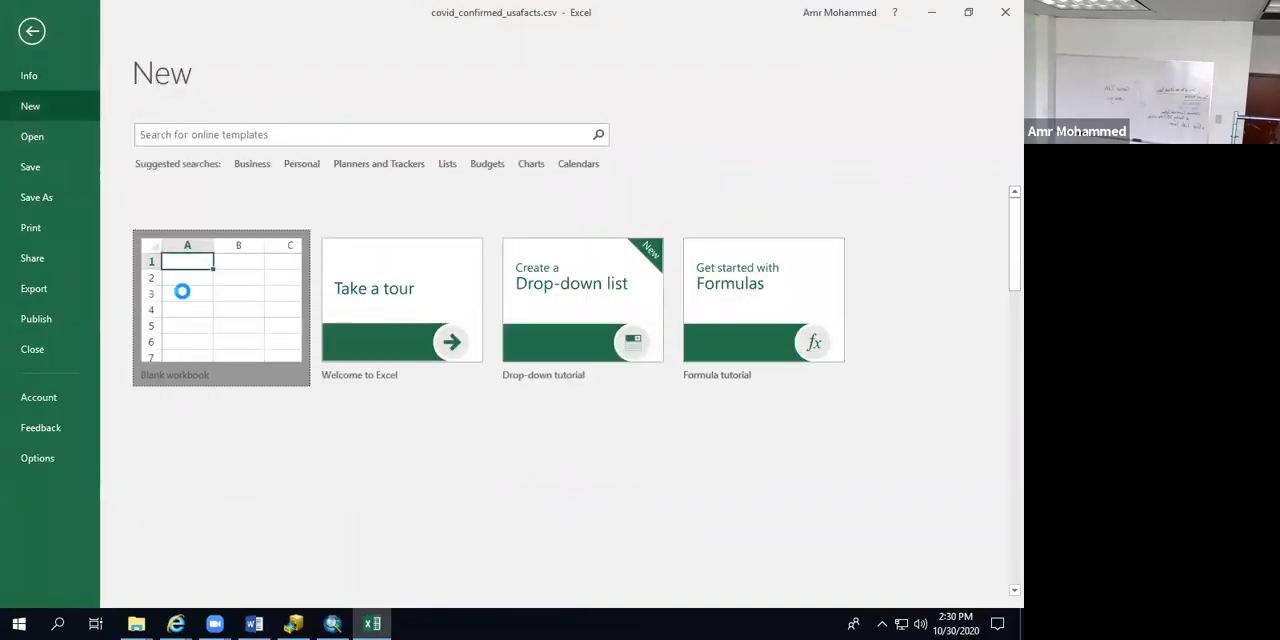
left_click(60, 203)
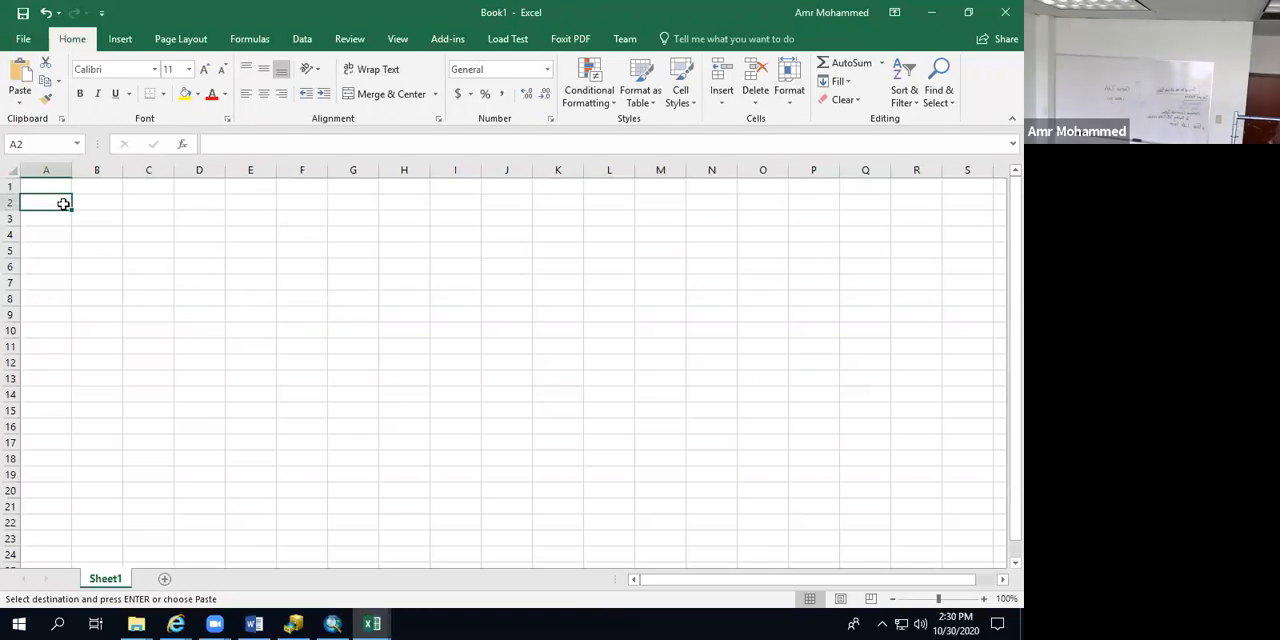
key("ctrl+v")
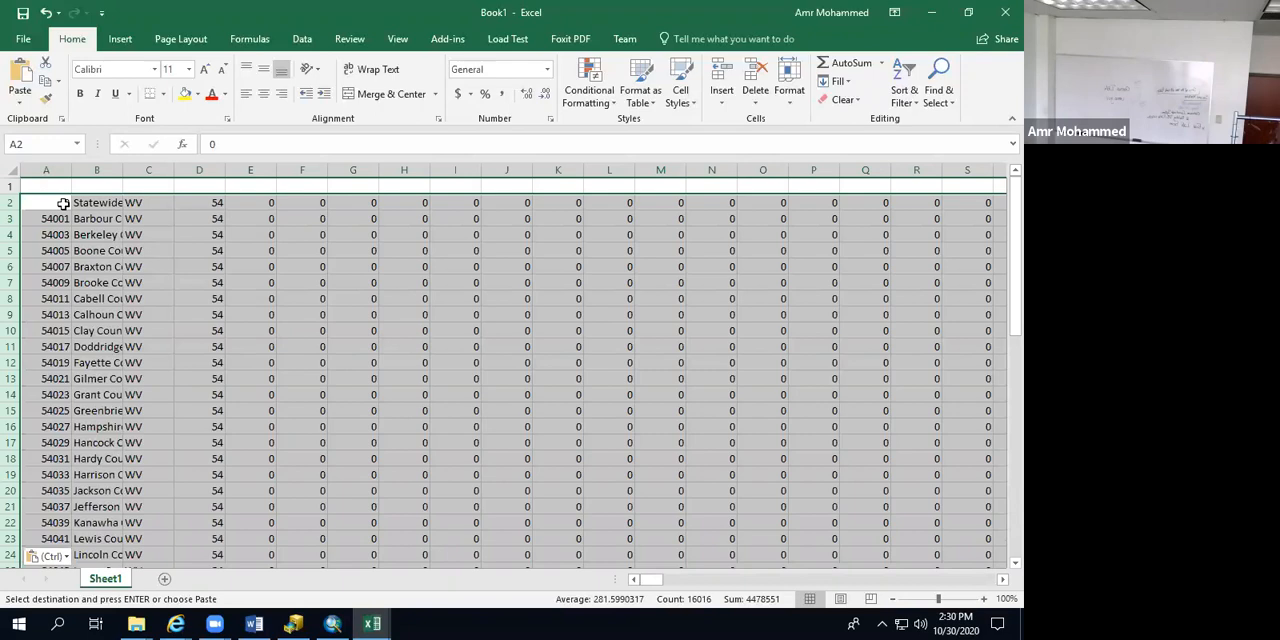
left_click(151, 294)
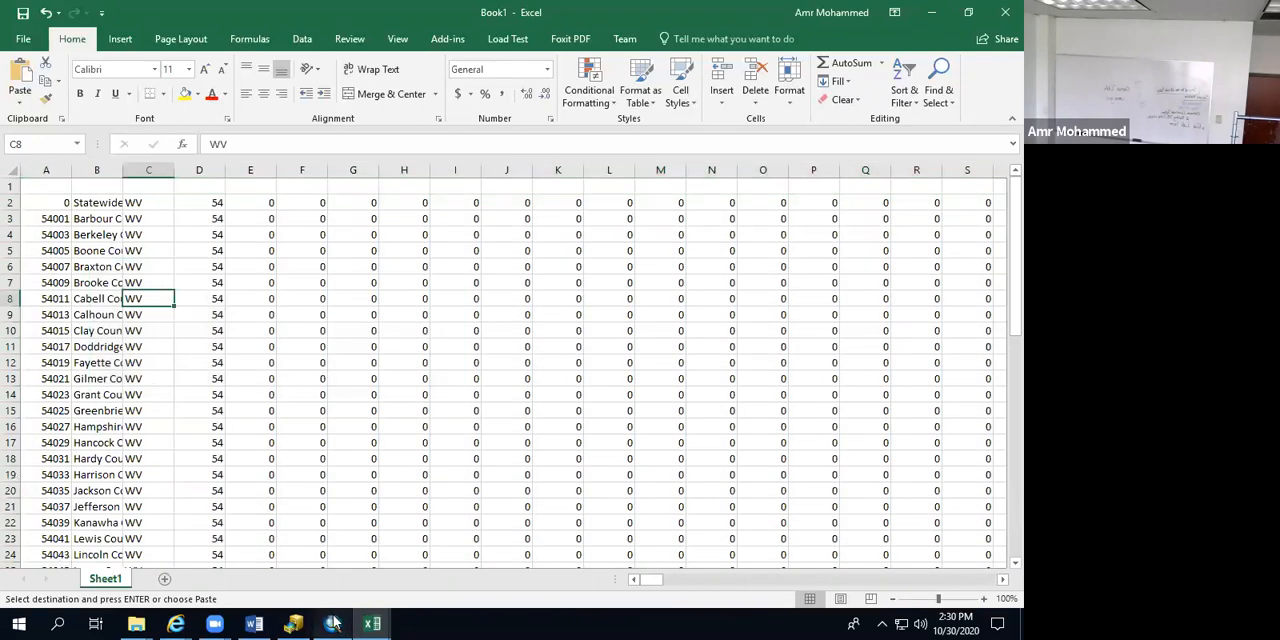
Step: Return to covid_confirmed_usafacts.csv and copy its entire header row, row 1
left_click(333, 624)
mouse_move(372, 624)
left_click(305, 535)
scroll(140, 362, "up", 10)
scroll(140, 362, "up", 20)
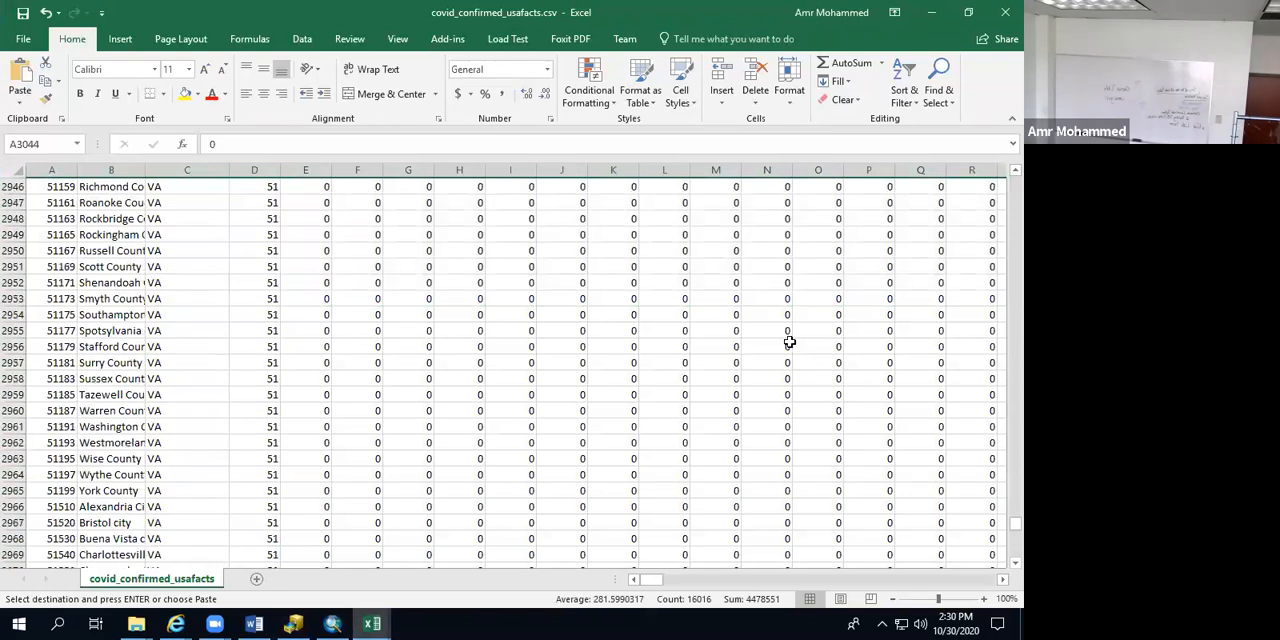
left_click_drag(1015, 523, 1000, 150)
left_click(10, 186)
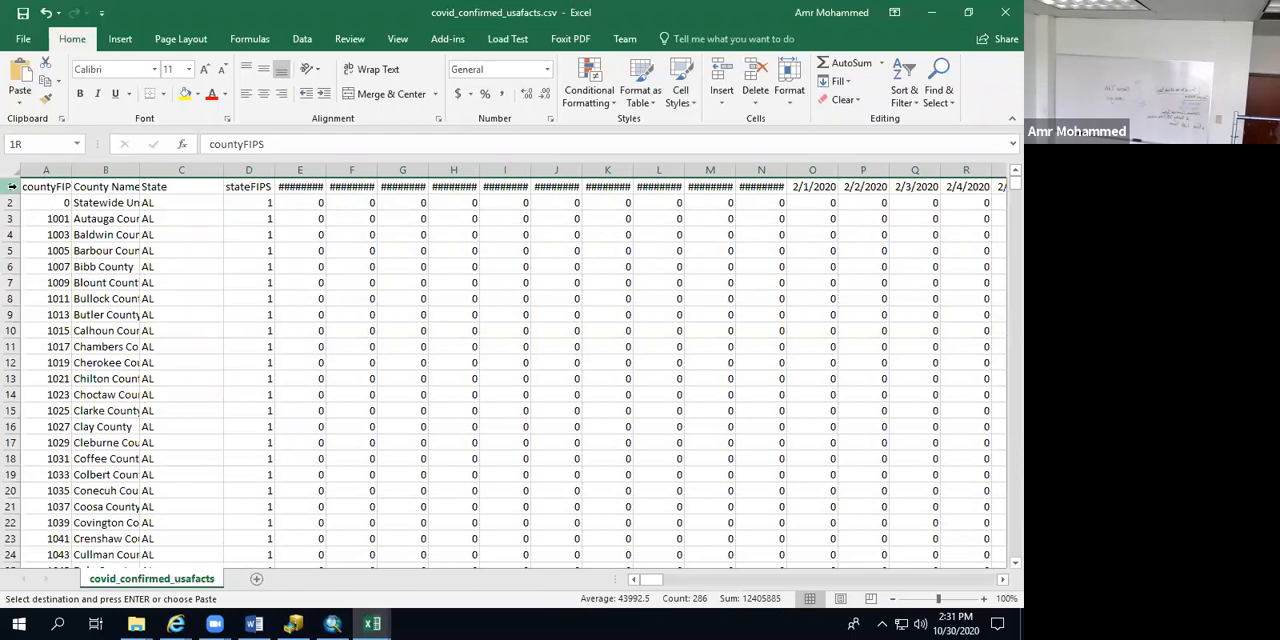
right_click(10, 186)
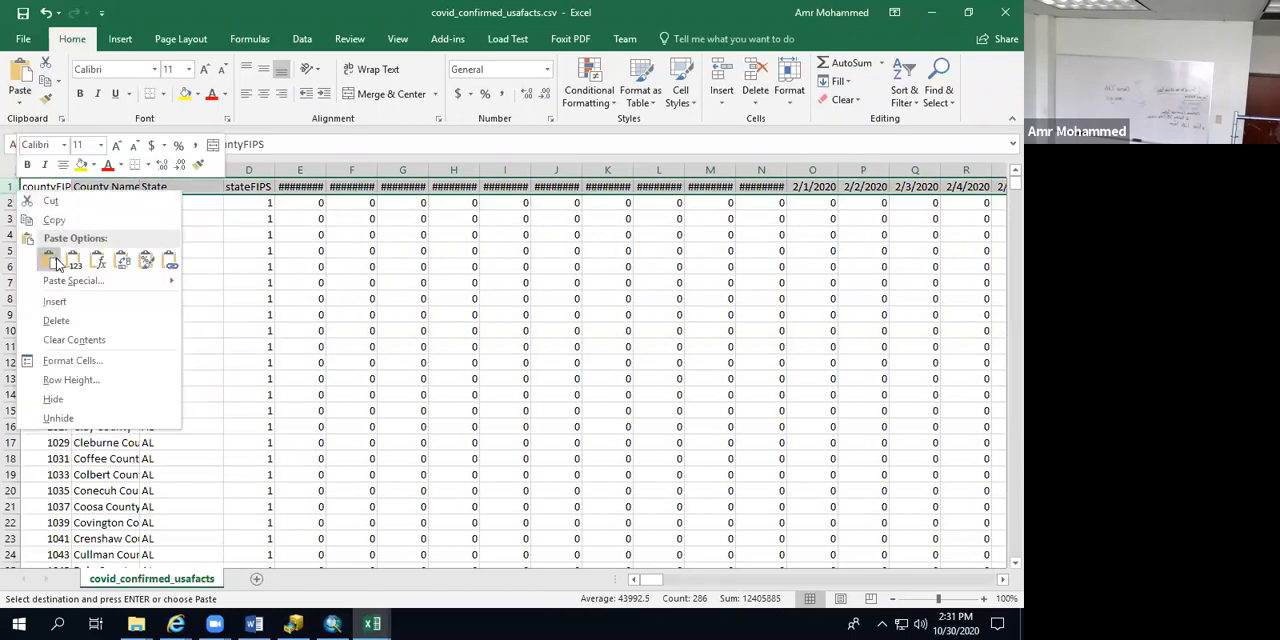
left_click(54, 219)
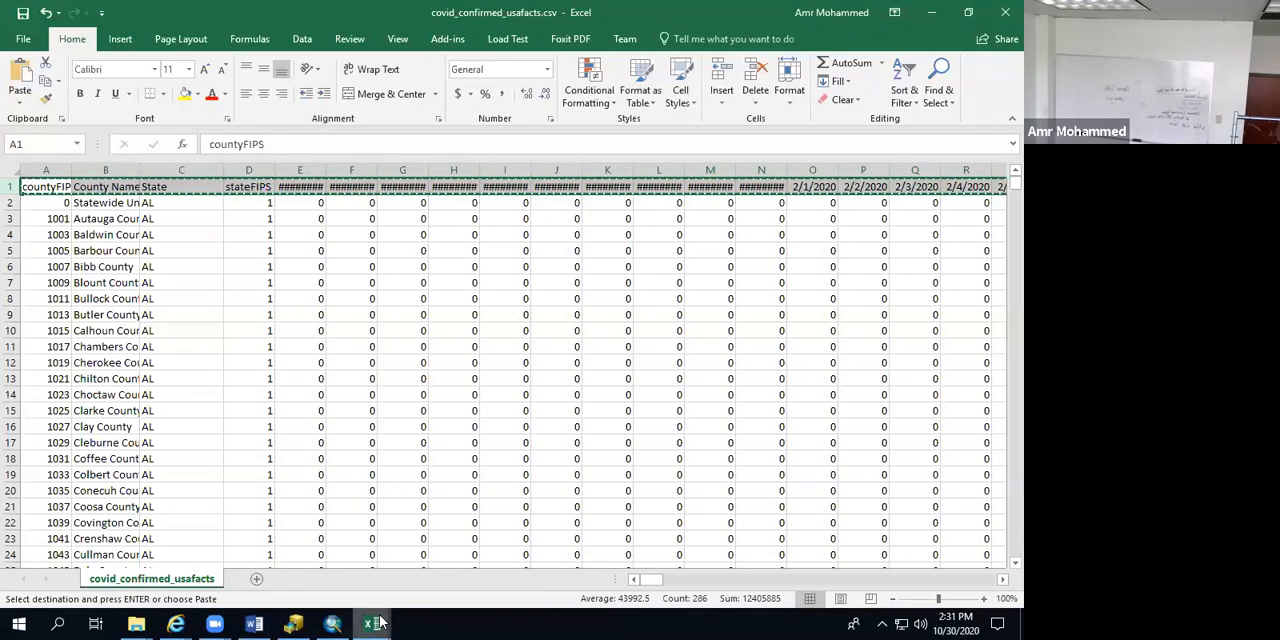
Step: Paste the header row at cell A1 of the new workbook Book1 and widen column E to fit its date heading
mouse_move(372, 624)
left_click(414, 582)
left_click(39, 185)
key("ctrl+v")
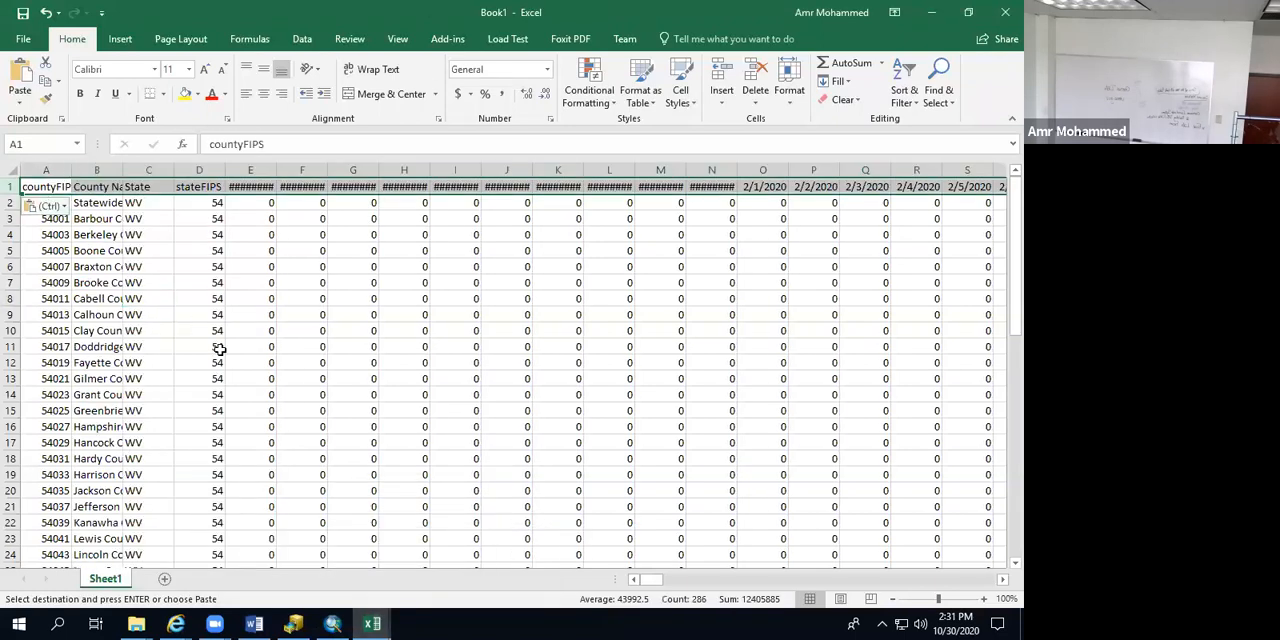
left_click(205, 347)
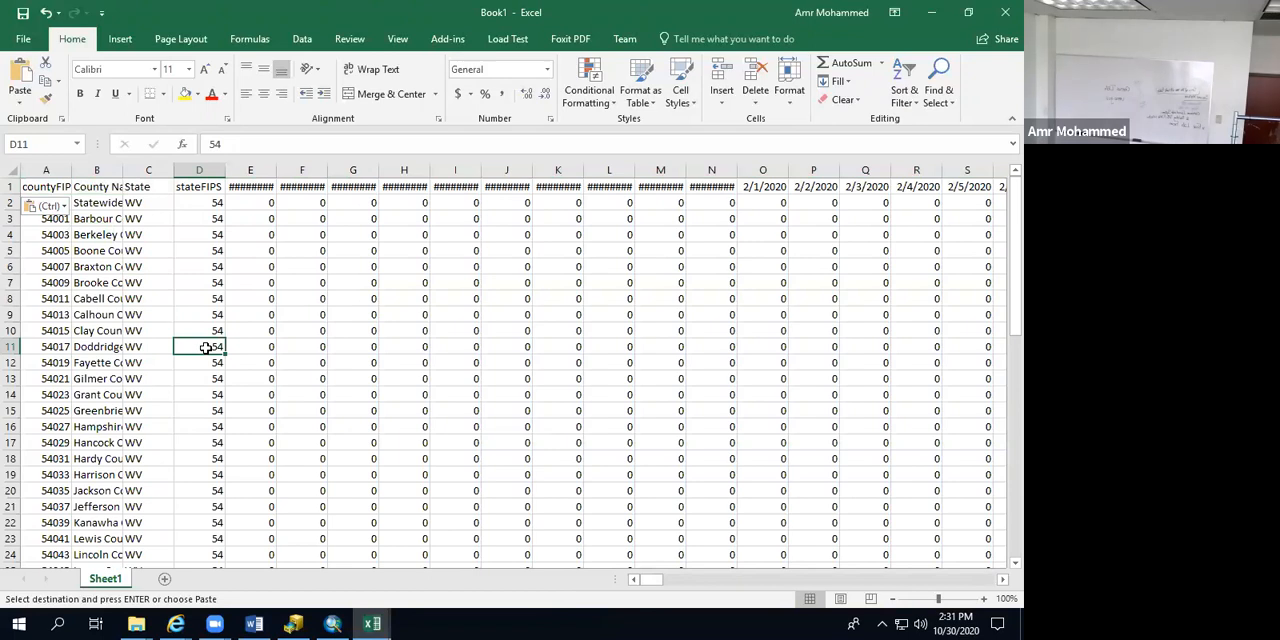
left_click_drag(277, 170, 297, 170)
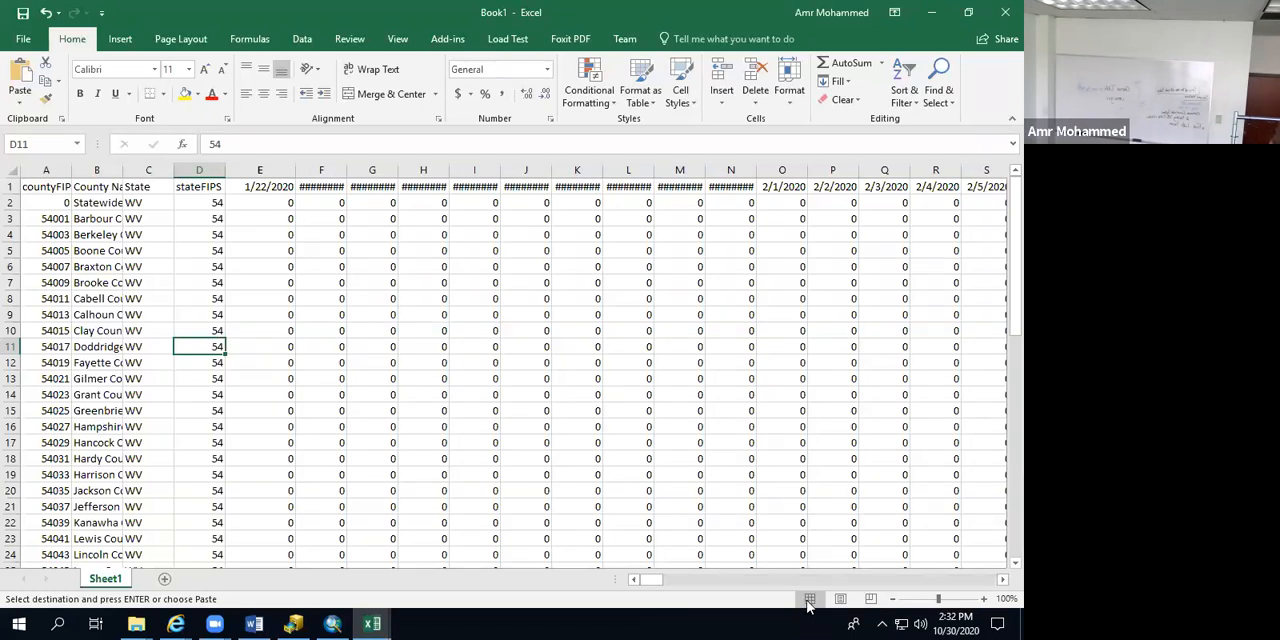
Step: Enter the heading TotalCovid in cell KA1, the first empty header cell after the date columns
left_click(963, 582)
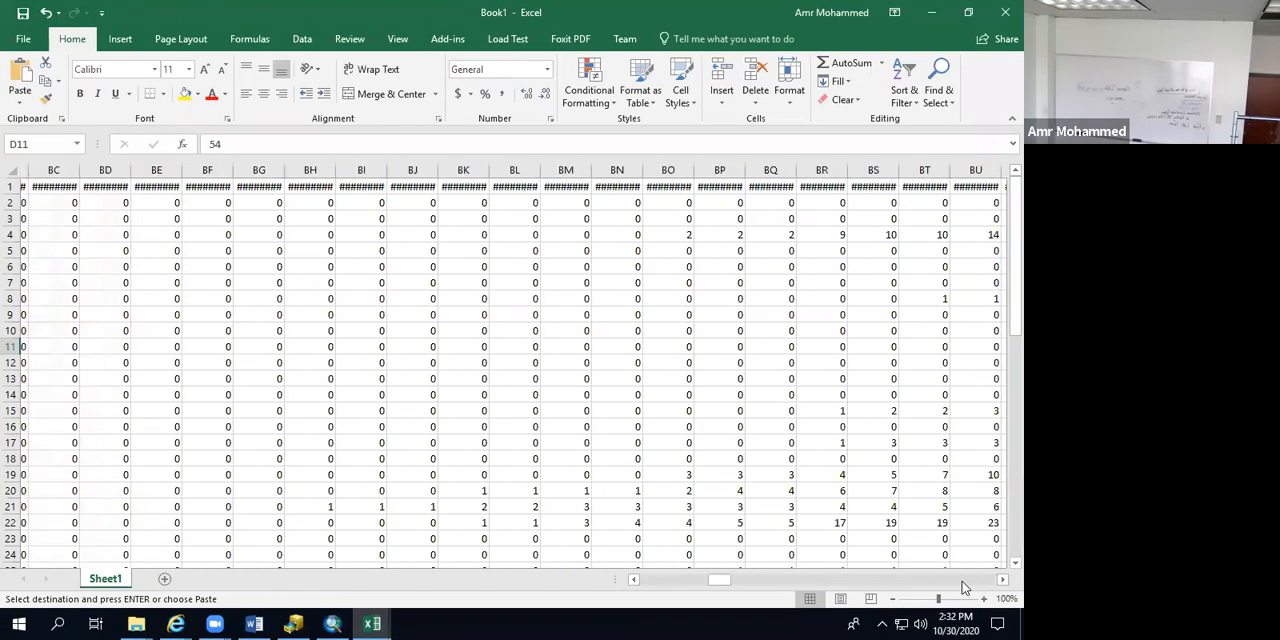
left_click_drag(963, 588, 985, 585)
left_click(1001, 580)
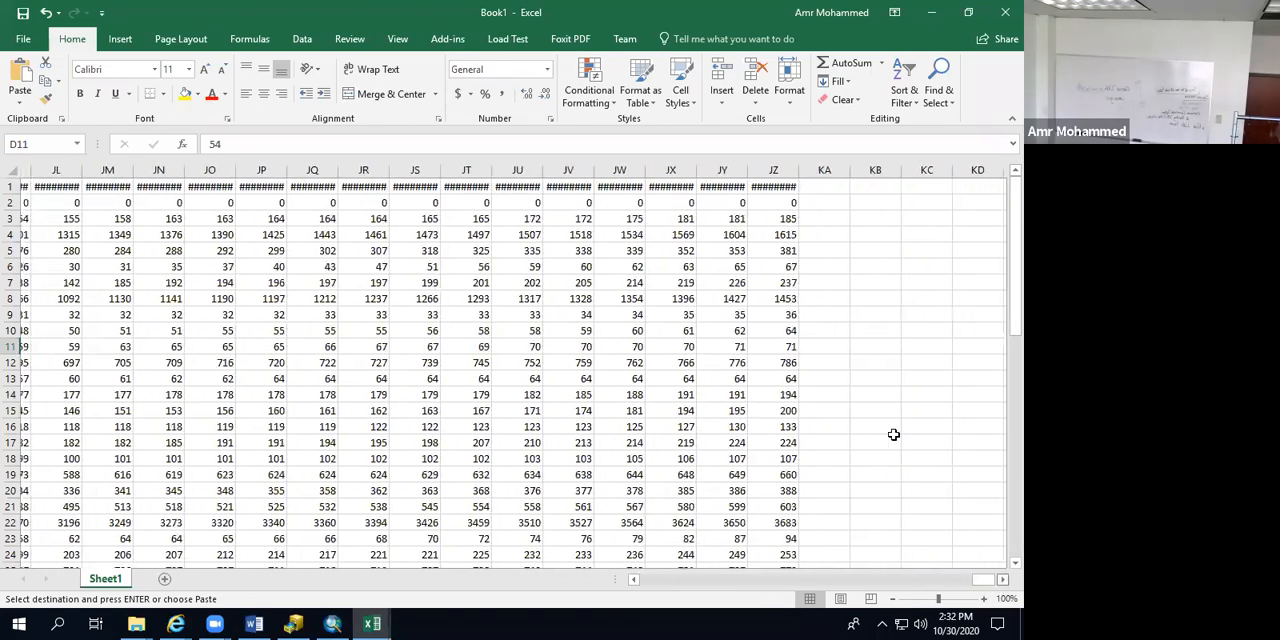
left_click(717, 184)
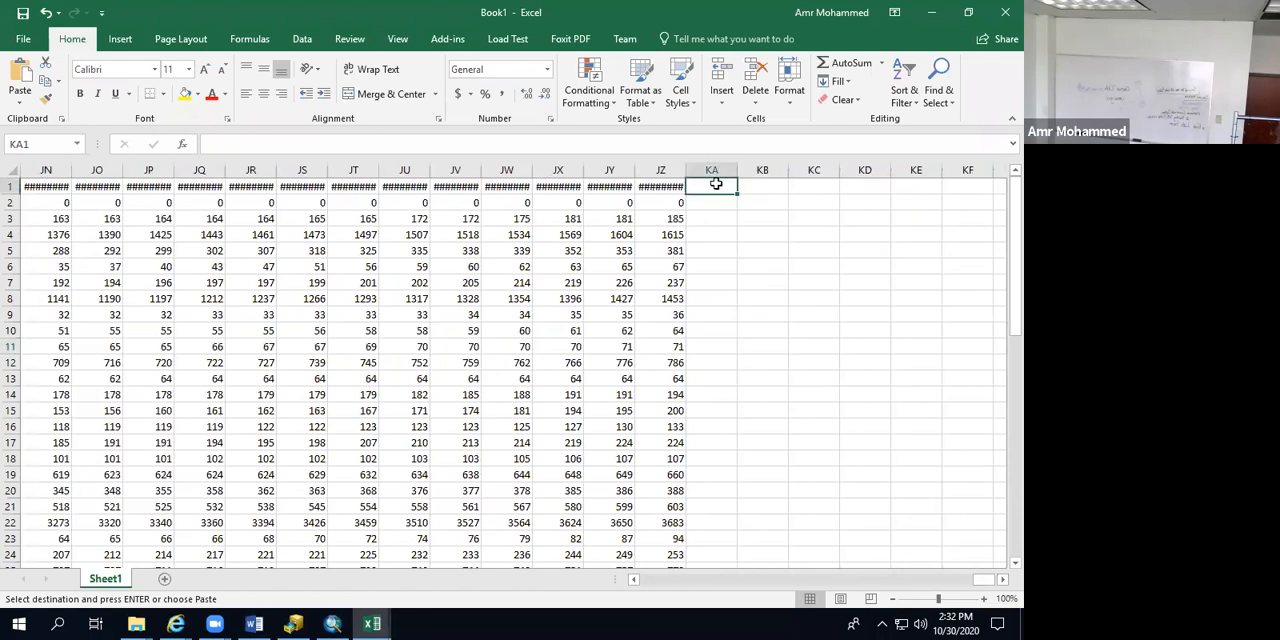
type("Total")
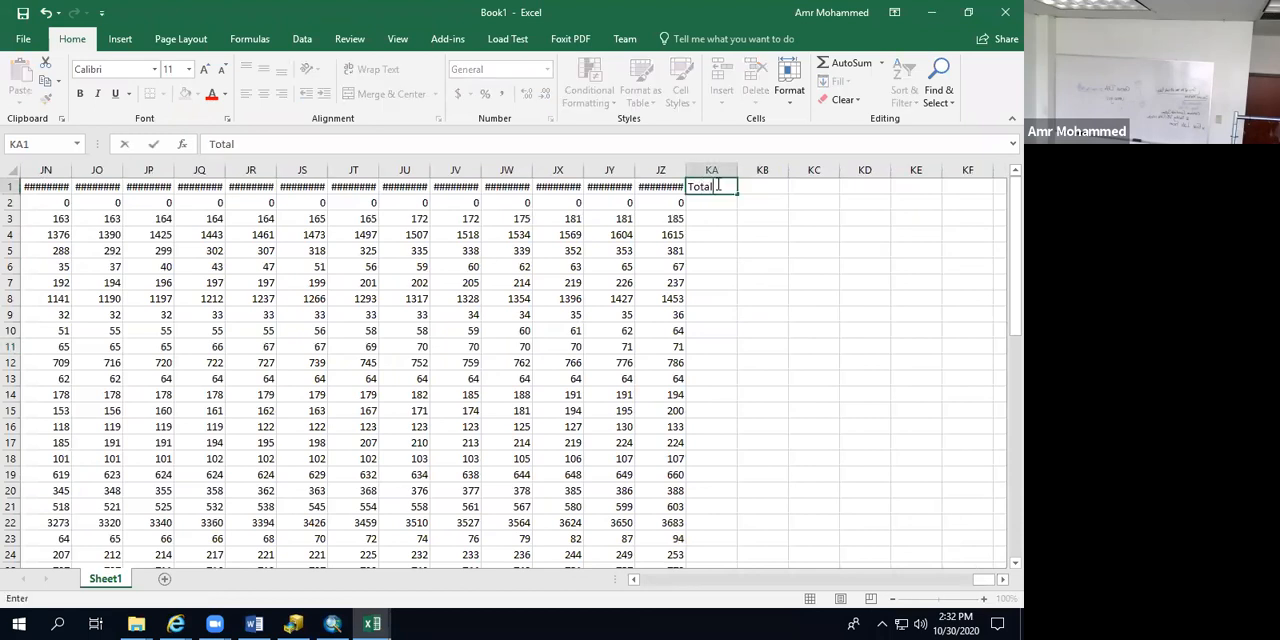
type("Corona")
key("BackSpace")
key("BackSpace")
key("BackSpace")
key("BackSpace")
type("vid")
Step: Insert an AutoSum formula in KA2 and adjust its range to E2:JZ2 so the stateFIPS column is excluded
left_click(711, 203)
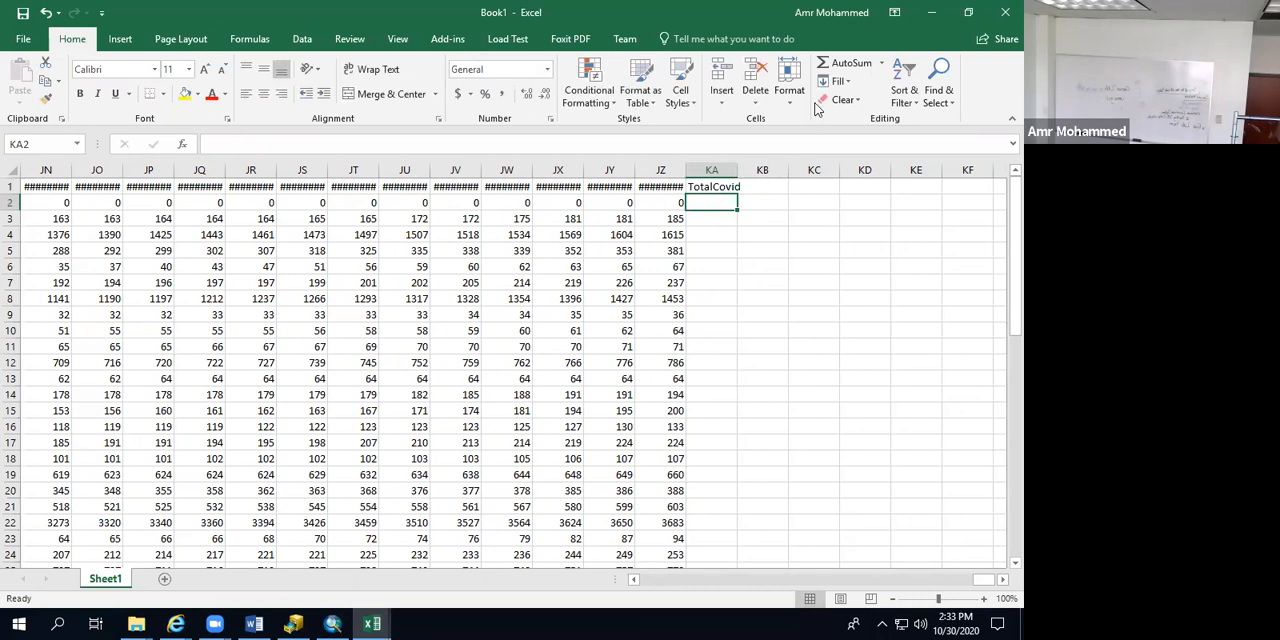
left_click(846, 63)
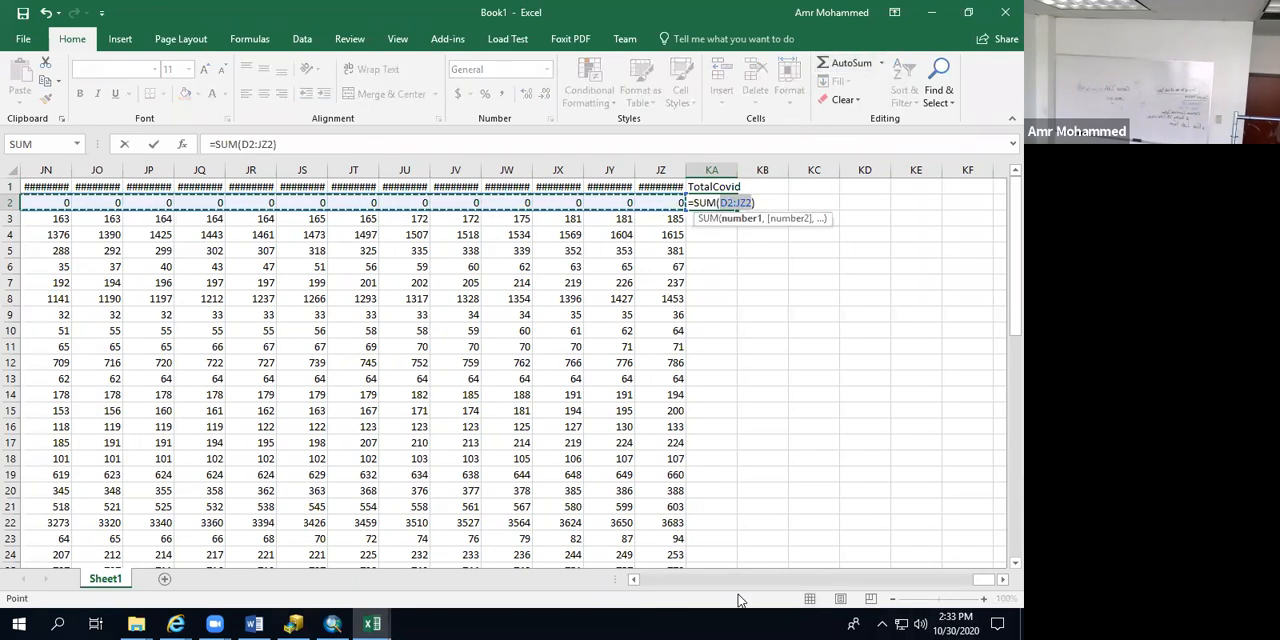
scroll(738, 600, "left", 20)
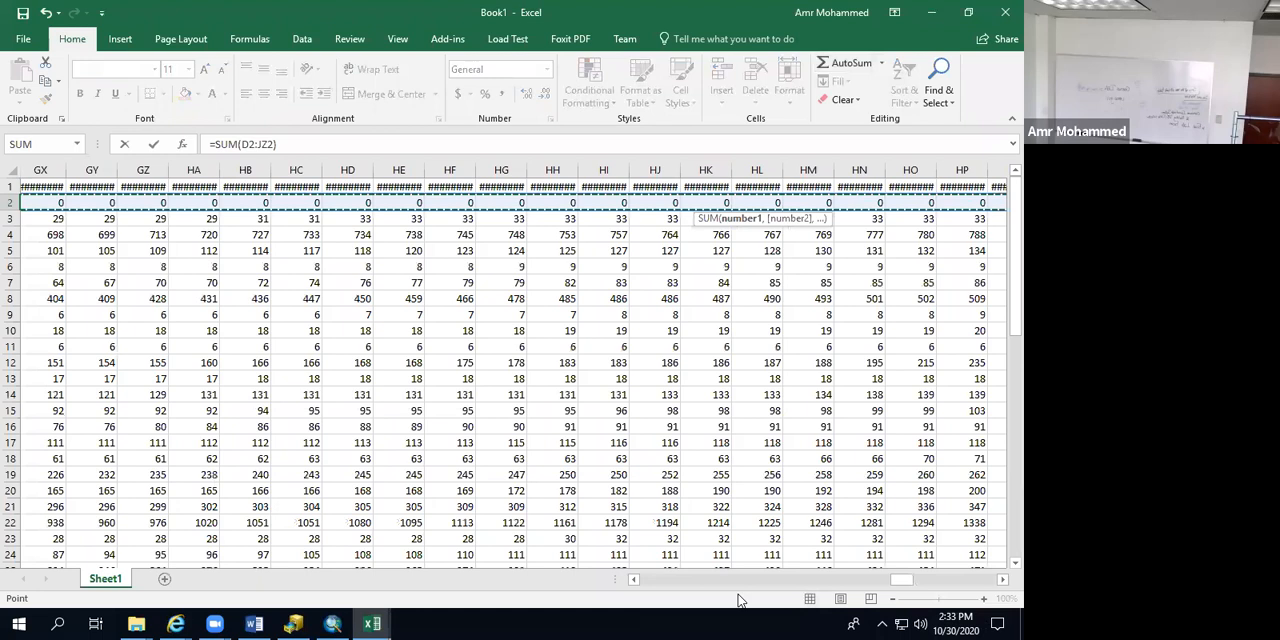
scroll(738, 600, "left", 20)
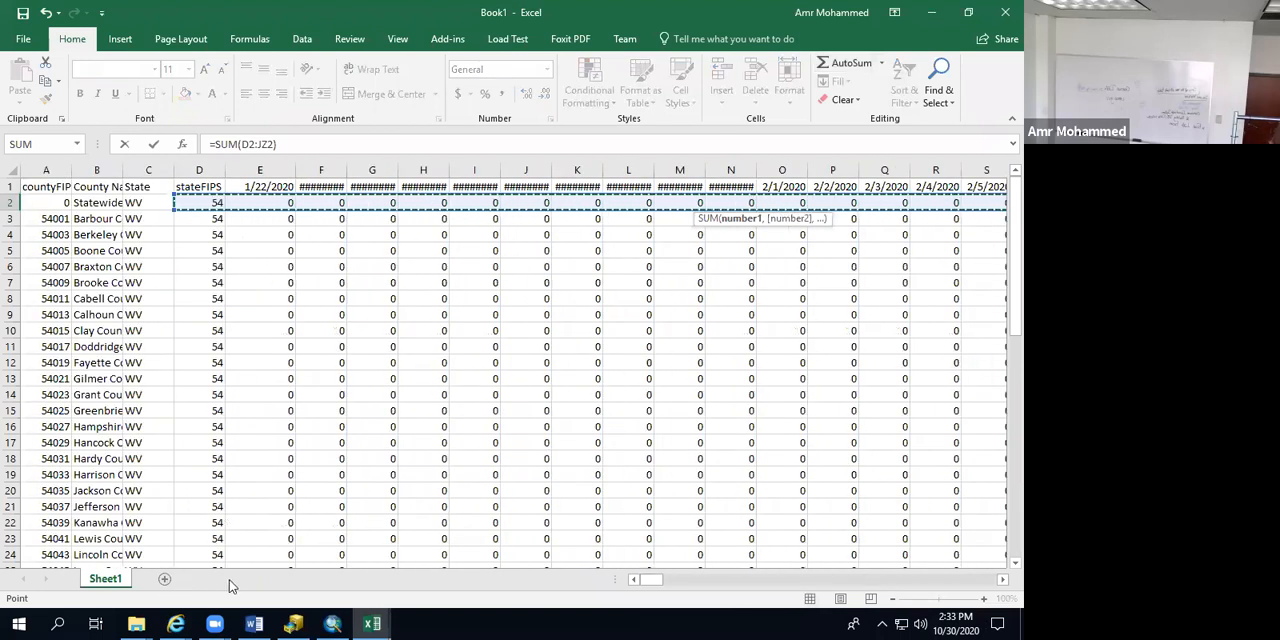
left_click_drag(174, 210, 232, 209)
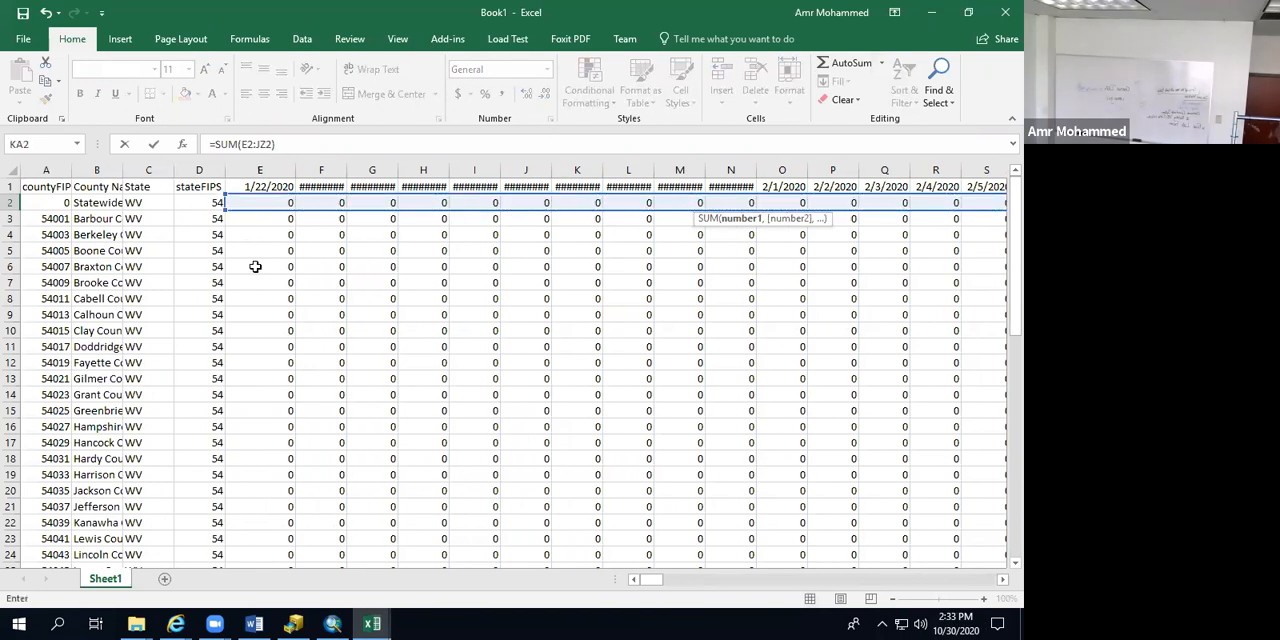
key("Return")
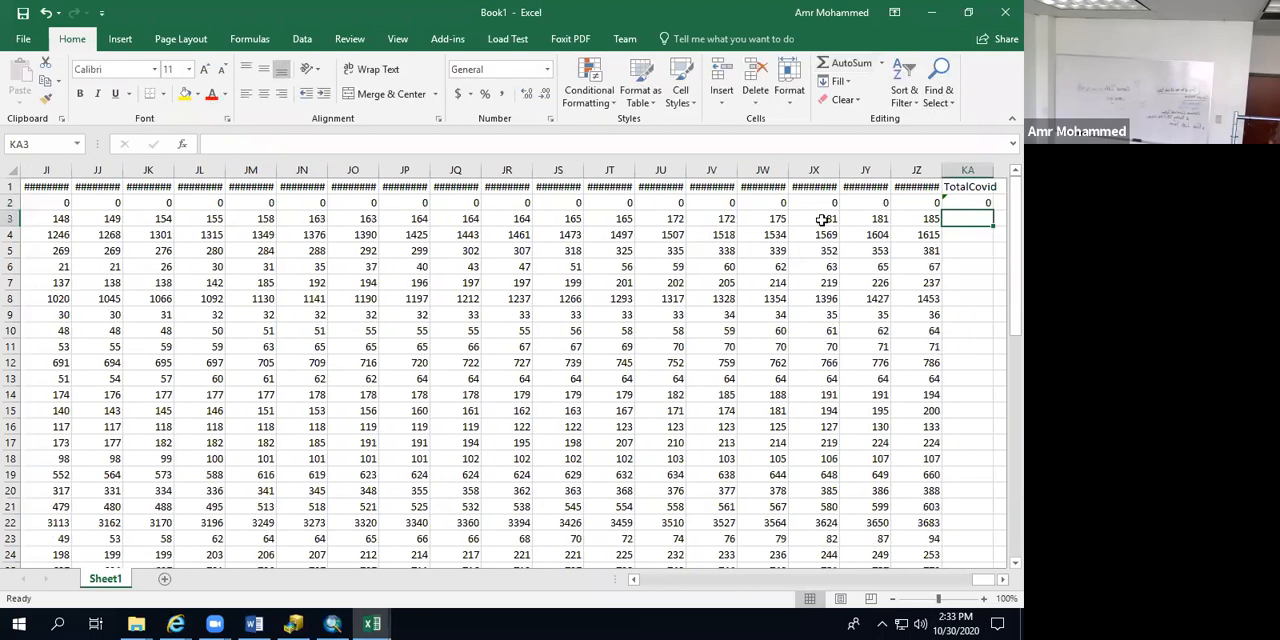
Step: Fill the KA2 sum formula down the TotalCovid column to row 57
left_click(976, 204)
left_click_drag(993, 212, 970, 508)
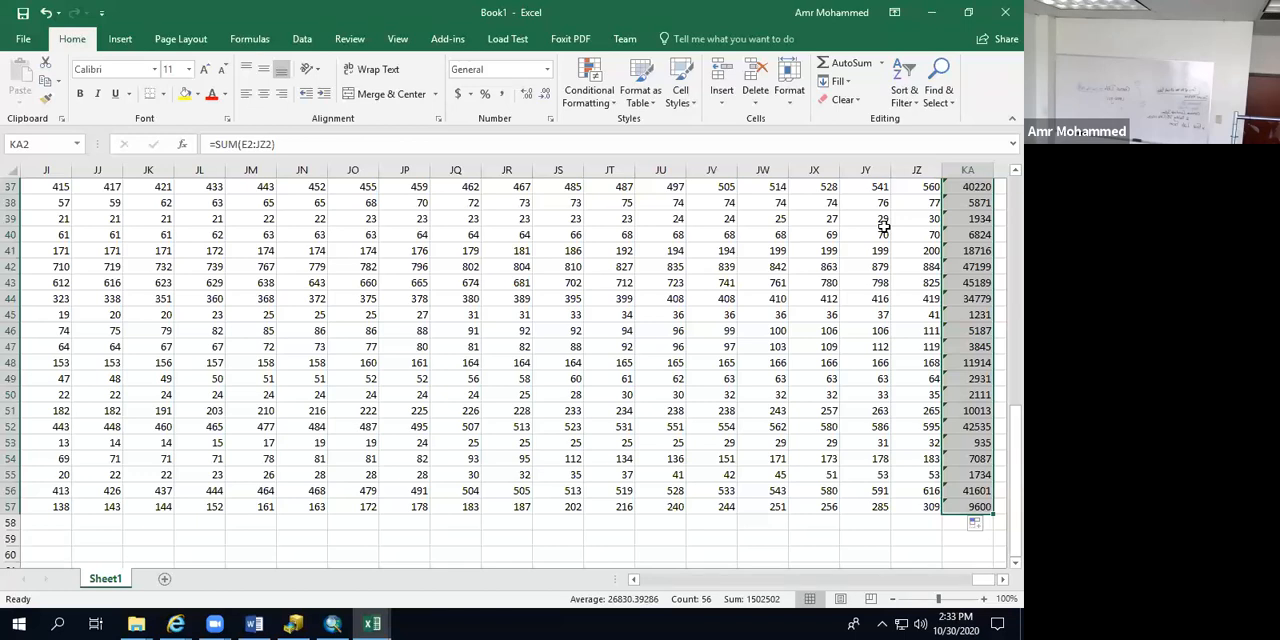
left_click(974, 281)
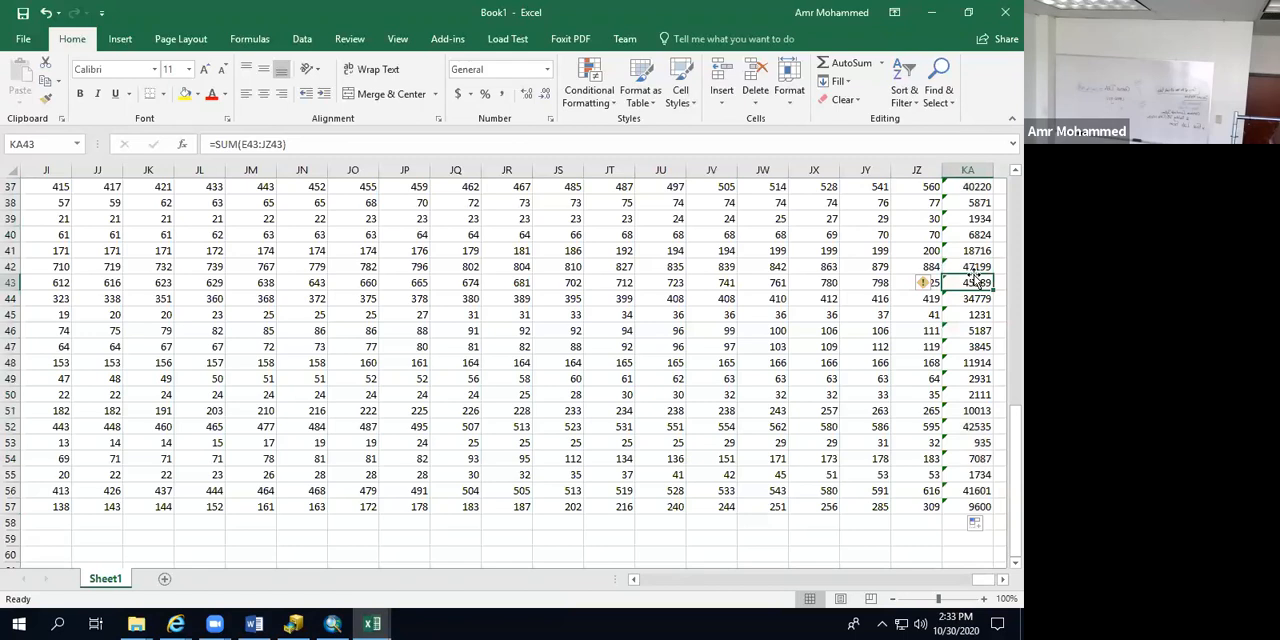
Step: Copy the whole TotalCovid column KA and paste it as values only into column KB
left_click(1002, 579)
left_click(1002, 579)
scroll(940, 449, "up", 12)
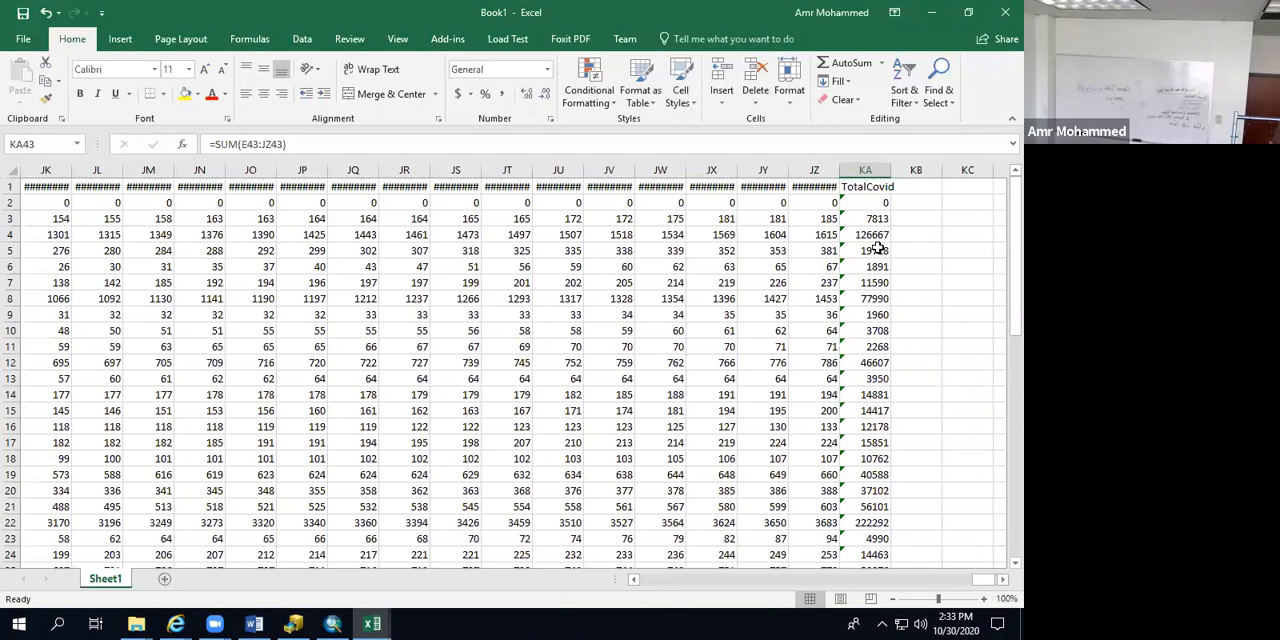
left_click(870, 170)
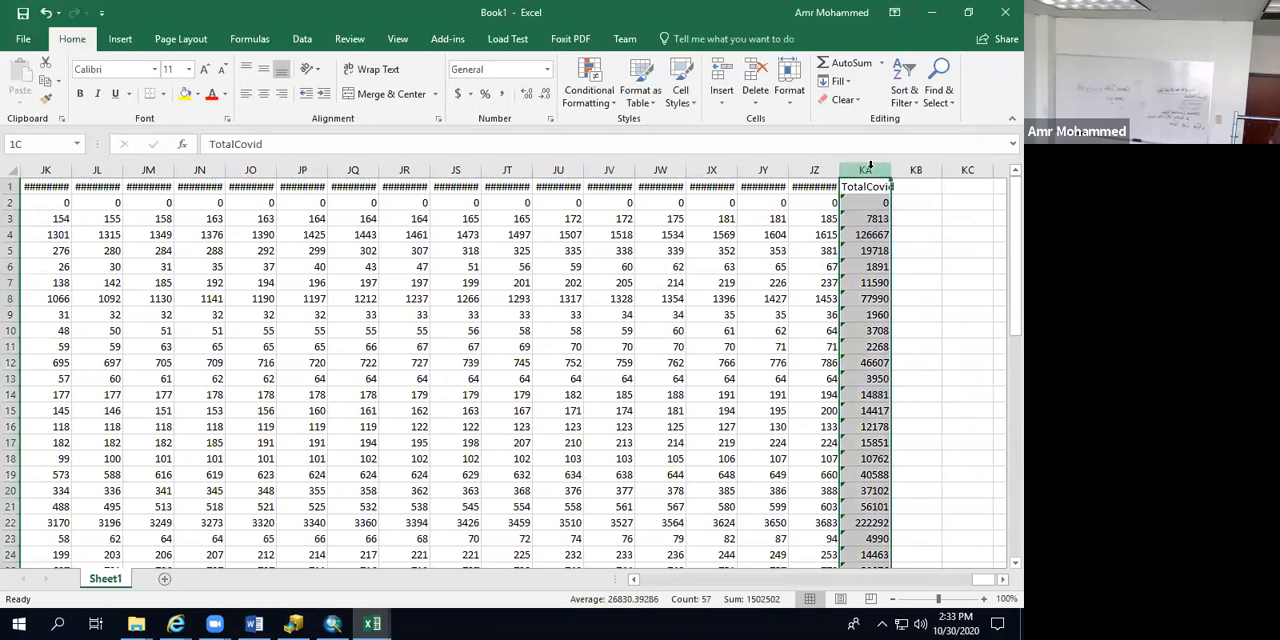
key("ctrl+c")
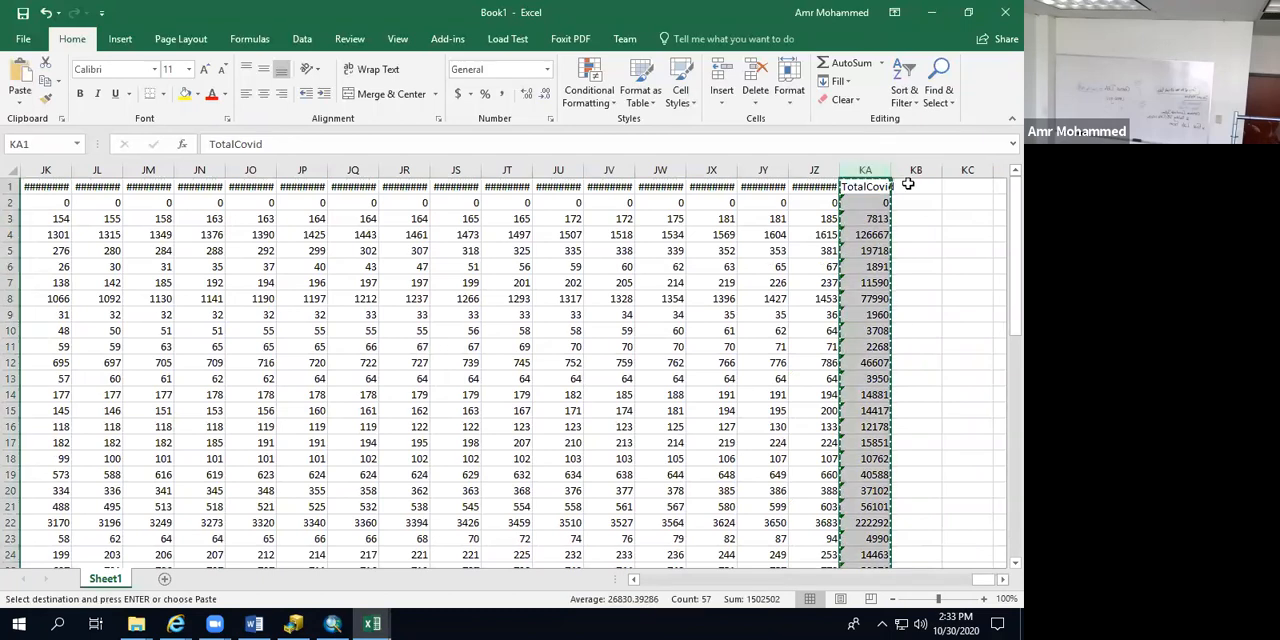
left_click(908, 185)
right_click(908, 185)
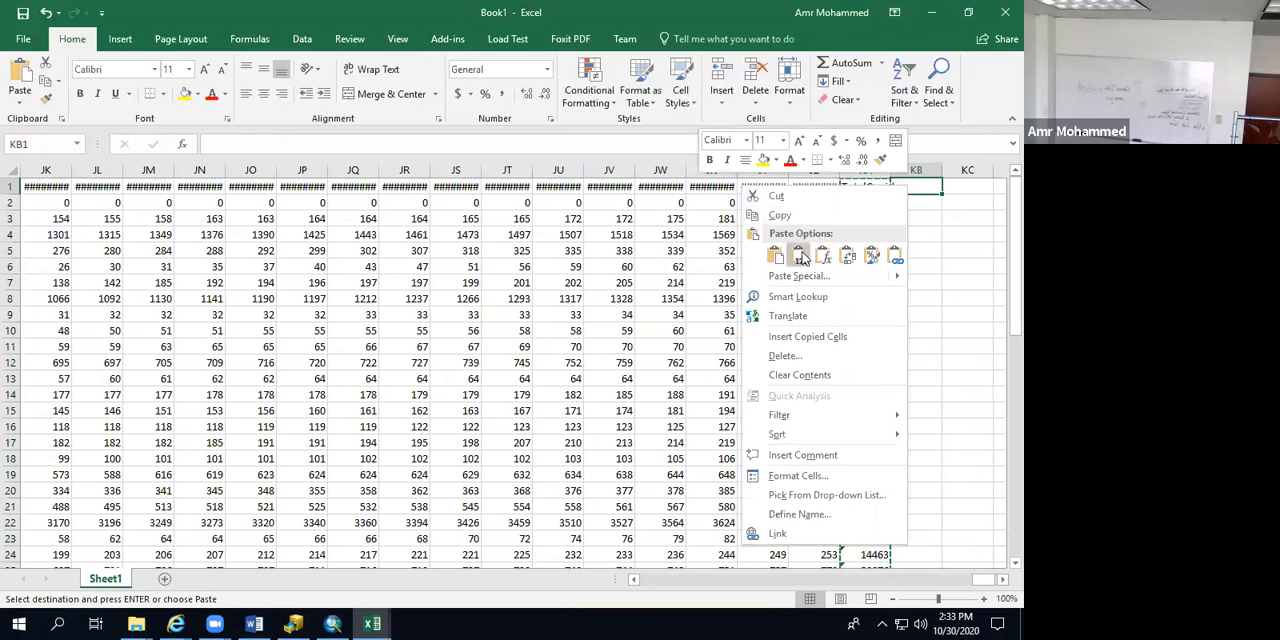
left_click(801, 258)
Step: Delete columns E through KA, leaving only the values-only TotalCovid column after stateFIPS
left_click(855, 266)
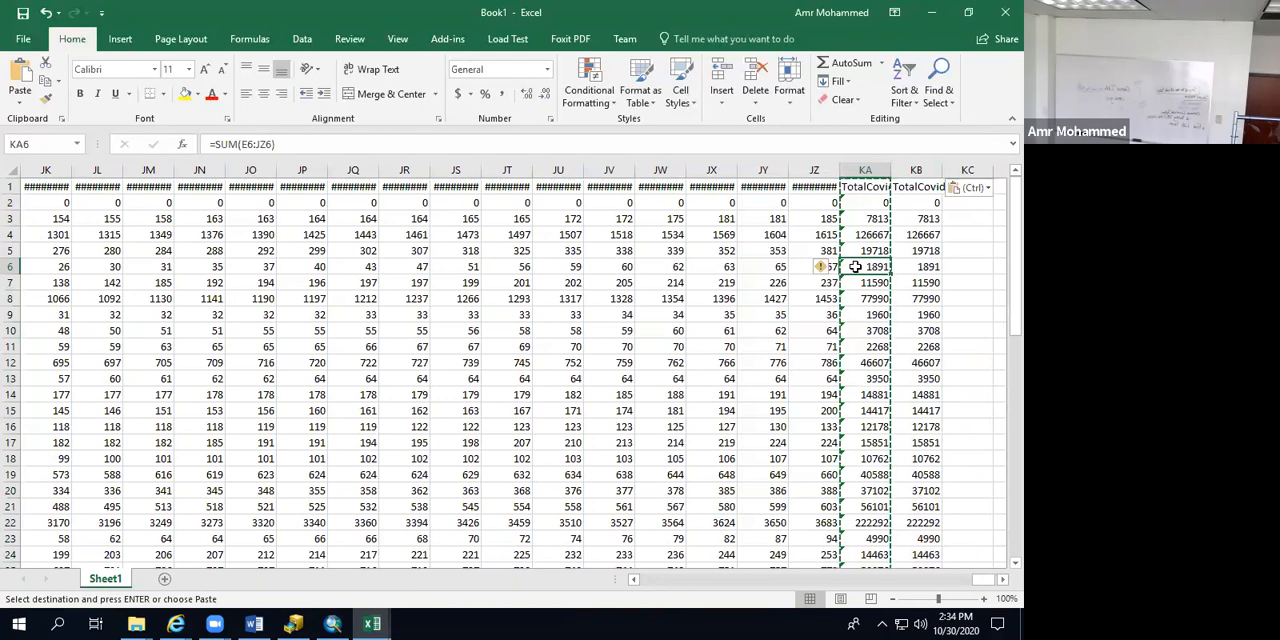
scroll(660, 500, "left", 20)
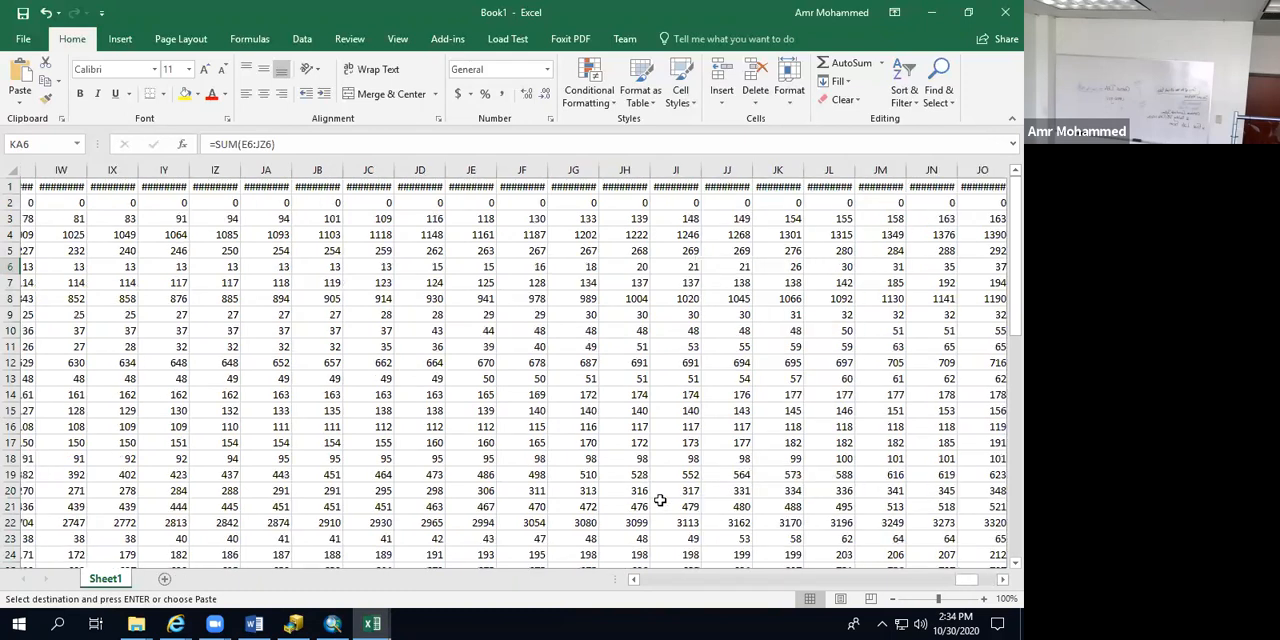
scroll(660, 500, "left", 20)
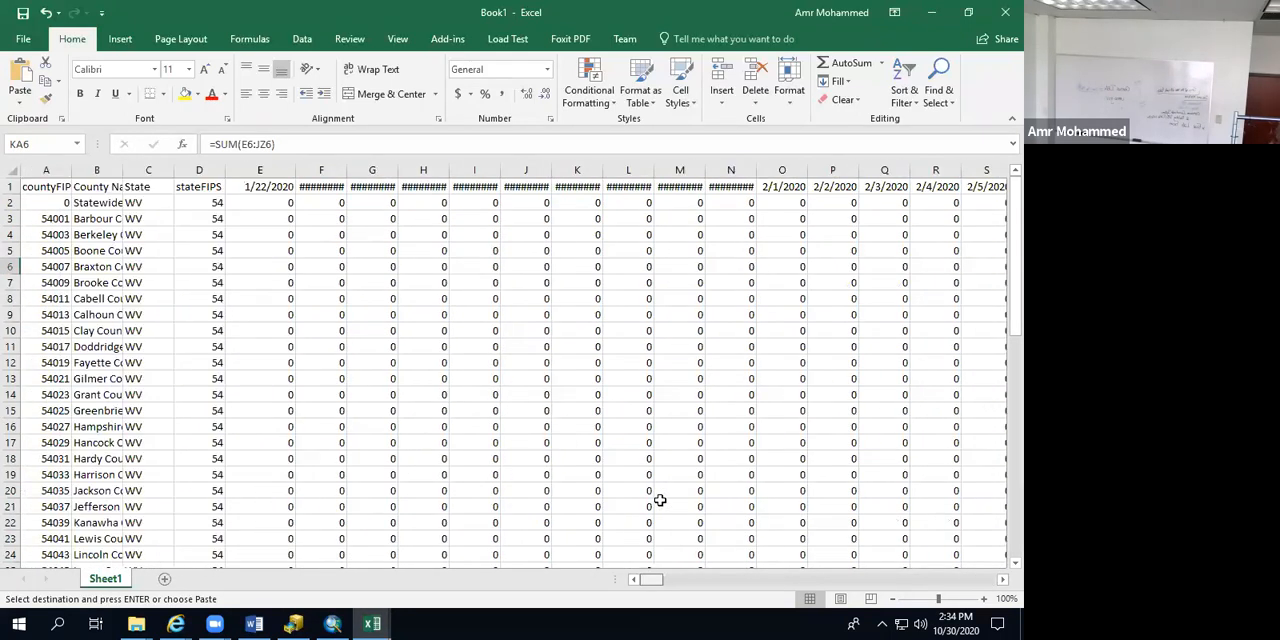
left_click(256, 171)
left_click_drag(256, 171, 866, 172)
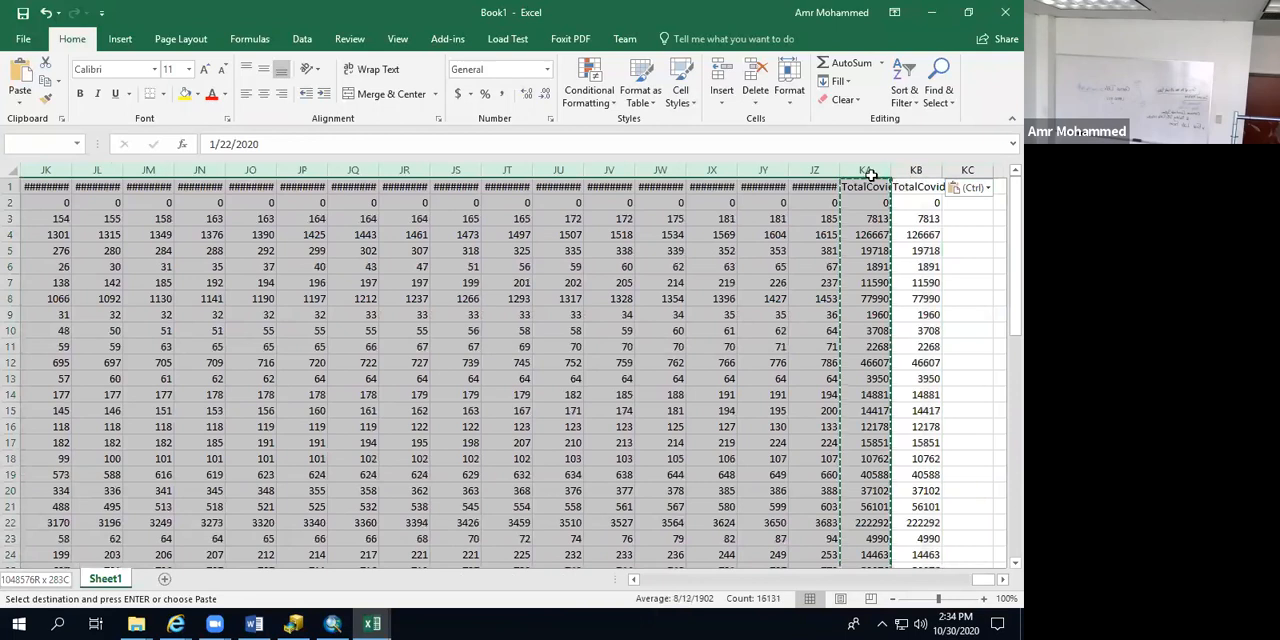
right_click(331, 226)
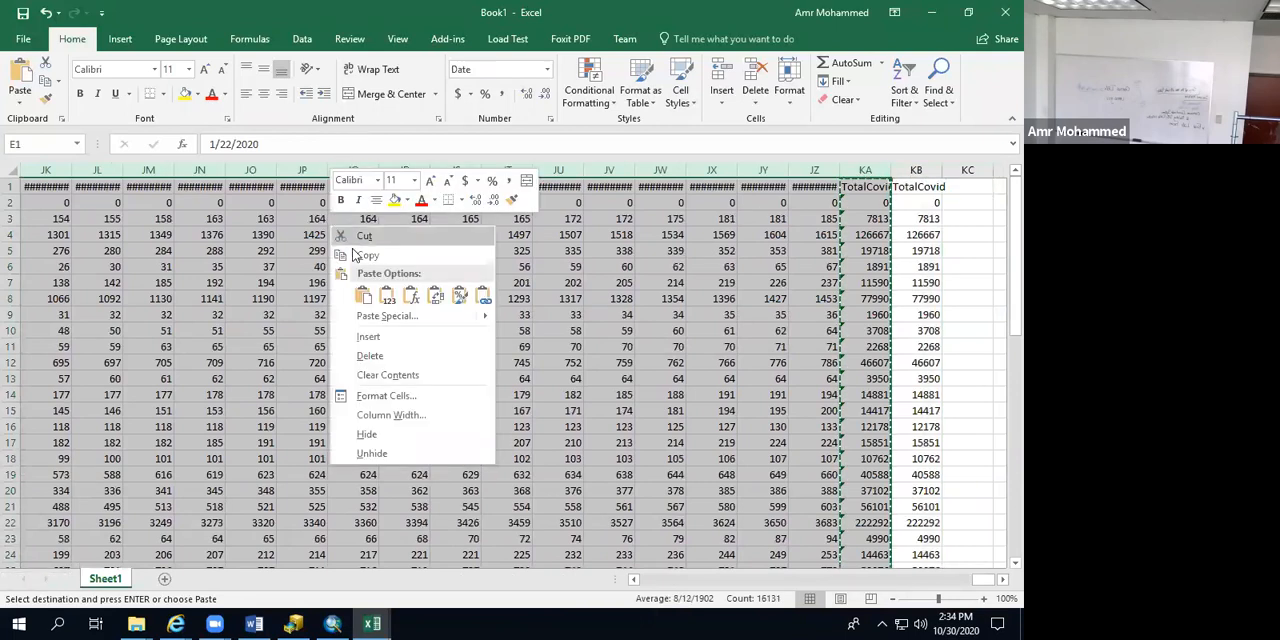
left_click(379, 356)
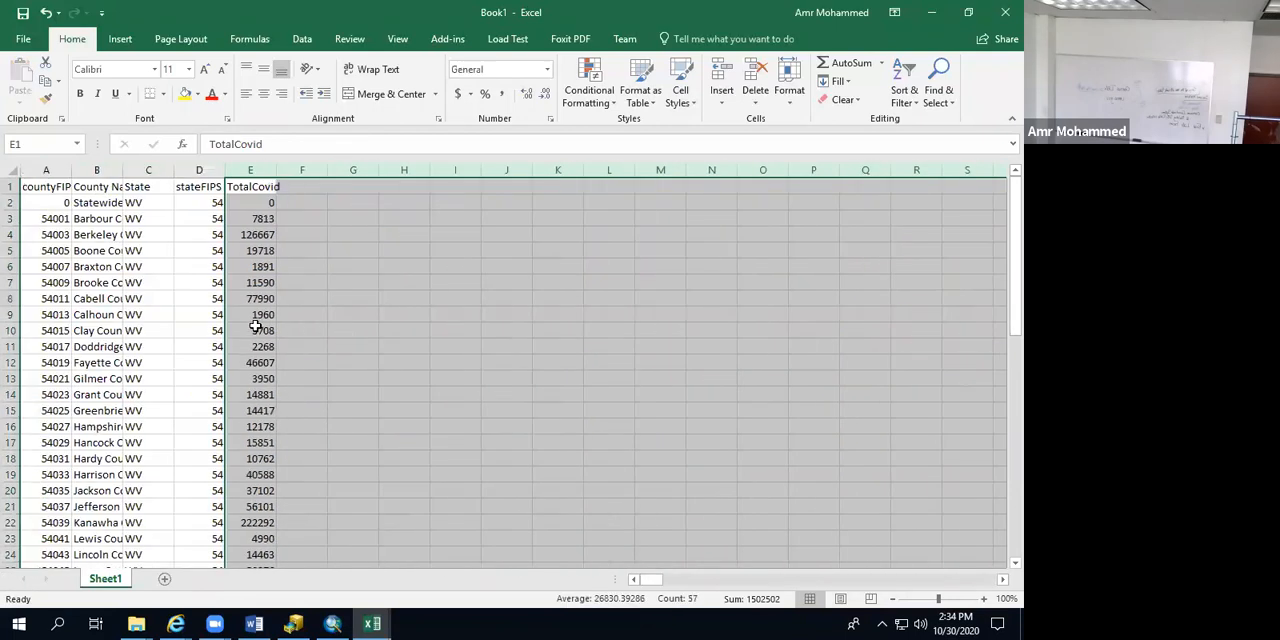
left_click(357, 336)
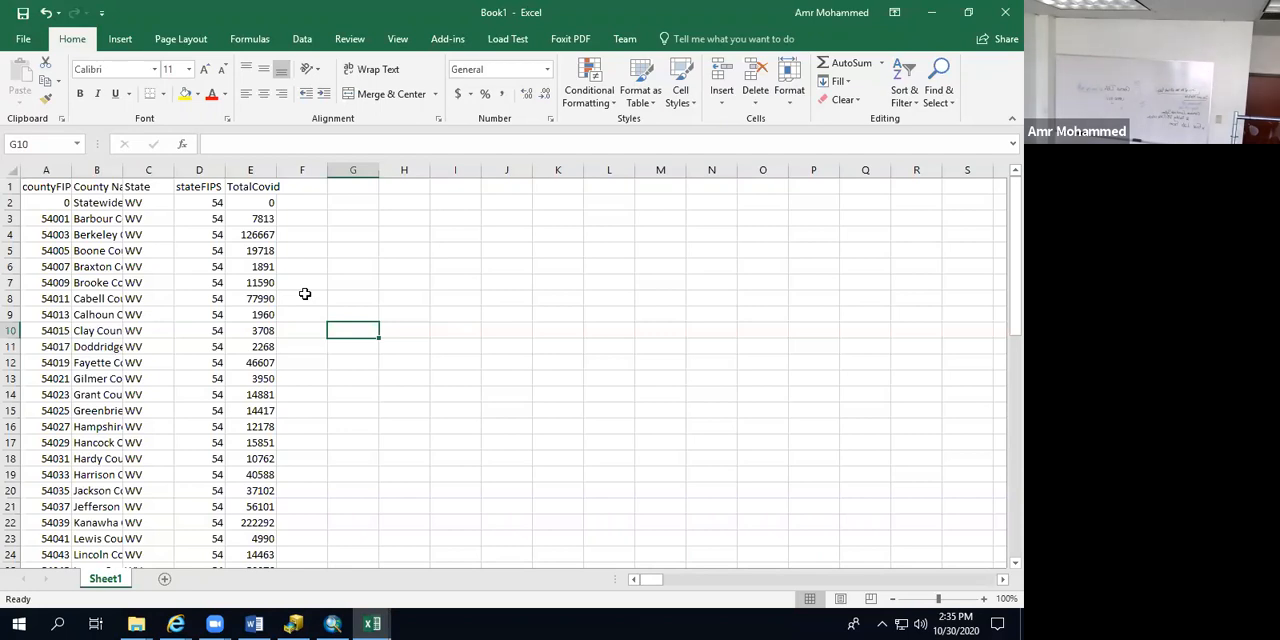
Step: Start saving the workbook under a new name in the WestVirginia folder, with CSV UTF-8 (Comma delimited) as the file type
left_click(20, 40)
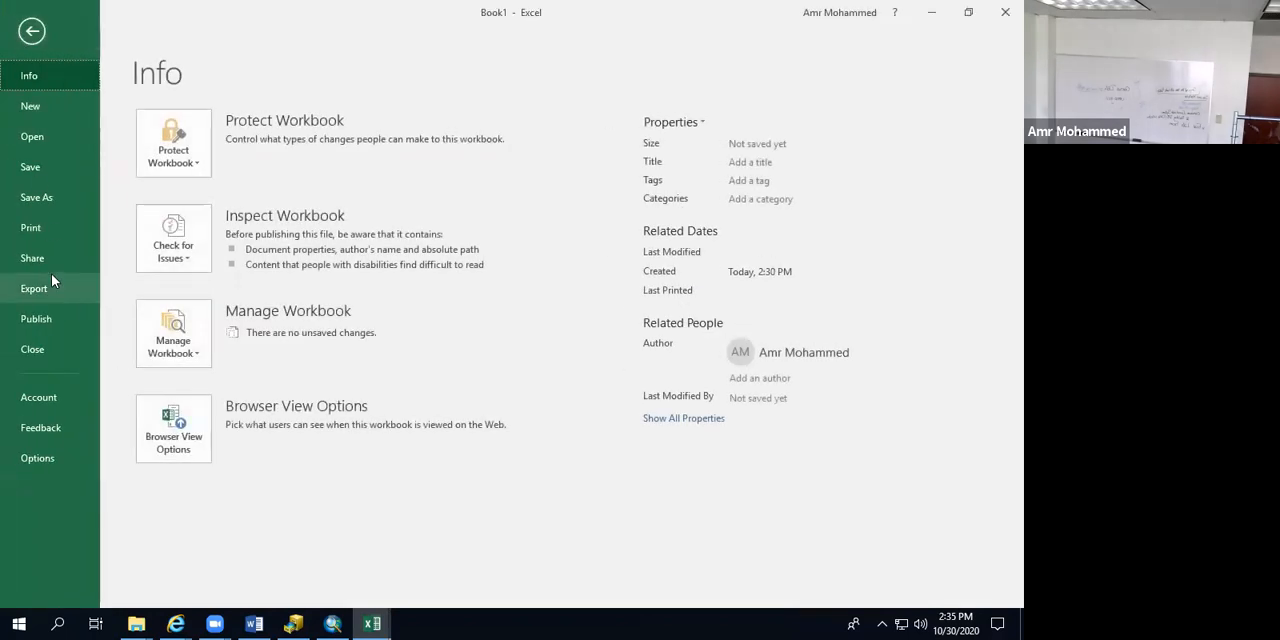
left_click(38, 201)
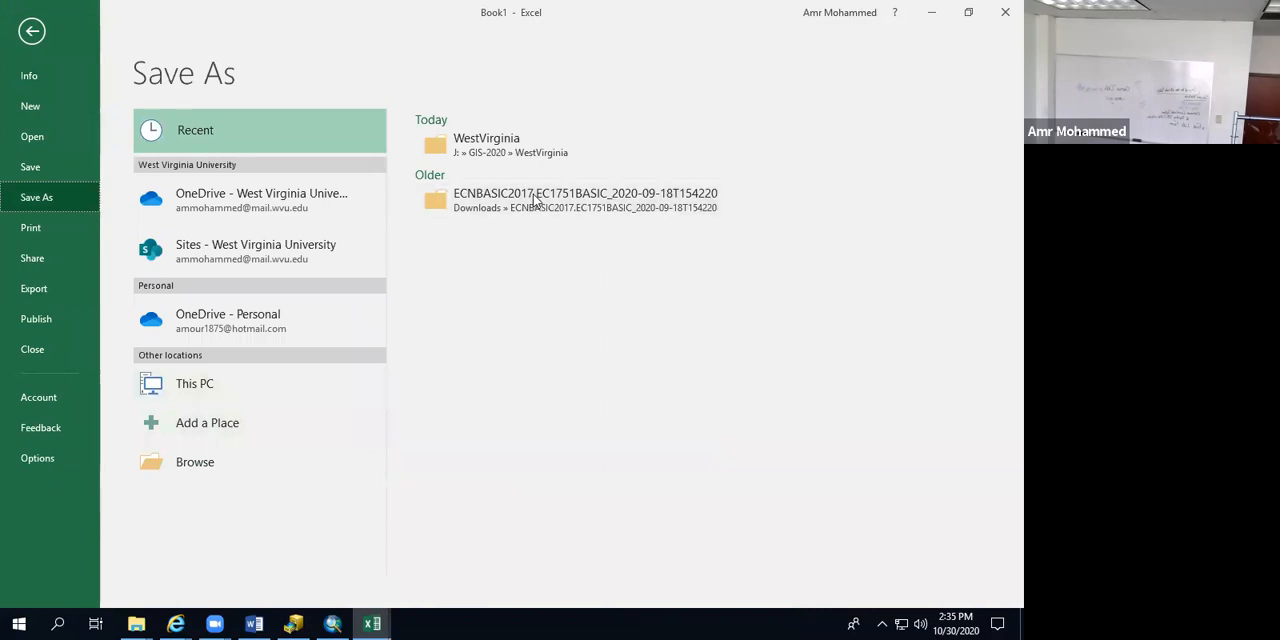
left_click(504, 145)
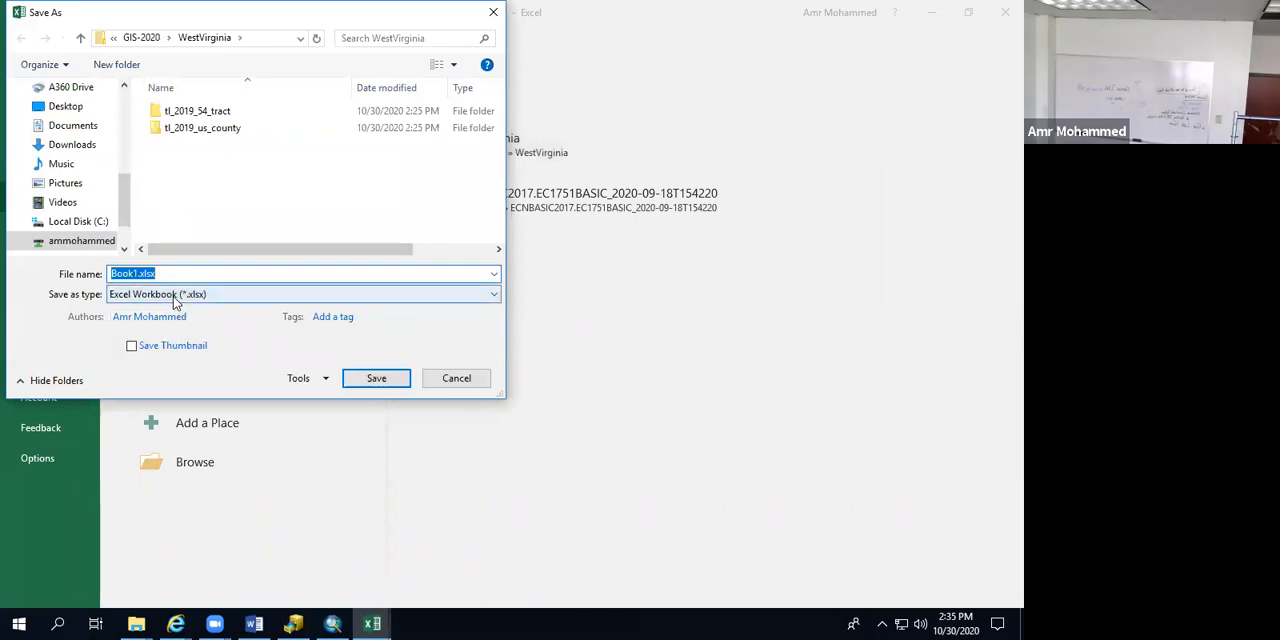
left_click(173, 296)
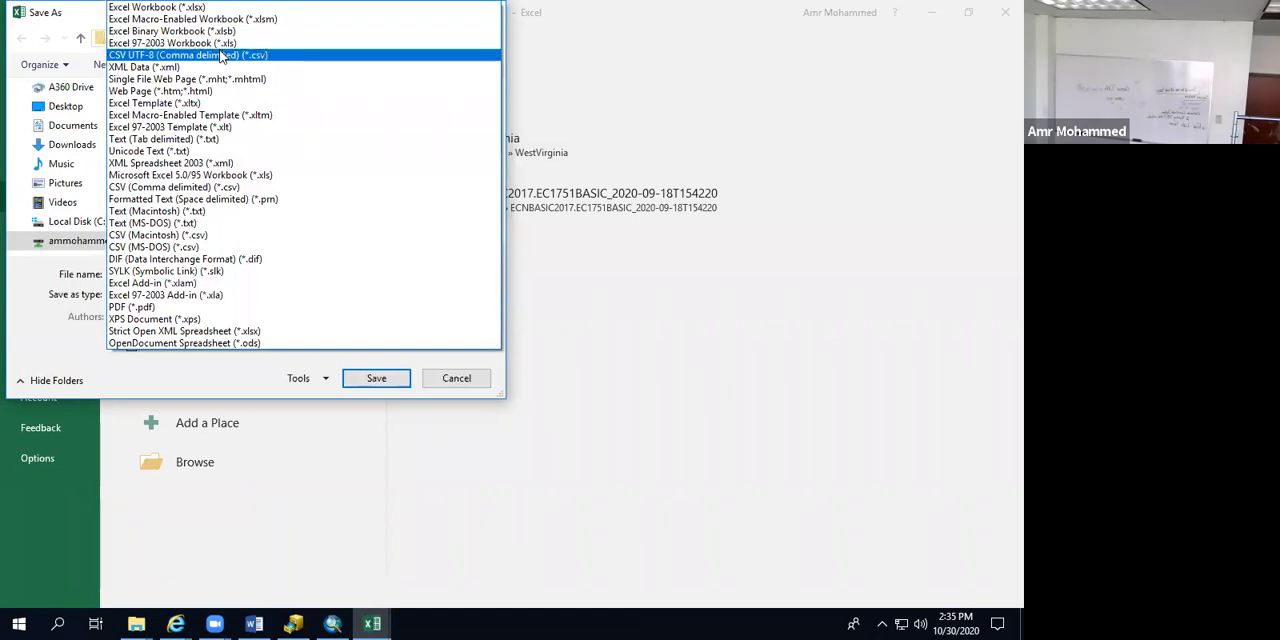
left_click(220, 55)
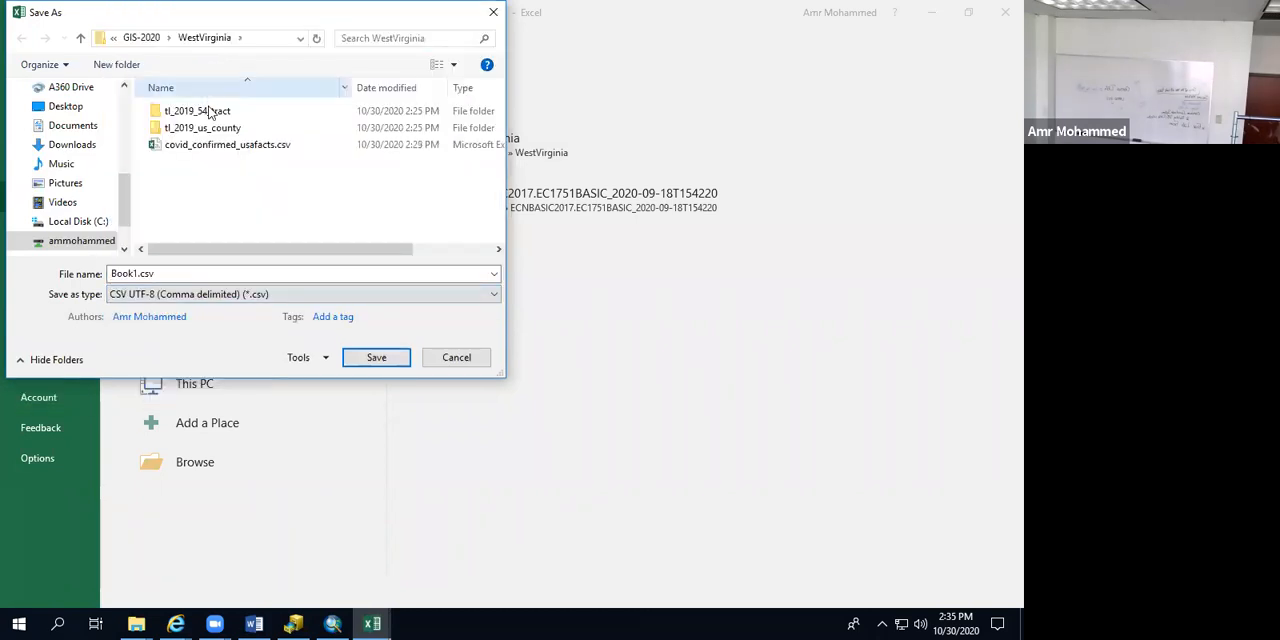
Step: Name the file Covid_Total_WV and save it
double_click(165, 272)
type("Cov")
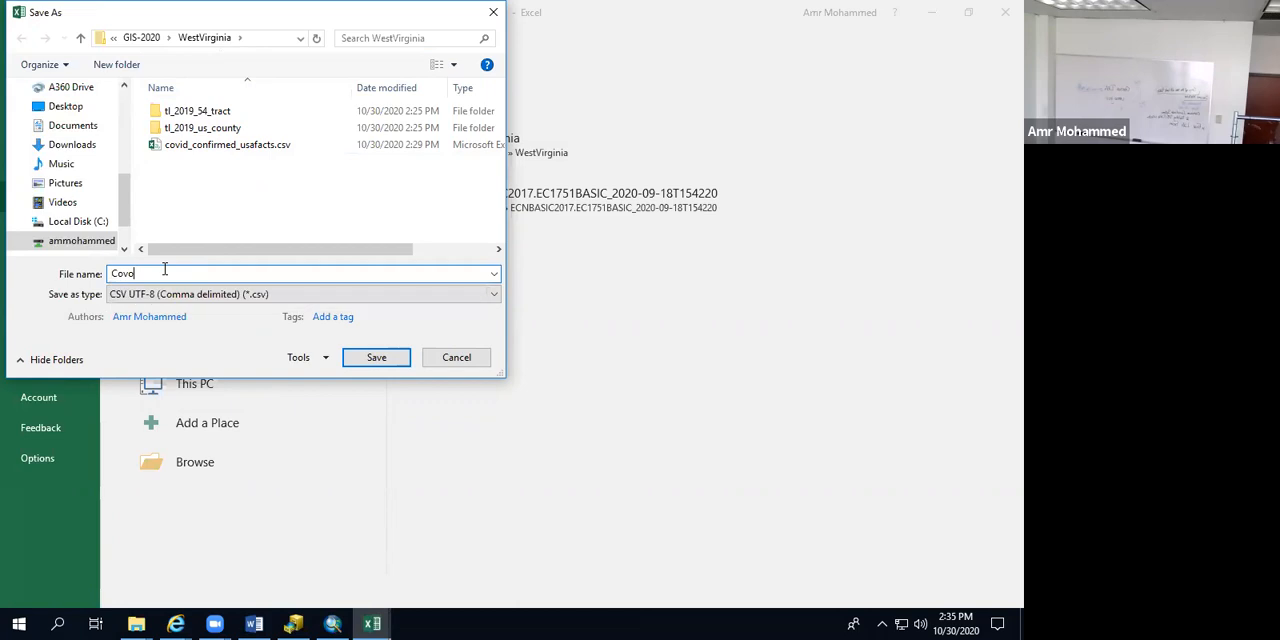
type("id_")
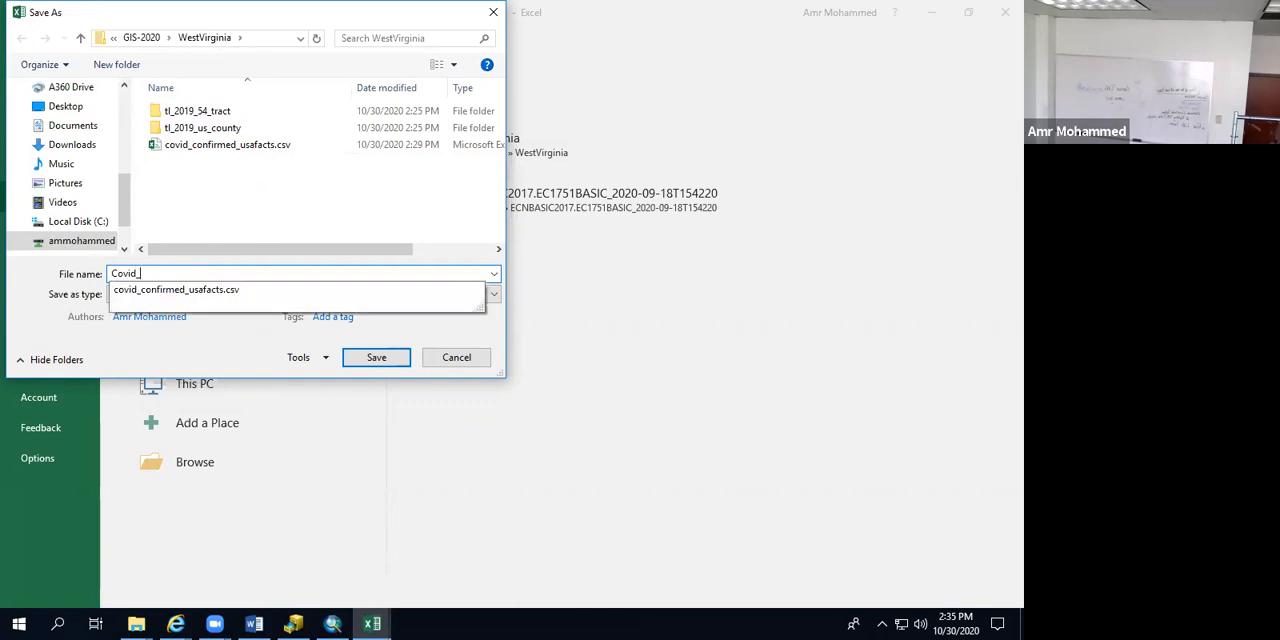
type("Tot")
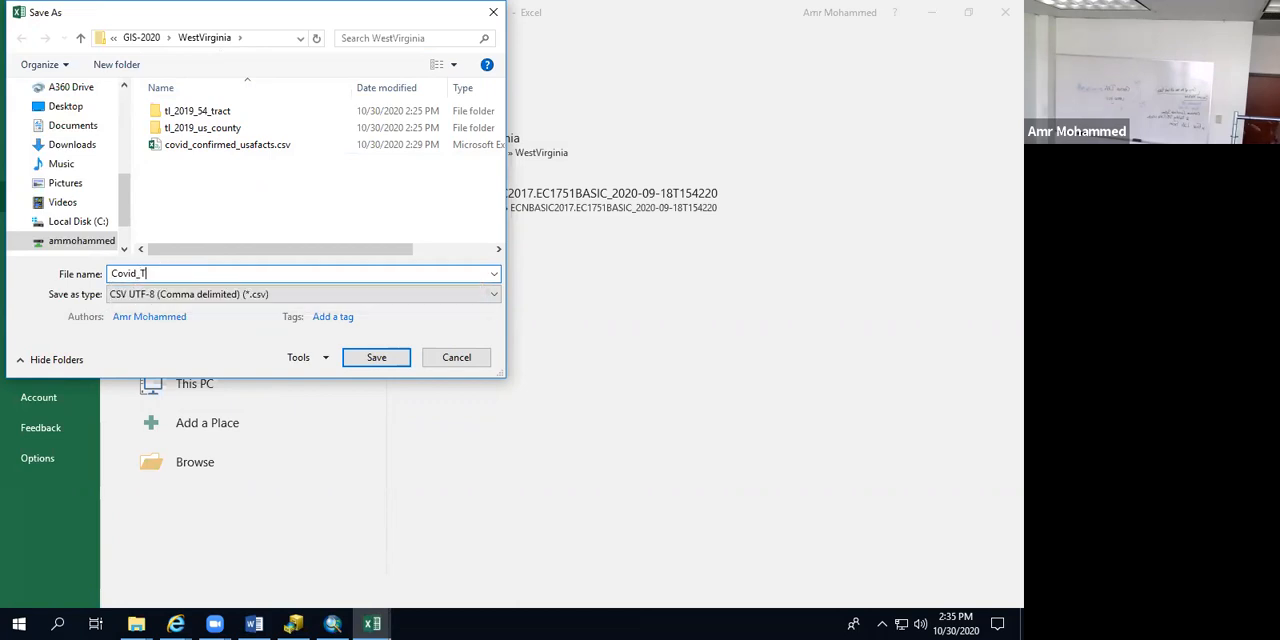
type("al_WV")
left_click(372, 358)
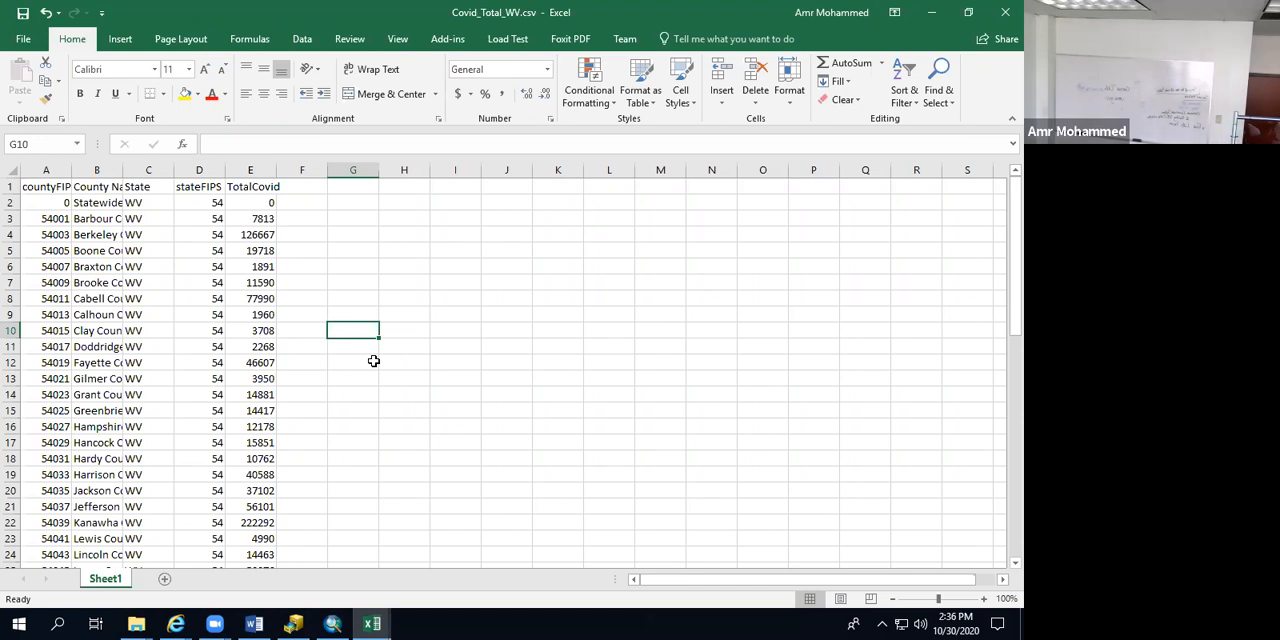
Step: Switch to ArcCatalog and maximize its window
left_click(293, 624)
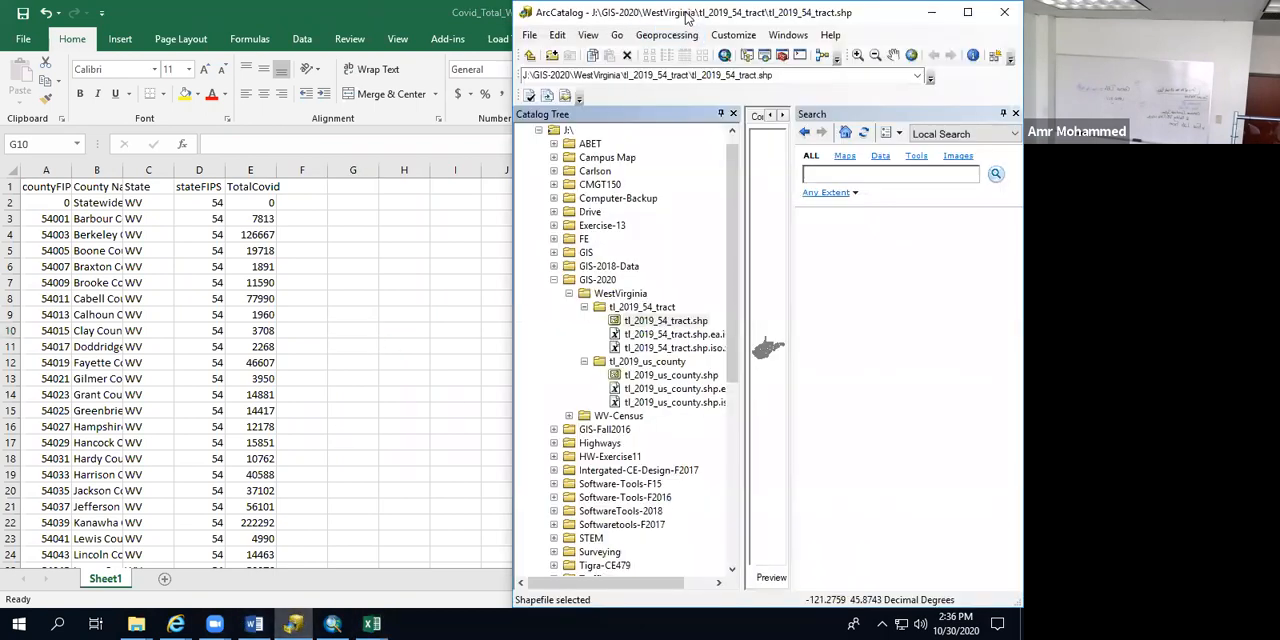
left_click_drag(686, 14, 333, 65)
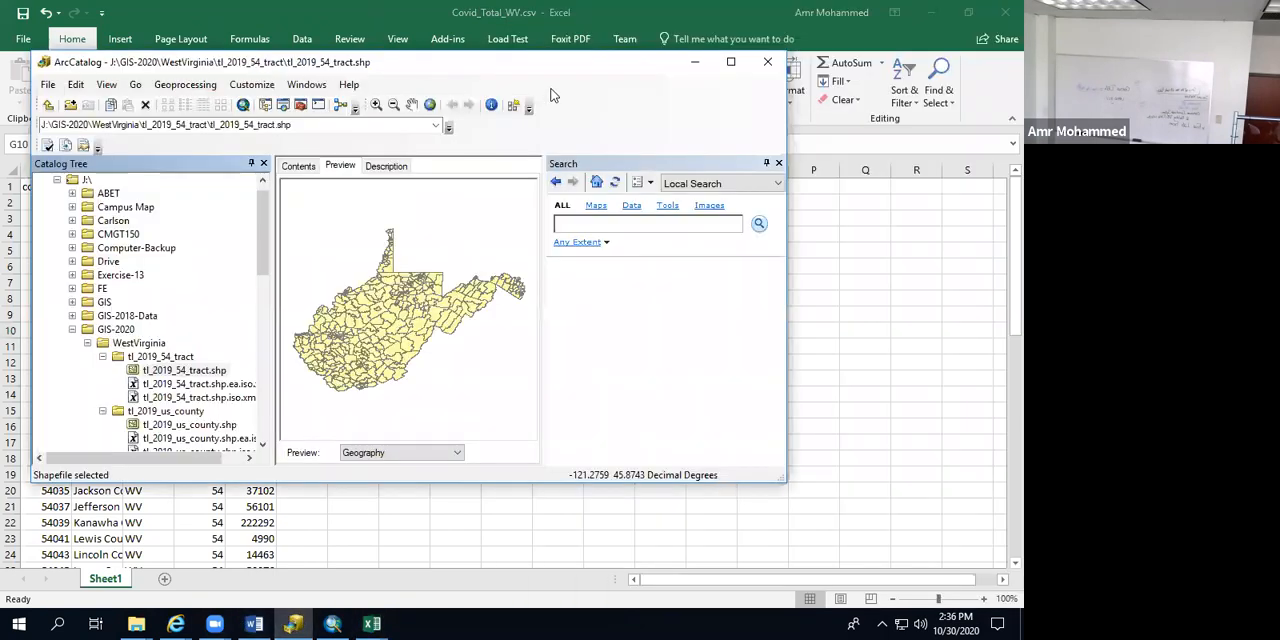
left_click(731, 64)
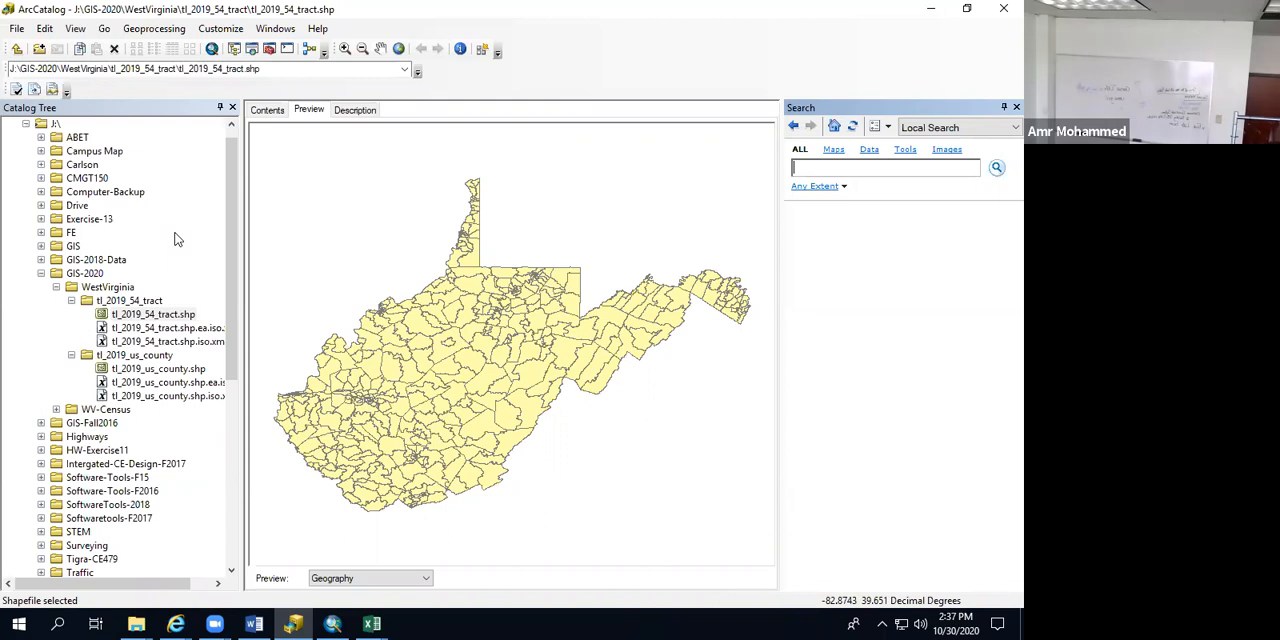
Step: Maximize the ArcMap window and restore ArcCatalog to a smaller window over it so both are visible
left_click(330, 623)
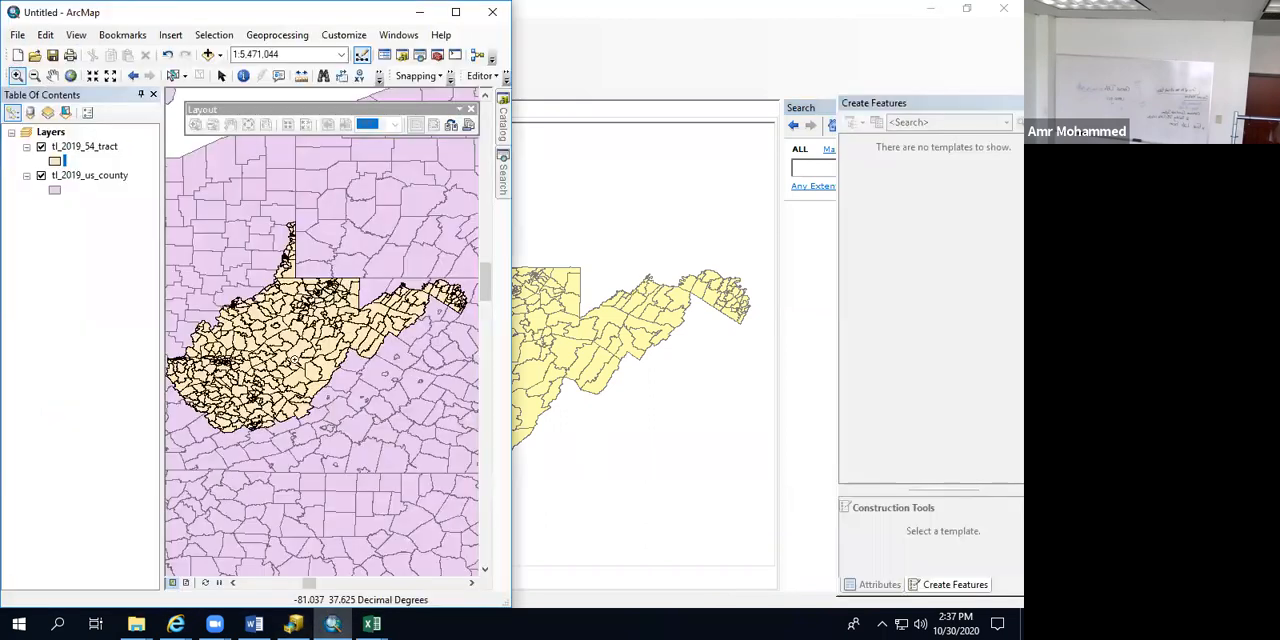
left_click(455, 12)
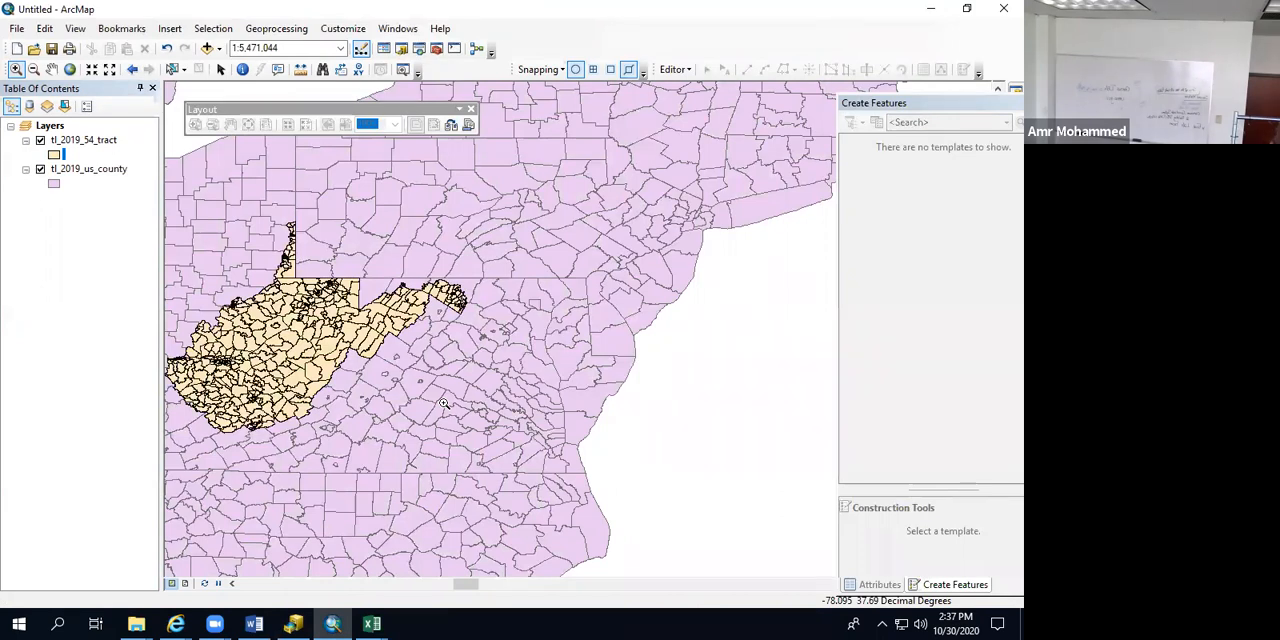
left_click(290, 623)
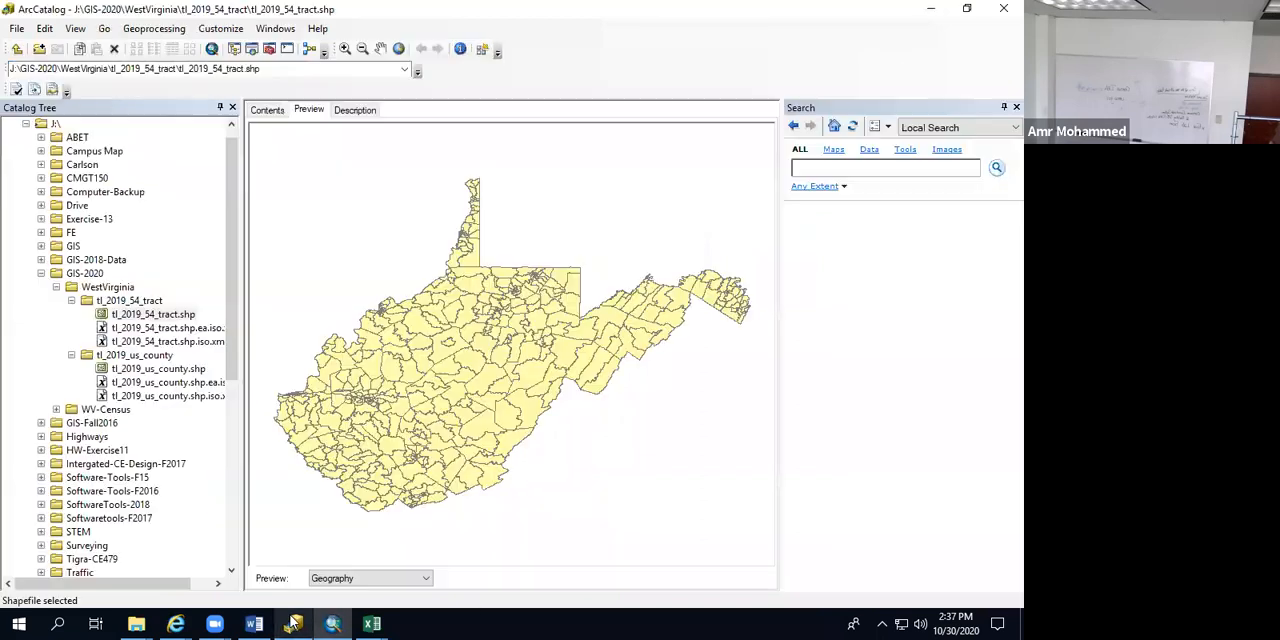
double_click(407, 13)
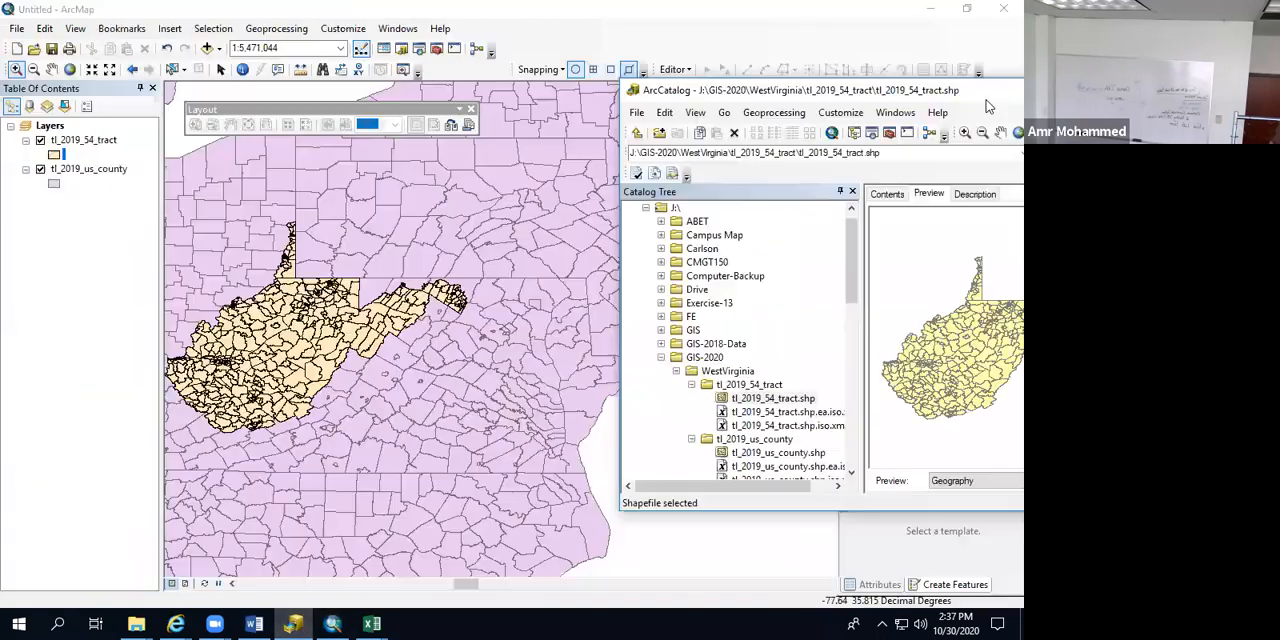
Step: Find the GIS-2020 folder in the catalog tree and collapse its WestVirginia subfolder
scroll(771, 385, "down", 5)
scroll(771, 385, "down", 2)
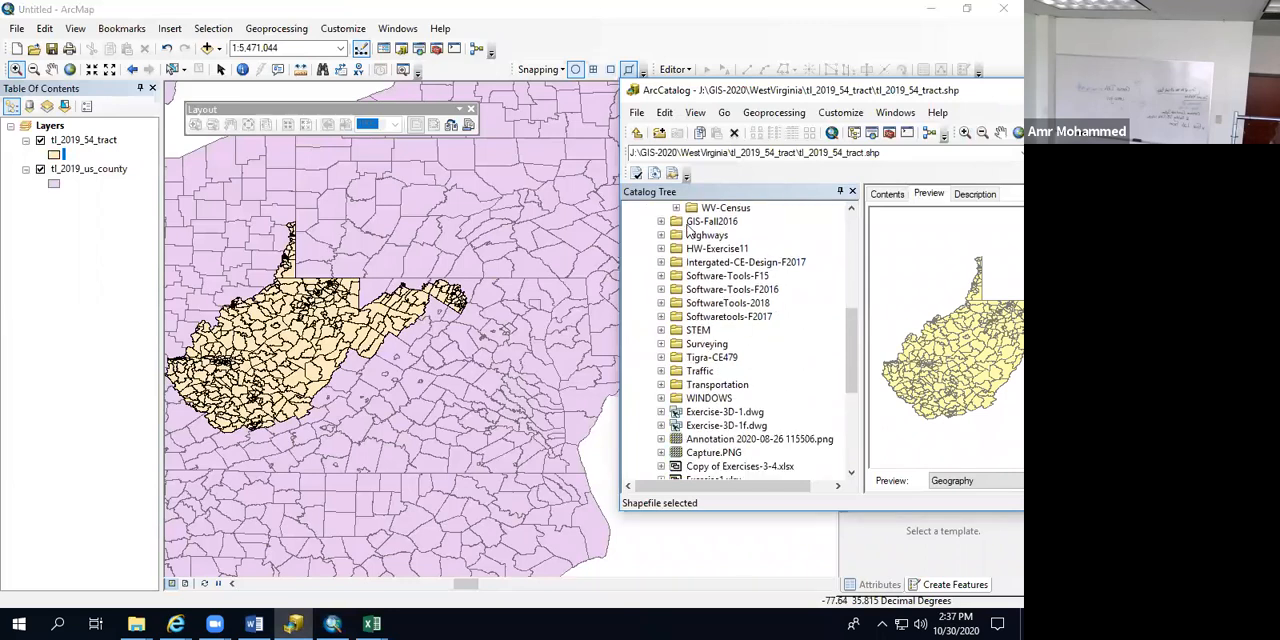
scroll(685, 374, "up", 5)
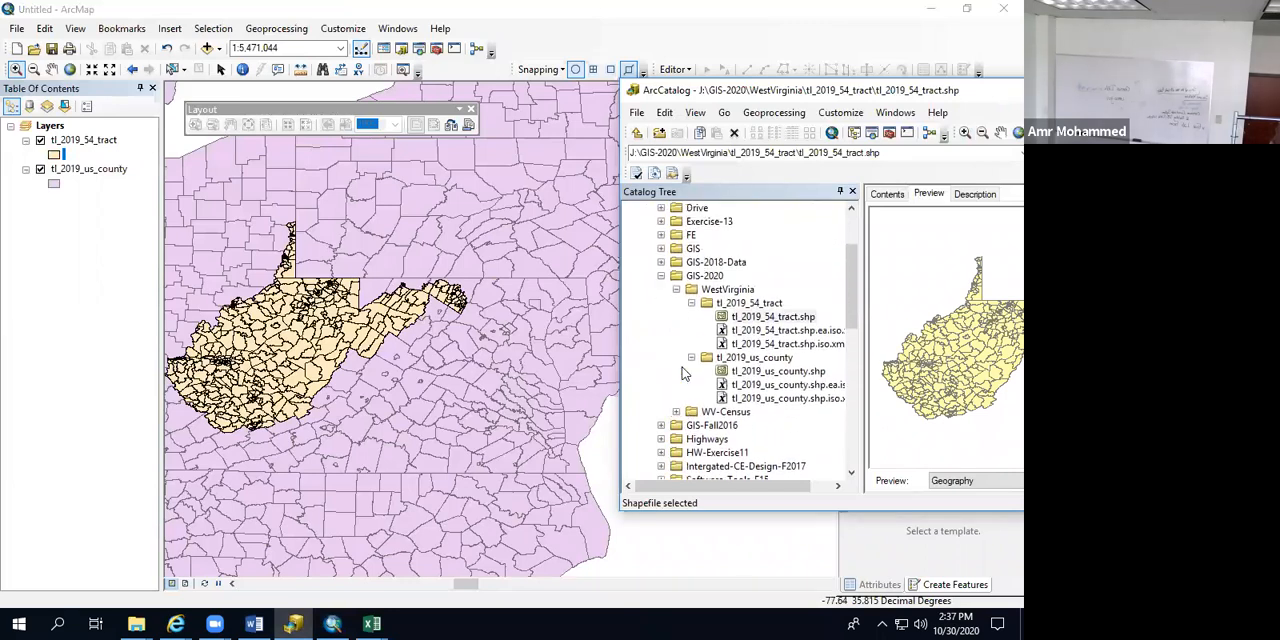
scroll(685, 374, "up", 1)
left_click(661, 289)
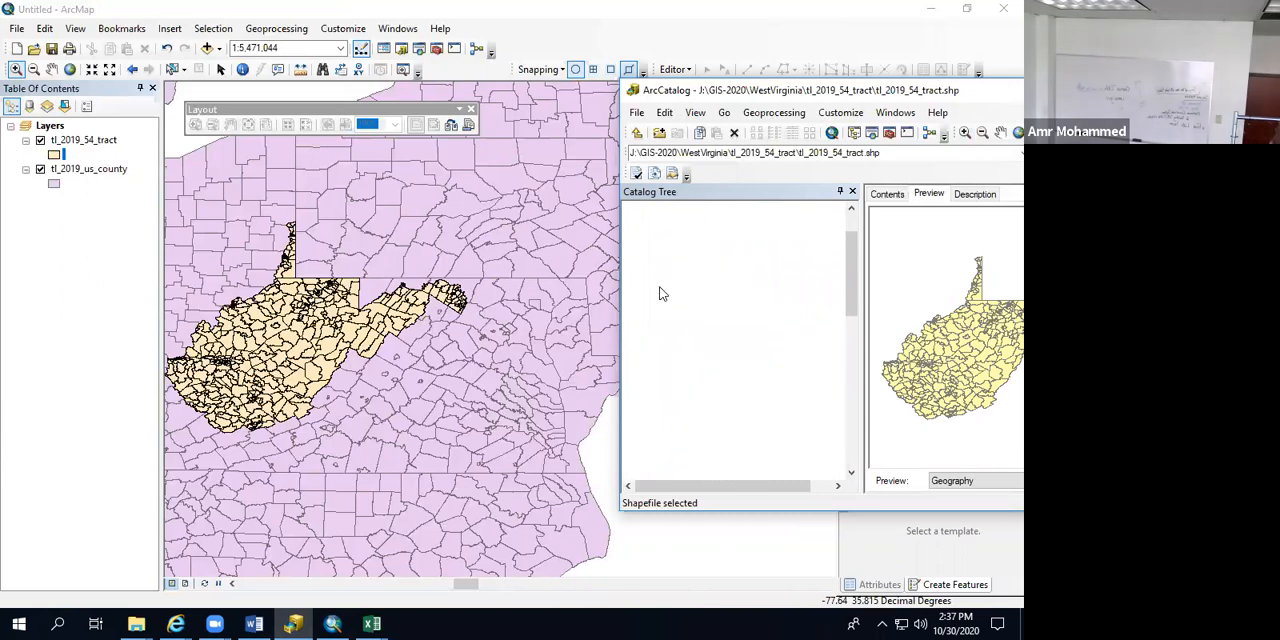
scroll(735, 328, "down", 4)
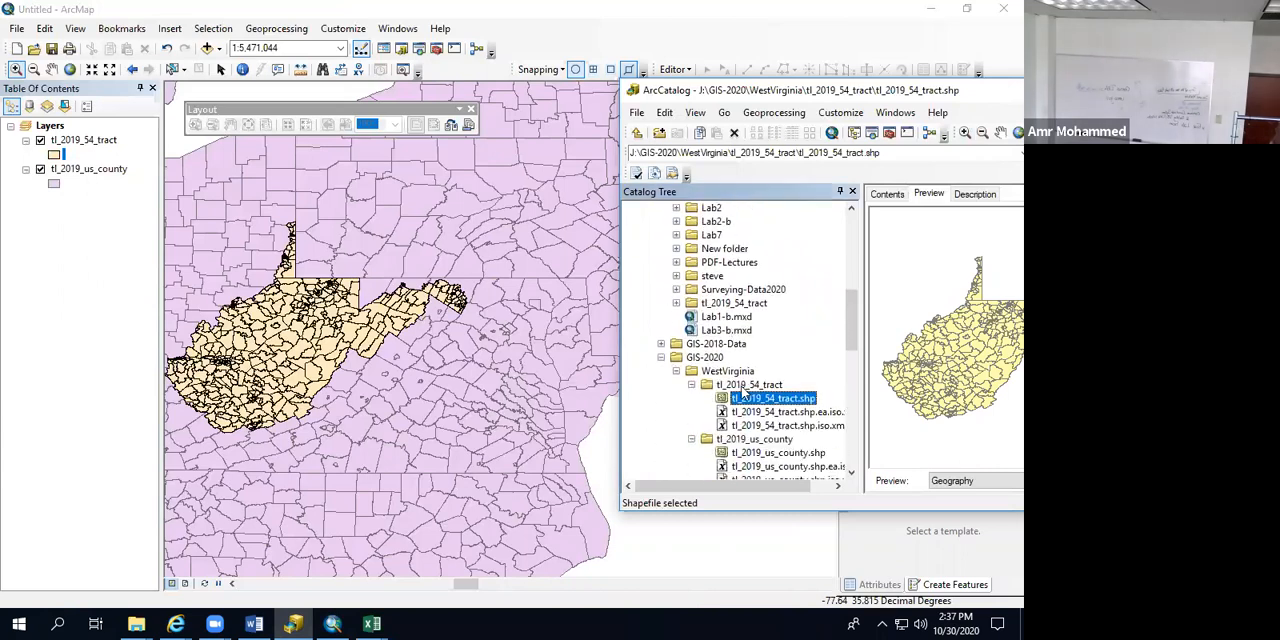
left_click(677, 372)
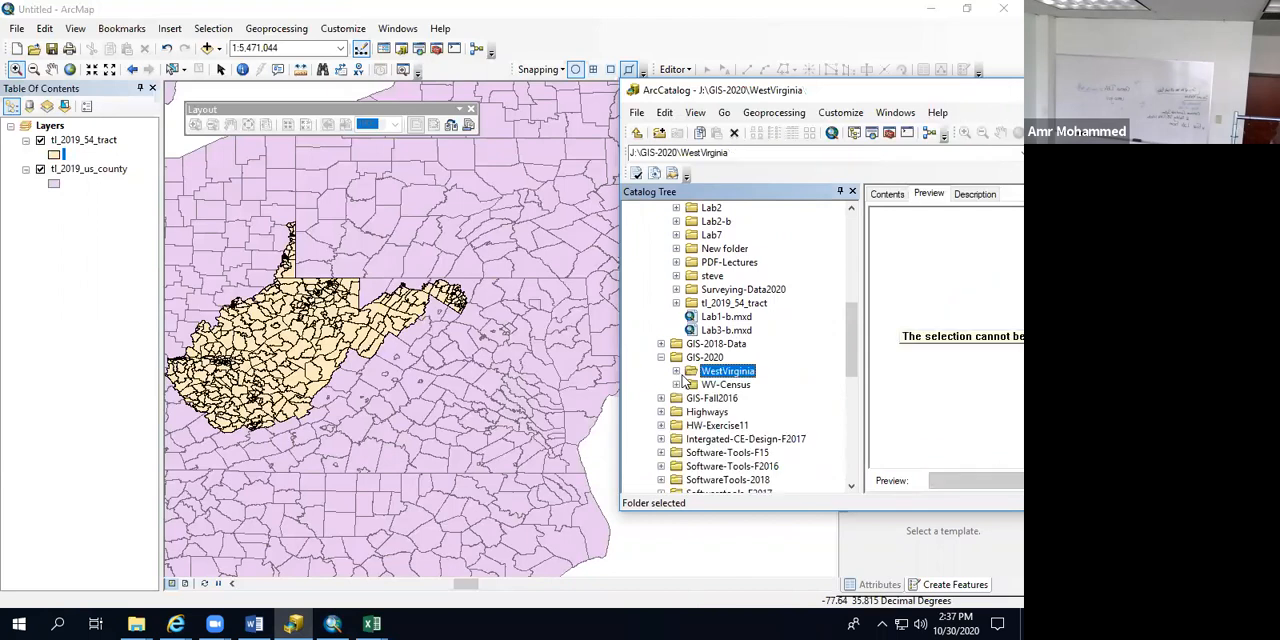
Step: Expand WV-Census, WV-Counties and WestVirginia.gdb, and add the CountiesWVData feature class to the ArcMap map
left_click(710, 386)
left_click(677, 386)
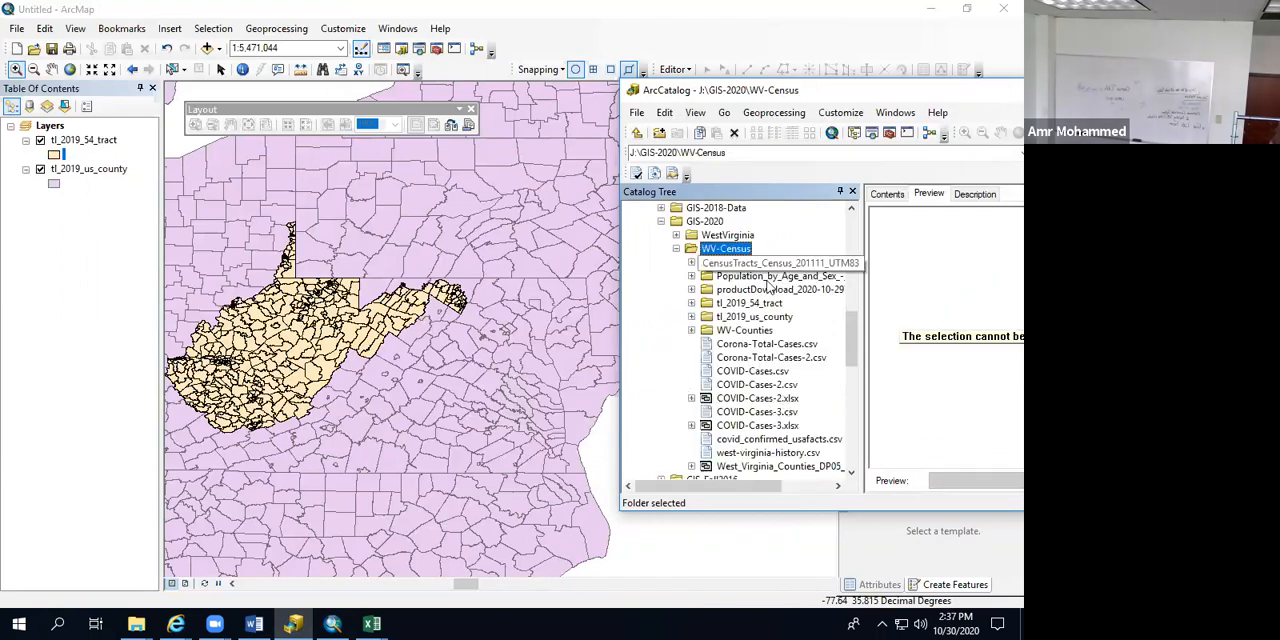
left_click(693, 331)
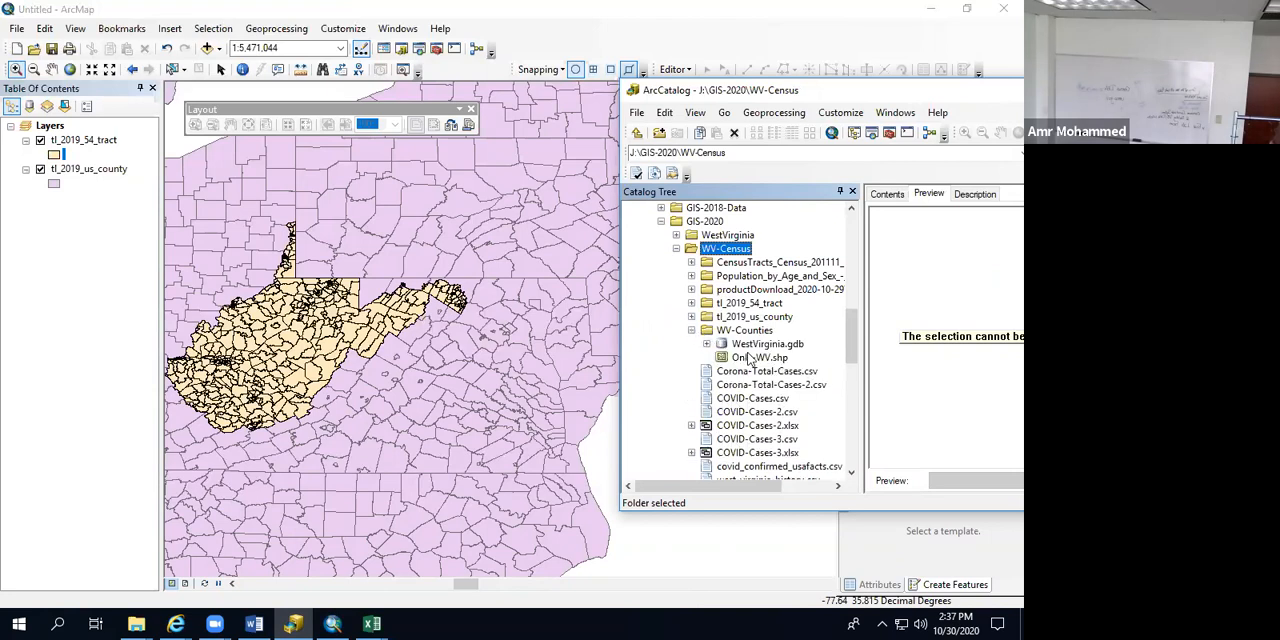
double_click(748, 345)
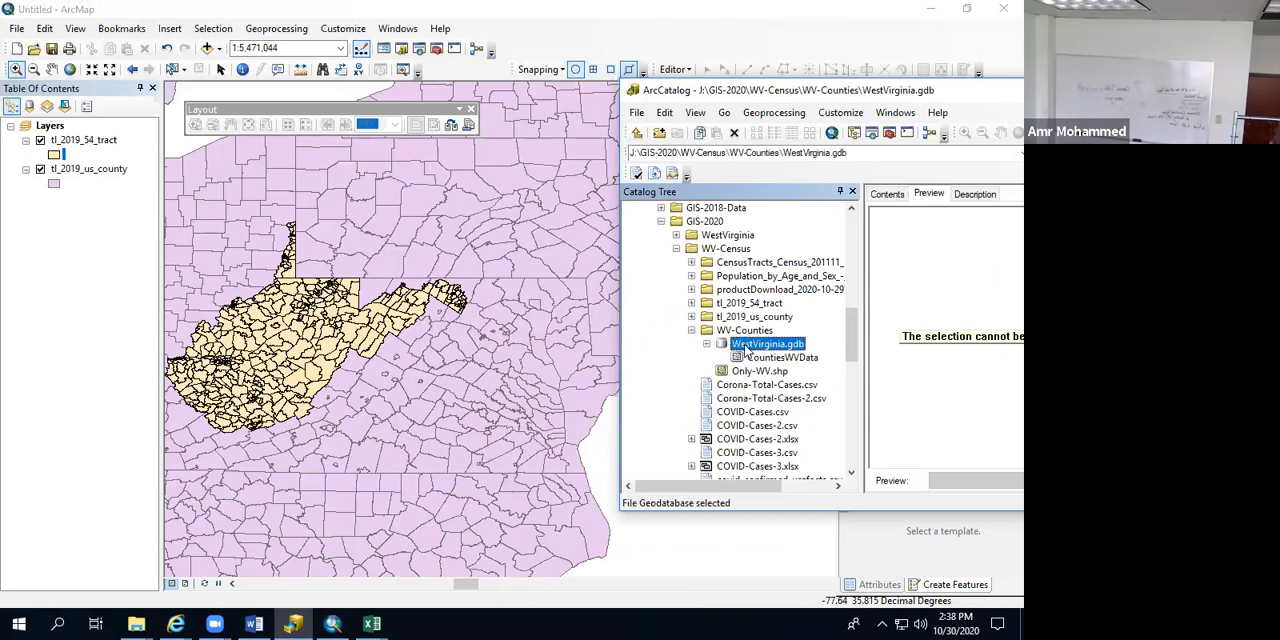
double_click(748, 345)
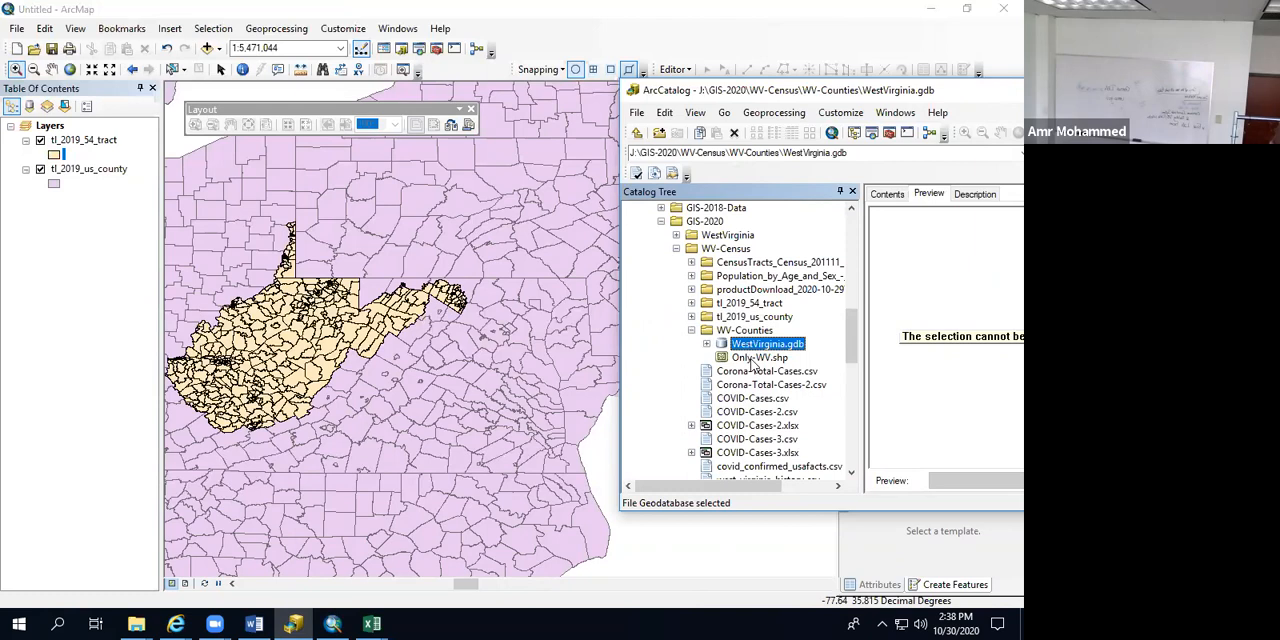
left_click(707, 344)
left_click(762, 358)
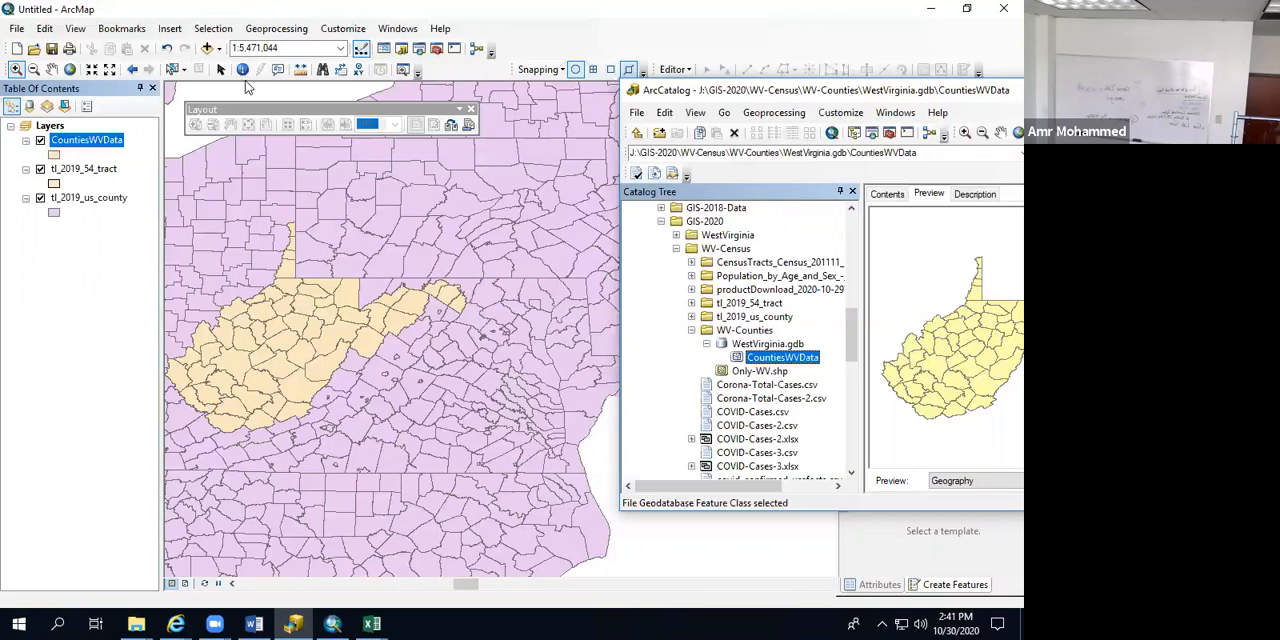
Step: Collapse the WV-Census and WestVirginia folders in the catalog tree, leaving WestVirginia selected
left_click(676, 248)
left_click(676, 248)
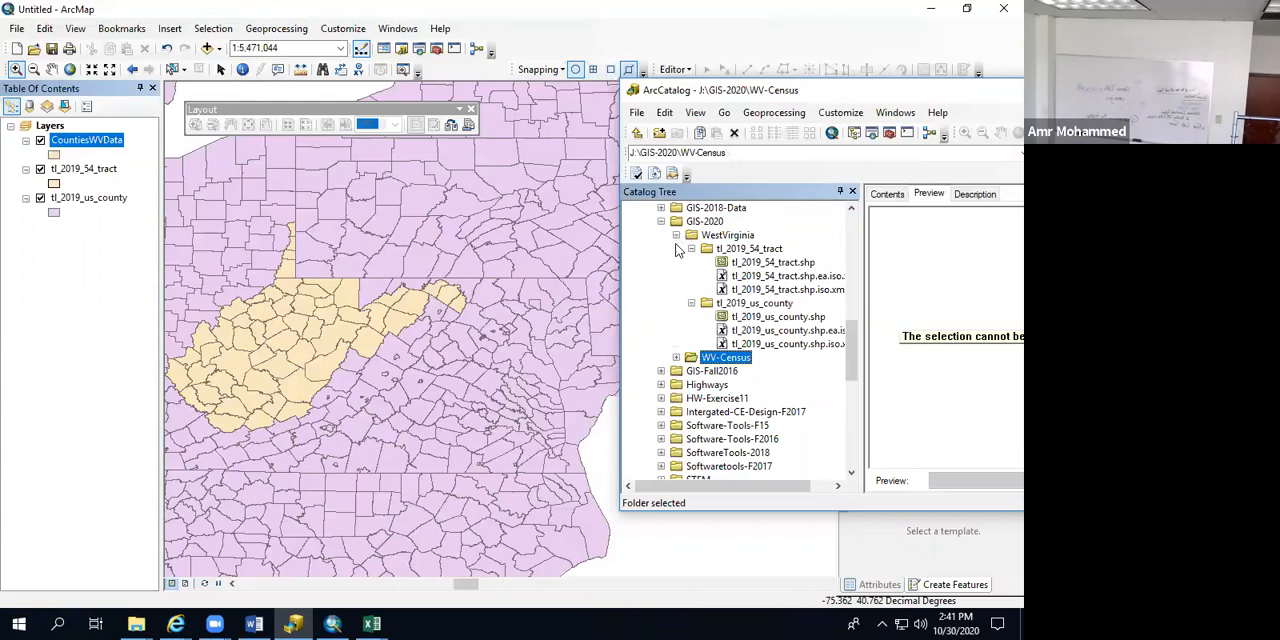
left_click(676, 248)
left_click(743, 236)
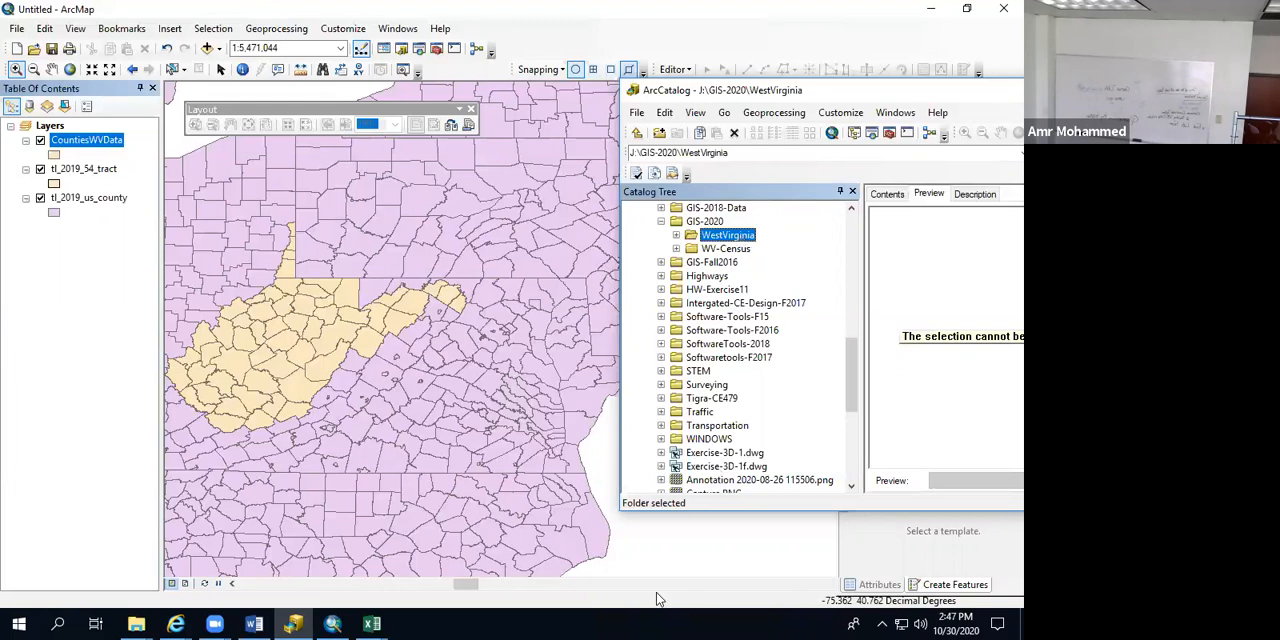
Step: Close covid_confirmed_usafacts.csv in Excel without saving its changes, and save and close Covid_Total_WV.csv
mouse_move(372, 623)
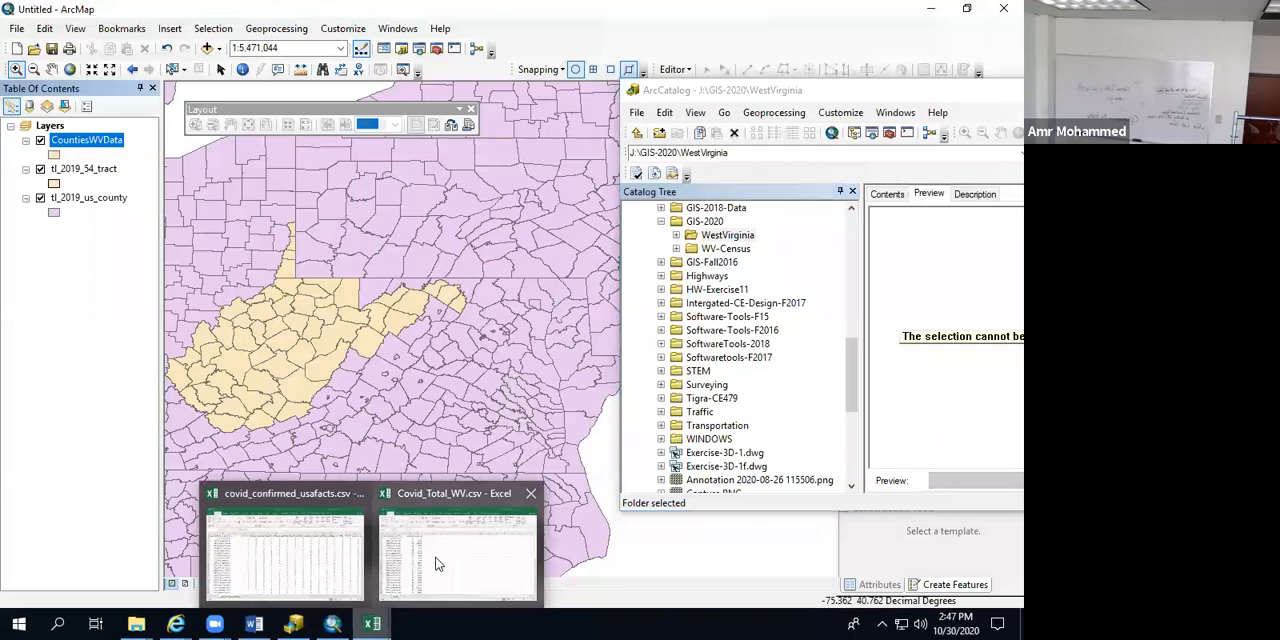
left_click(358, 495)
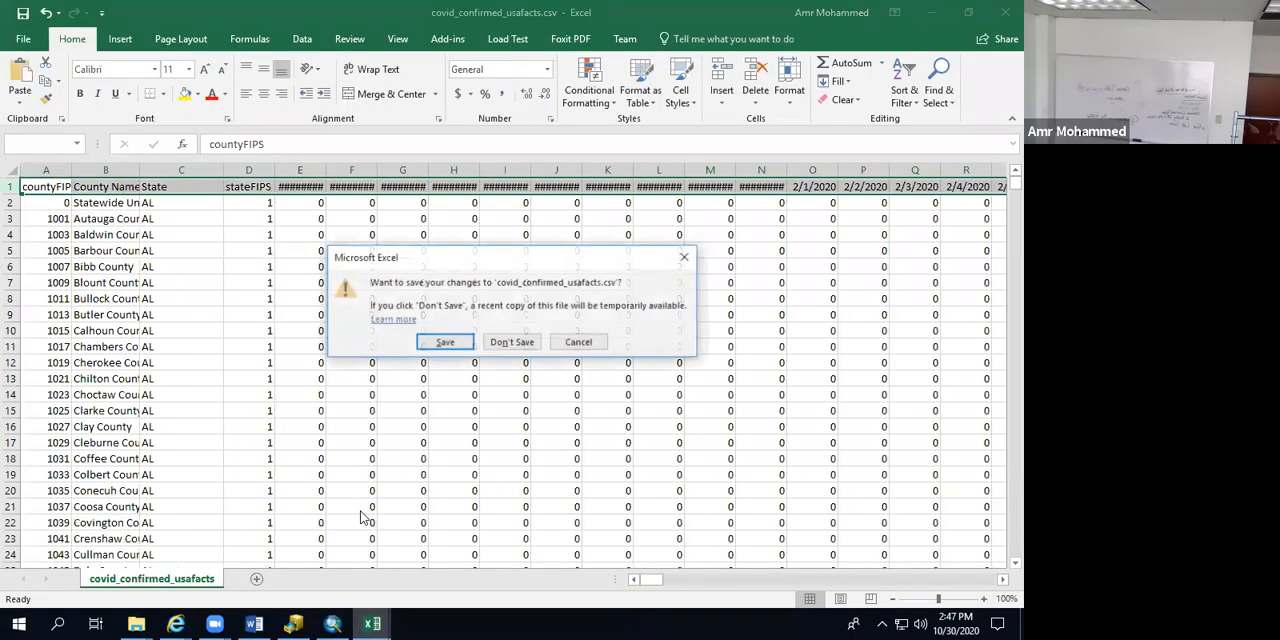
left_click(494, 343)
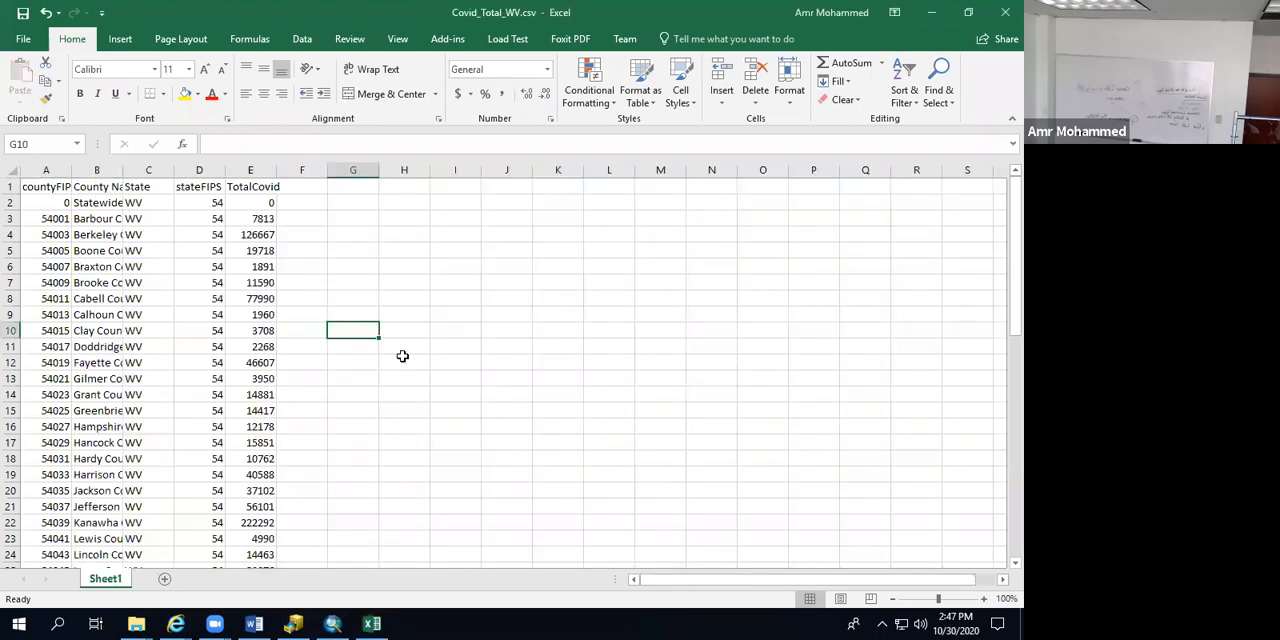
left_click(405, 361)
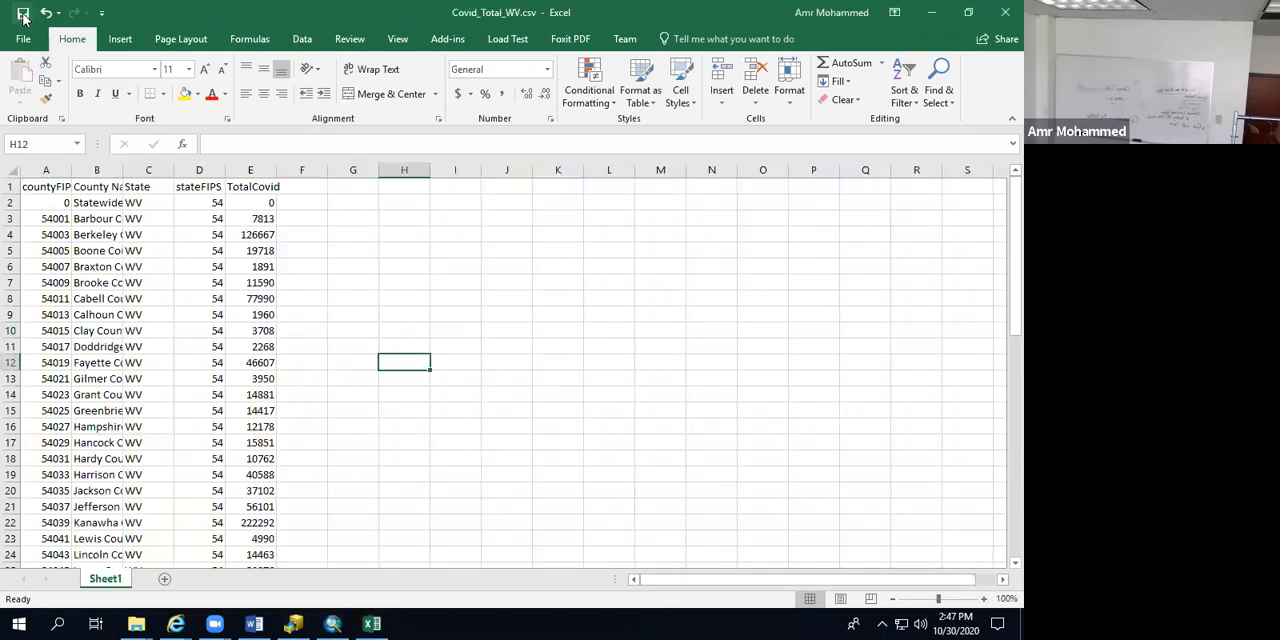
left_click(340, 293)
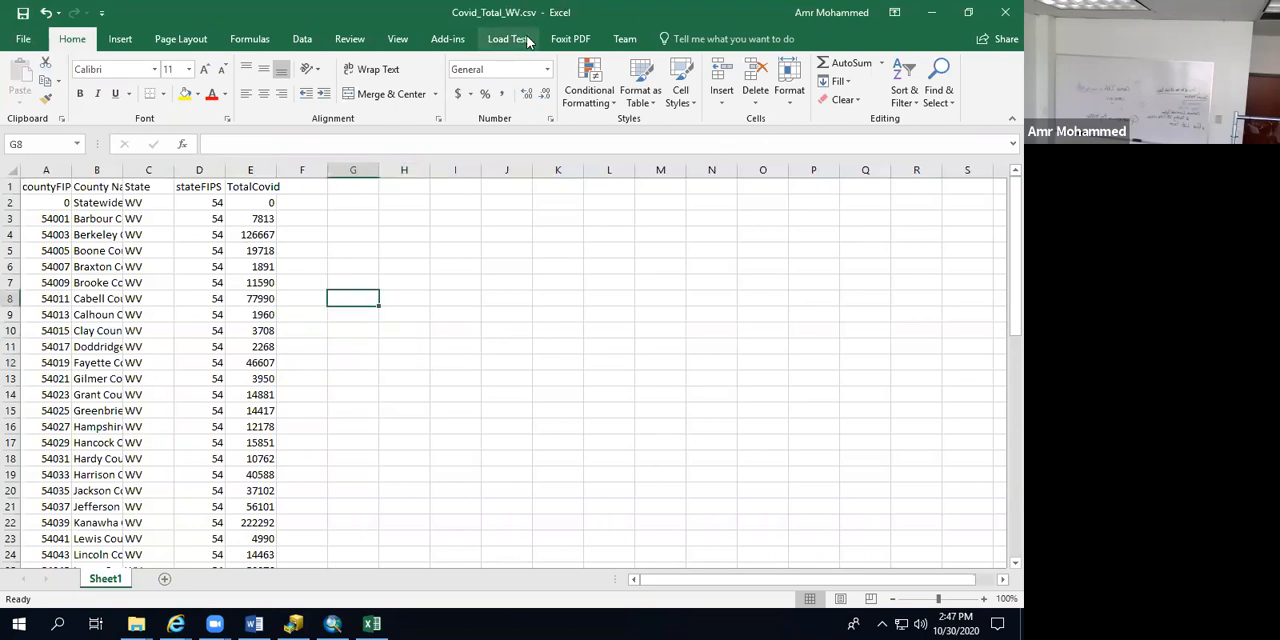
left_click(1003, 15)
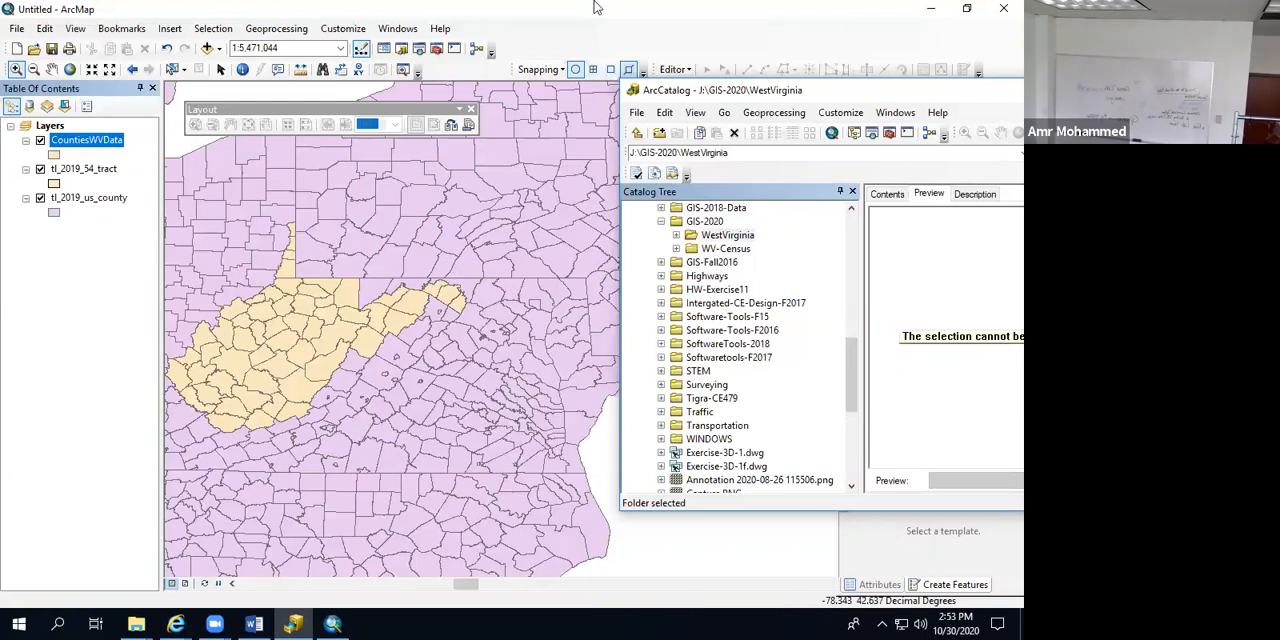
Step: Close ArcMap without saving the untitled map, and maximize the ArcCatalog window
left_click(1003, 9)
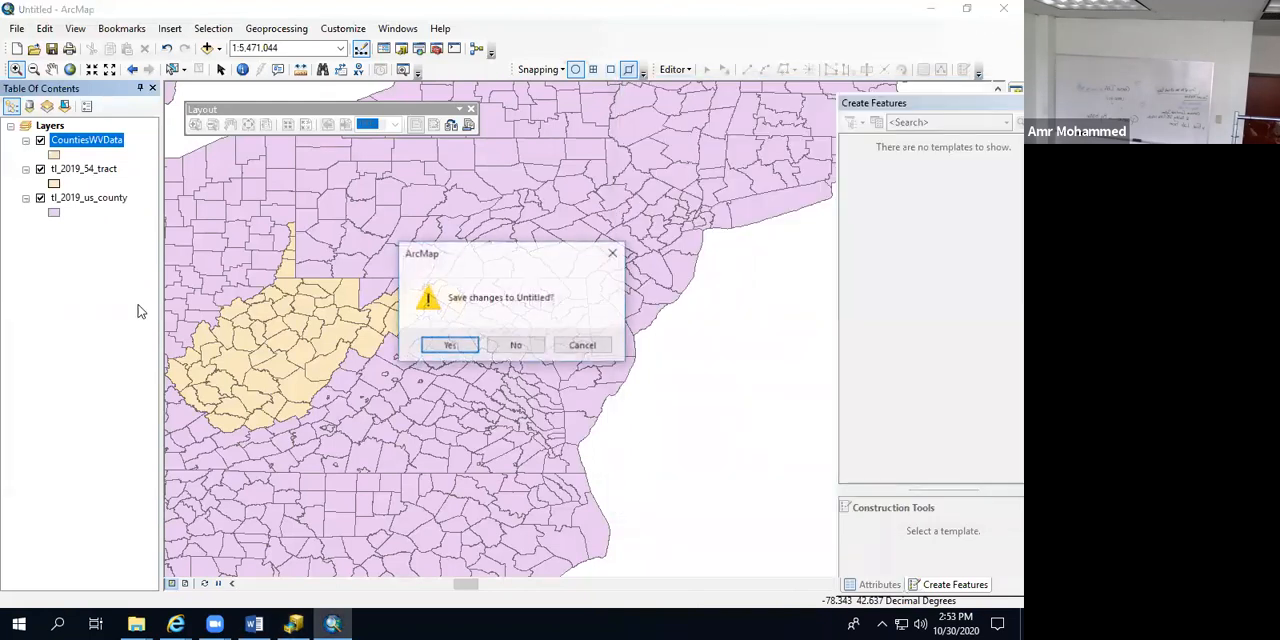
left_click(514, 346)
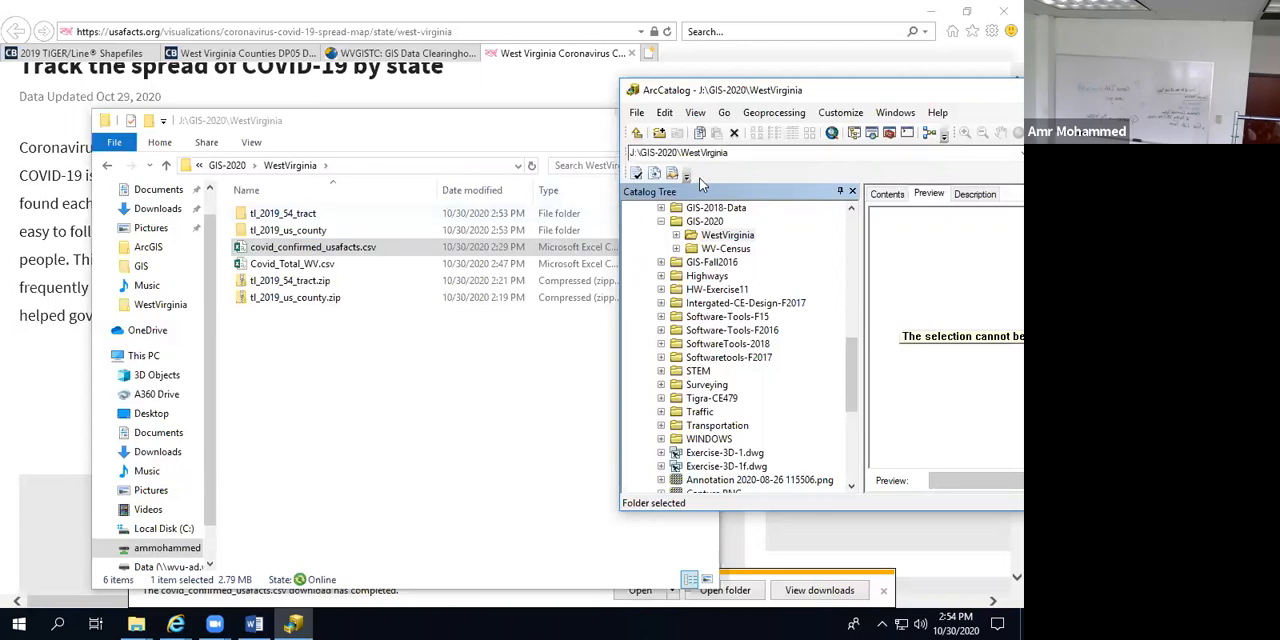
left_click(669, 78)
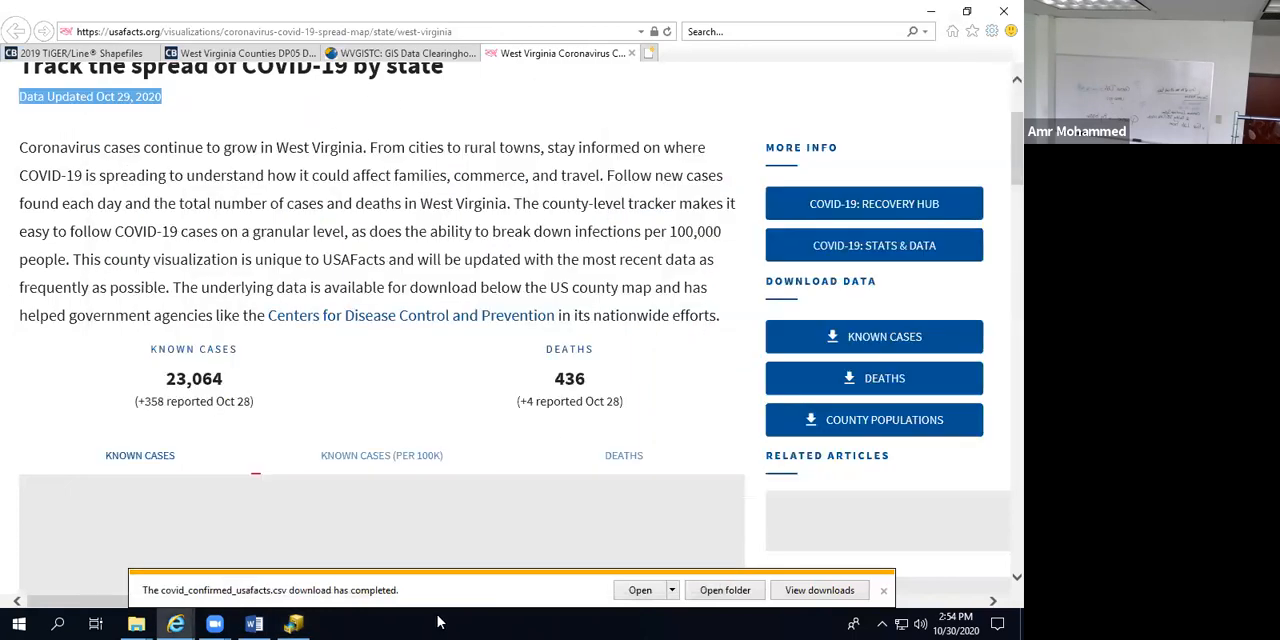
left_click(294, 624)
left_click(677, 73)
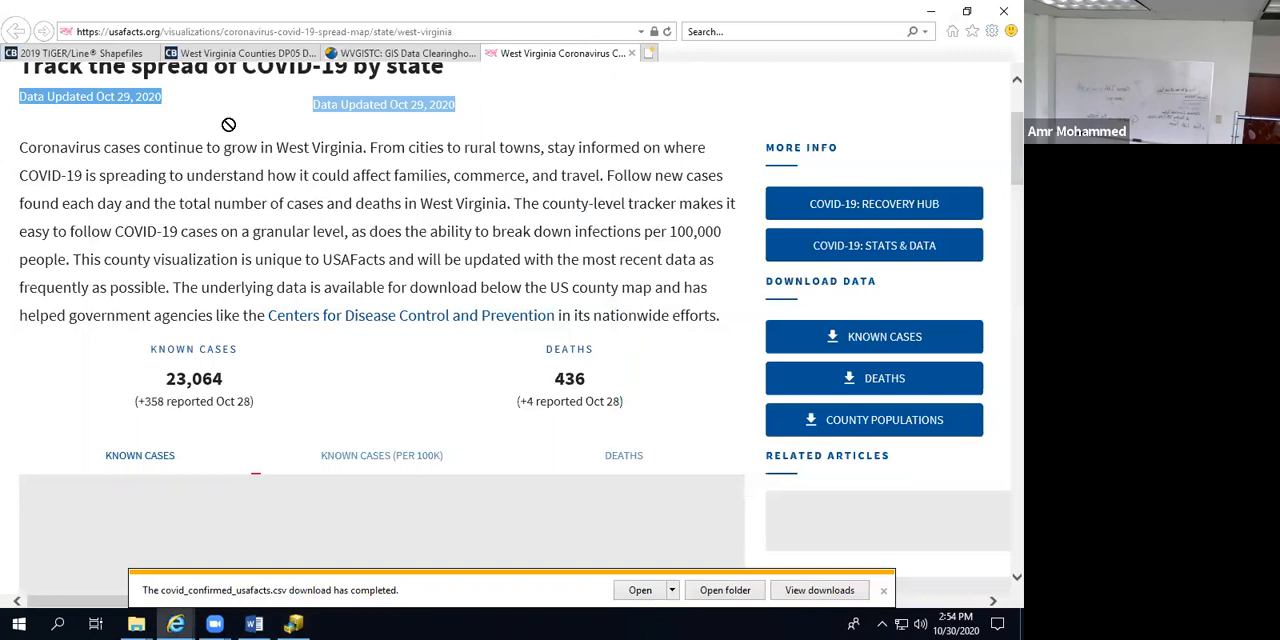
left_click(292, 623)
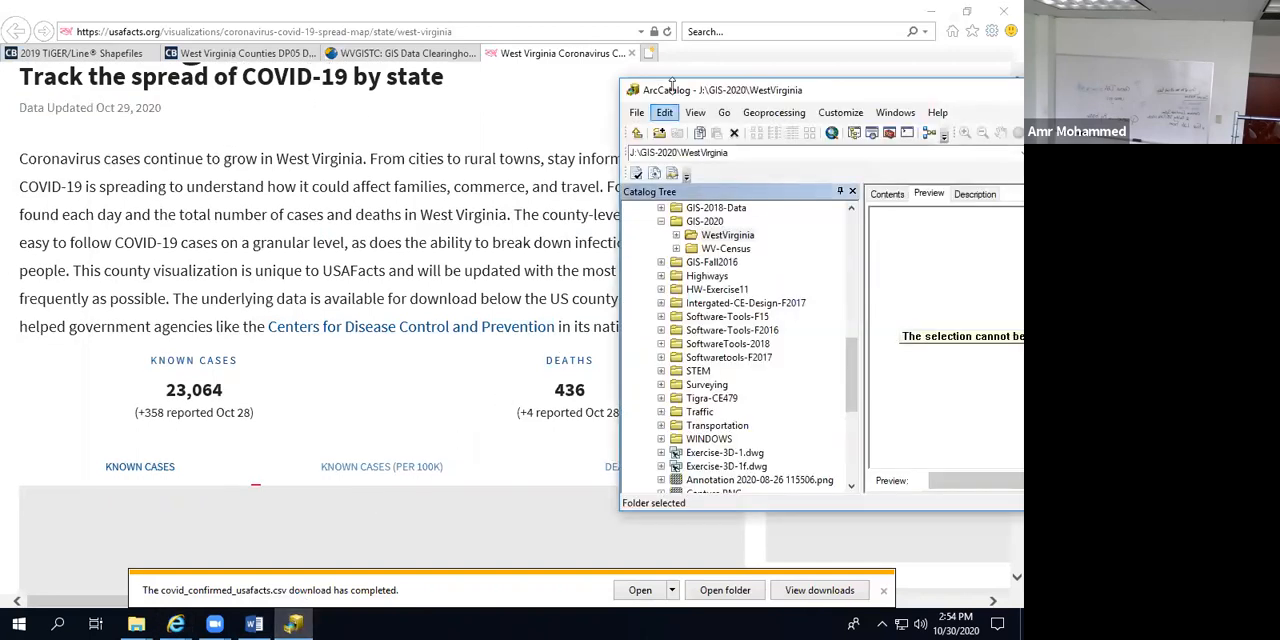
left_click_drag(675, 95, 25, 95)
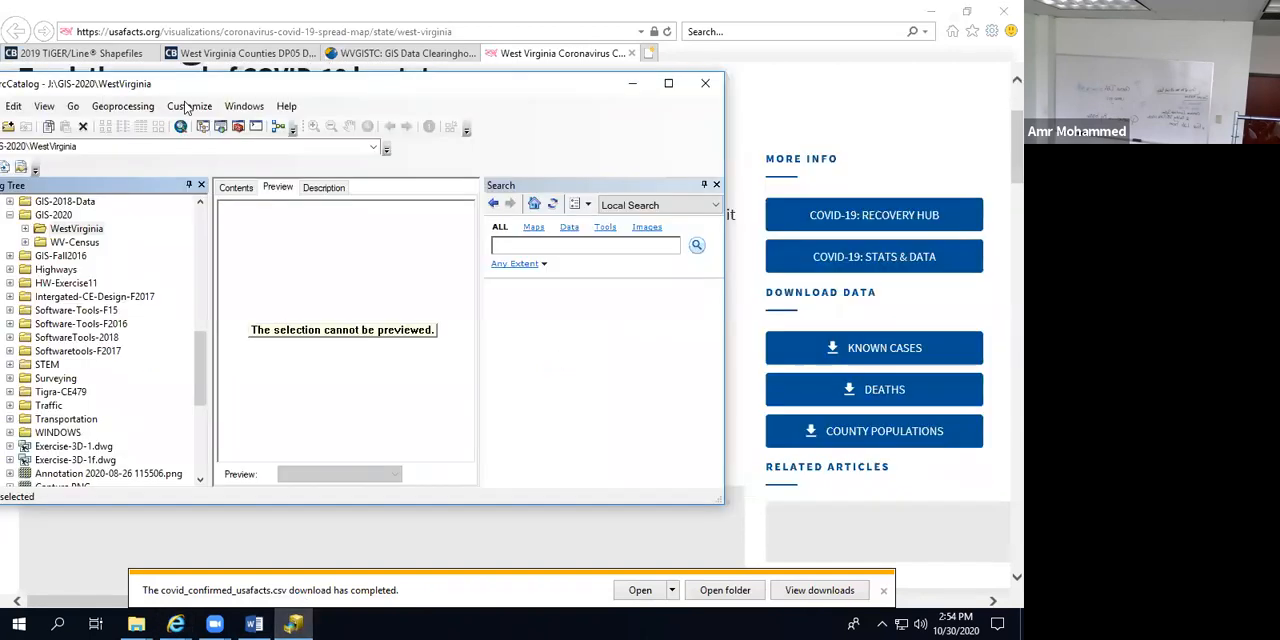
left_click(666, 80)
Step: Collapse the GIS folder in the catalog tree and create a new file geodatabase in GIS-2020\WestVirginia
left_click_drag(232, 430, 266, 222)
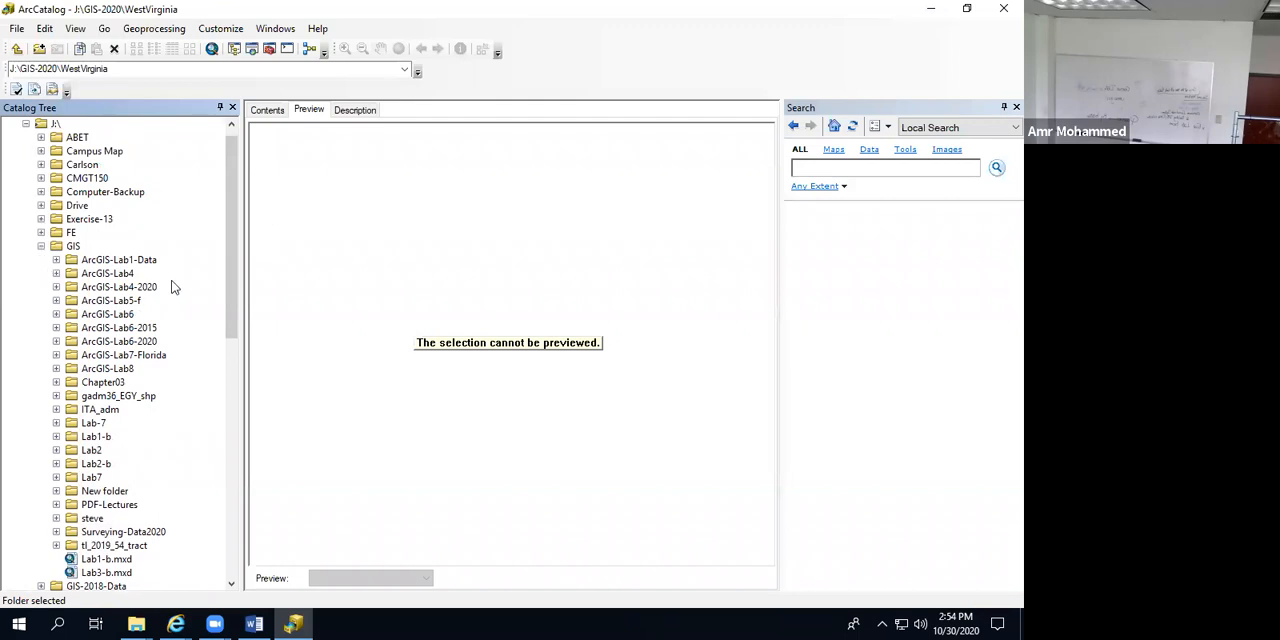
left_click(41, 246)
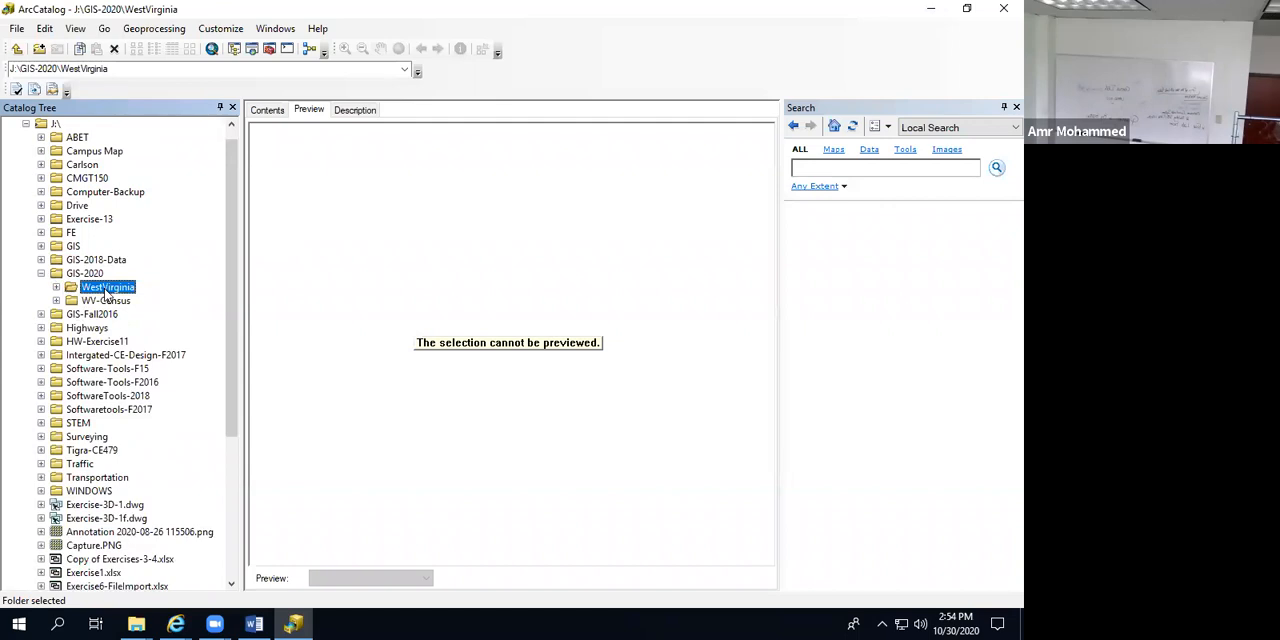
right_click(106, 292)
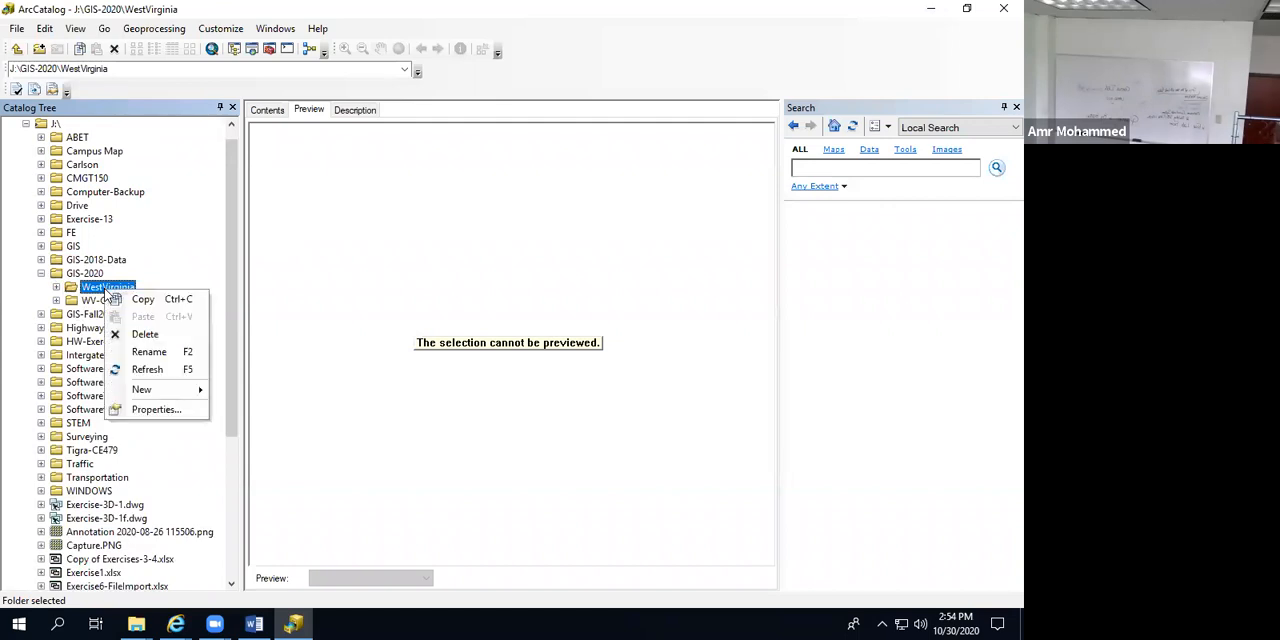
mouse_move(152, 392)
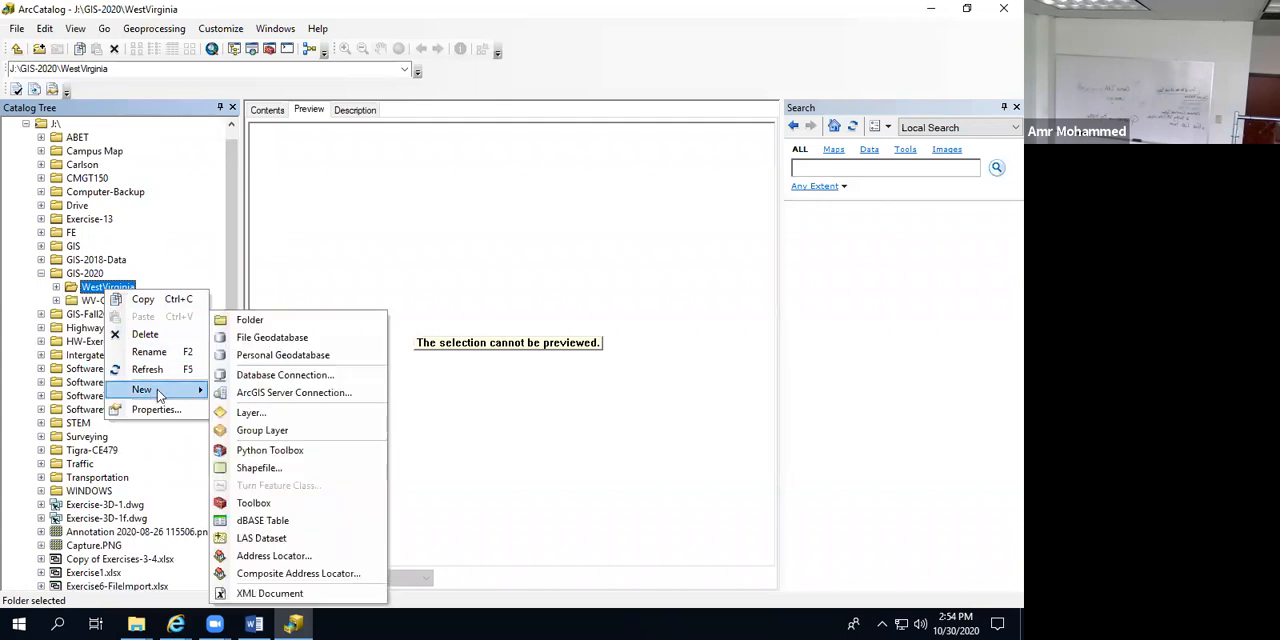
left_click(290, 340)
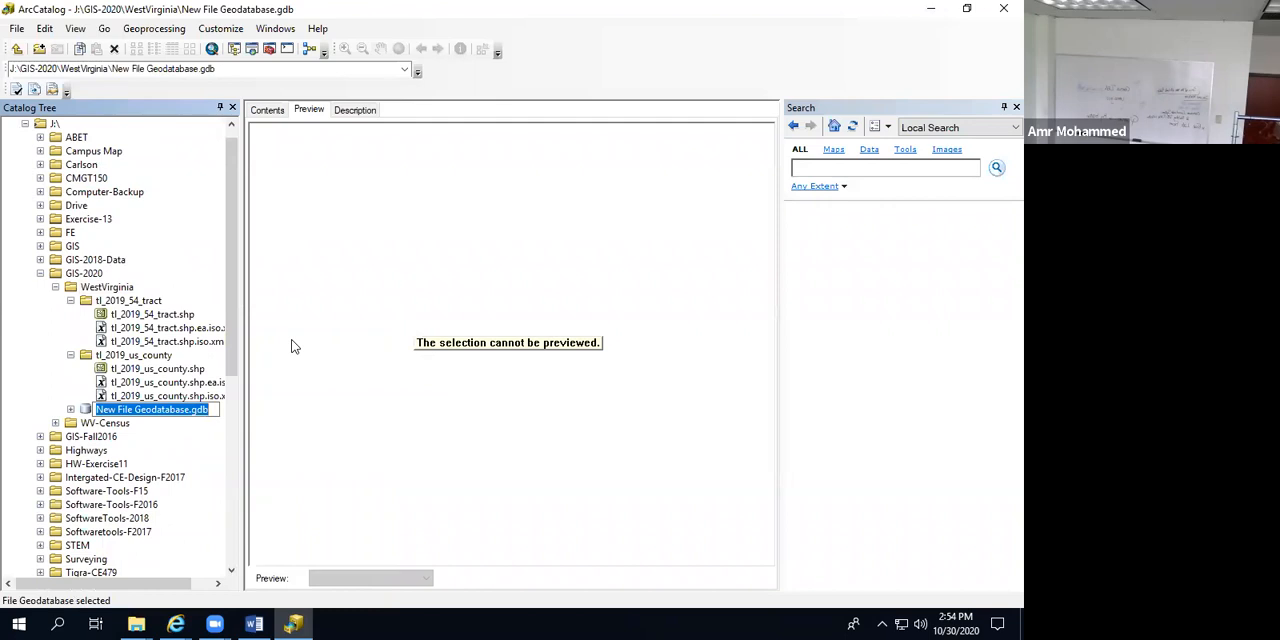
Step: Name the new file geodatabase WVCovidDB
type("WV")
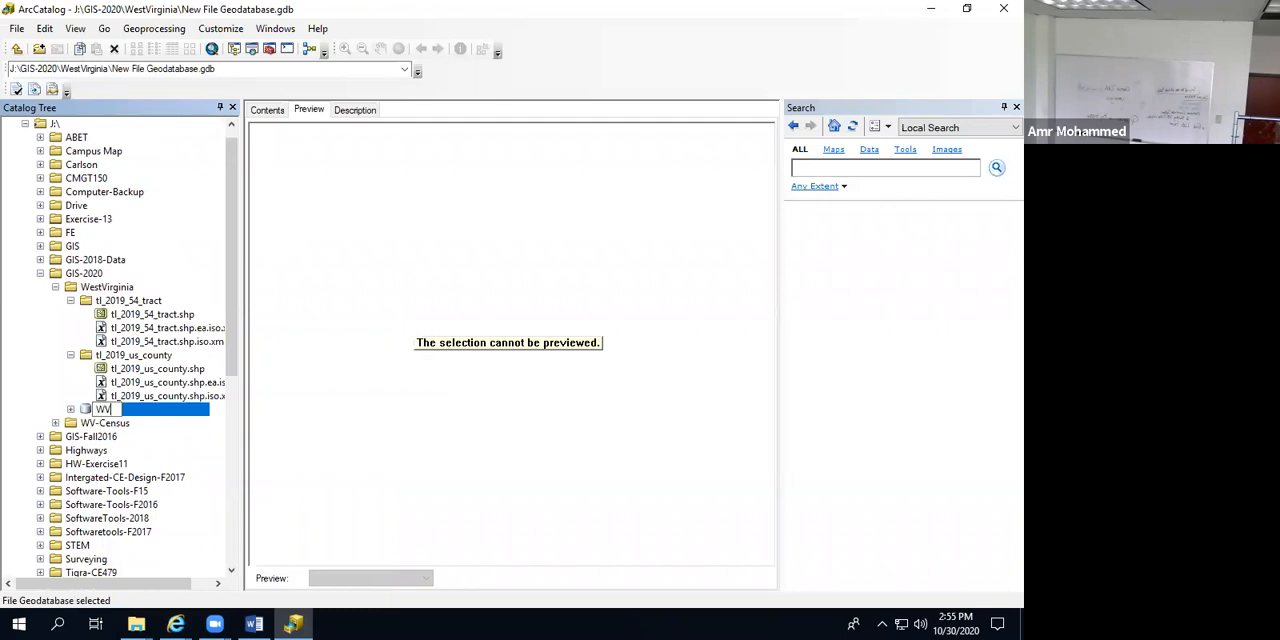
type("CovidDB")
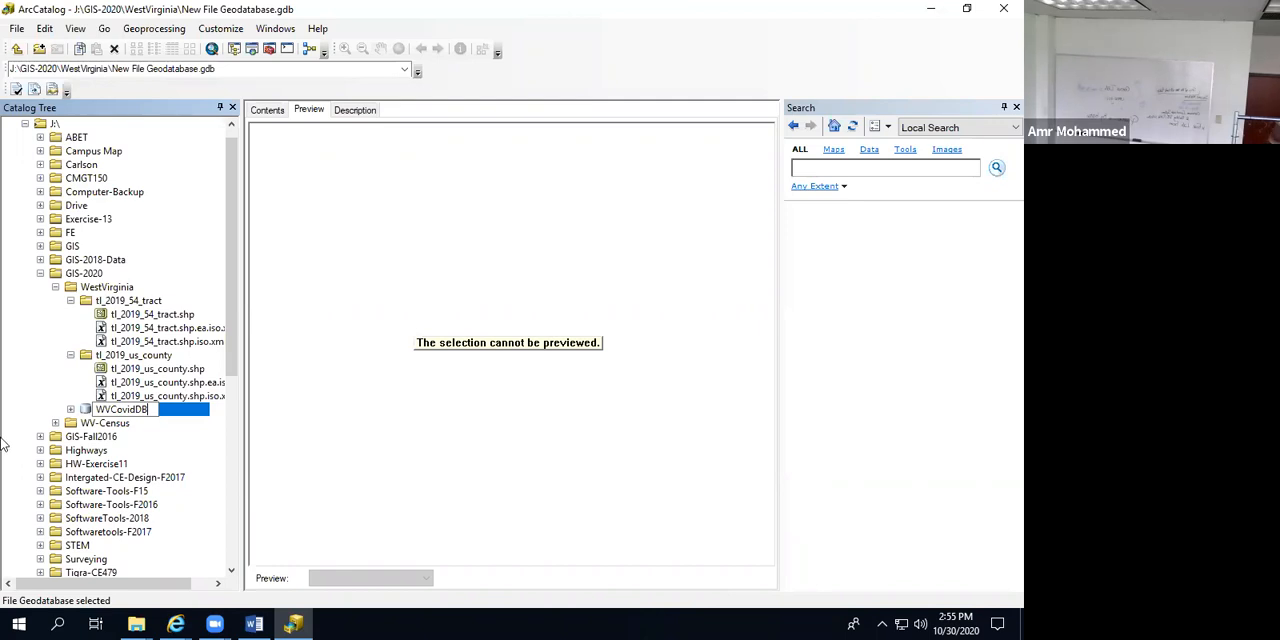
Step: Accept the geodatabase name, expand the WV-Census folder and preview the Only-WV.shp shapefile in WV-Counties
left_click(88, 413)
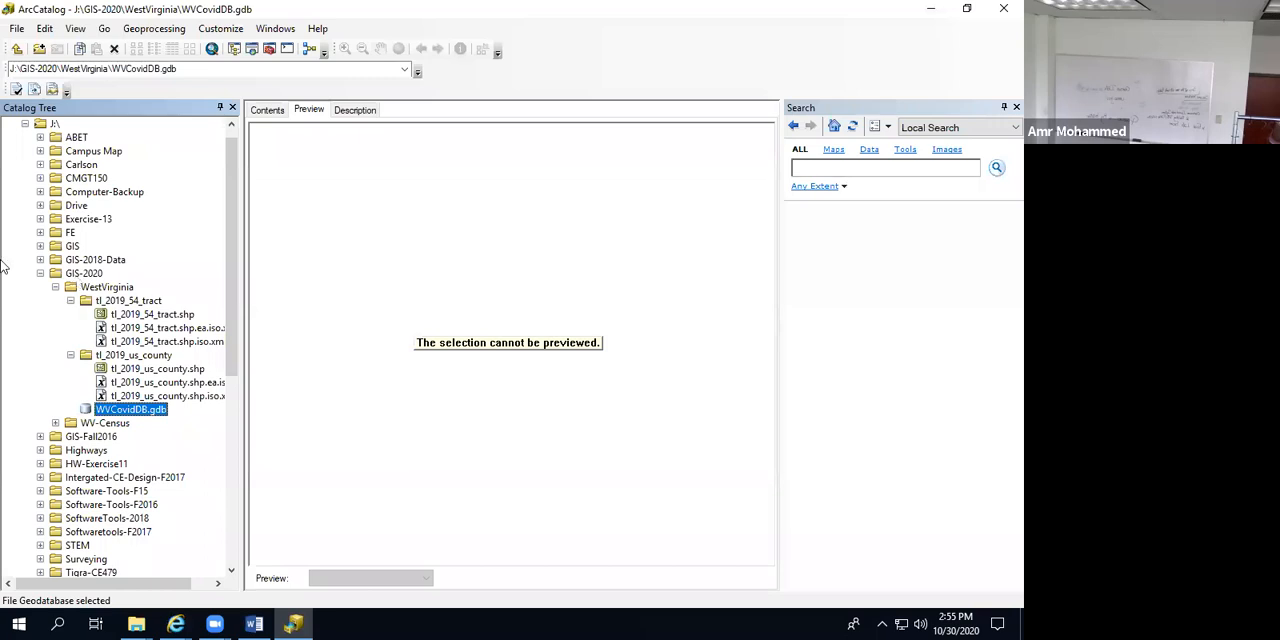
left_click(56, 424)
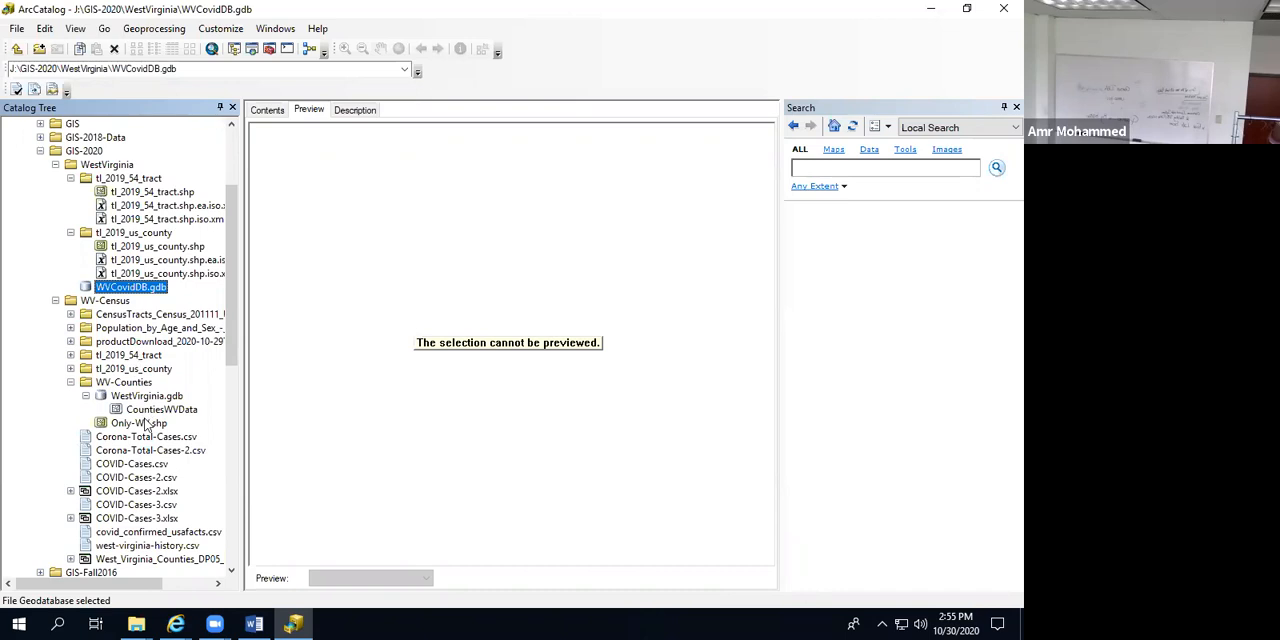
scroll(125, 488, "down", 3)
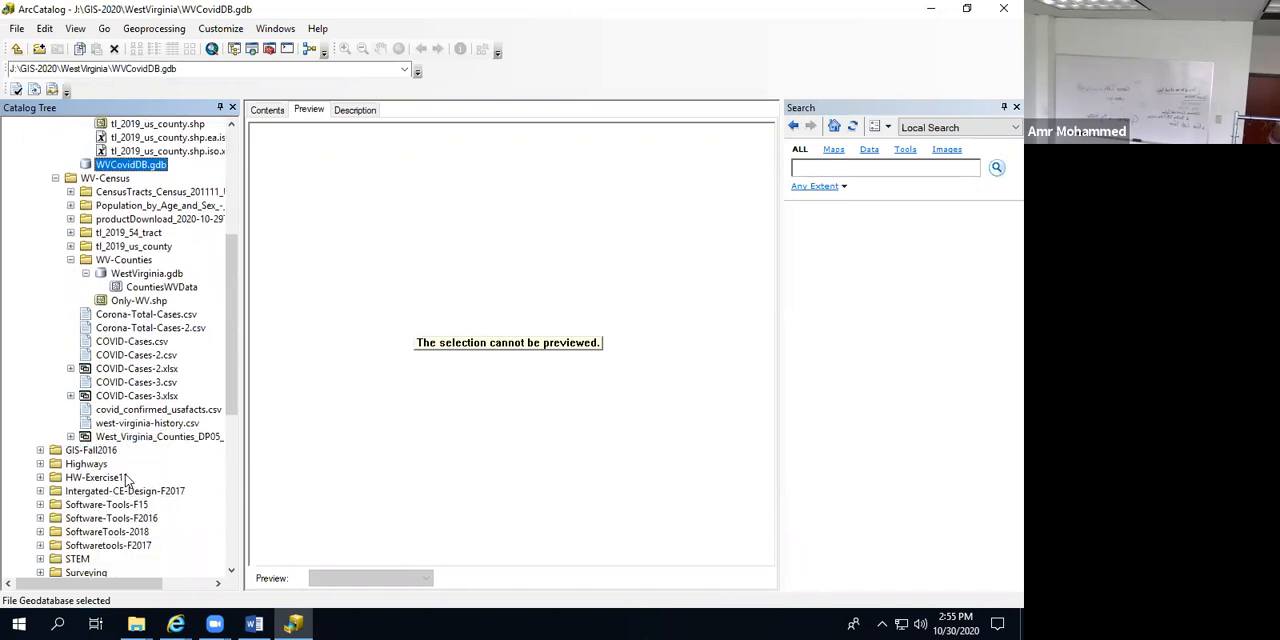
left_click(138, 301)
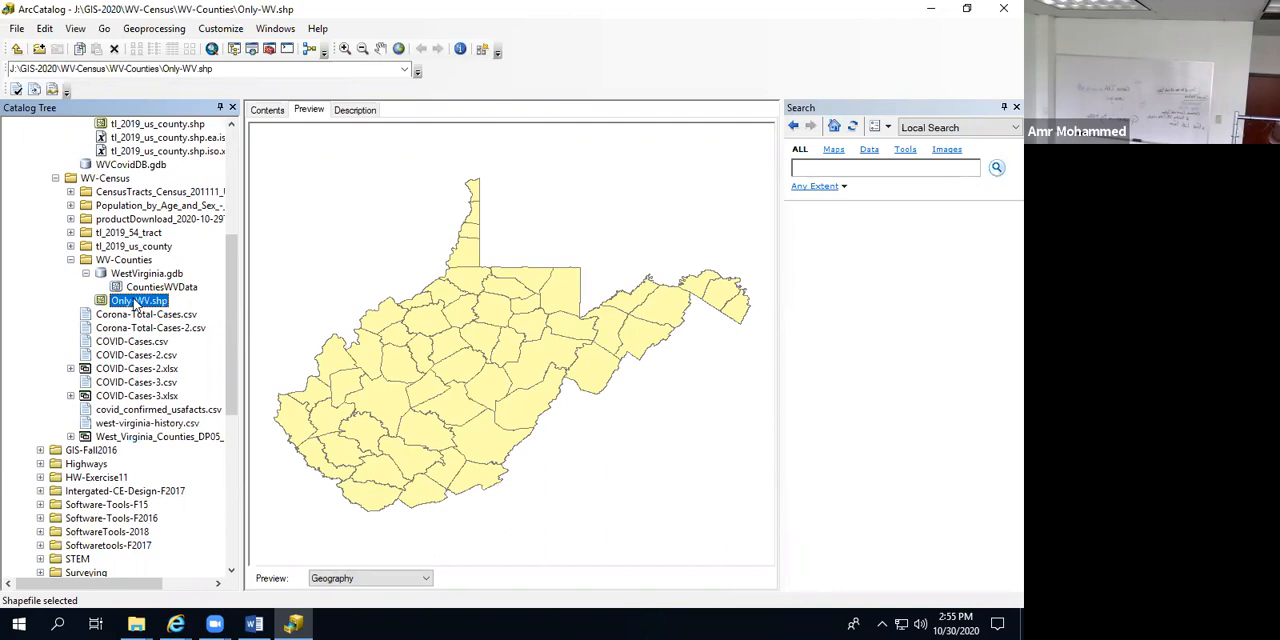
right_click(136, 304)
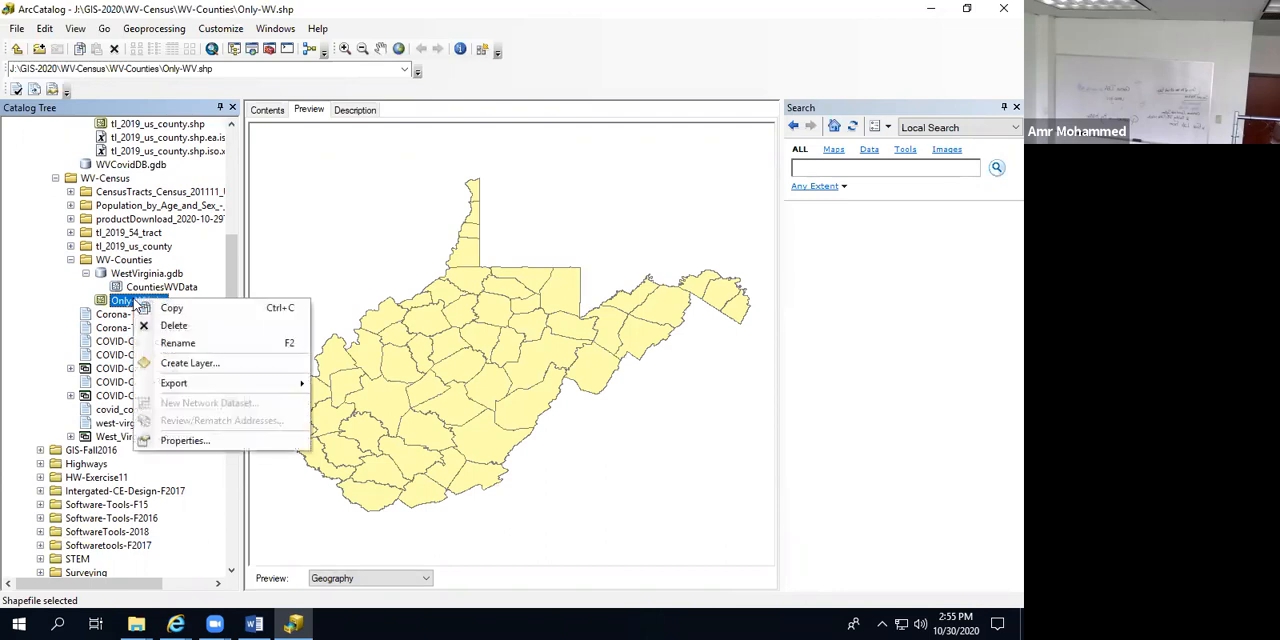
mouse_move(185, 387)
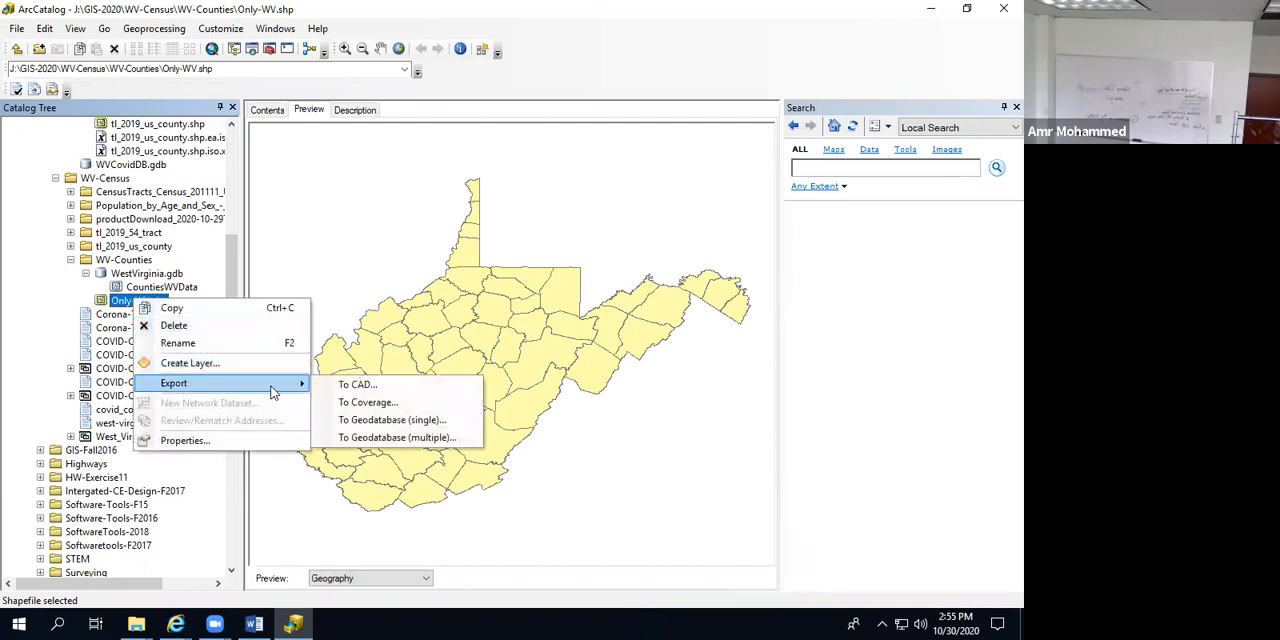
left_click(378, 421)
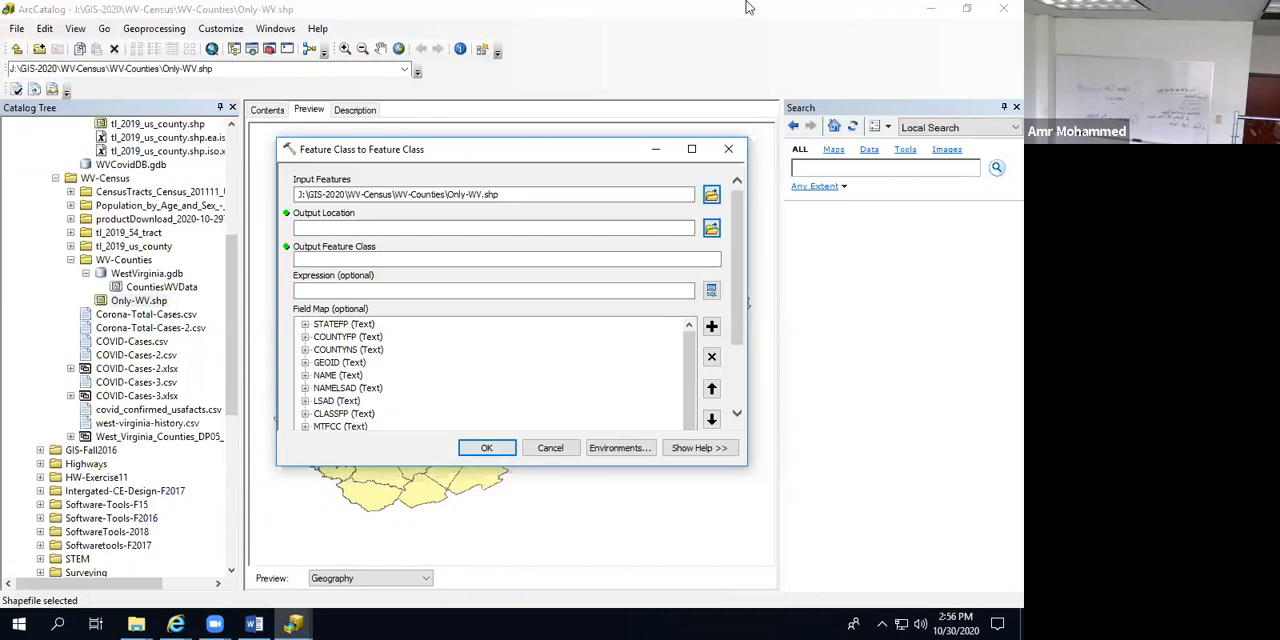
left_click(728, 149)
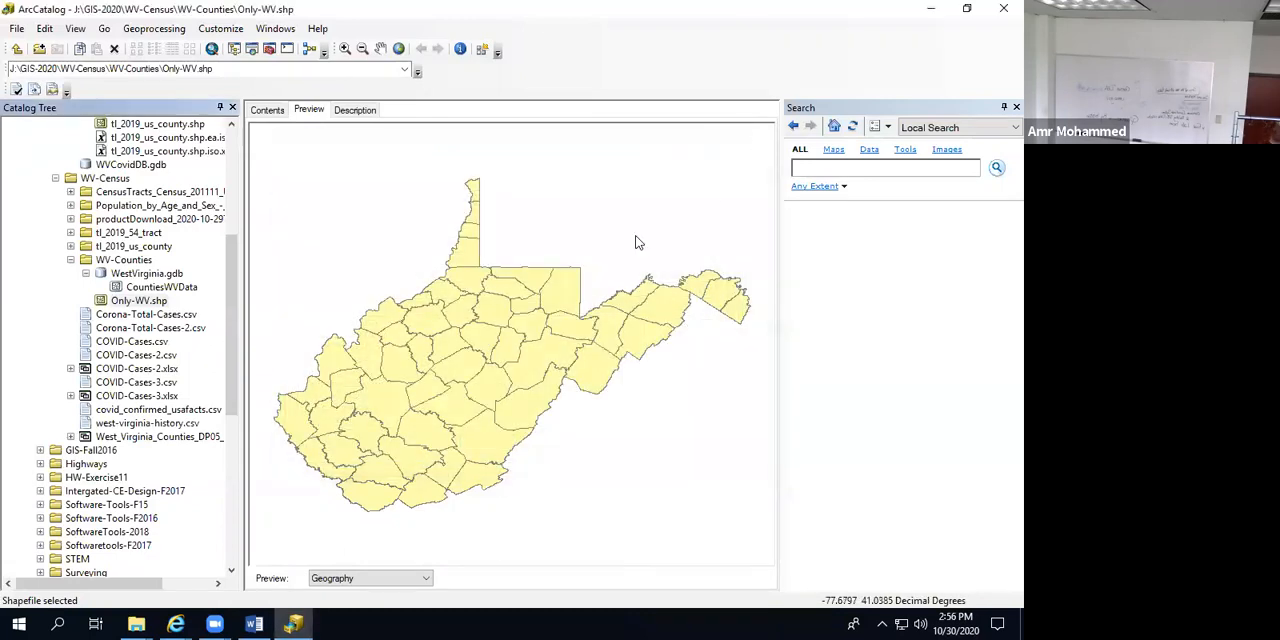
Step: Delete the WVCovidDB.gdb file geodatabase from the GIS-2020\WestVirginia folder
scroll(215, 324, "up", 5)
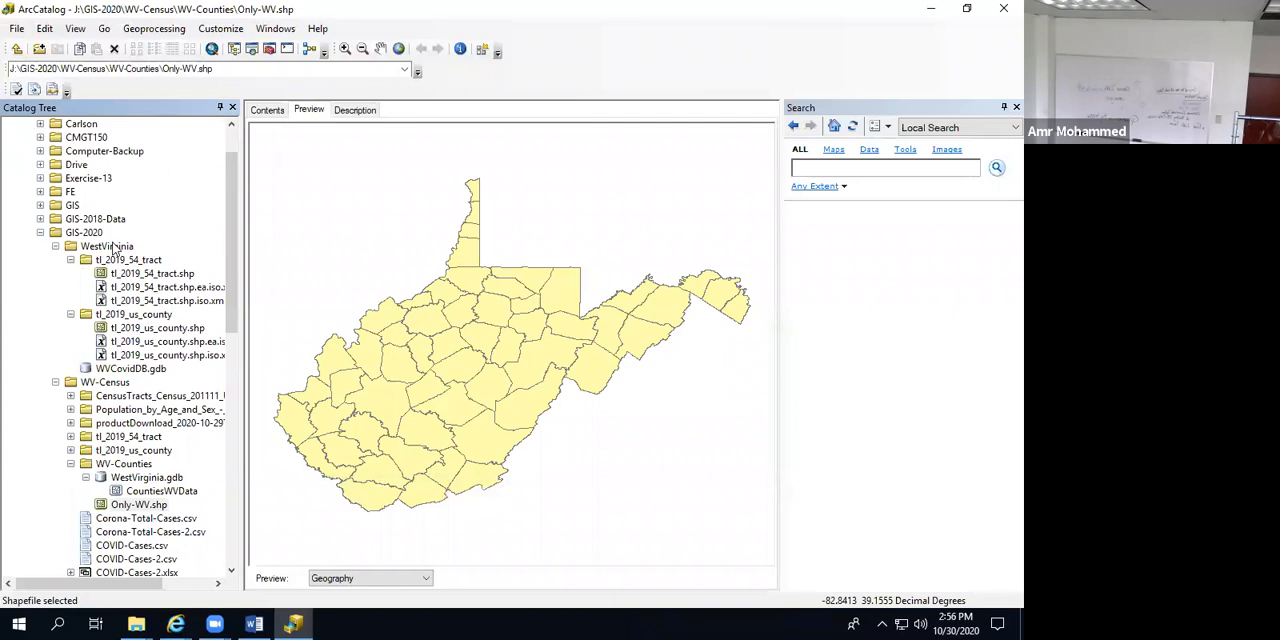
left_click(116, 370)
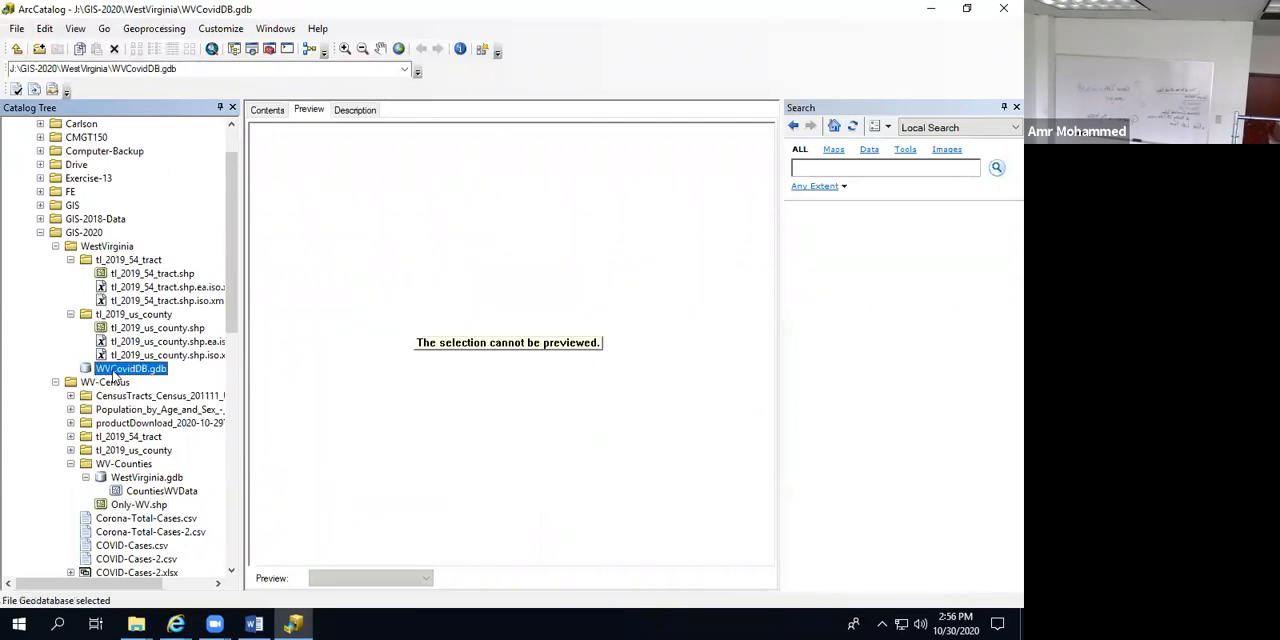
right_click(116, 372)
left_click(220, 418)
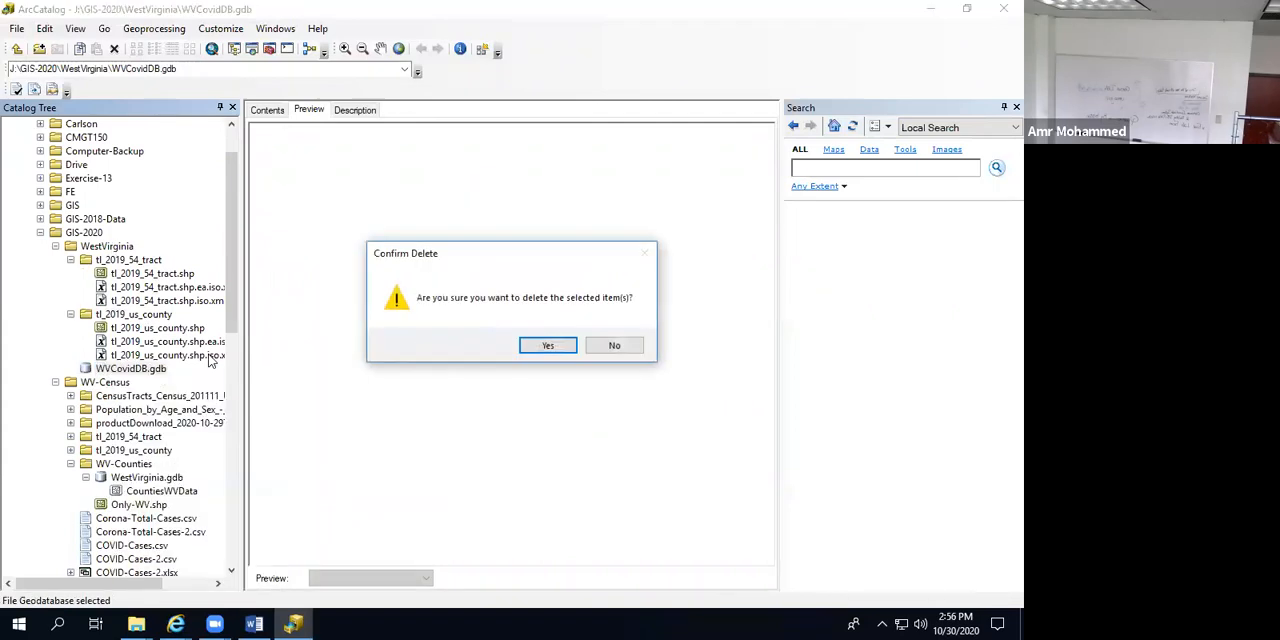
left_click(548, 346)
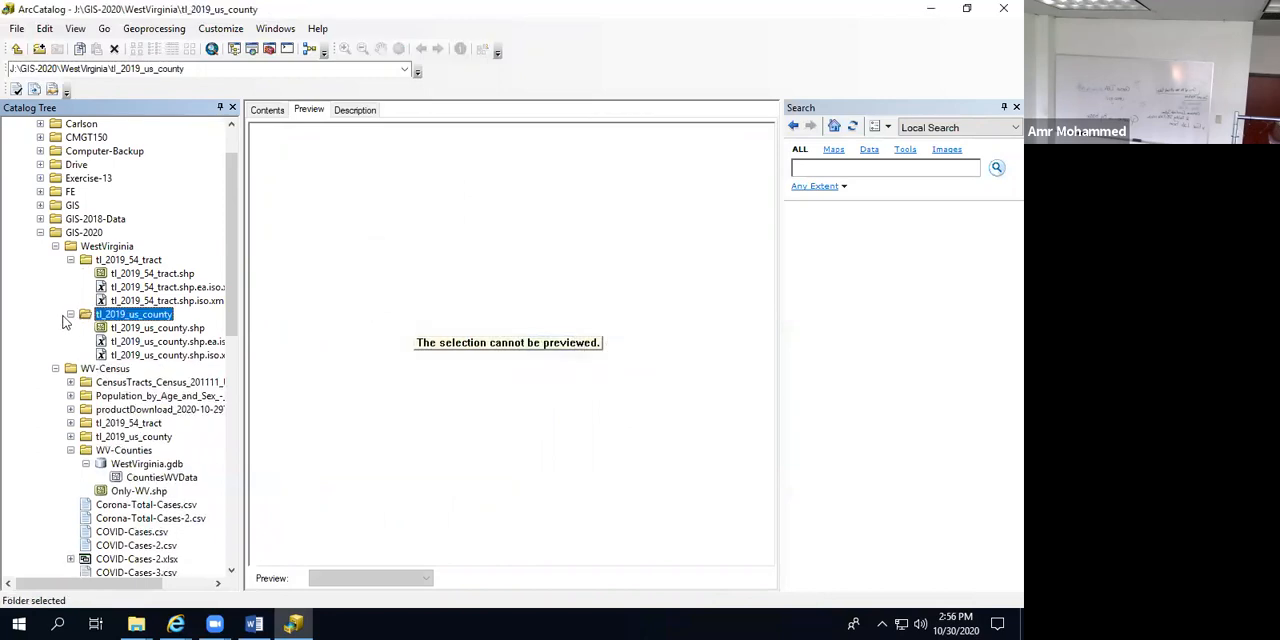
Step: Create a file geodatabase named WVCovidDB in the GIS-2020\WestVirginia folder
left_click(55, 246)
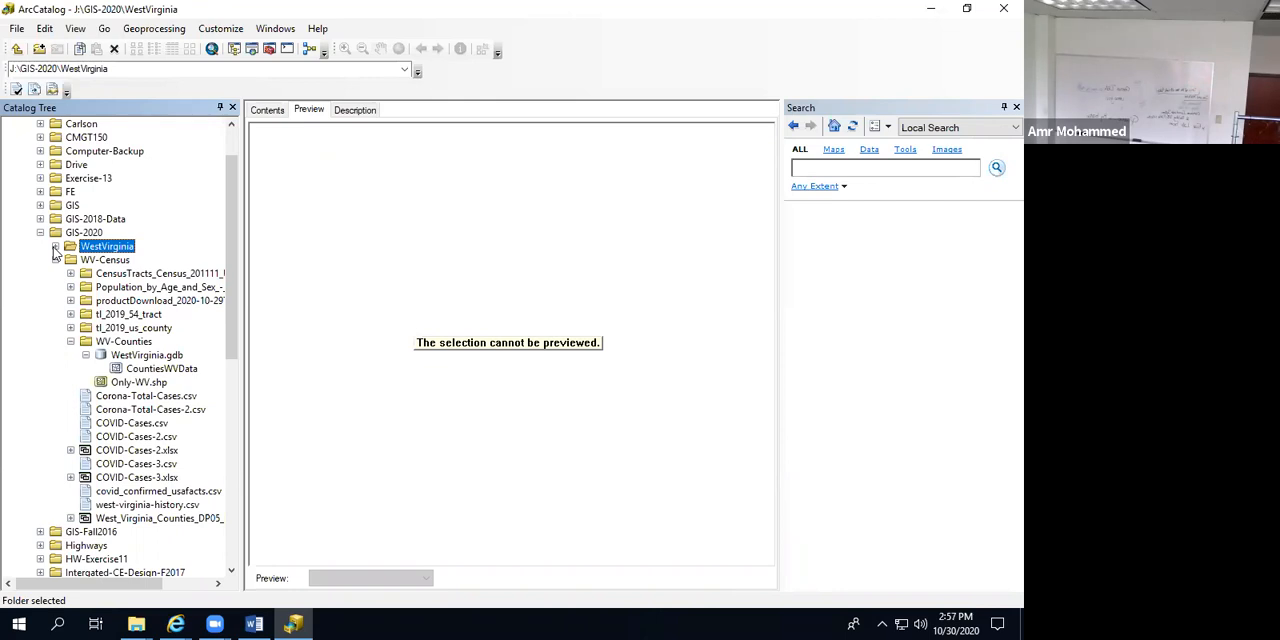
right_click(112, 251)
mouse_move(166, 347)
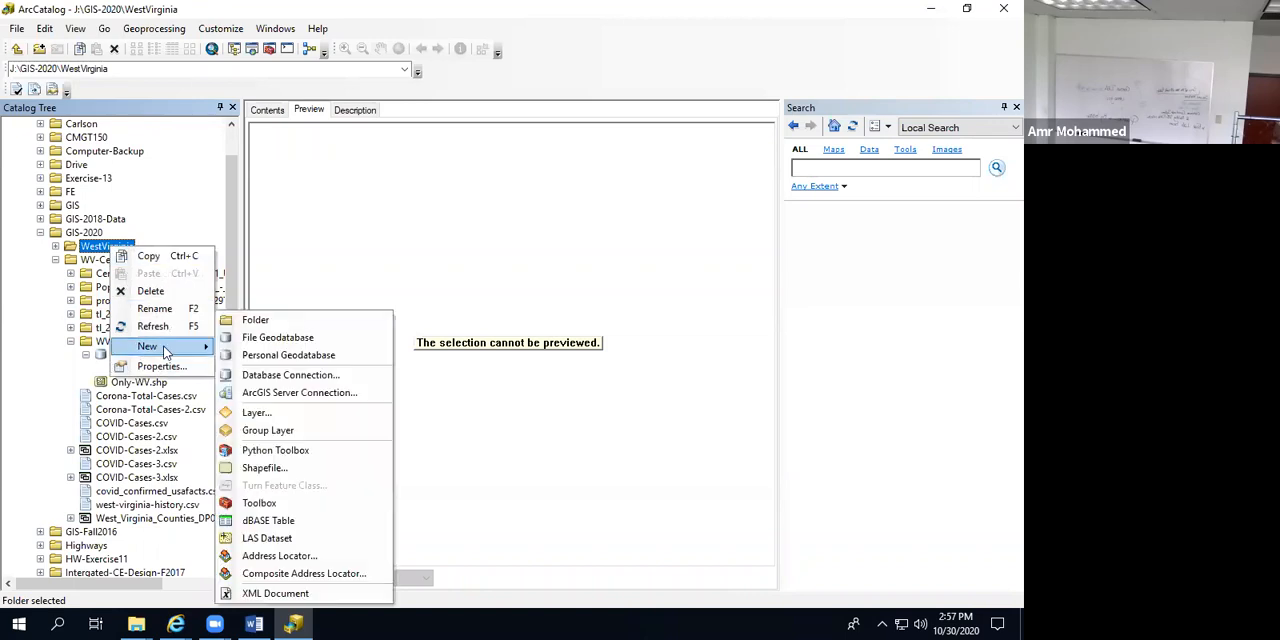
left_click(296, 340)
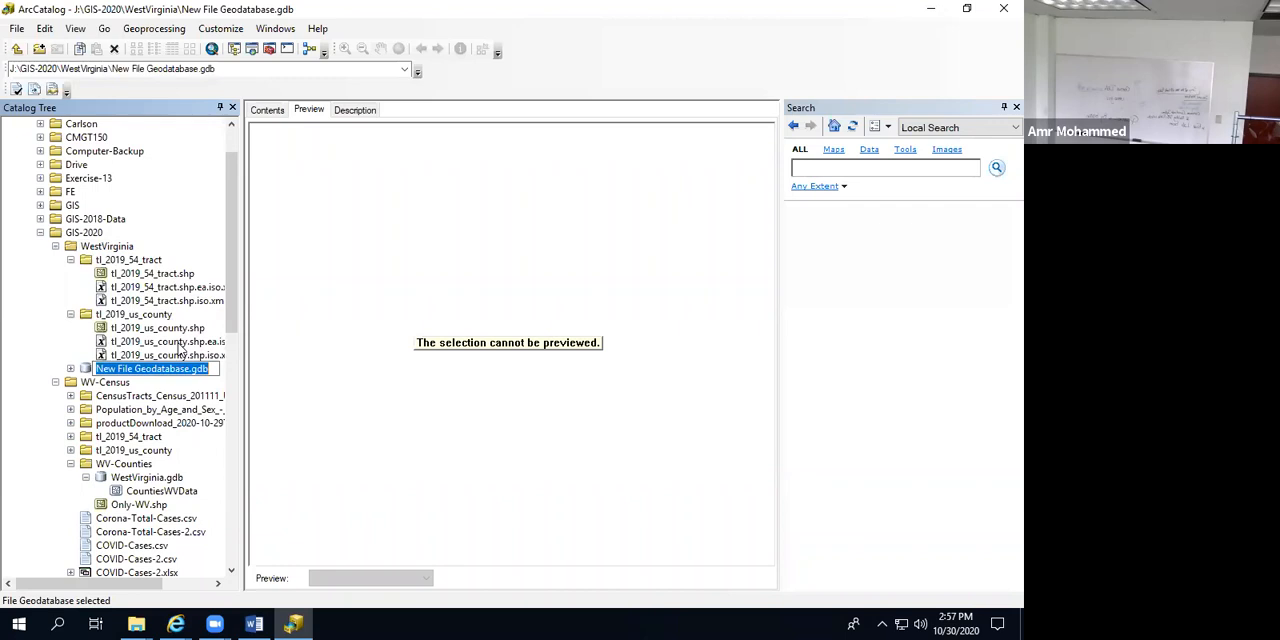
type("WV")
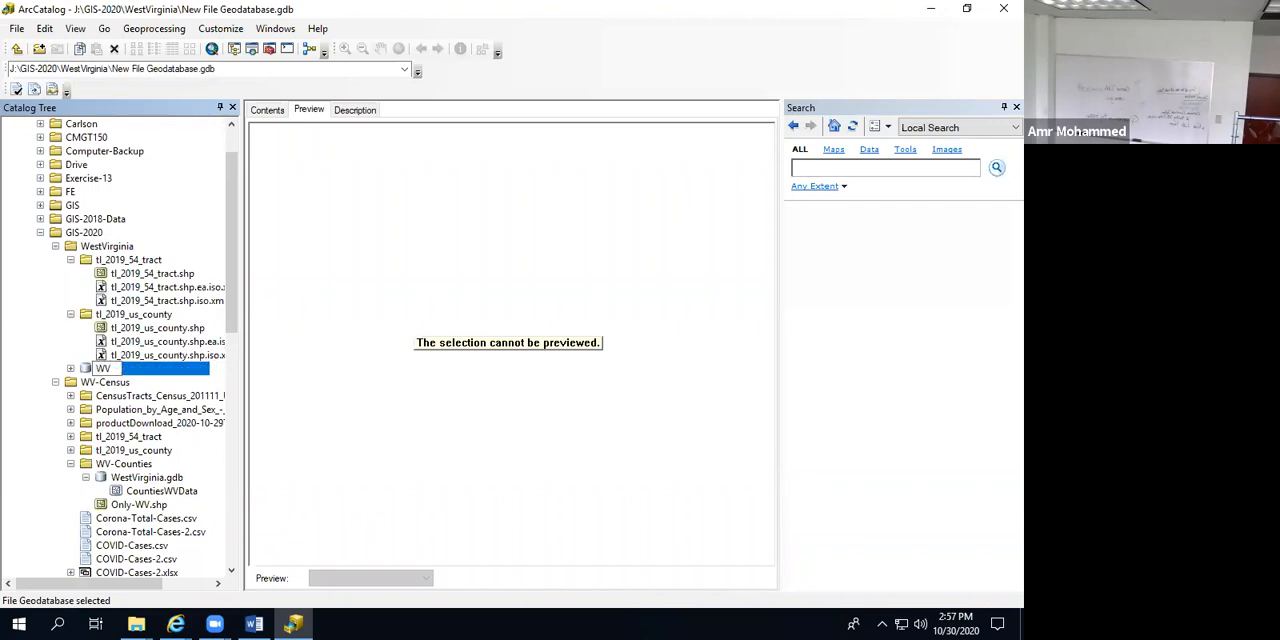
type("CovidDB")
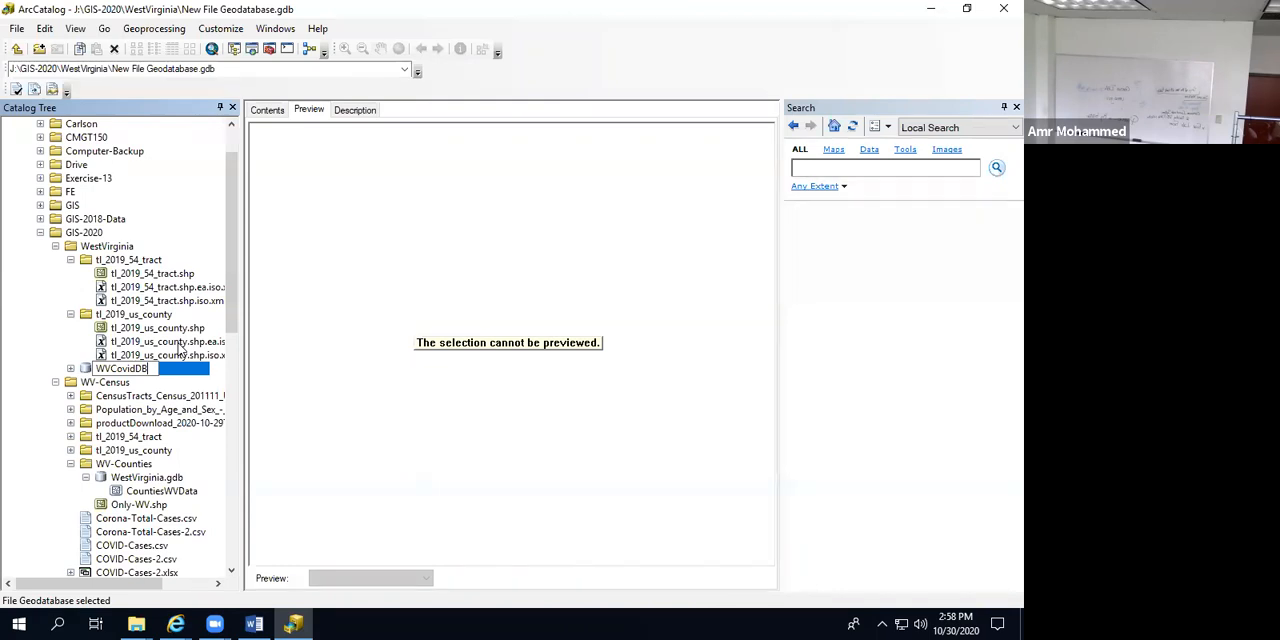
left_click(84, 370)
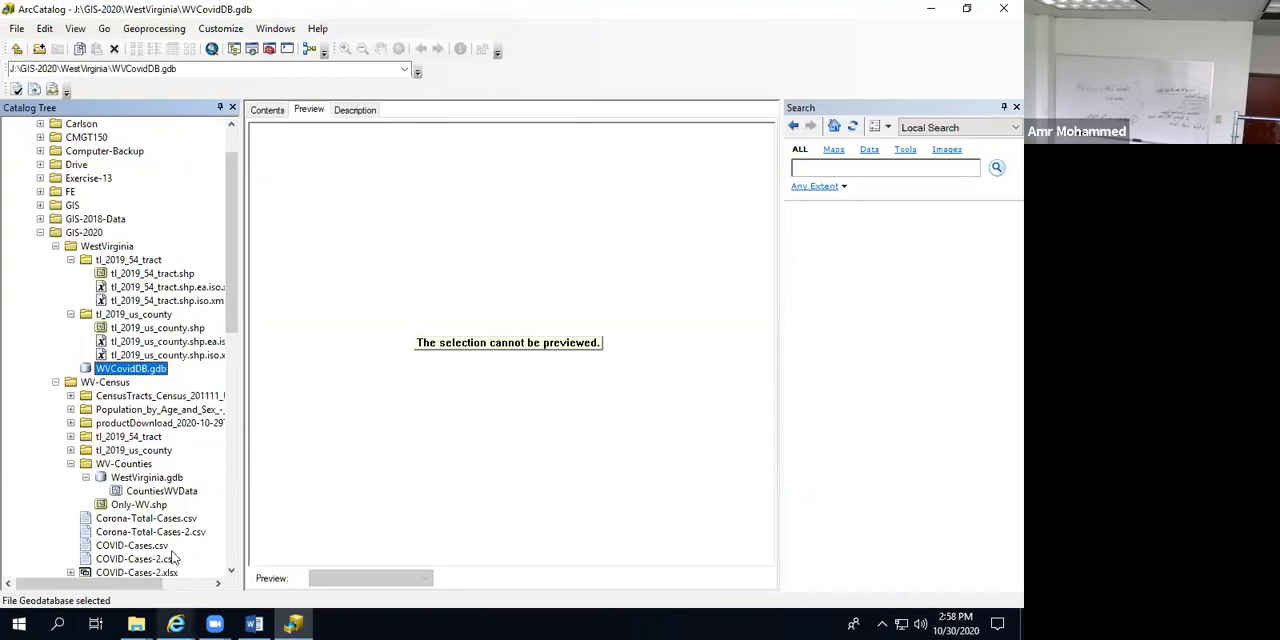
Step: Select the Only-WV.shp shapefile in the WV-Census\WV-Counties folder to preview its geography
left_click(139, 504)
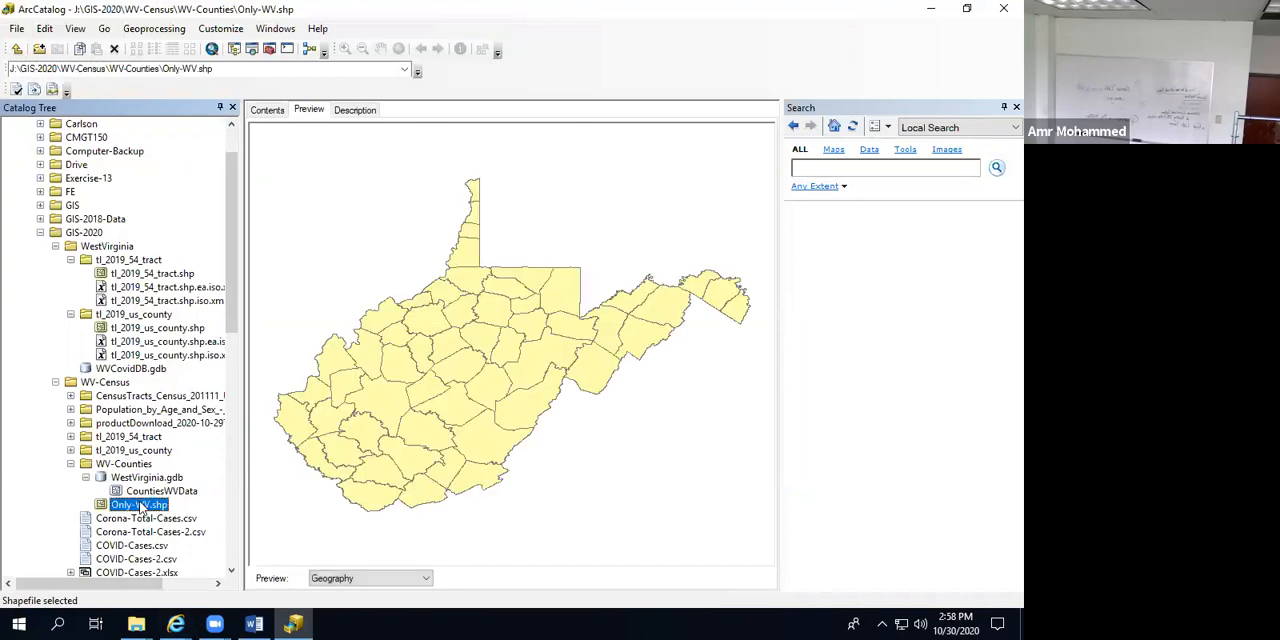
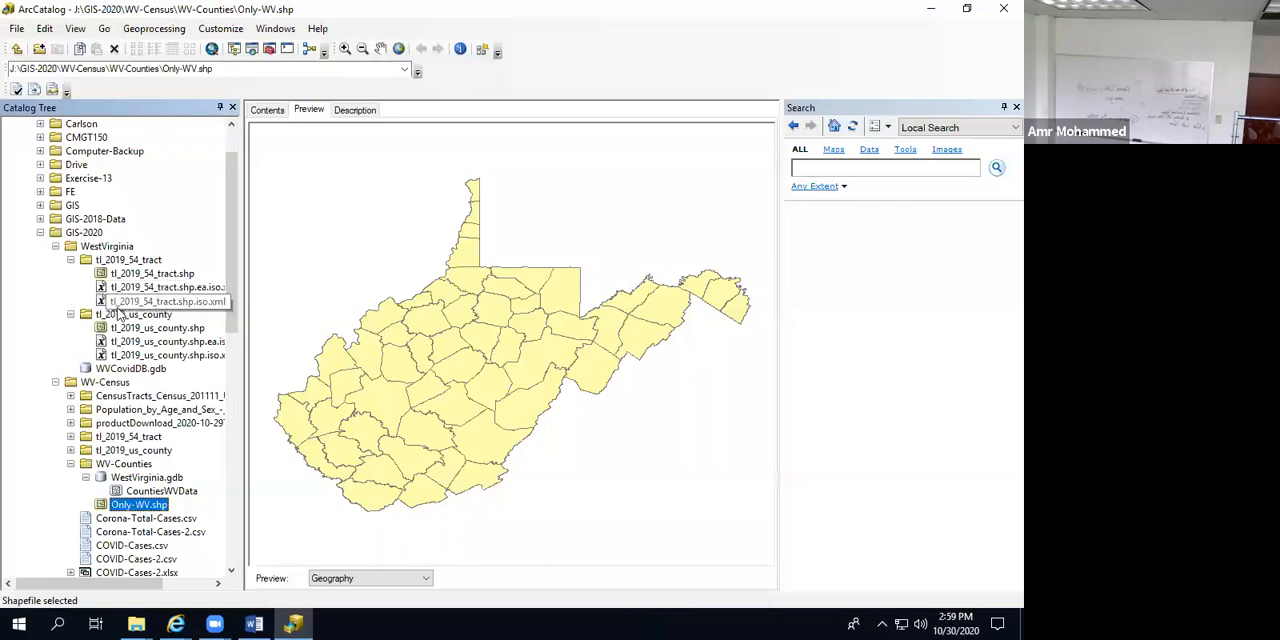
Step: Launch ArcMap and start a new blank map
left_click(212, 49)
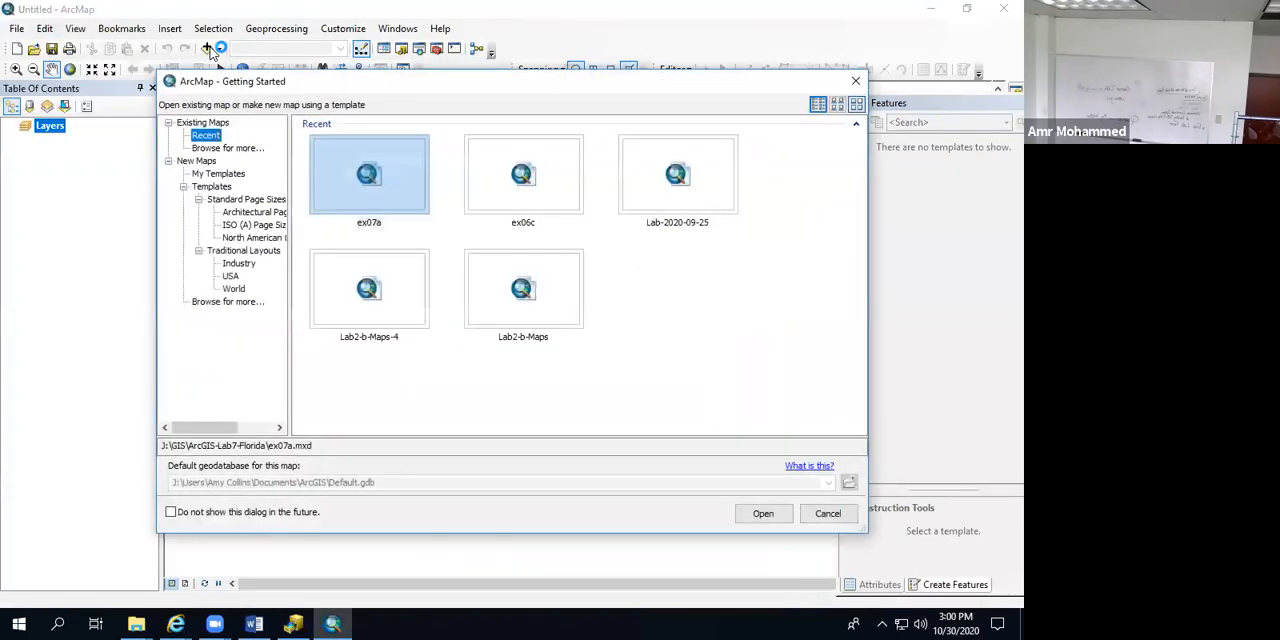
left_click(198, 161)
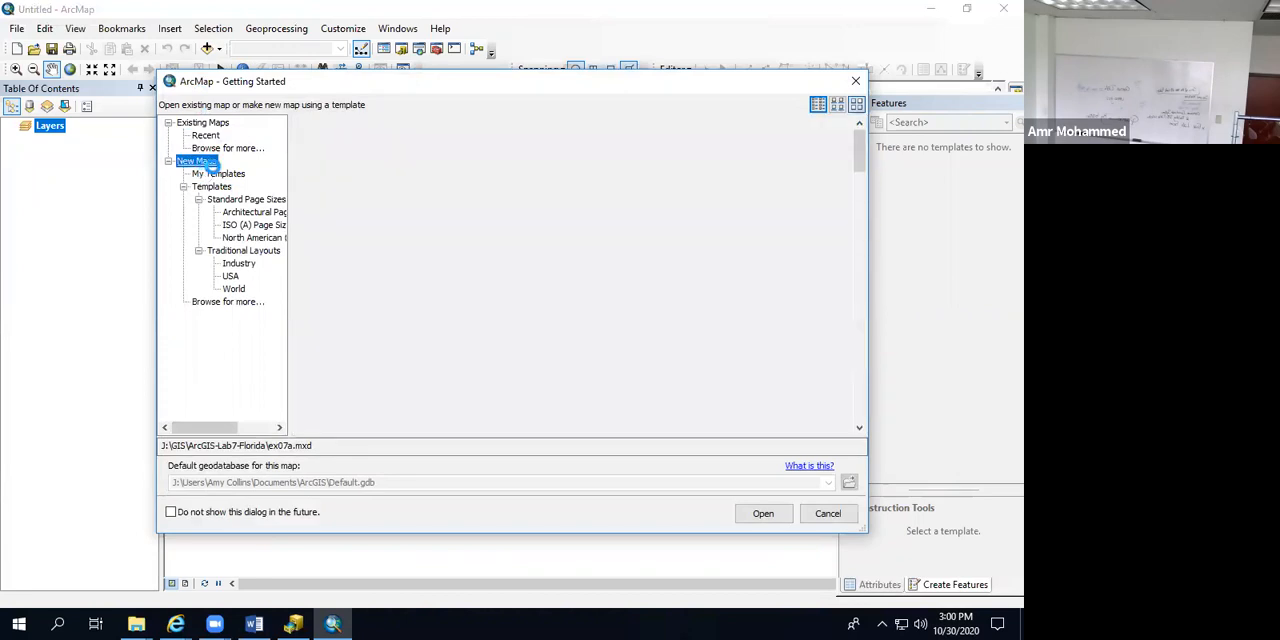
left_click(389, 186)
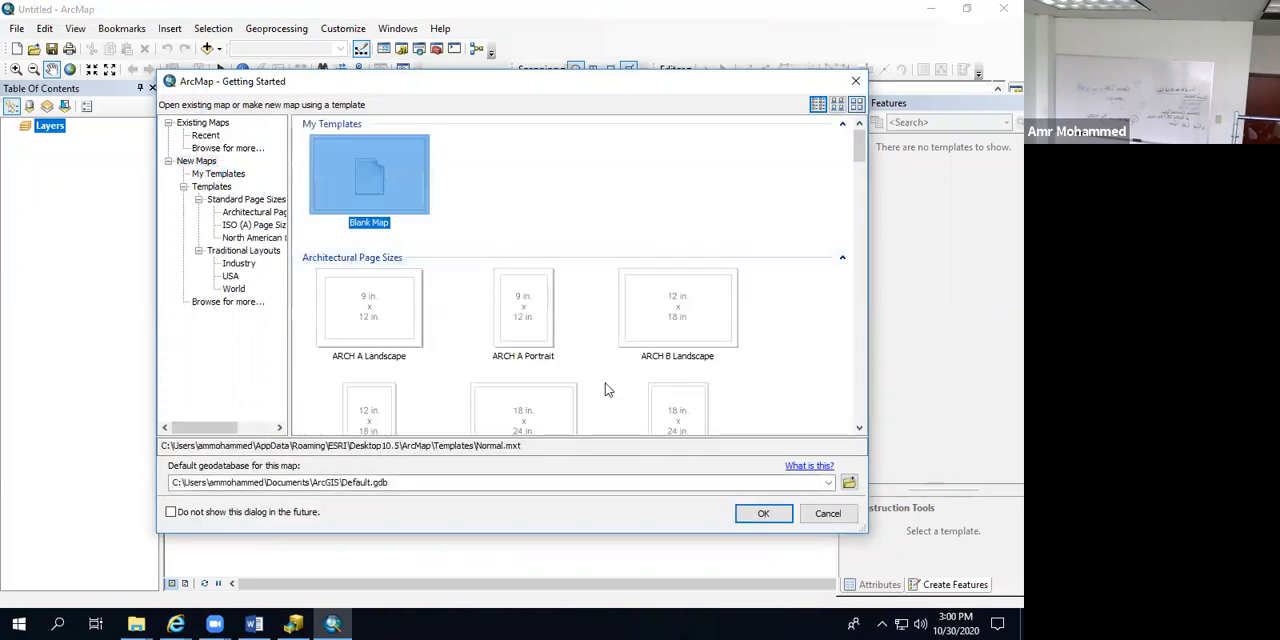
left_click(762, 510)
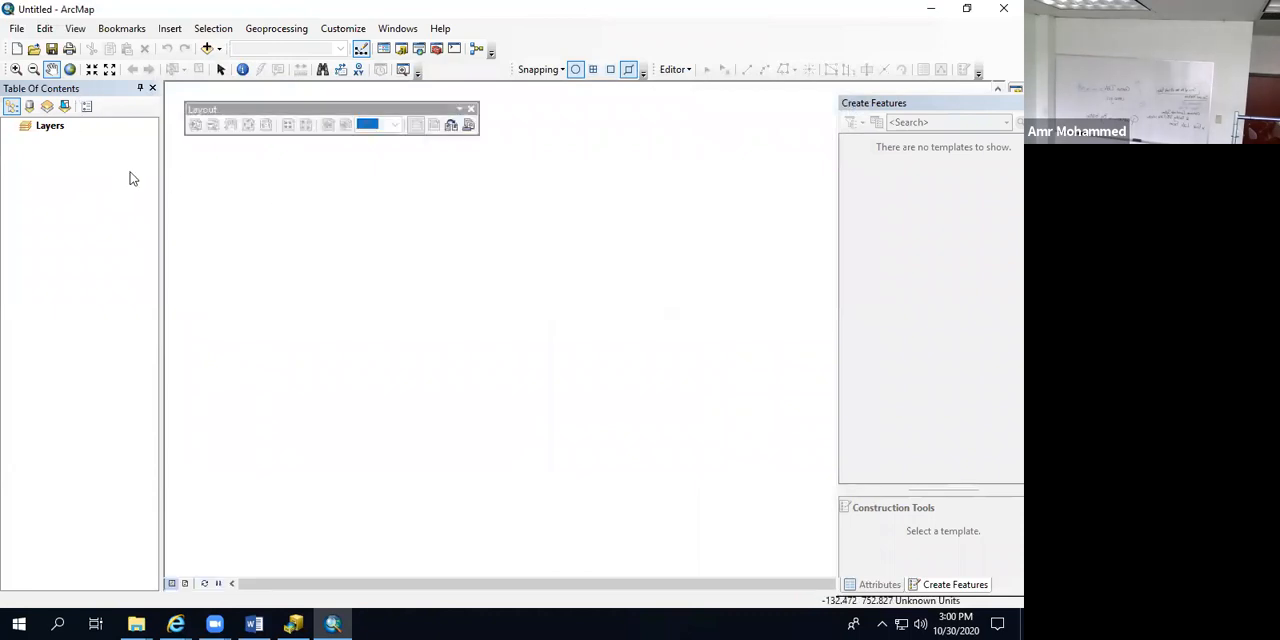
Step: Add the Only-WV.shp shapefile from J:\GIS-2020\WV-Census\WV-Counties to the map
left_click(207, 48)
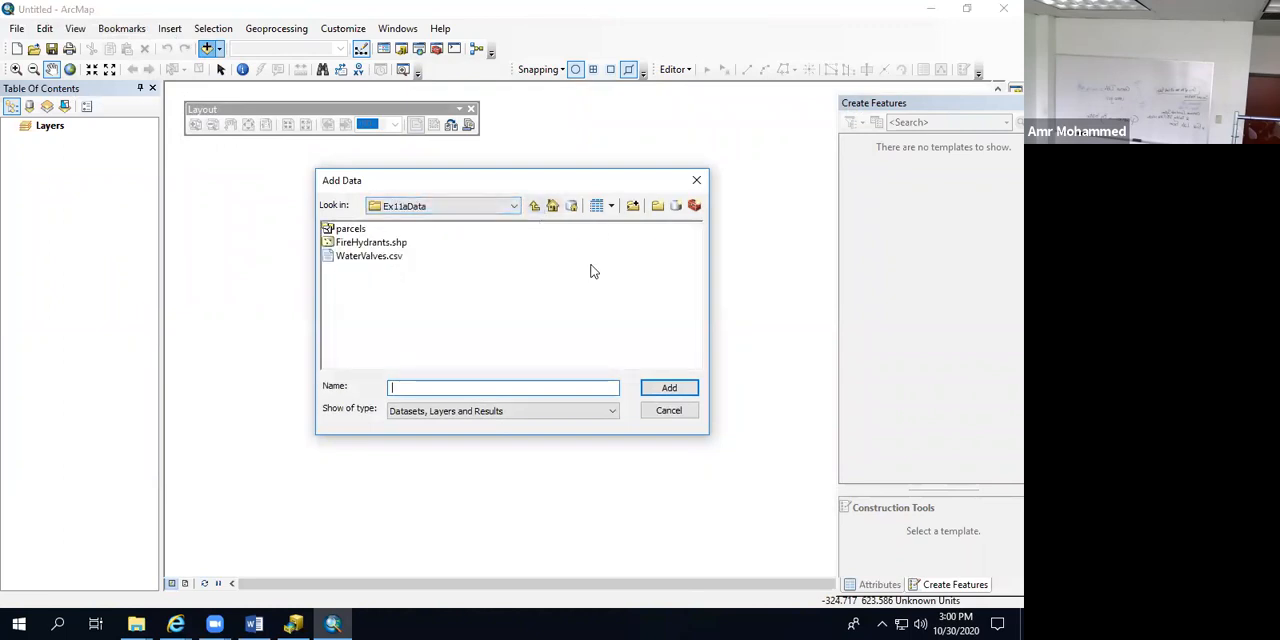
left_click(534, 207)
left_click(534, 207)
left_click(534, 207)
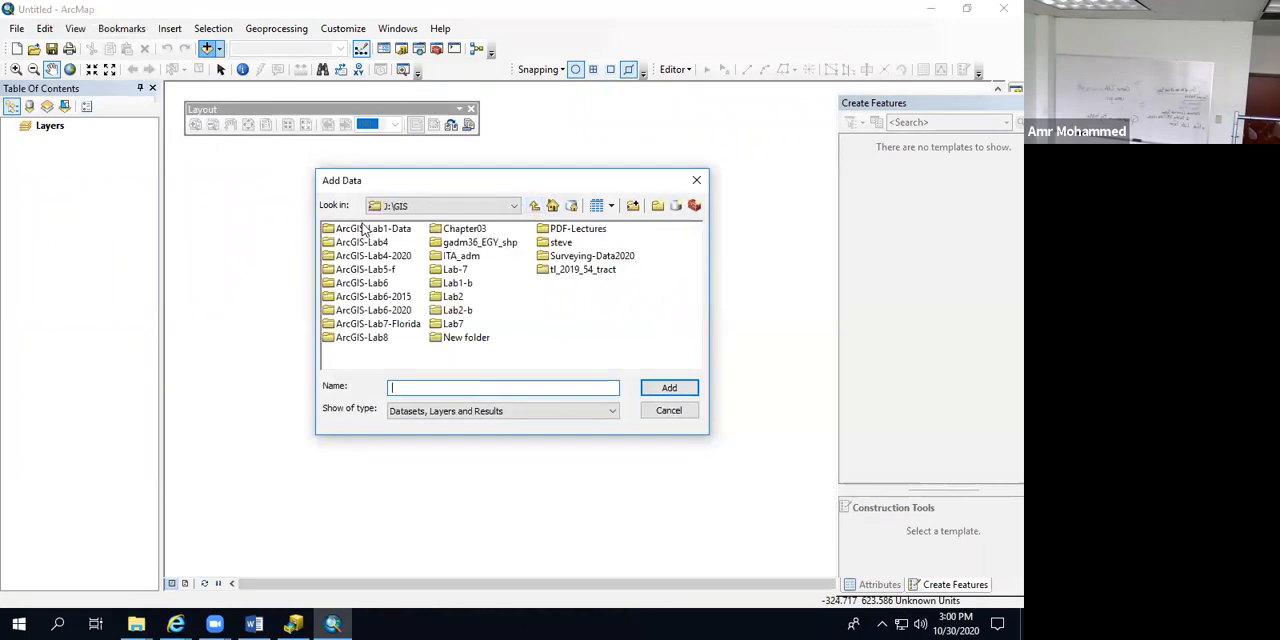
left_click(534, 207)
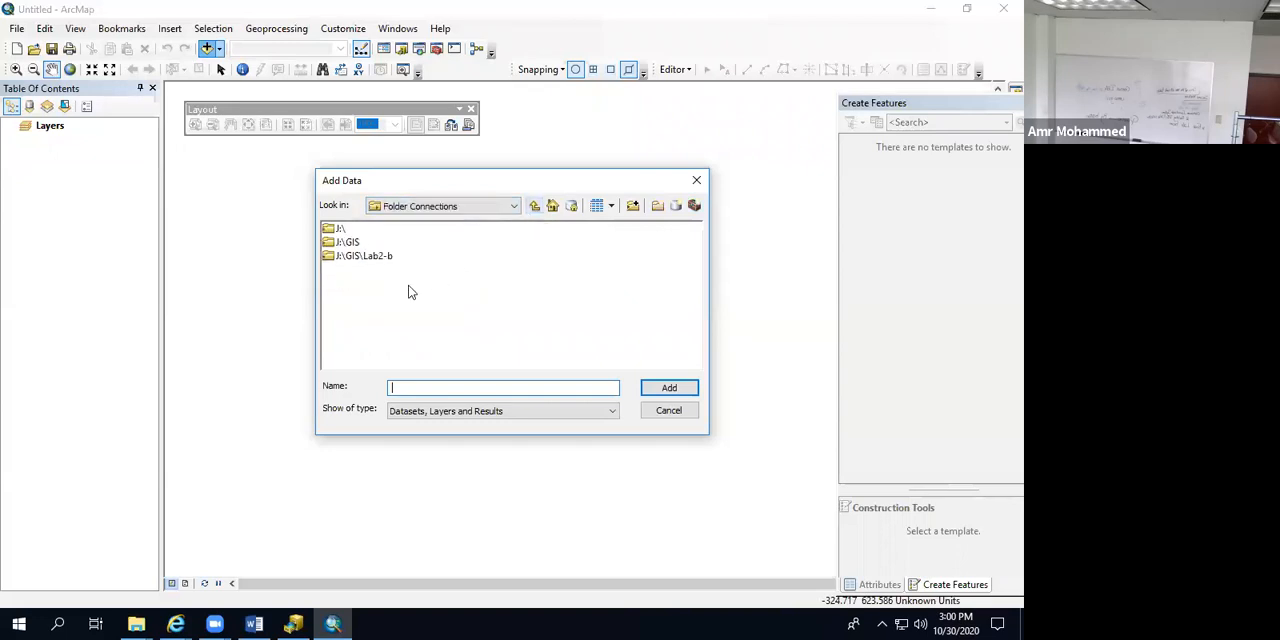
double_click(334, 228)
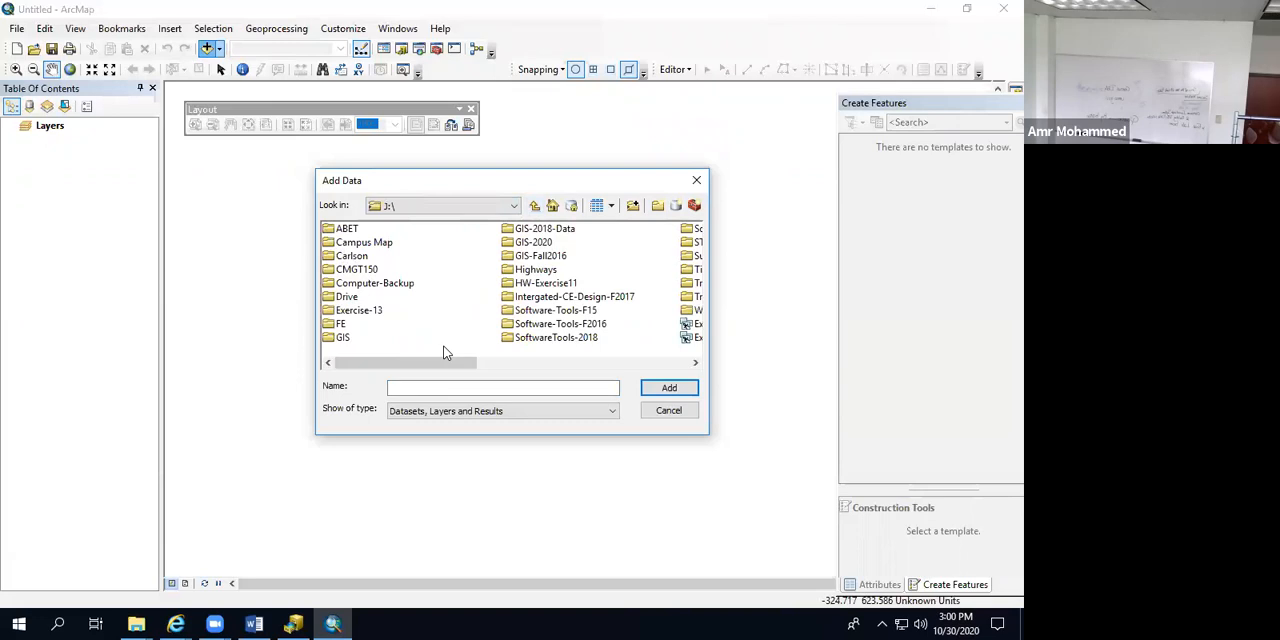
double_click(548, 243)
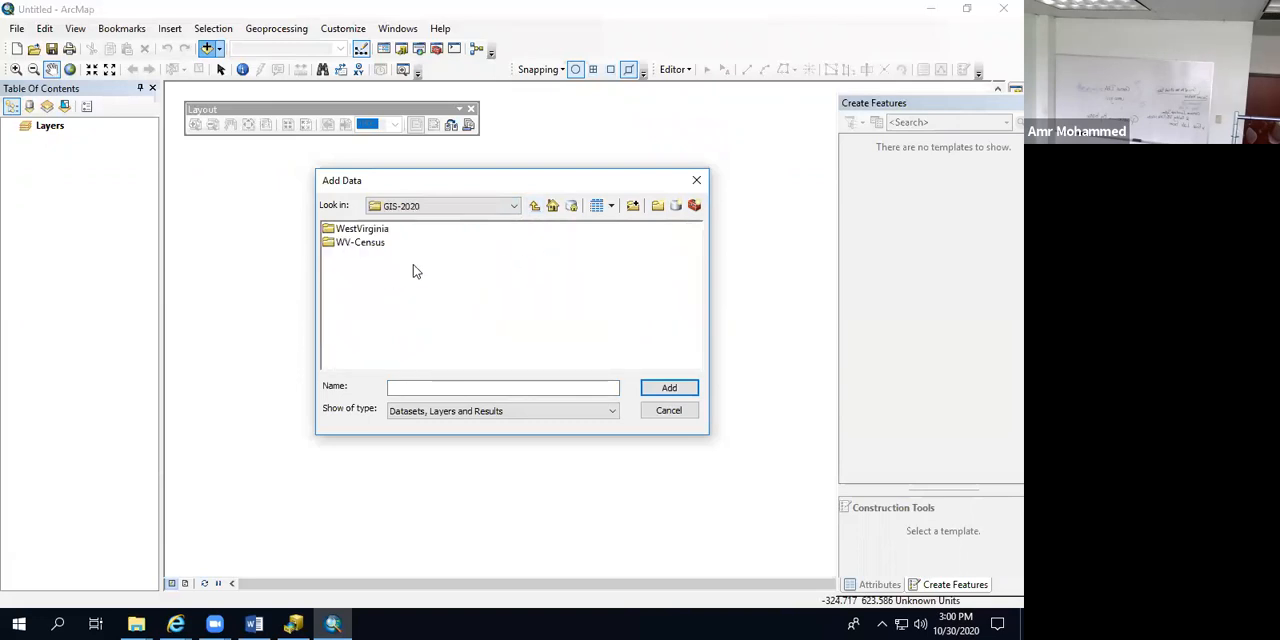
double_click(330, 243)
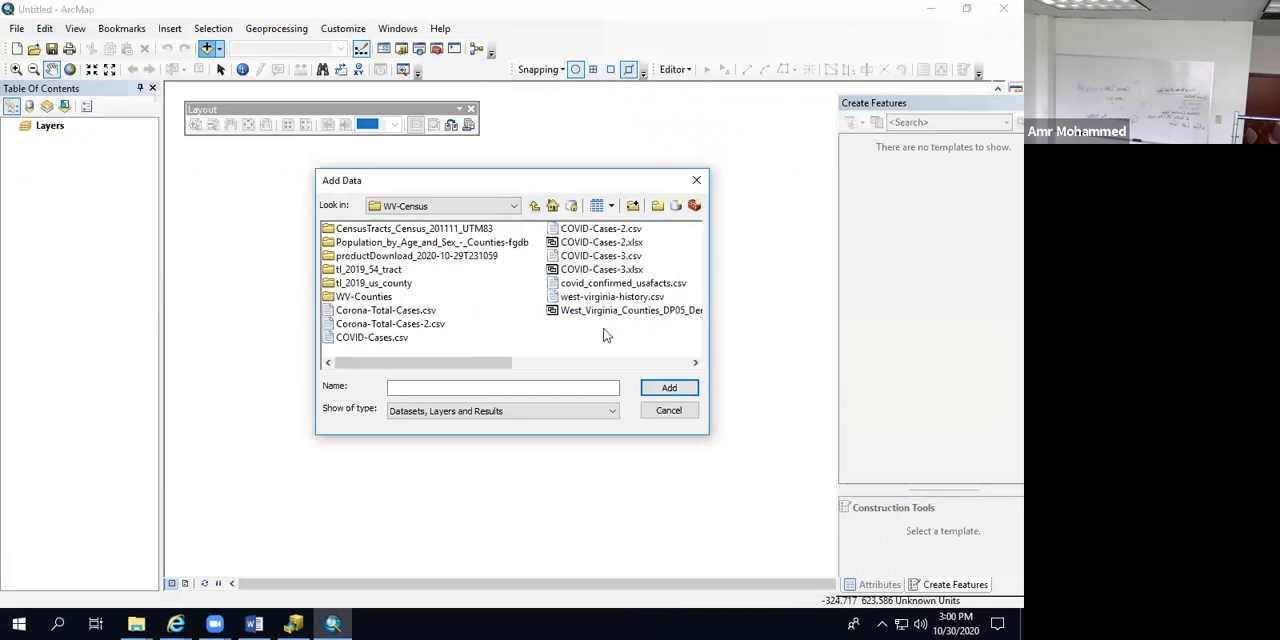
left_click(590, 314)
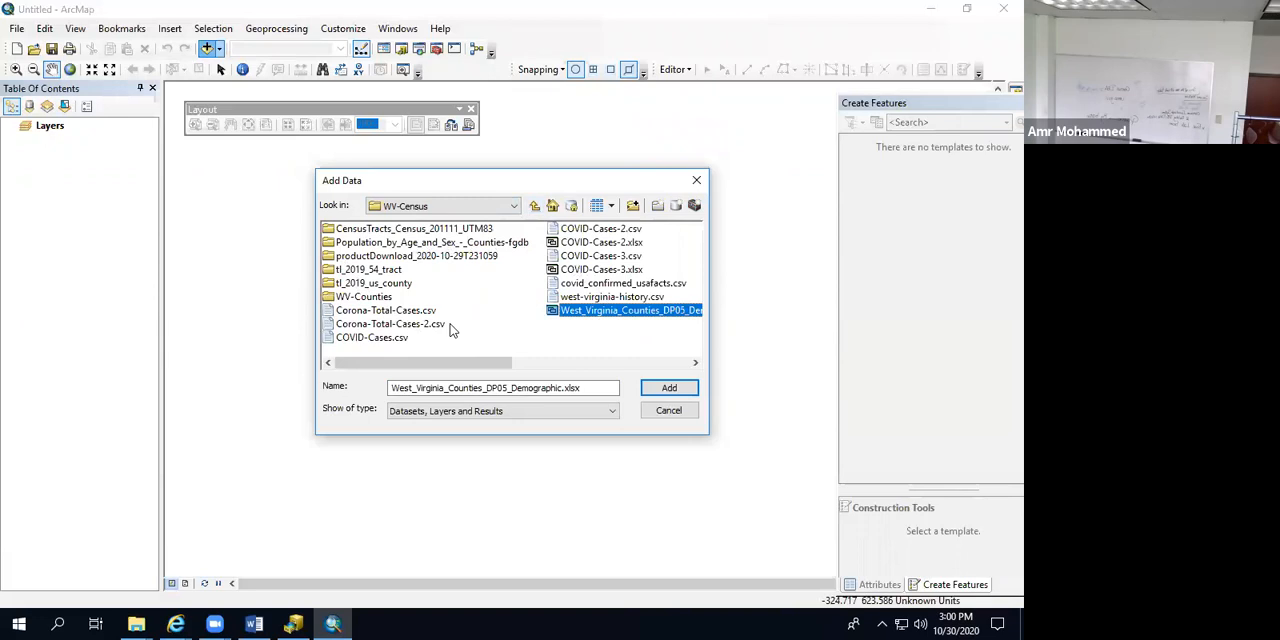
double_click(338, 300)
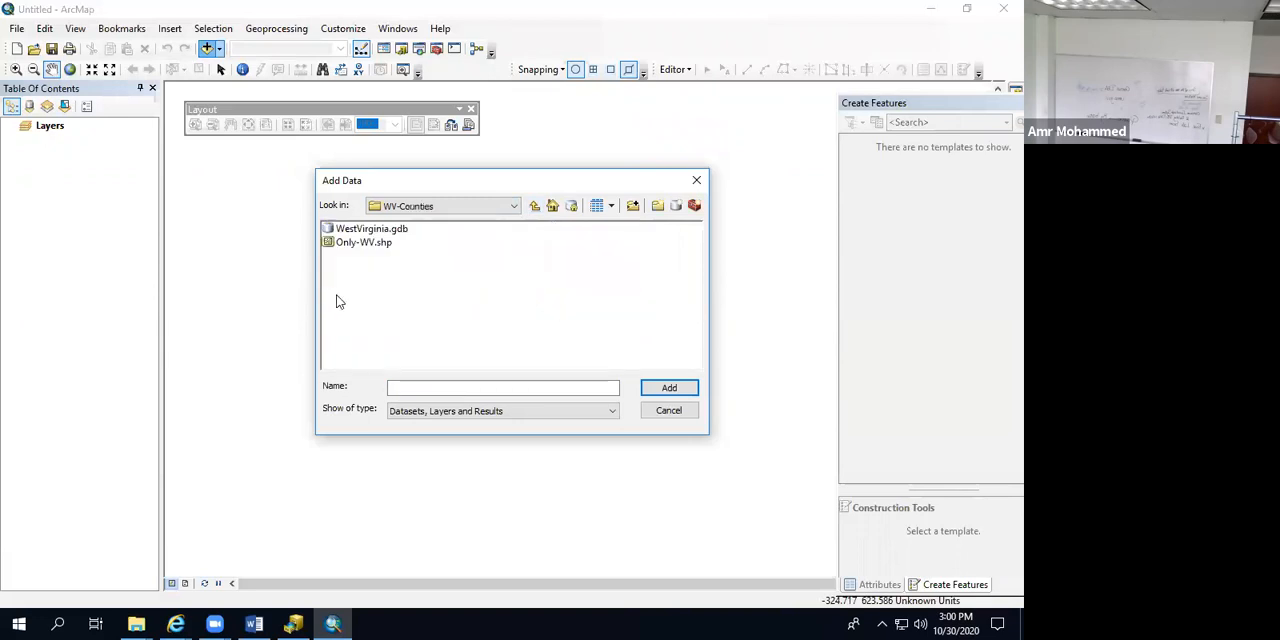
left_click(360, 243)
left_click(660, 387)
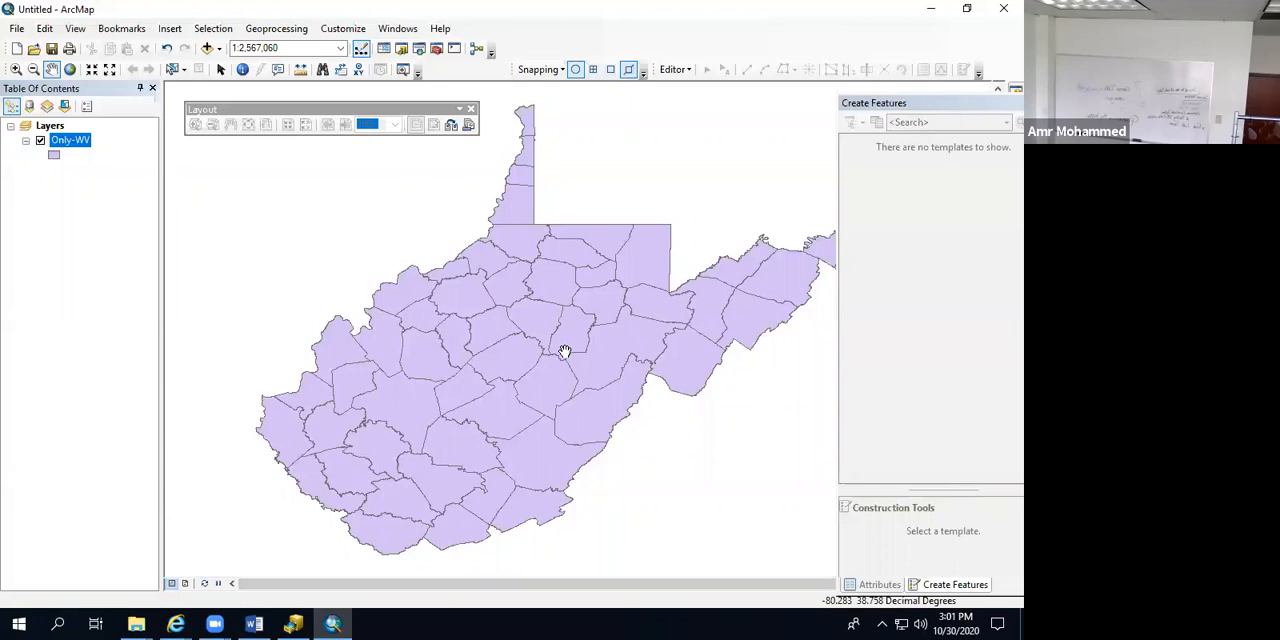
right_click(70, 146)
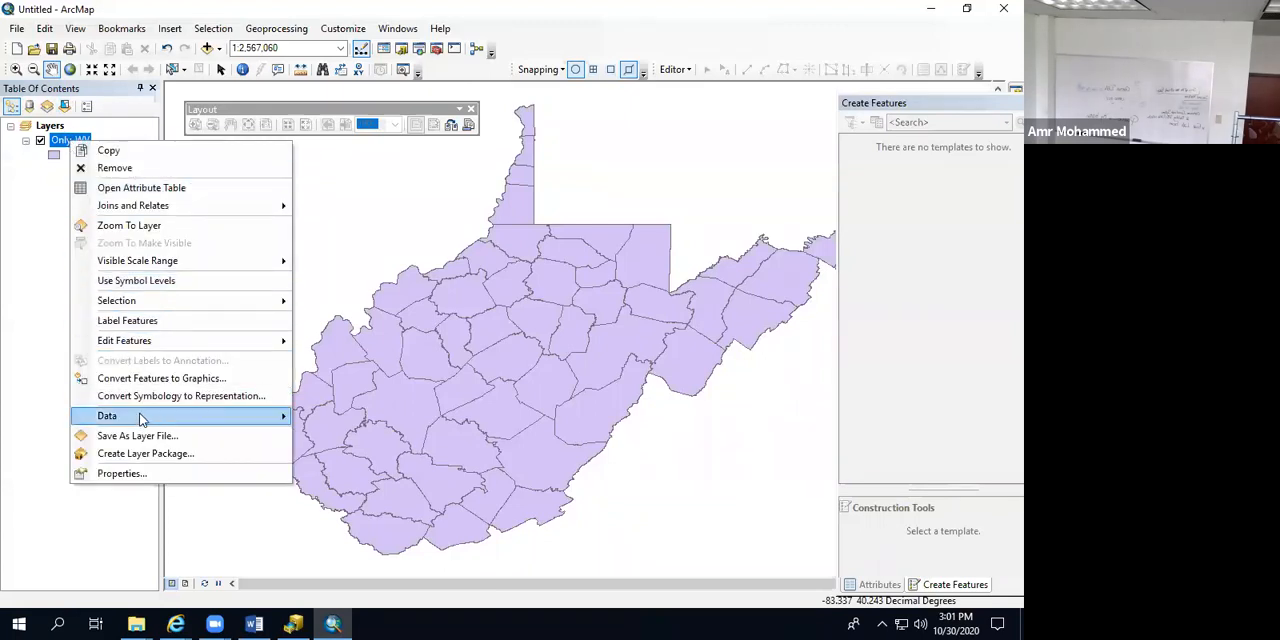
mouse_move(140, 421)
left_click(340, 435)
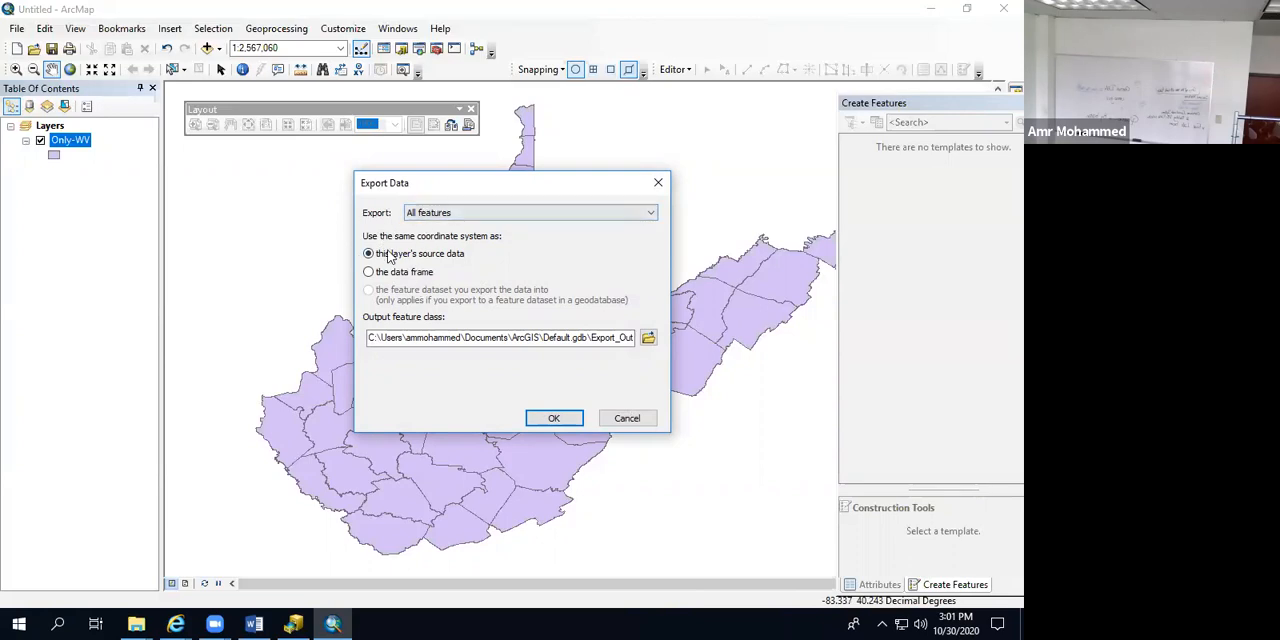
left_click(648, 337)
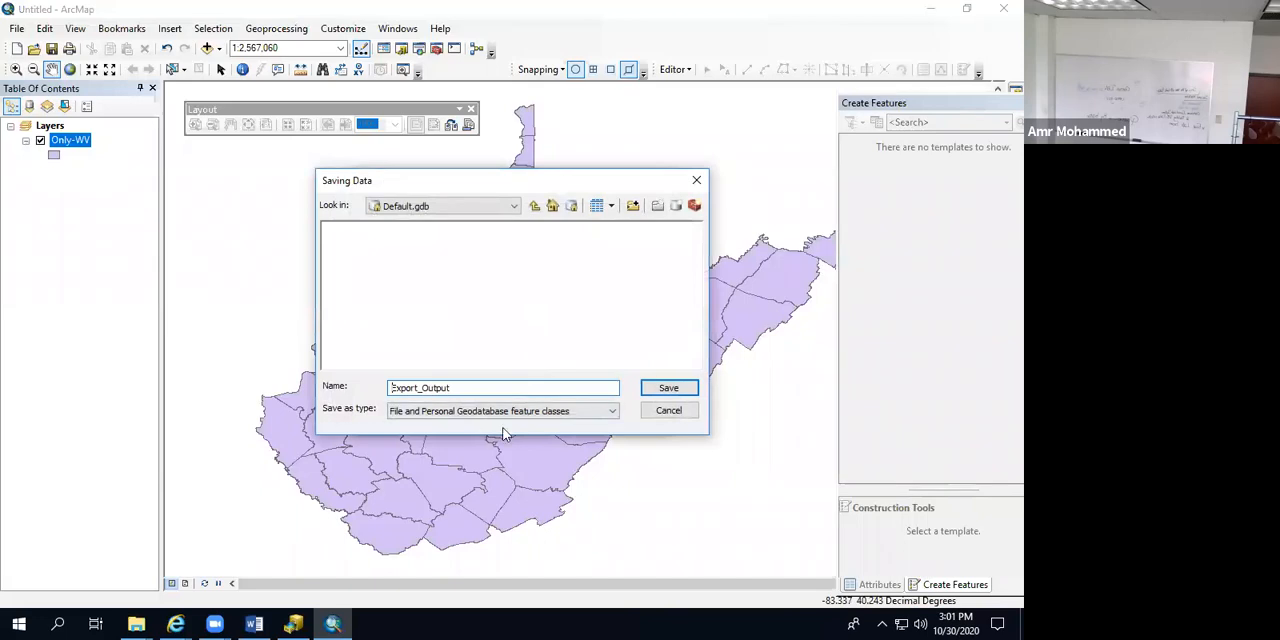
left_click(457, 411)
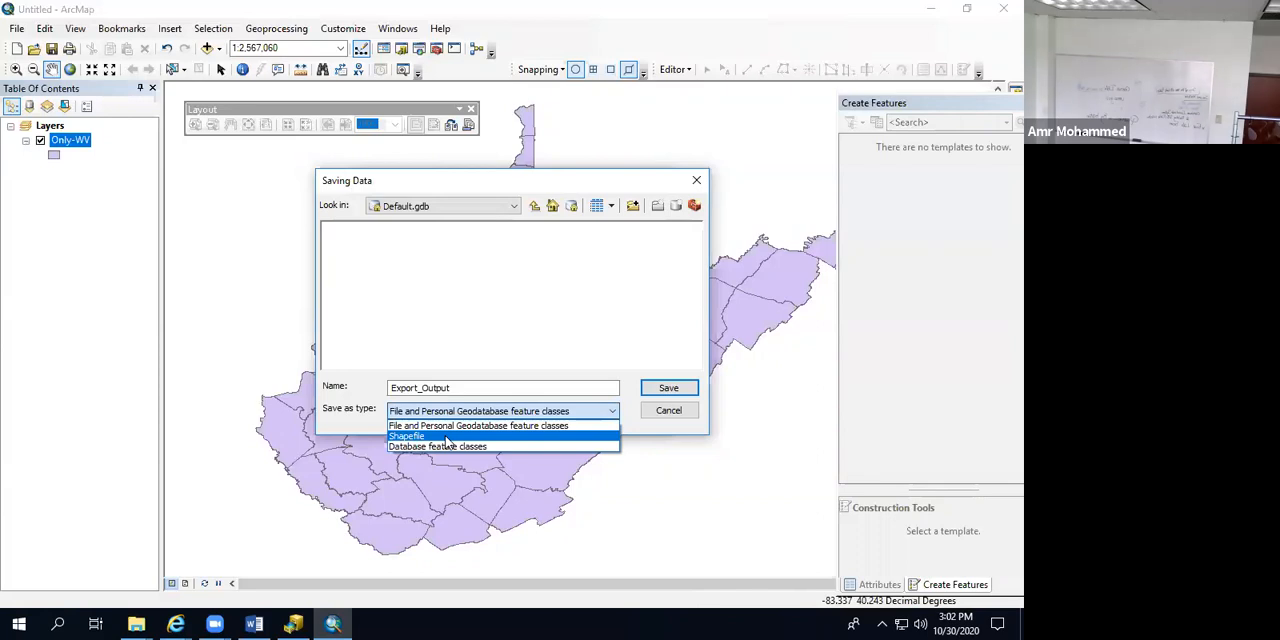
left_click(669, 410)
Step: Switch to ArcCatalog and start a single export to geodatabase for Only-WV.shp in the WV-Counties folder
left_click(294, 622)
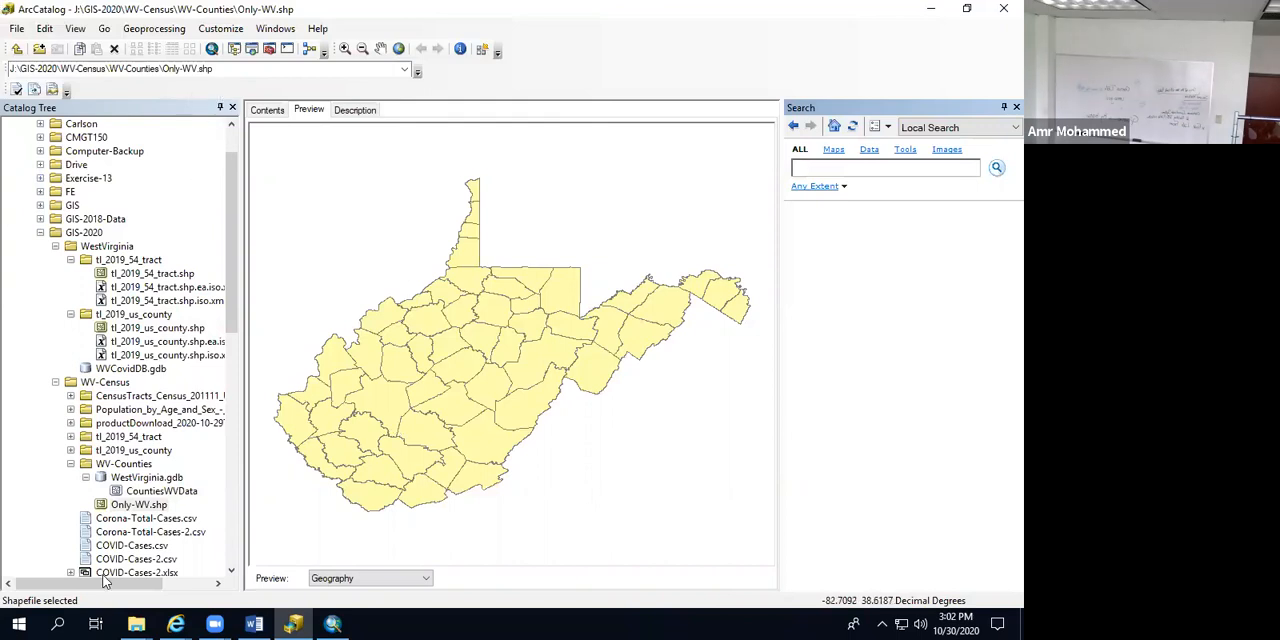
left_click(137, 507)
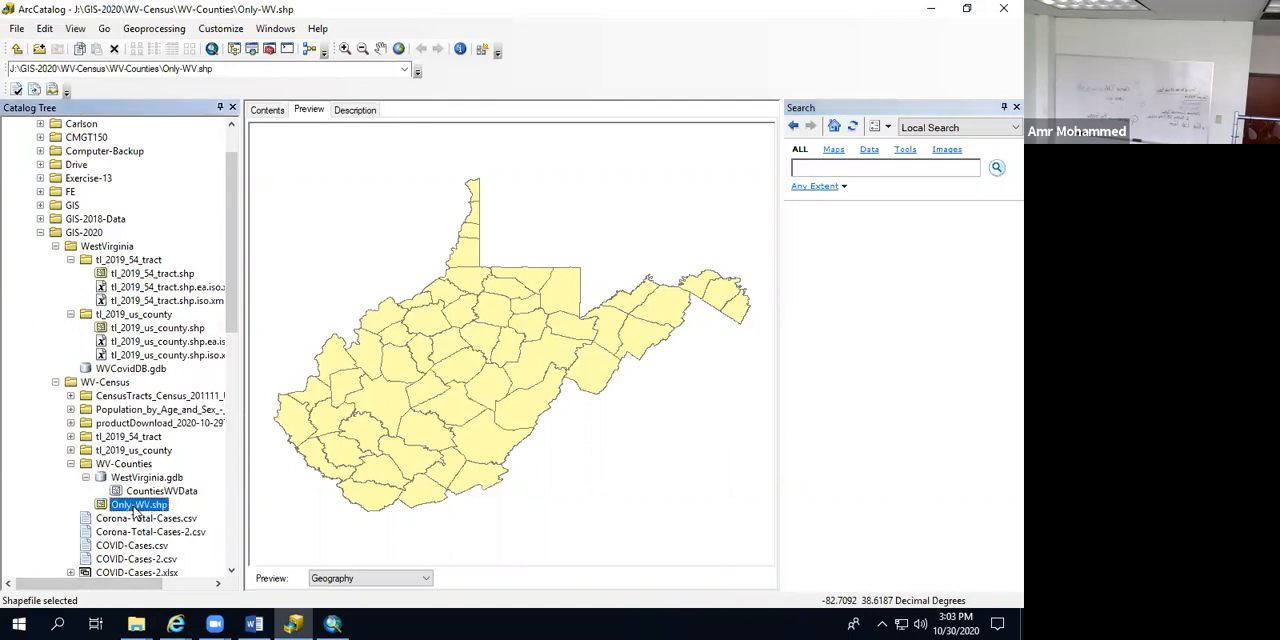
right_click(134, 511)
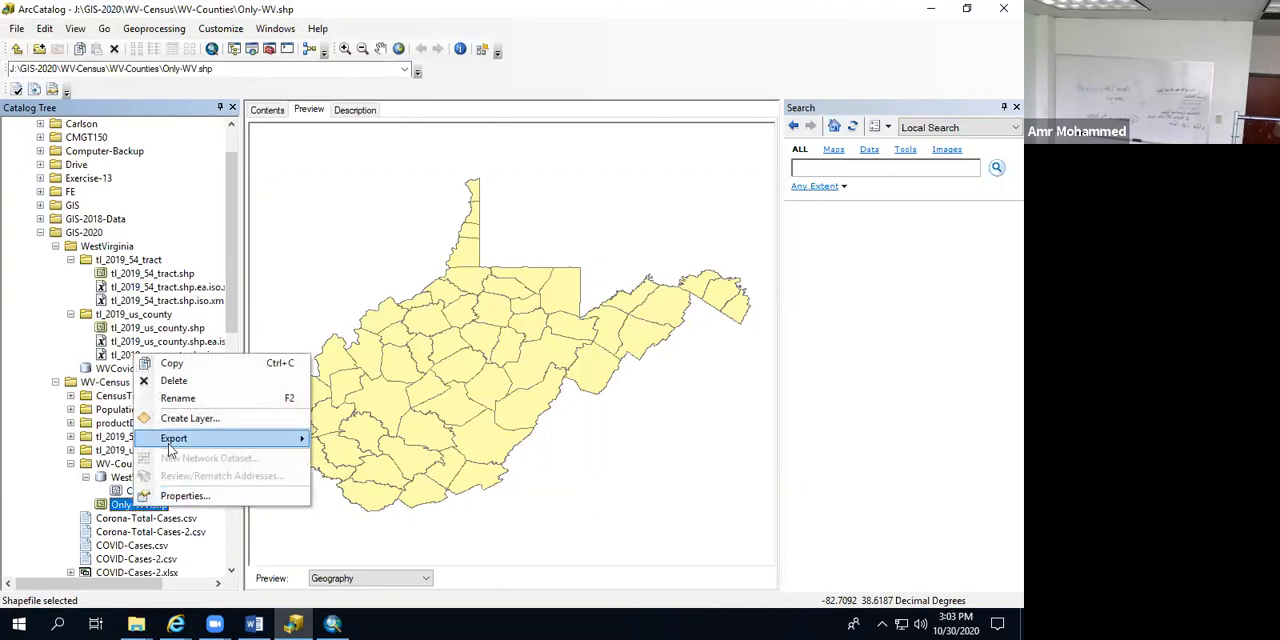
mouse_move(174, 443)
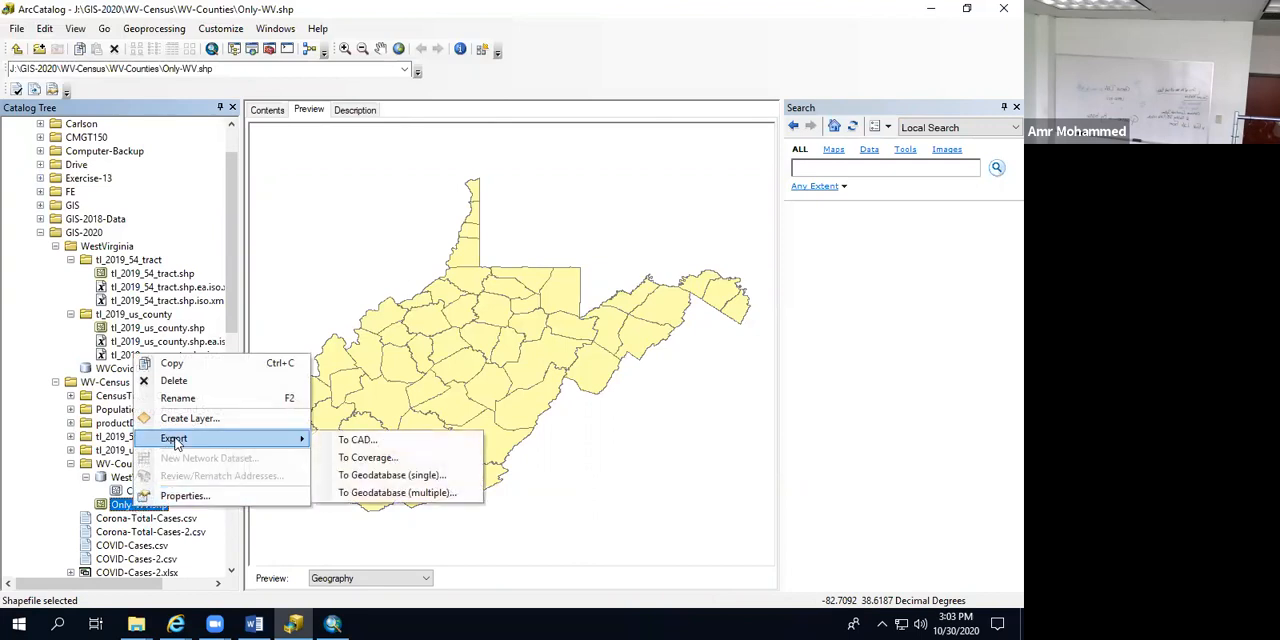
left_click(370, 476)
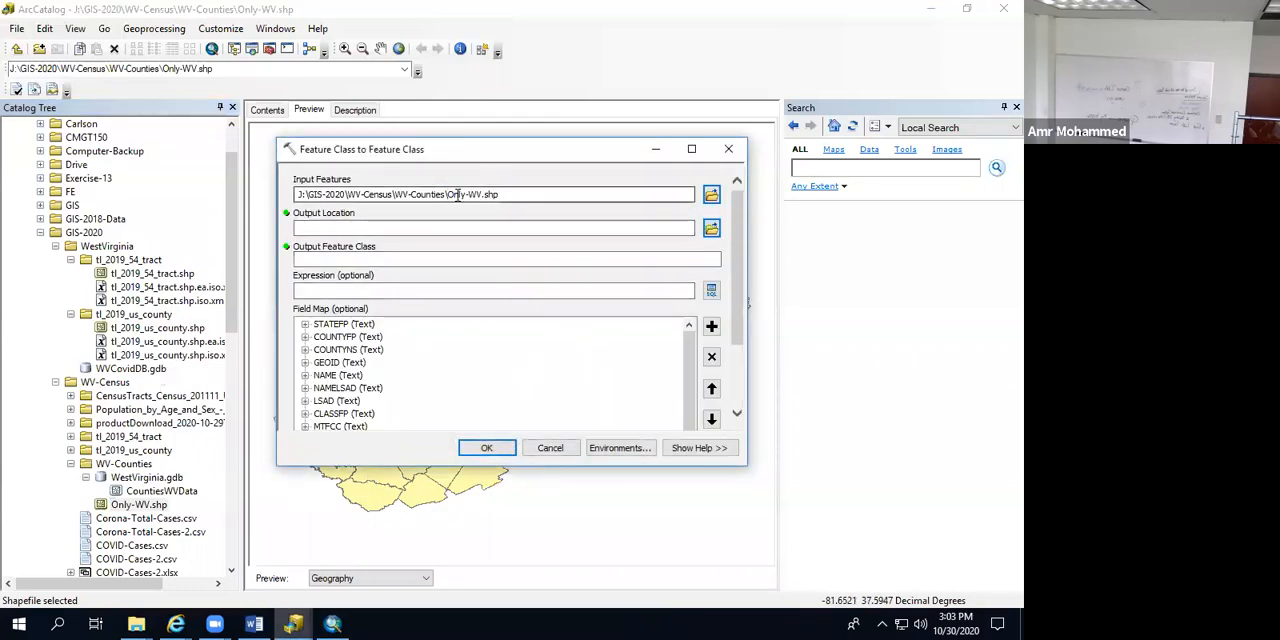
Step: Browse for the output location into WVCovidDB.gdb in the GIS-2020\WestVirginia folder
left_click(711, 229)
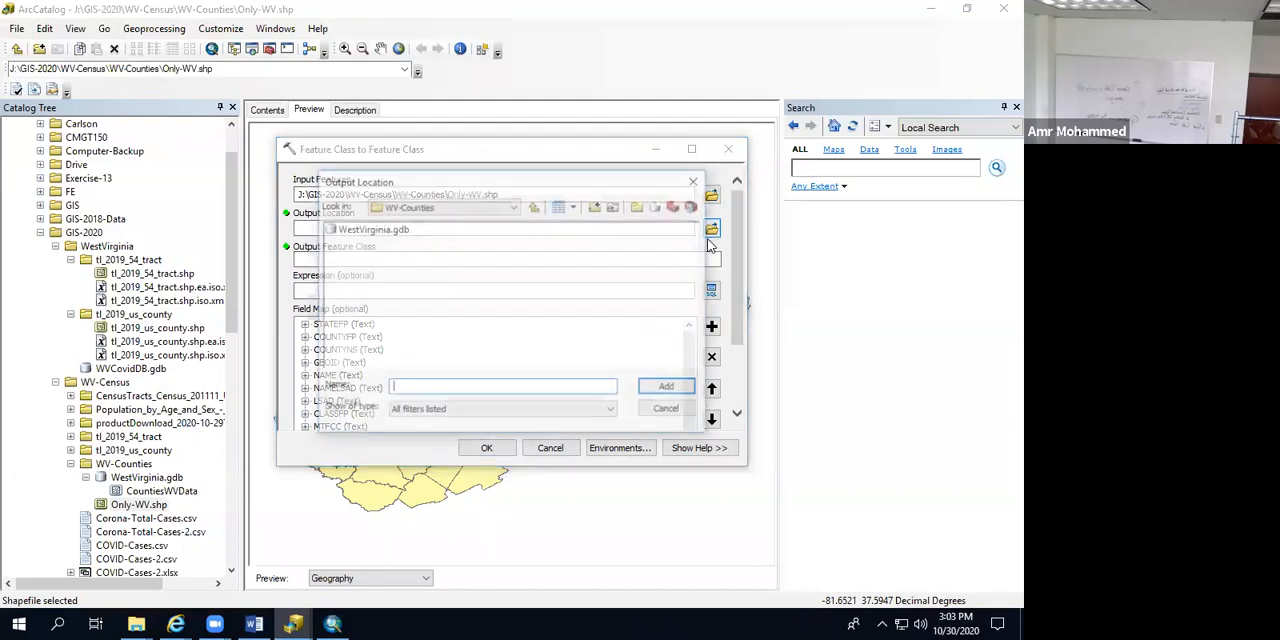
left_click(535, 206)
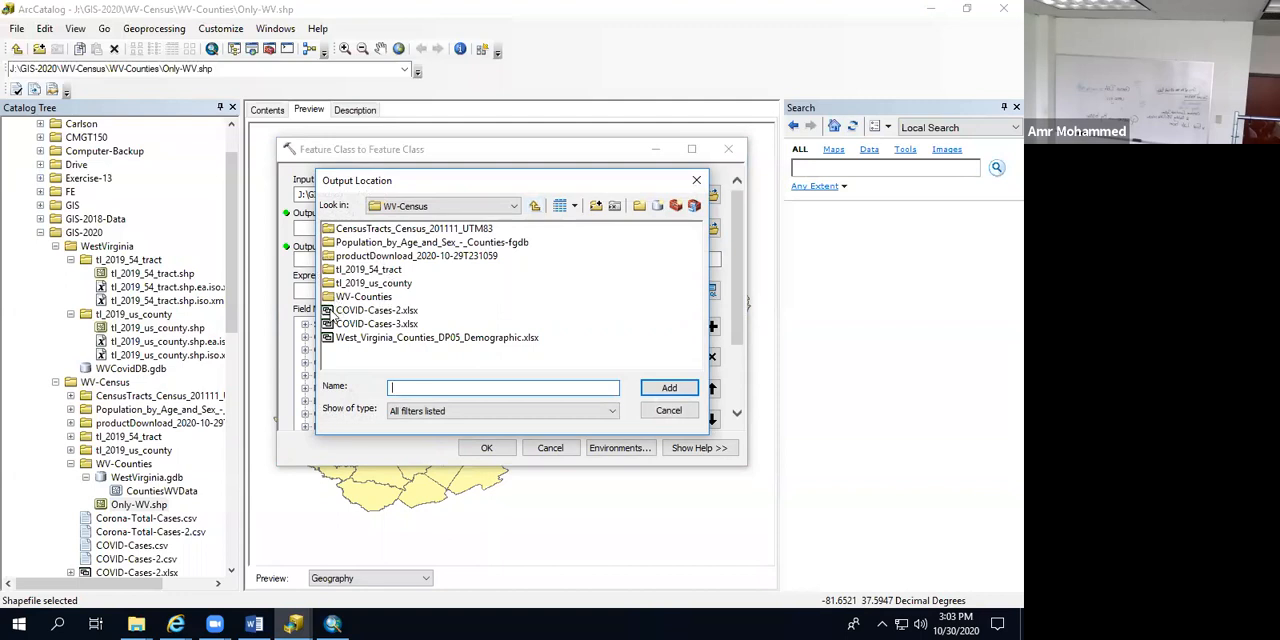
left_click(535, 206)
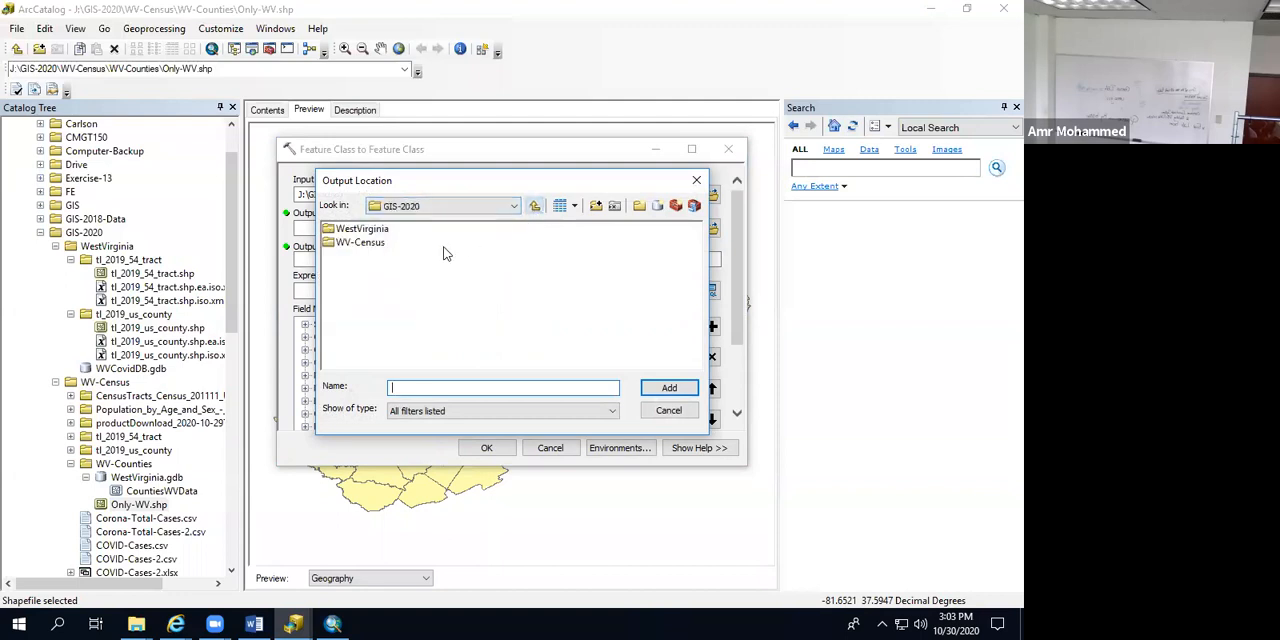
double_click(360, 229)
left_click(352, 256)
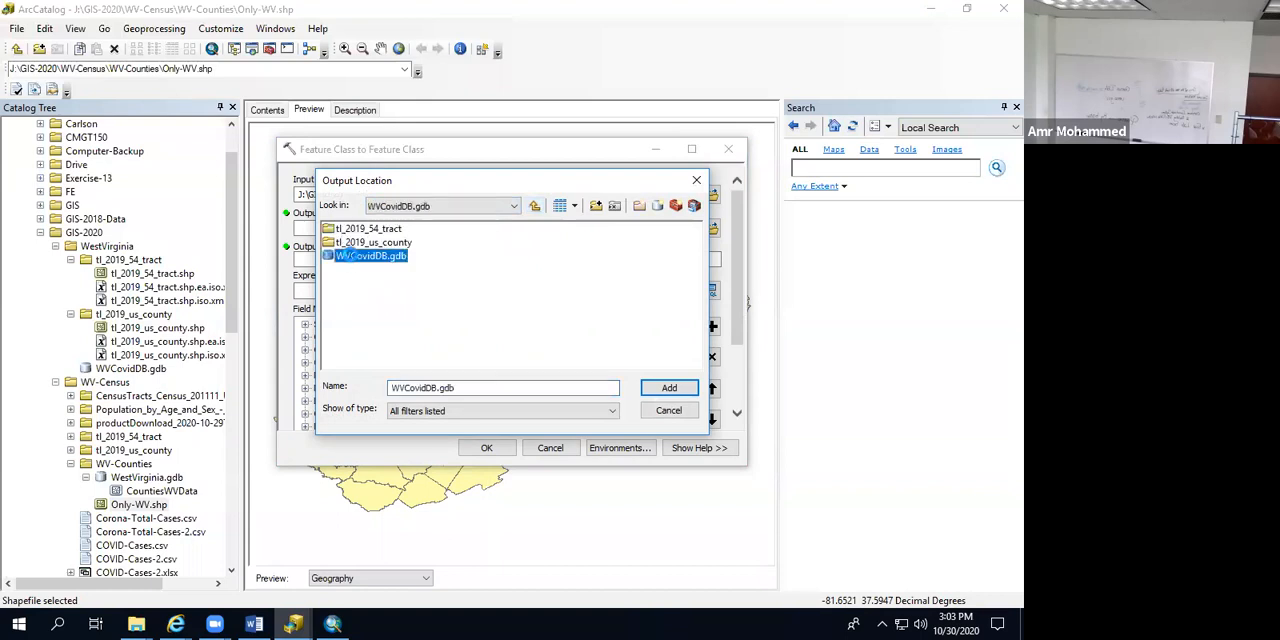
double_click(349, 256)
Step: Try to add CountiesWV inside WVCovidDB.gdb as the output location
left_click(408, 387)
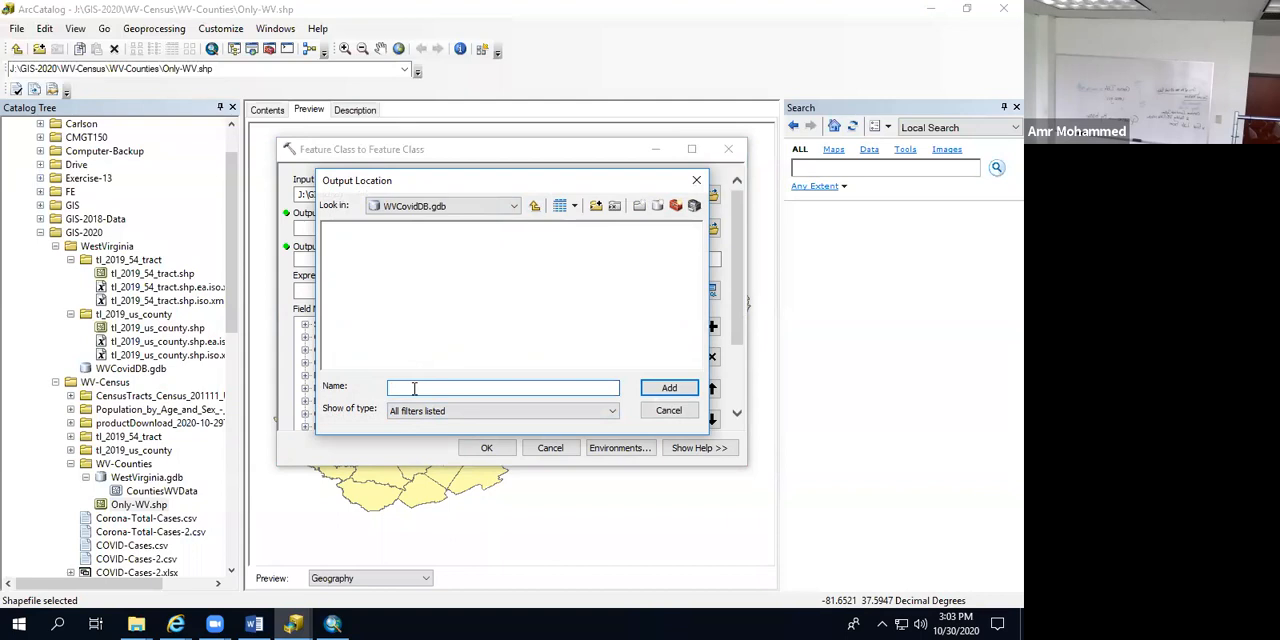
type("CountiesWV")
left_click(666, 393)
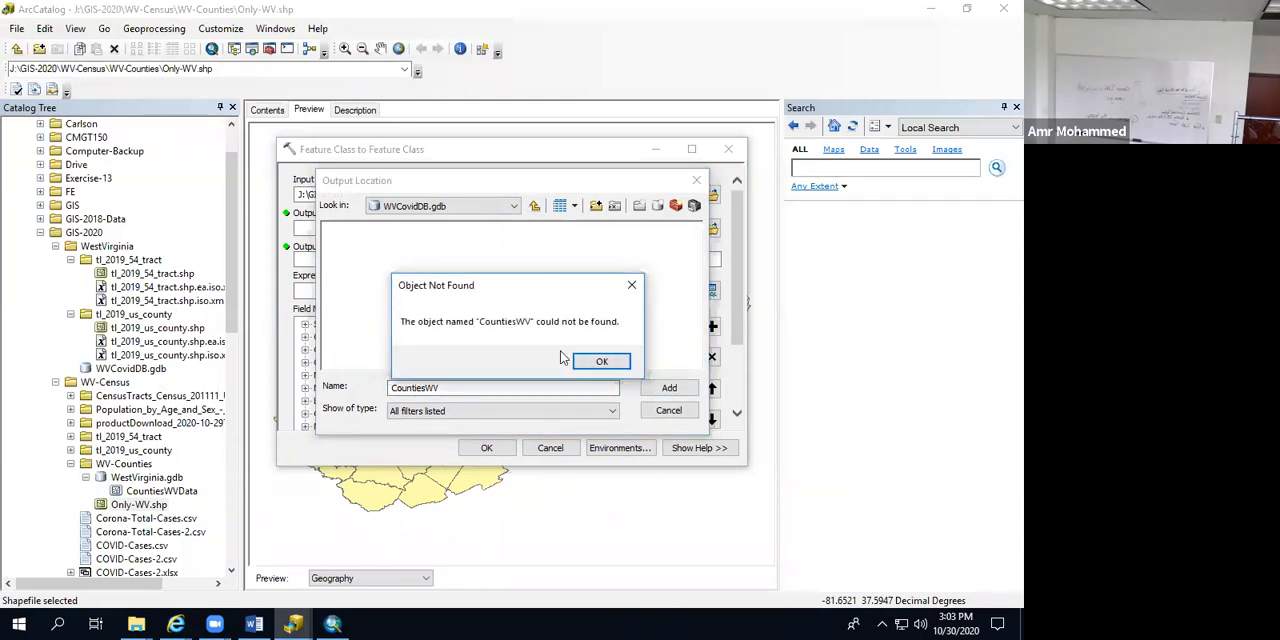
left_click(601, 364)
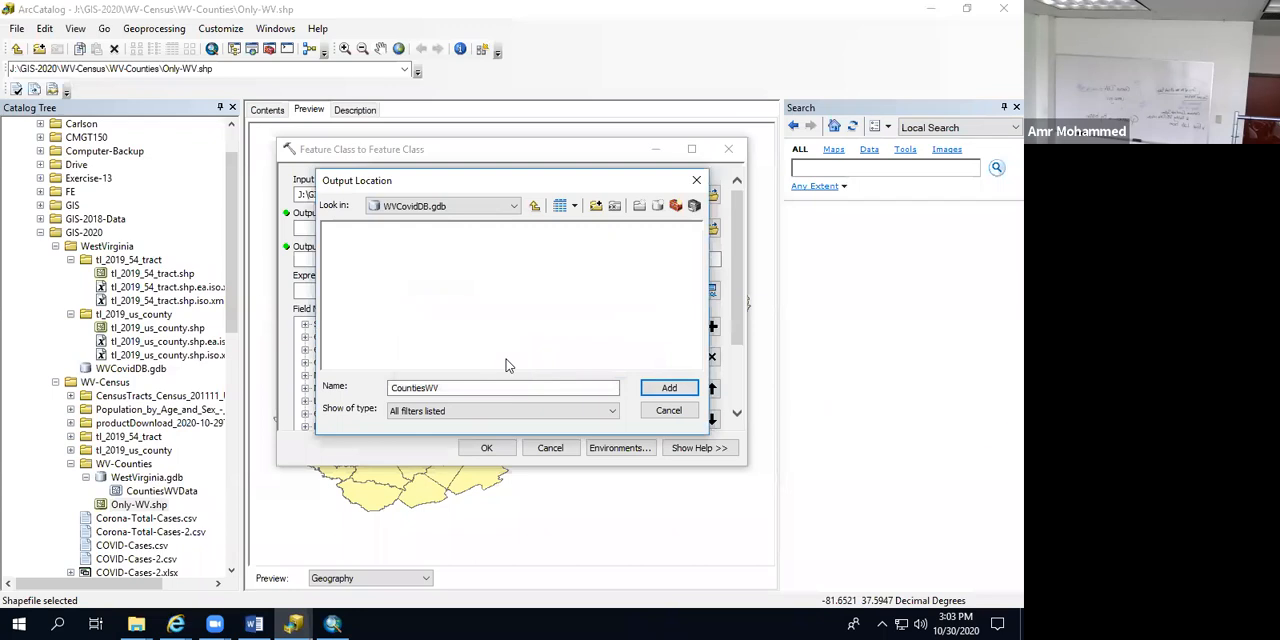
Step: Set the output location to the WVCovidDB.gdb geodatabase itself
left_click(534, 206)
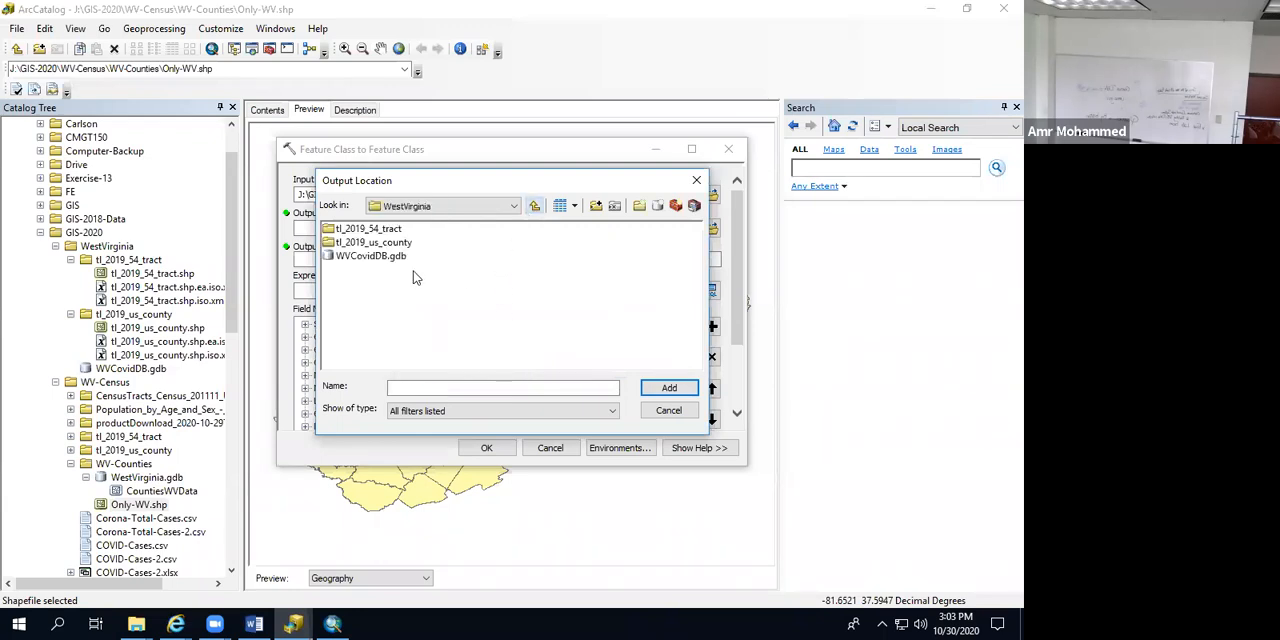
left_click(372, 257)
left_click(662, 394)
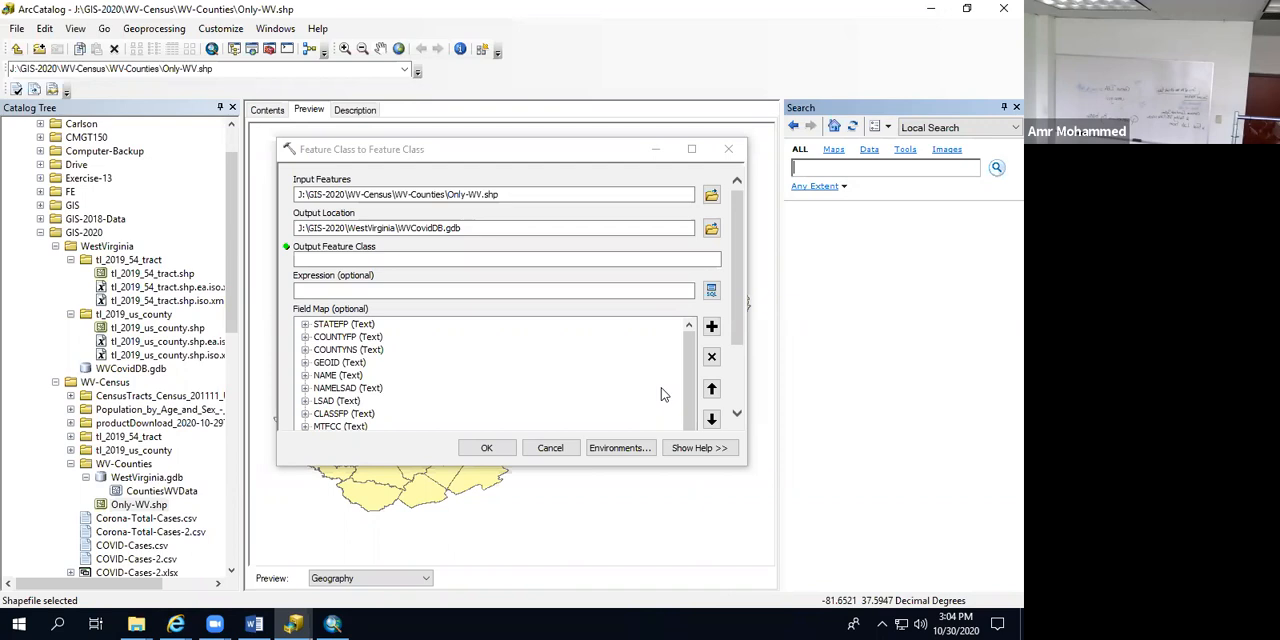
Step: Name the output feature class WVCounties and run the Feature Class to Feature Class export
left_click(486, 450)
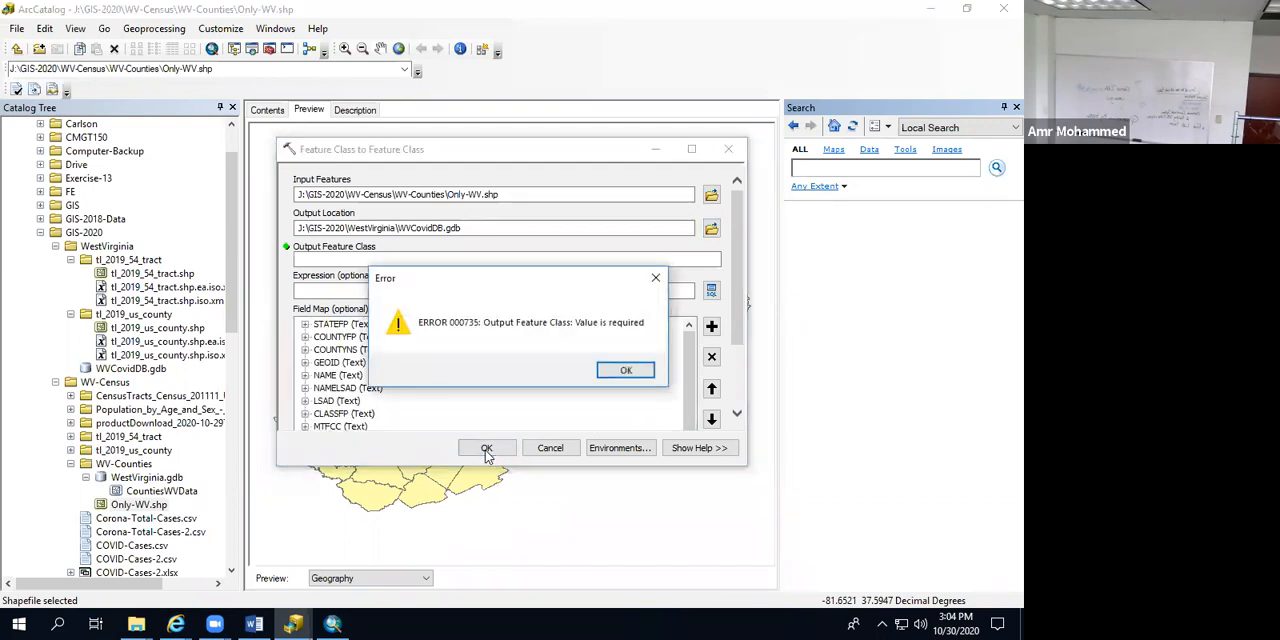
left_click(615, 371)
left_click(406, 258)
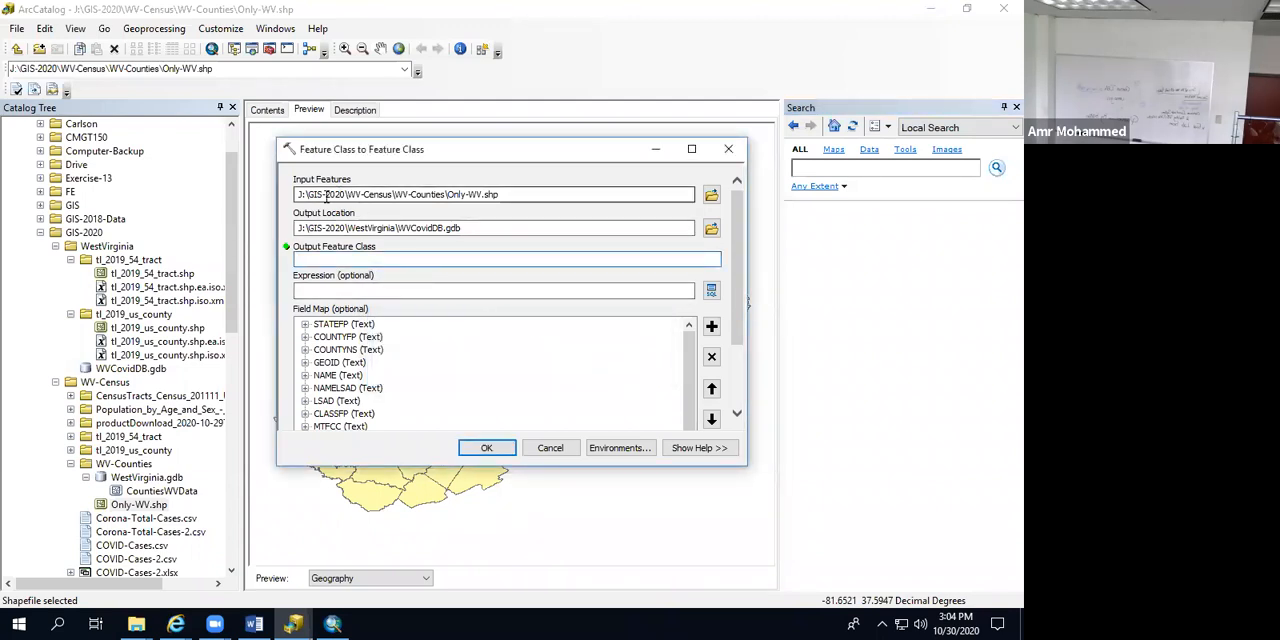
type("WVCounties")
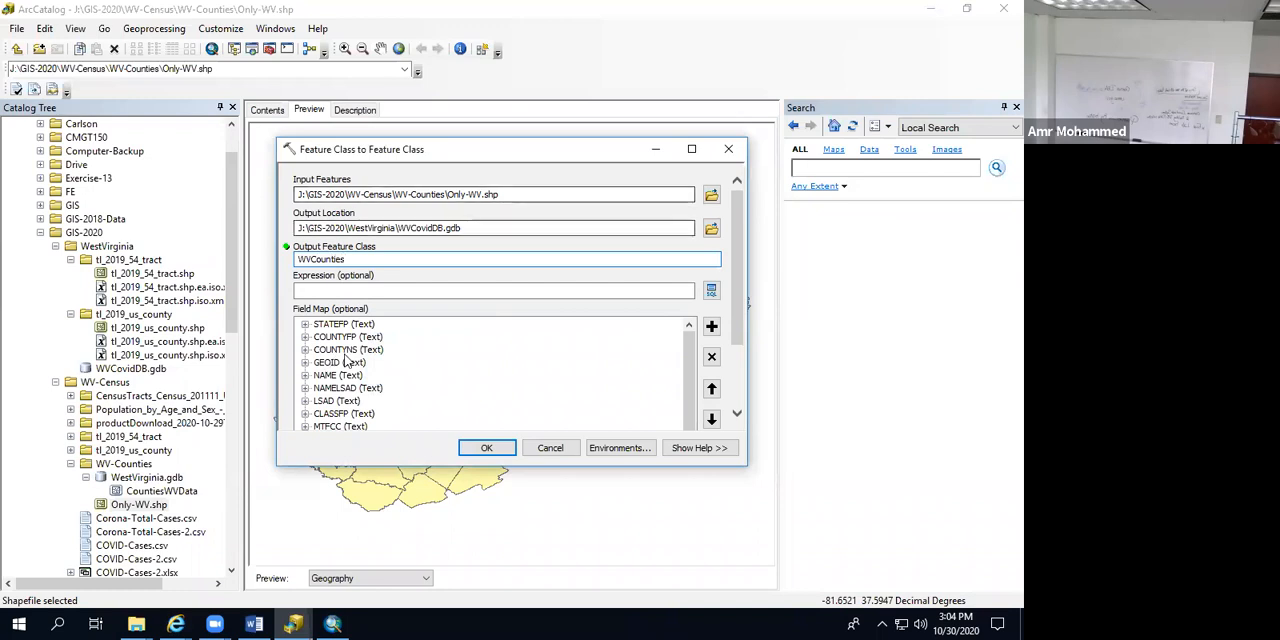
left_click(463, 449)
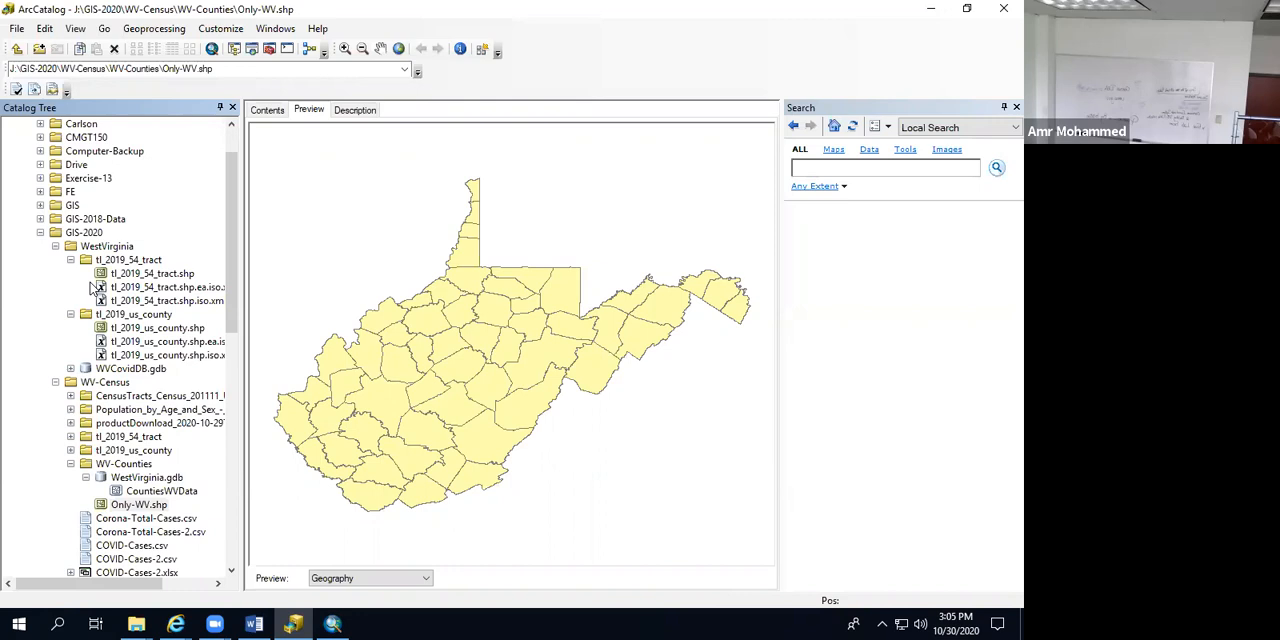
Step: Check the exported WVCounties feature class in WVCovidDB.gdb, then collapse the tl_2019_54_tract folder in the WestVirginia folder
left_click(71, 369)
left_click(122, 385)
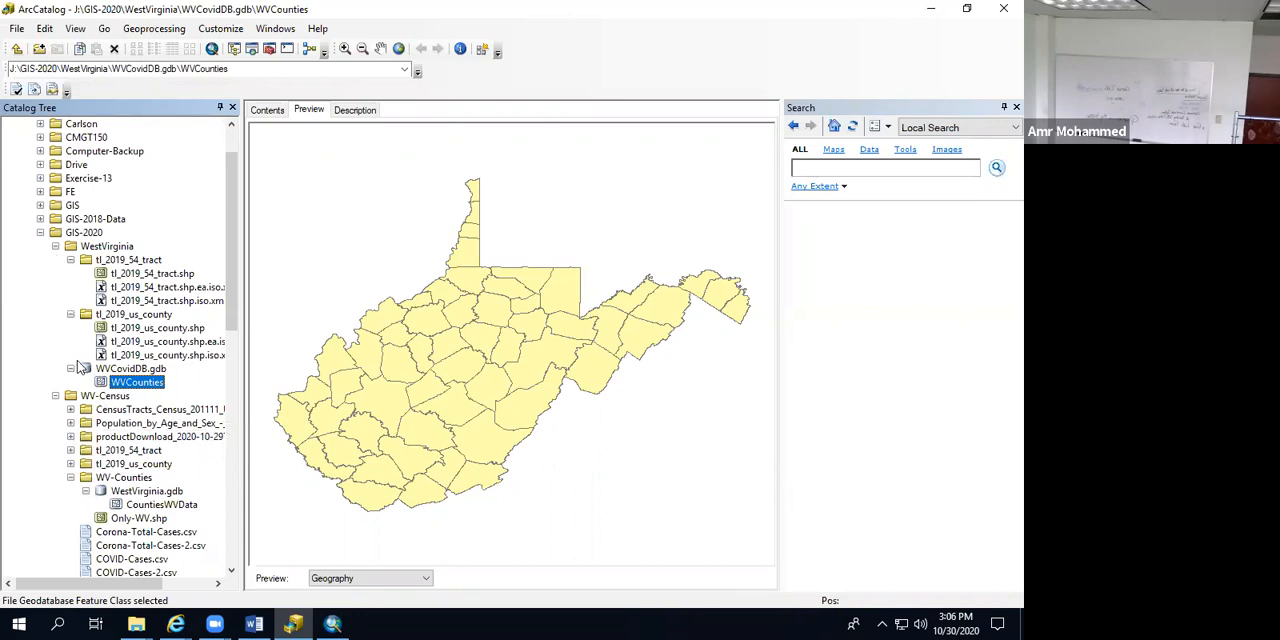
left_click(70, 260)
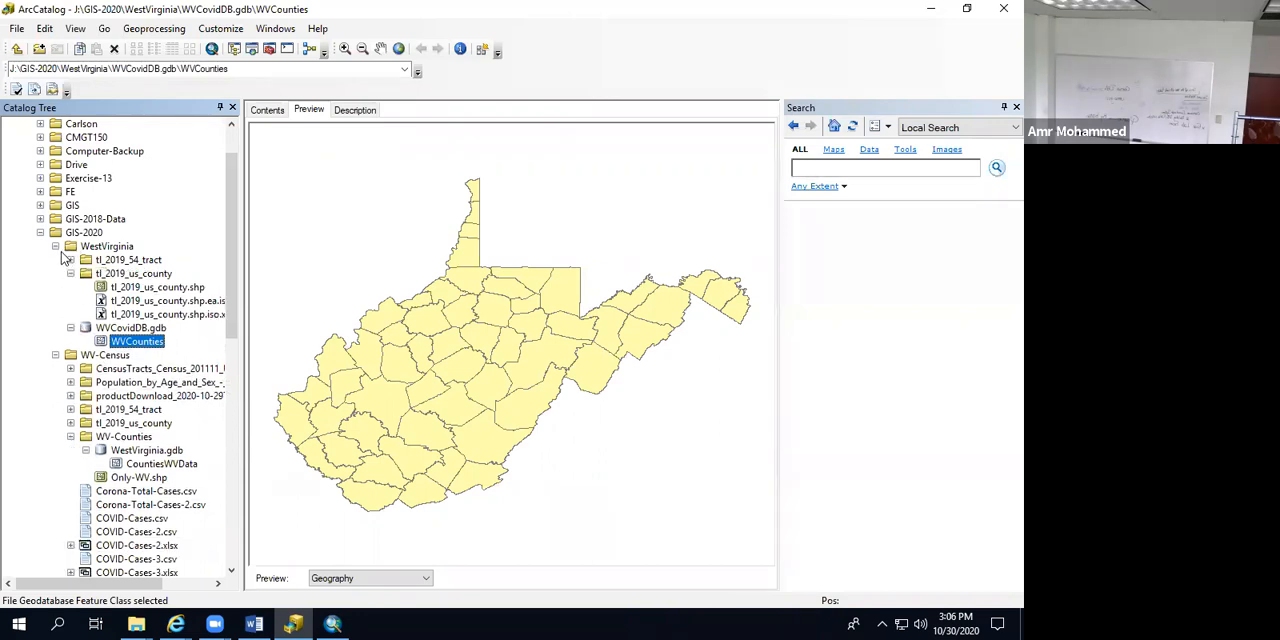
left_click(56, 246)
left_click(56, 246)
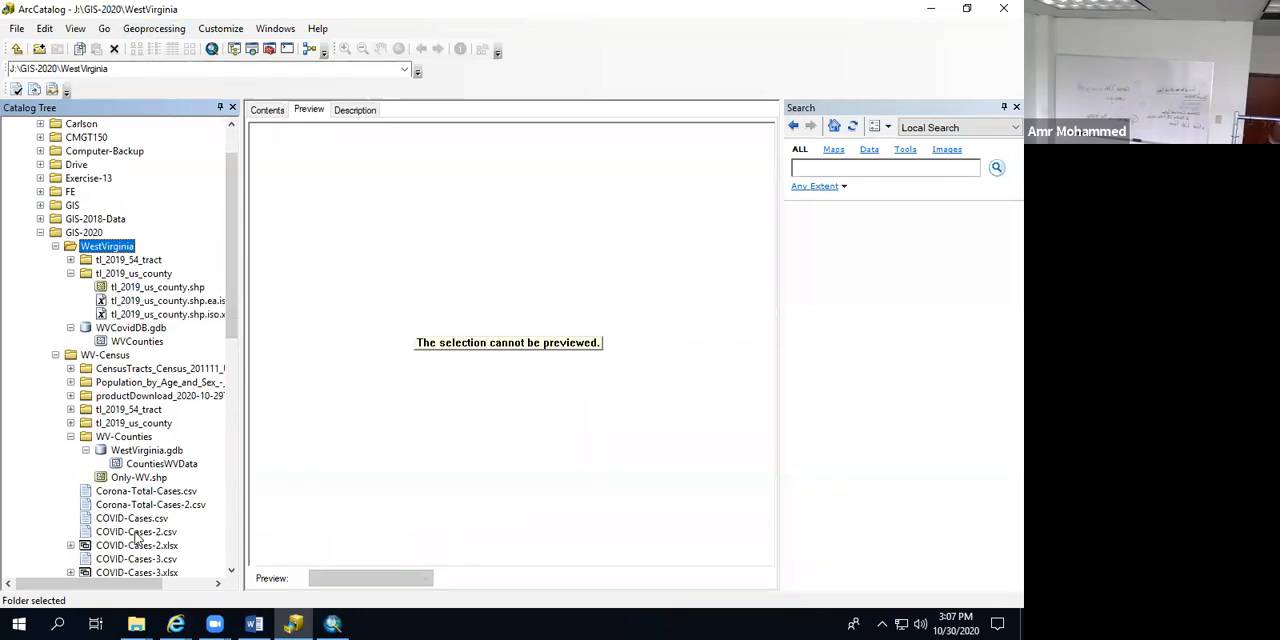
Step: Collapse the WV-Counties folder and locate COVID-Cases-3.xlsx in the WV-Census folder
scroll(140, 535, "down", 6)
scroll(137, 539, "up", 1)
scroll(137, 539, "up", 5)
left_click(55, 355)
left_click(55, 355)
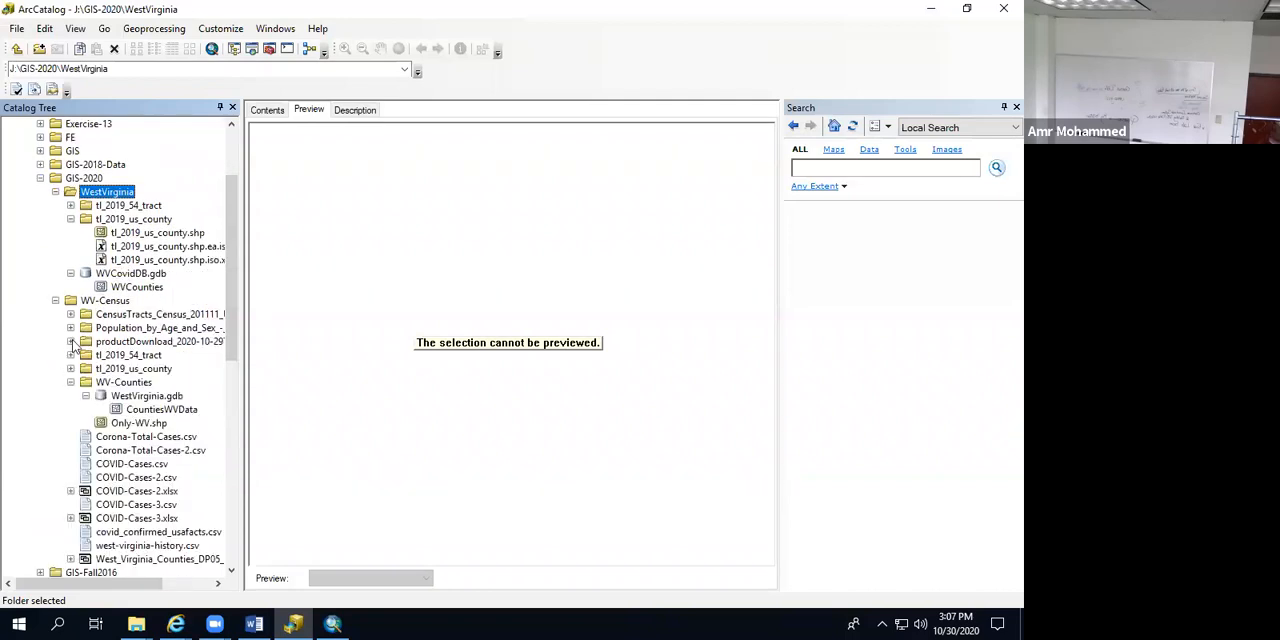
left_click(70, 382)
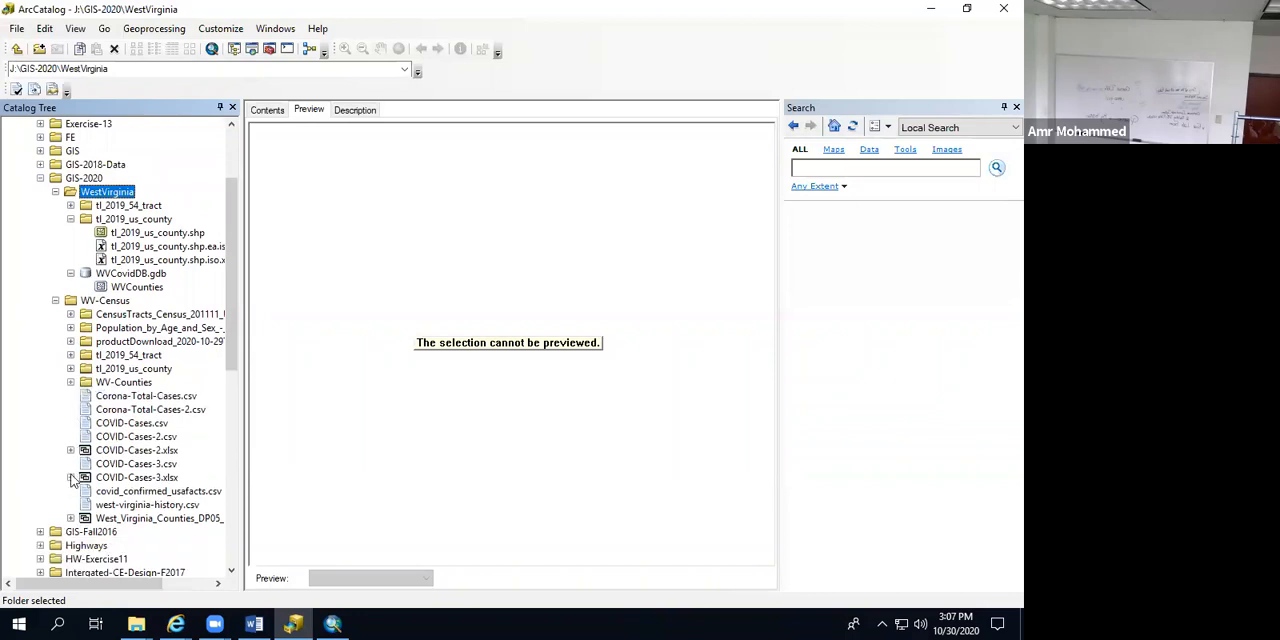
left_click(122, 480)
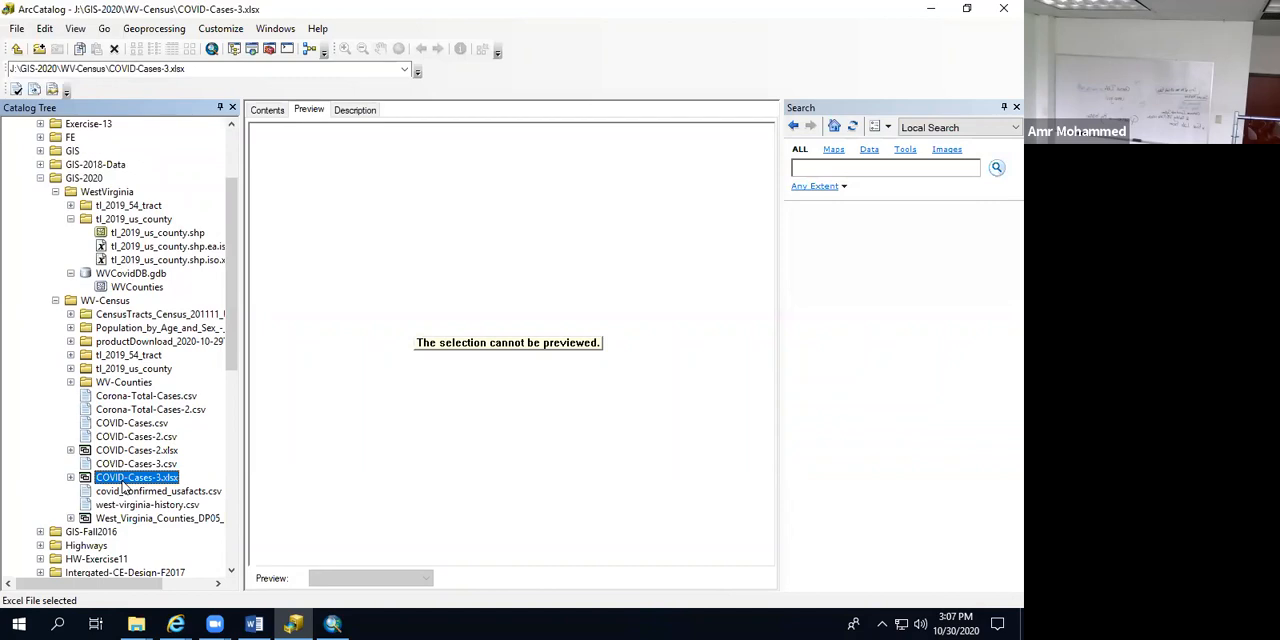
right_click(123, 482)
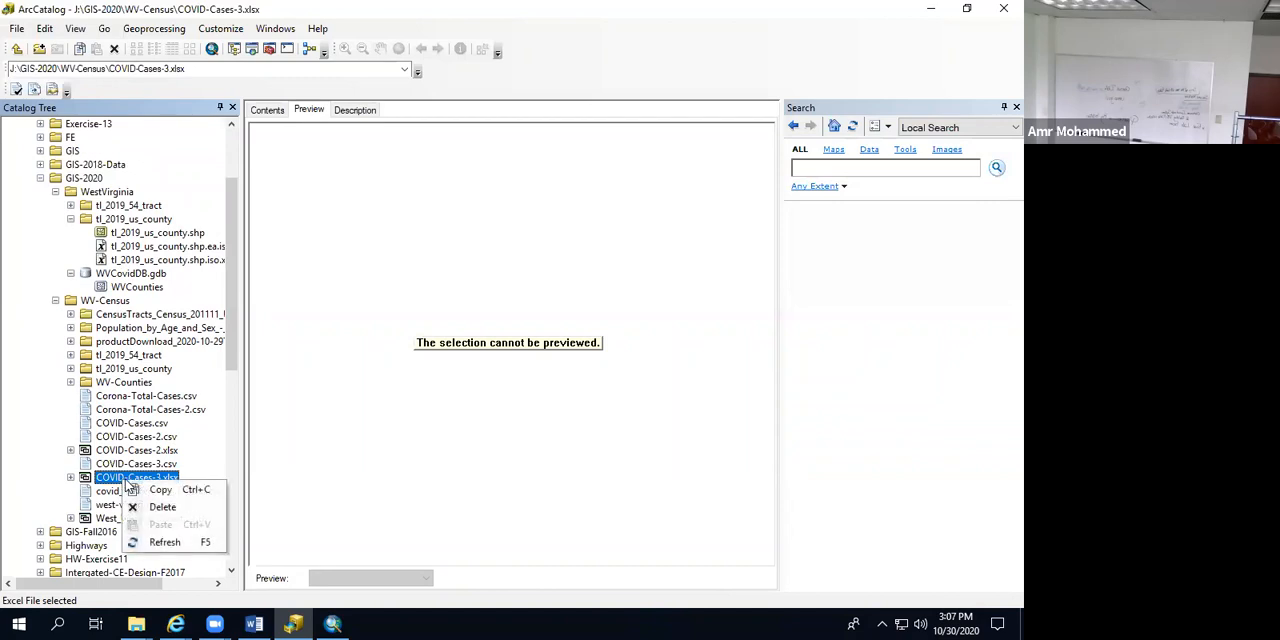
left_click(111, 479)
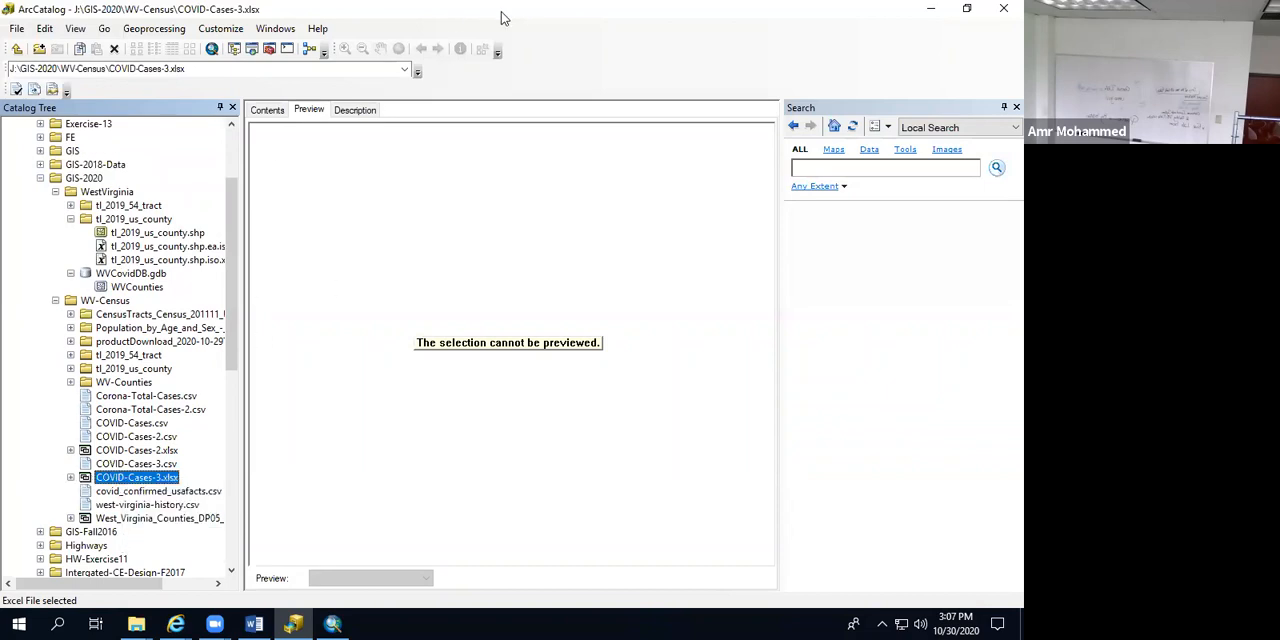
Step: Move the ArcCatalog window aside, switch to ArcMap and cancel the pending data export
left_click_drag(502, 13, 708, 113)
left_click(346, 13)
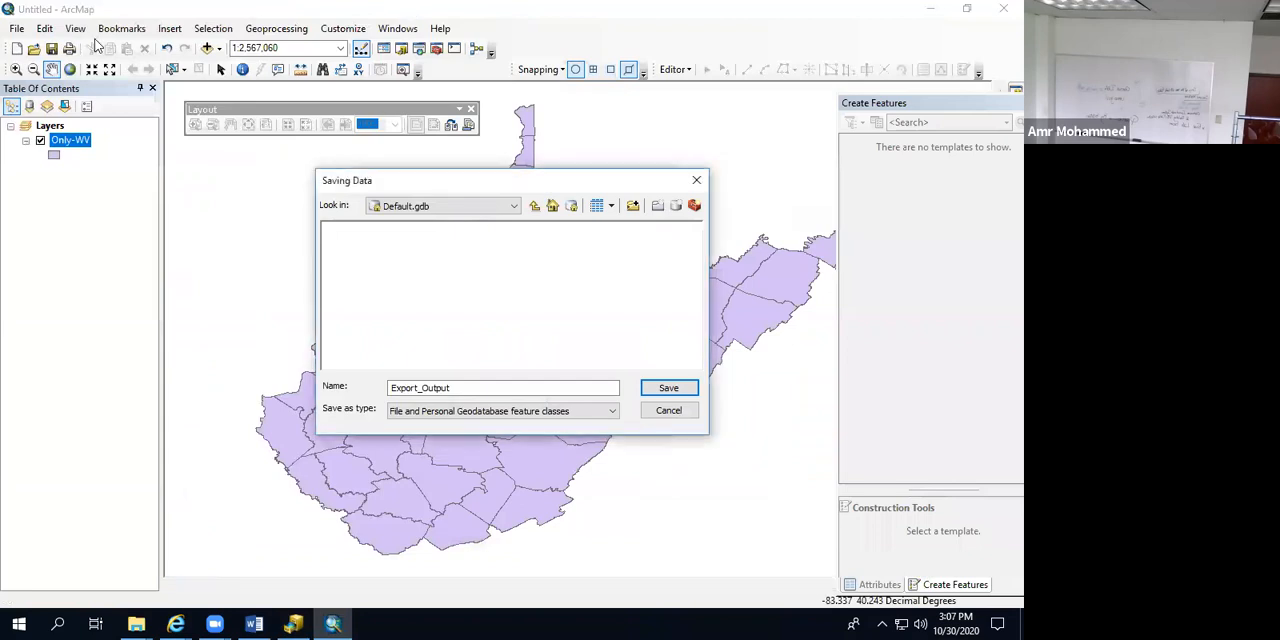
left_click(668, 410)
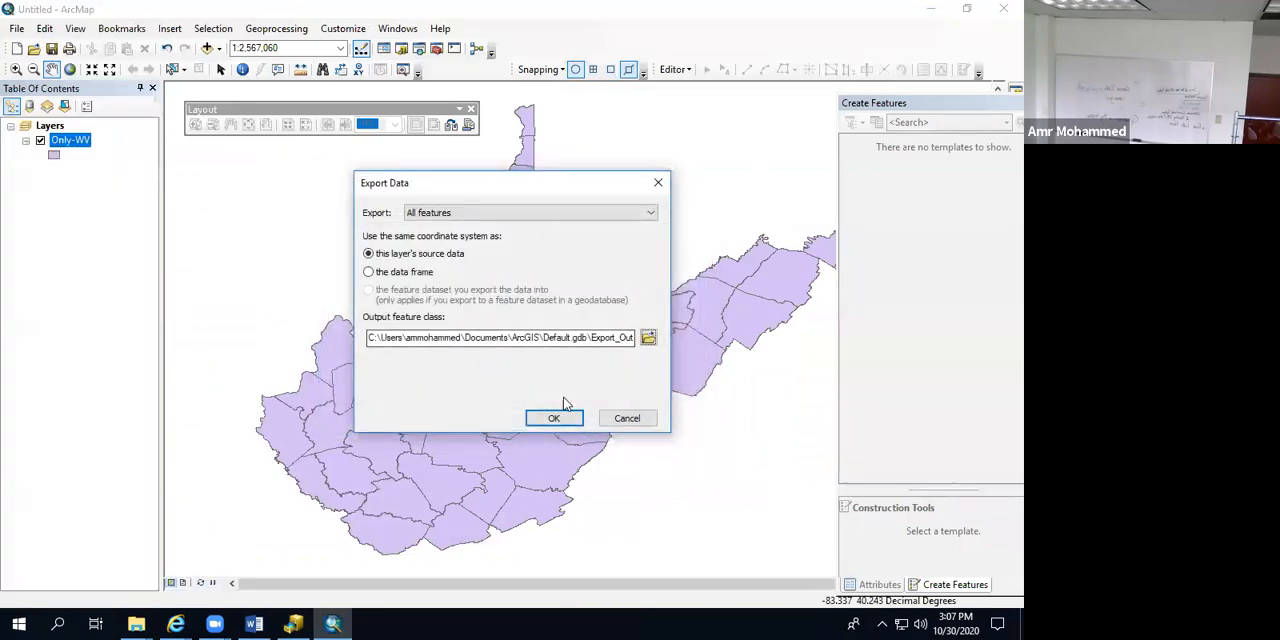
left_click(611, 422)
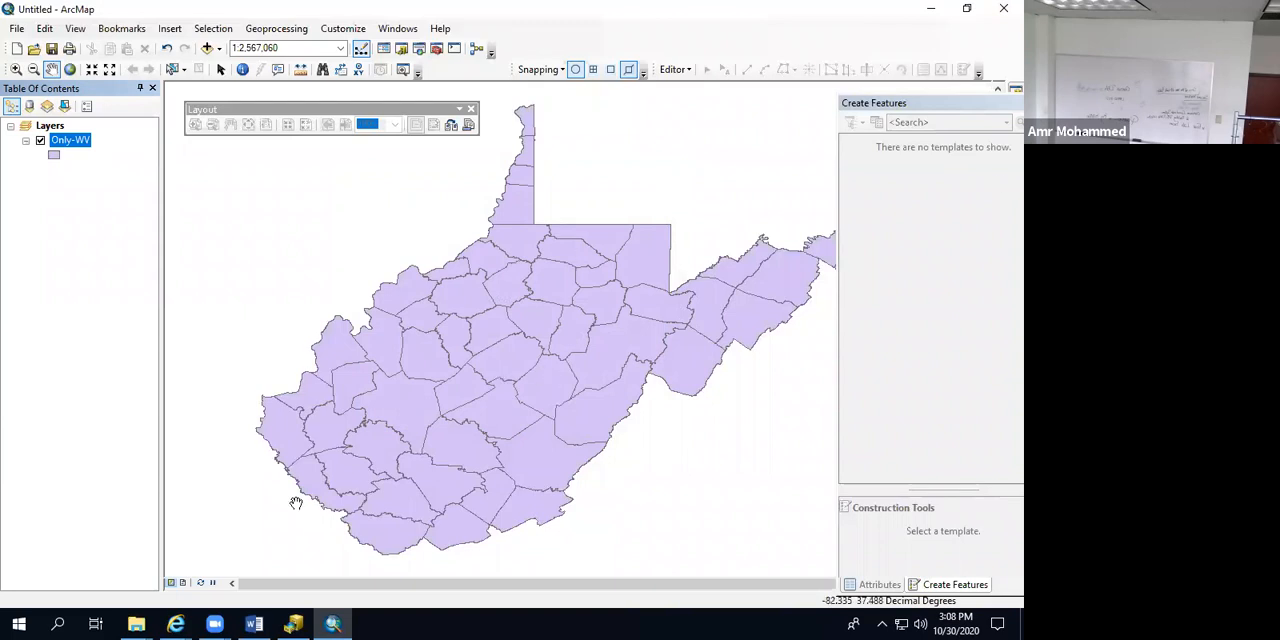
Step: Try to add COVID-Cases-3.xlsx from ArcCatalog's WV-Census folder to the ArcMap table of contents
left_click(294, 624)
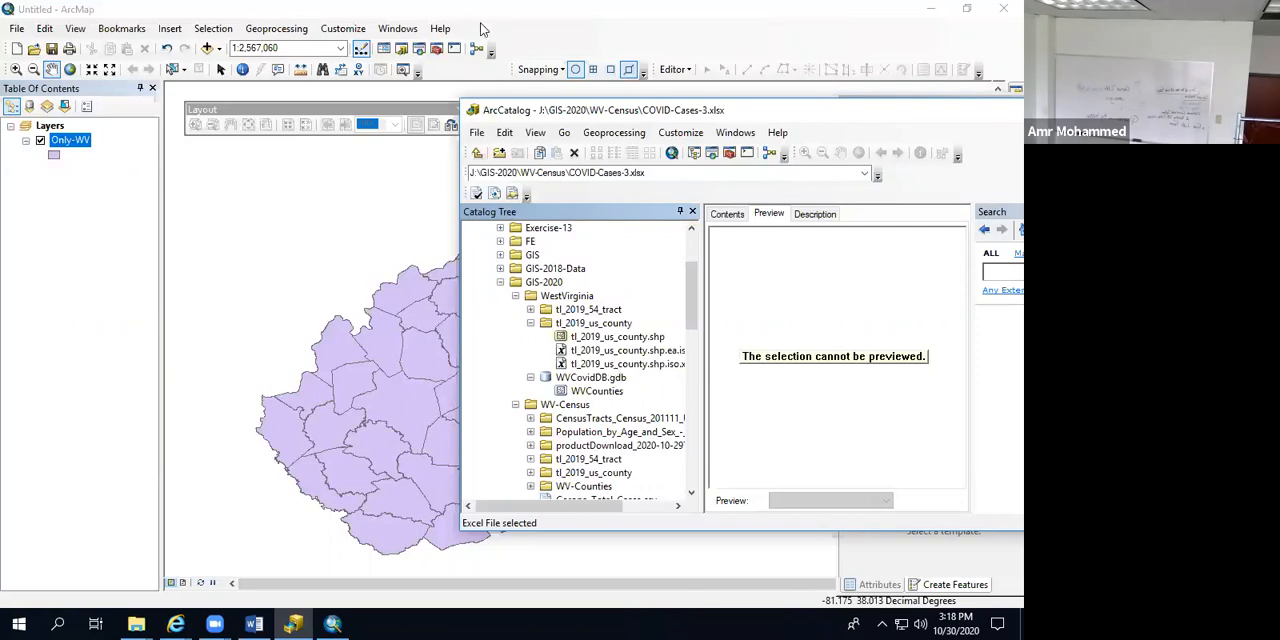
scroll(558, 402, "down", 6)
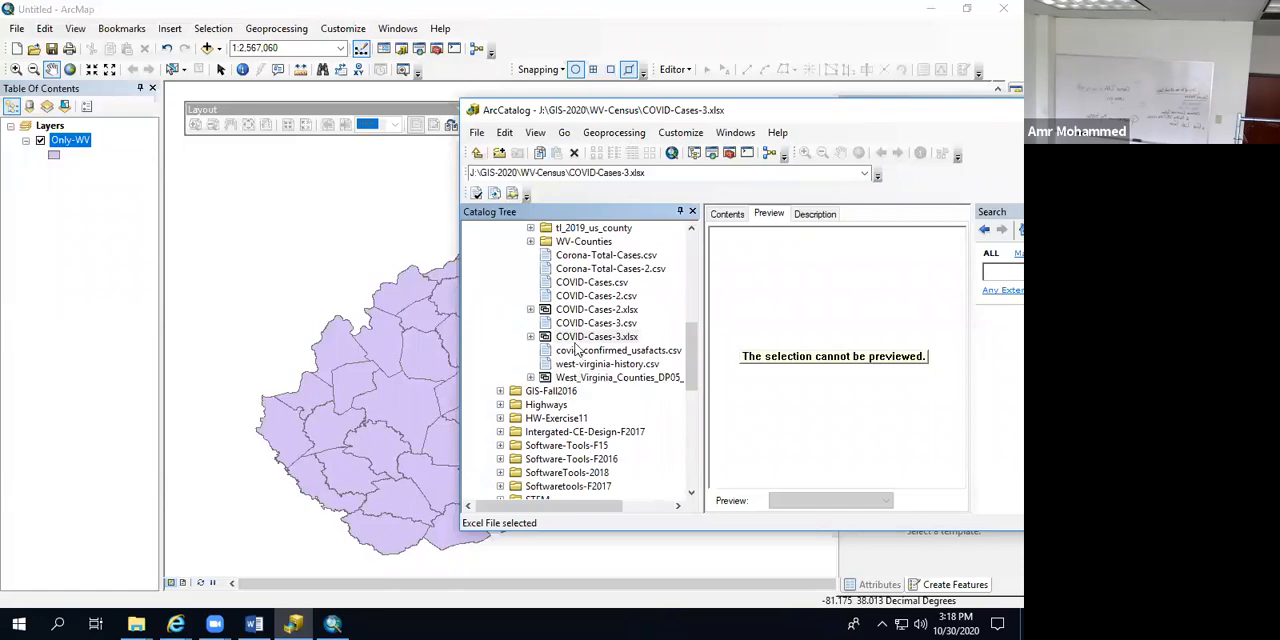
left_click(575, 339)
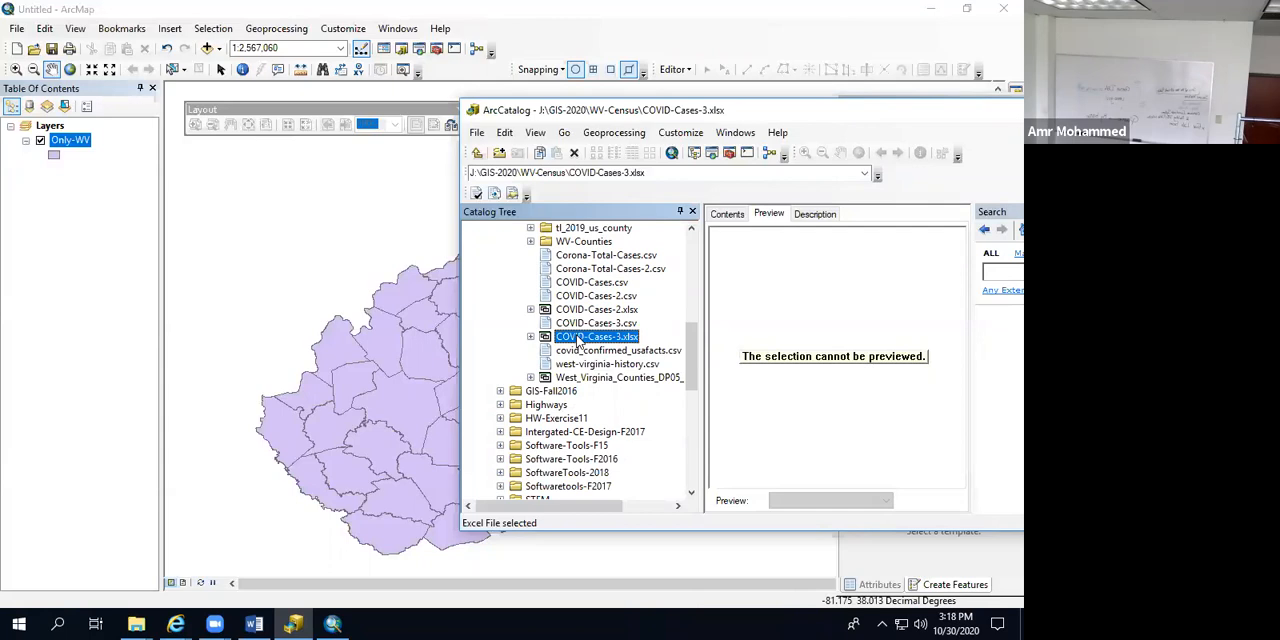
left_click_drag(577, 343, 97, 232)
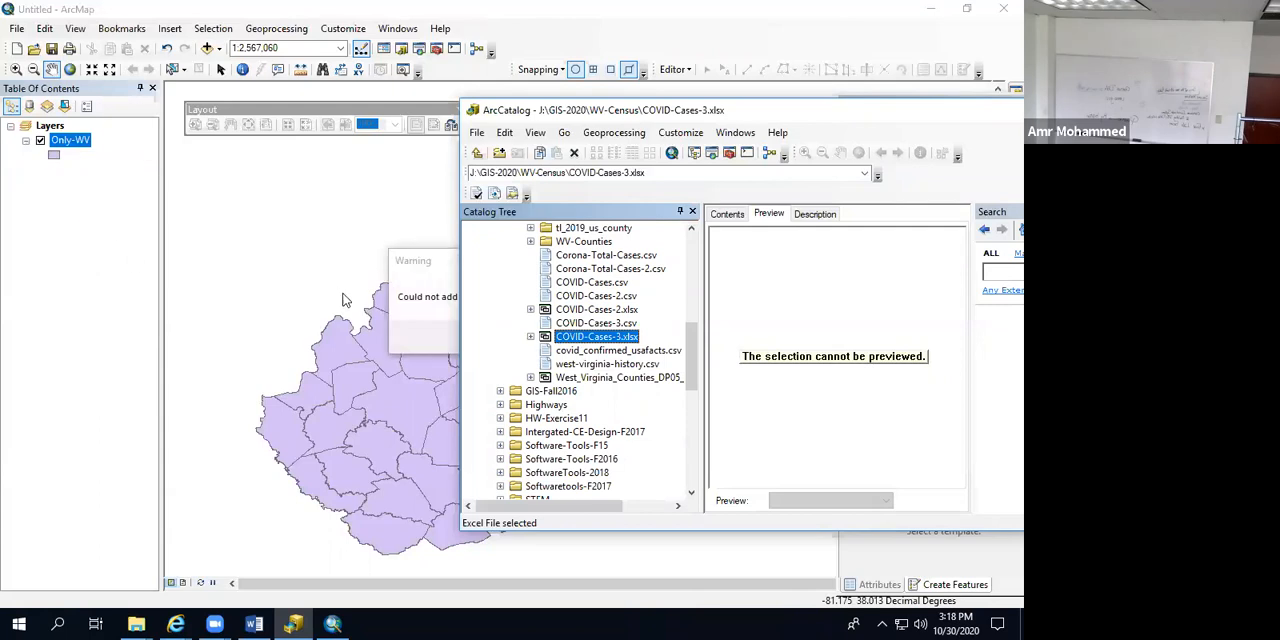
left_click(447, 257)
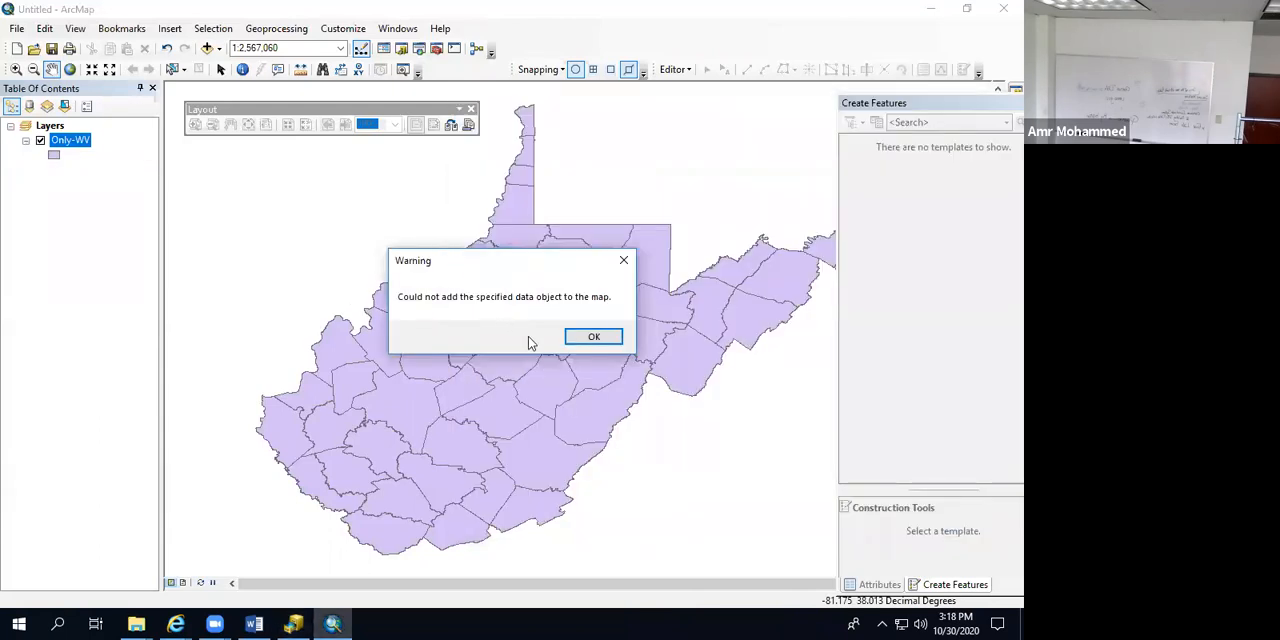
left_click(590, 340)
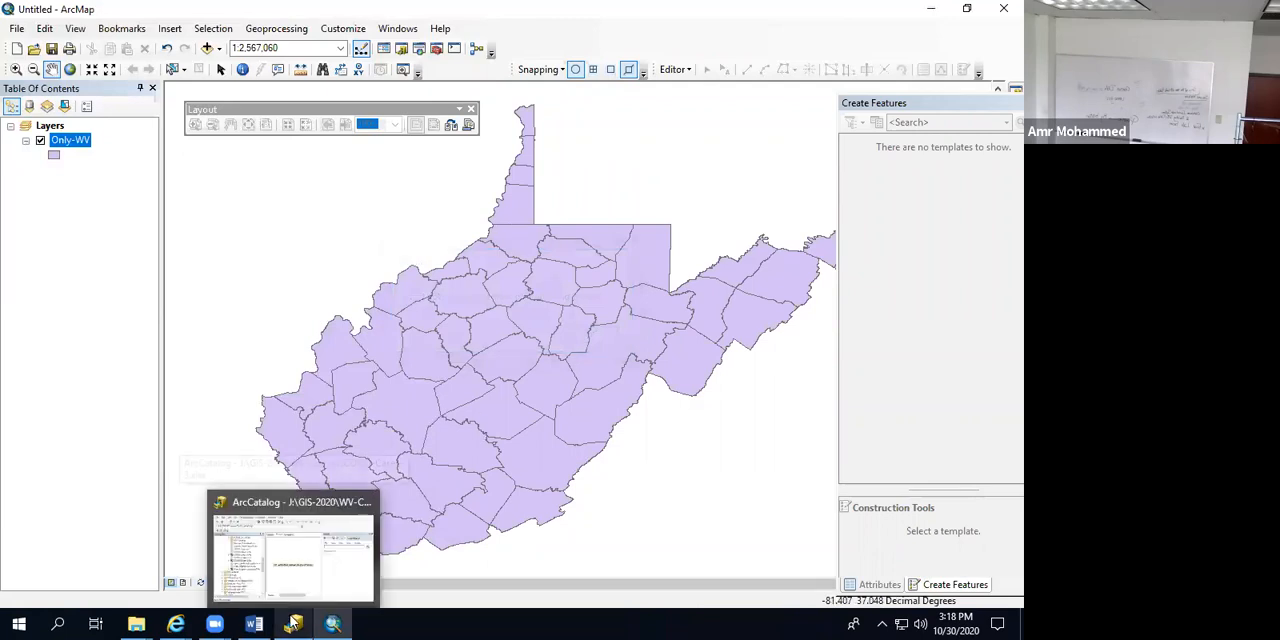
Step: Add COVID-Cases-3.csv from ArcCatalog's WV-Census folder to the ArcMap table of contents
left_click(290, 550)
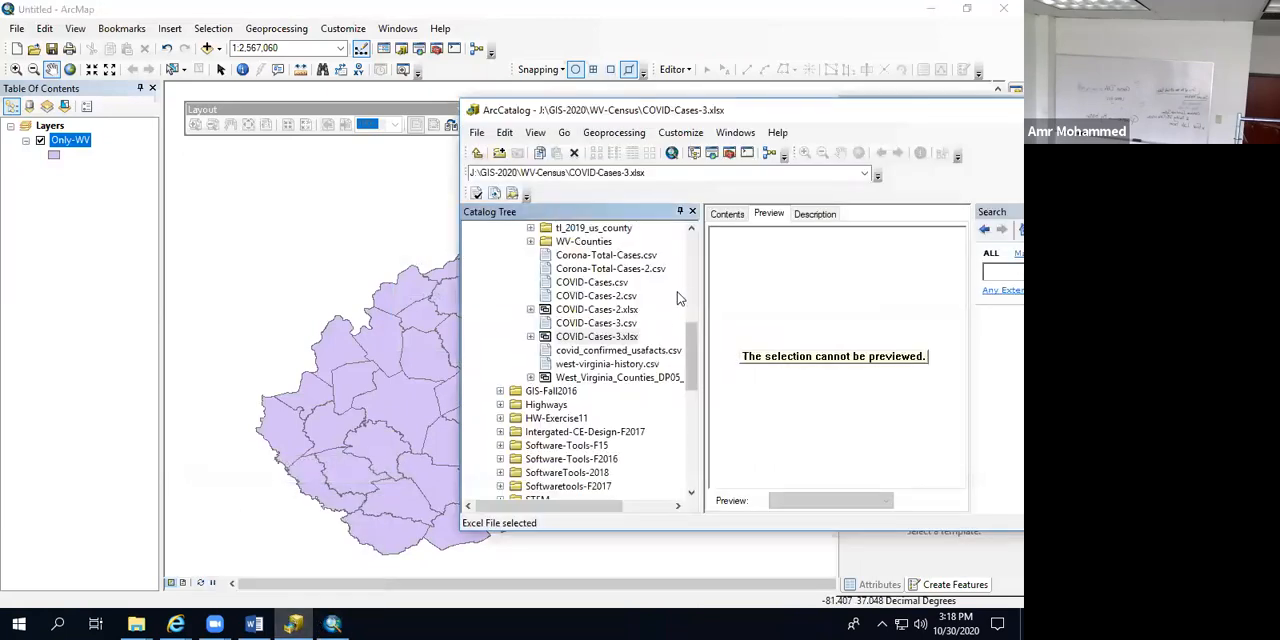
left_click(582, 326)
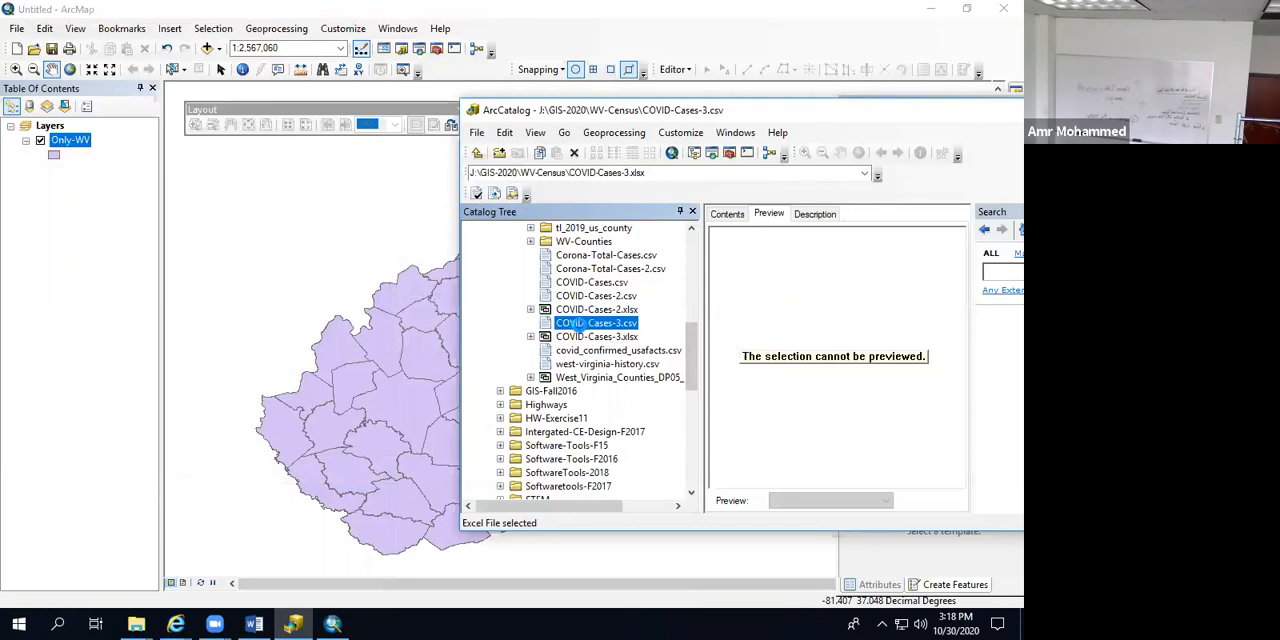
left_click_drag(582, 332, 107, 256)
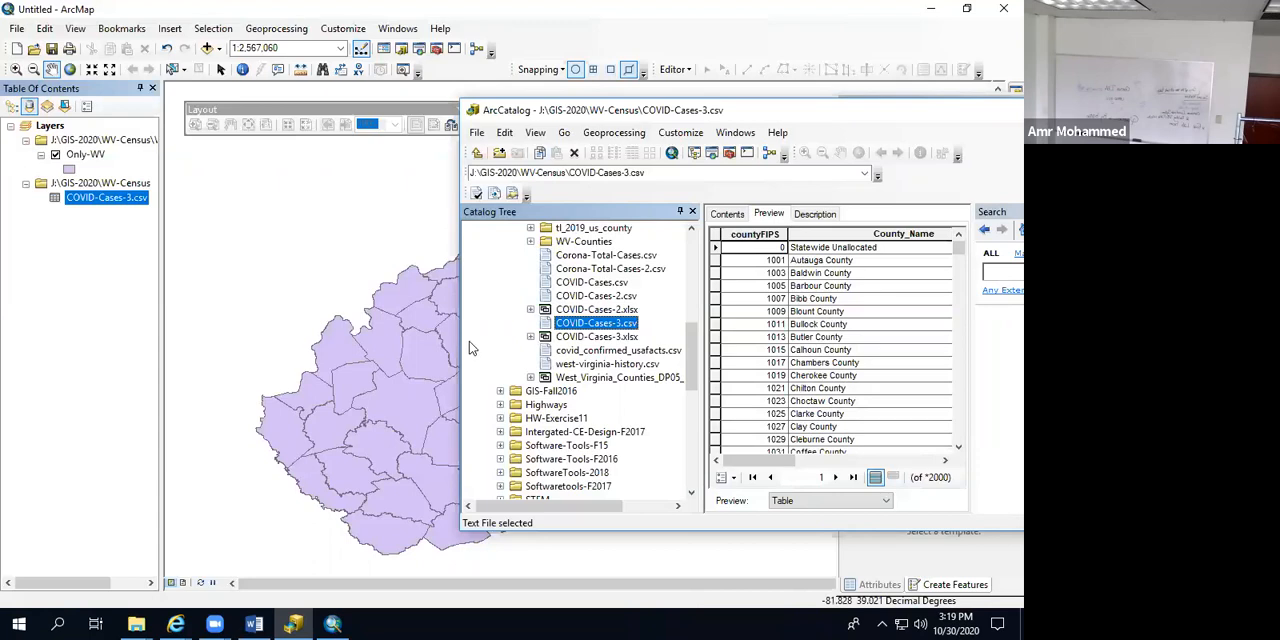
Step: Open the attribute table of the Only-WV layer in ArcMap, maximize it to review the county name fields, and close it
left_click(284, 12)
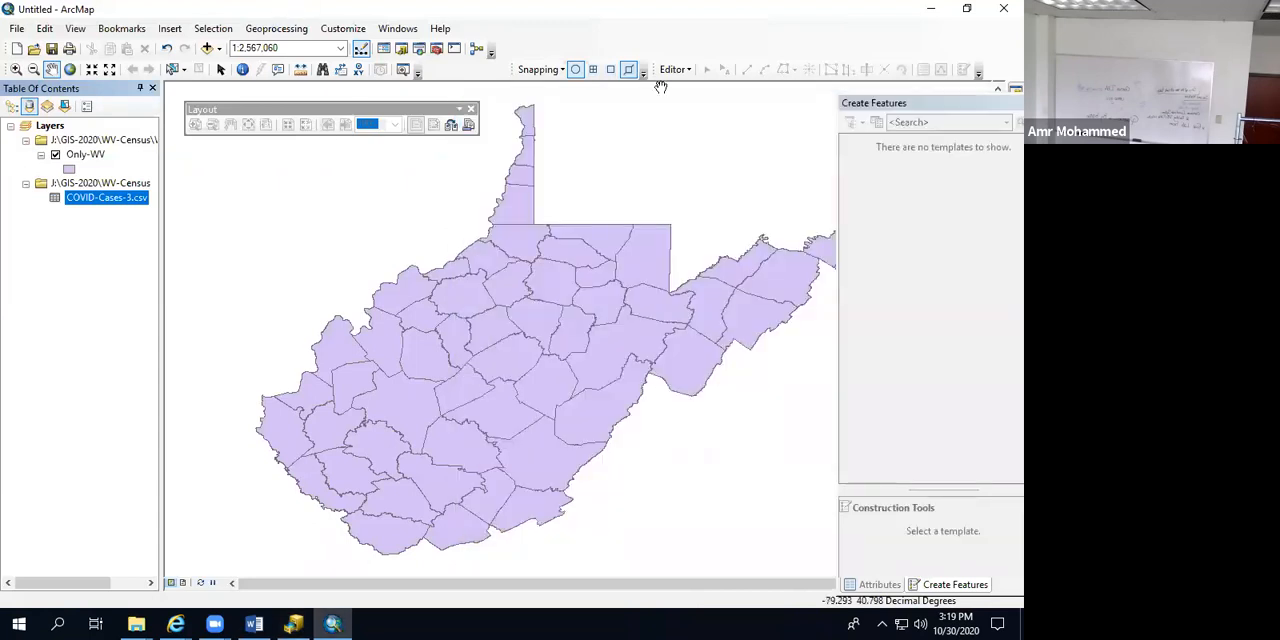
left_click(95, 156)
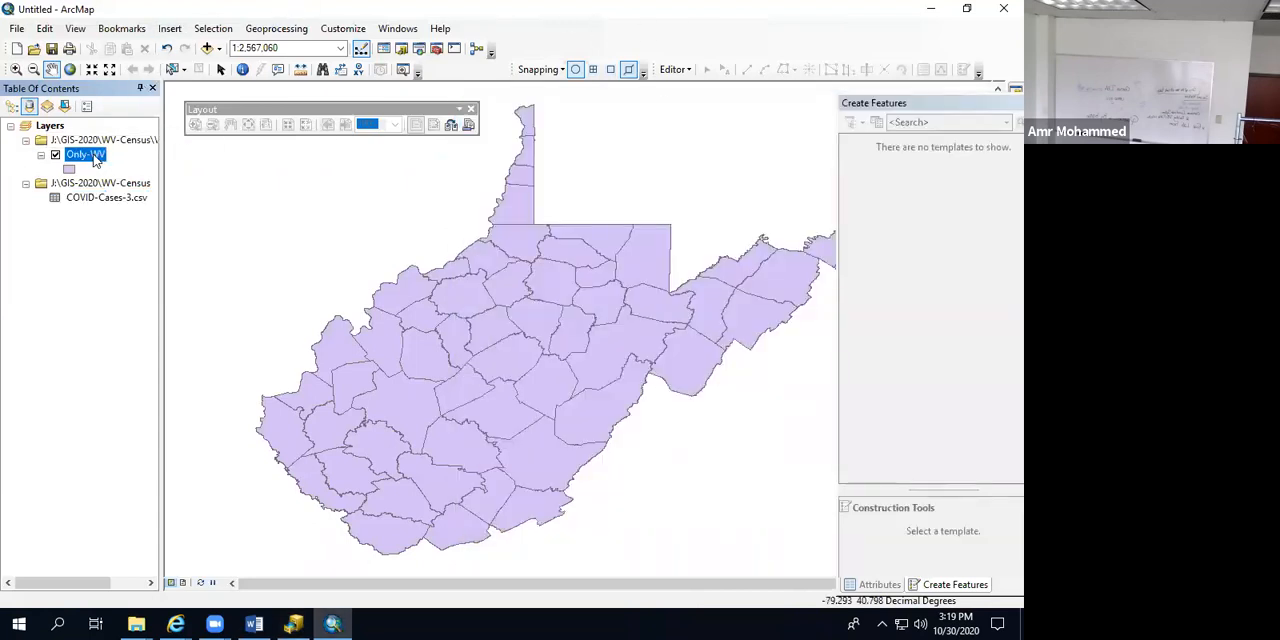
right_click(95, 156)
left_click(137, 200)
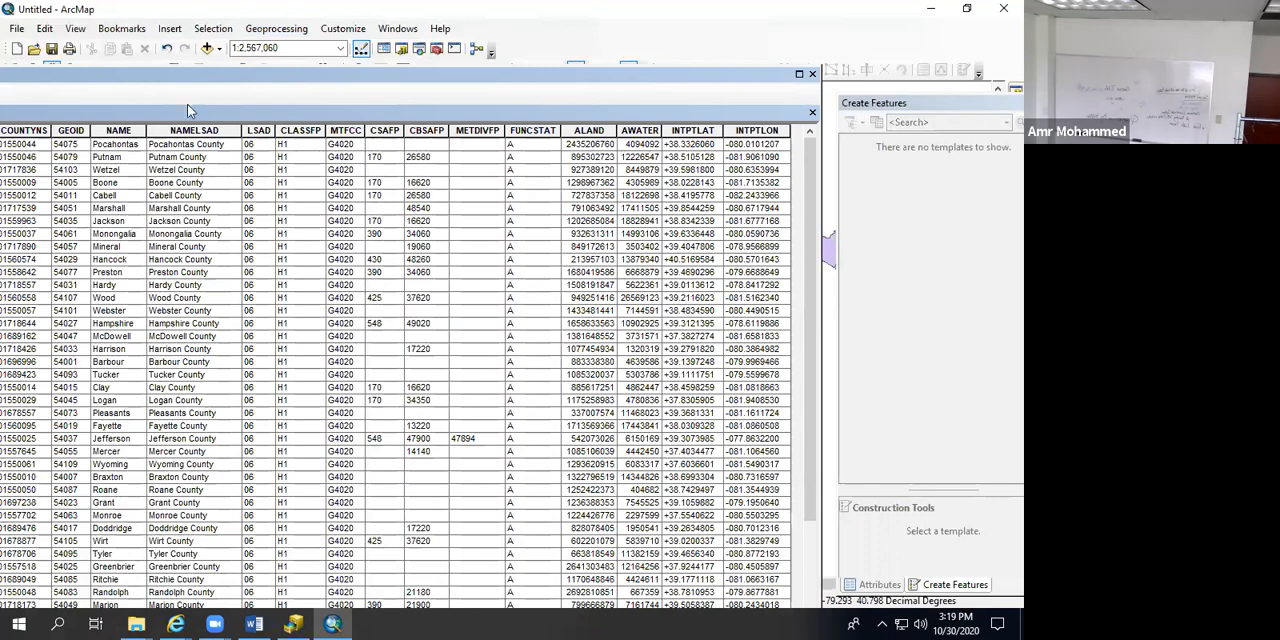
left_click_drag(295, 70, 368, 25)
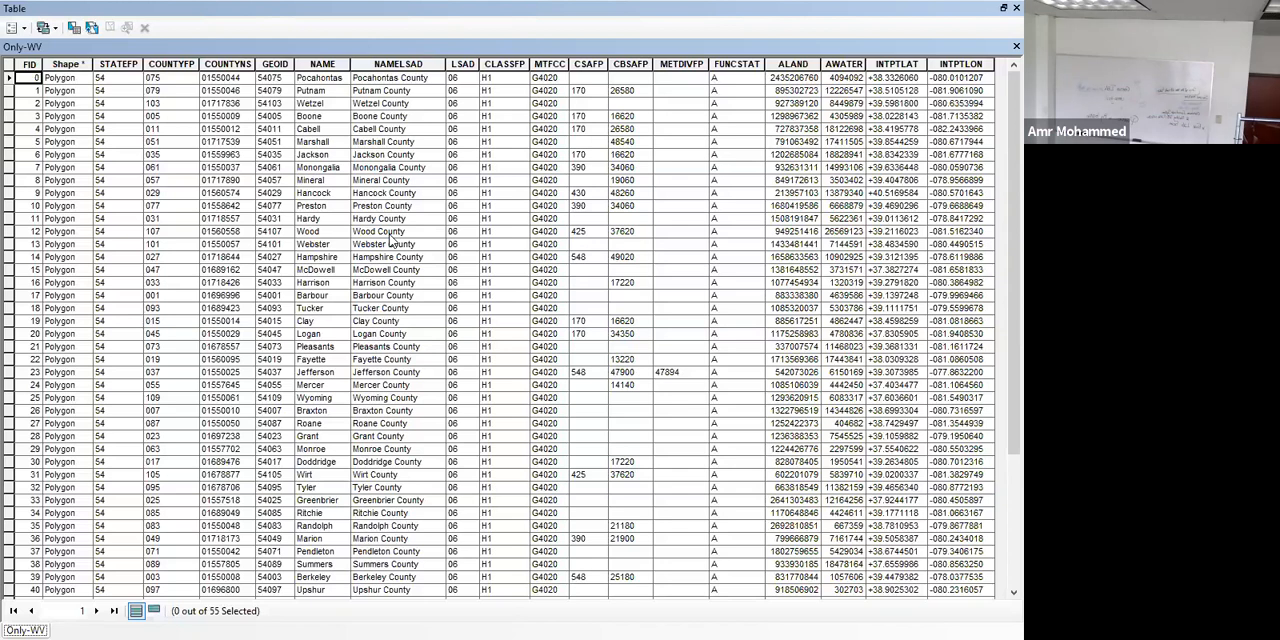
left_click(1016, 8)
Step: Open the COVID-Cases-3.csv table to review its county name and total cases fields, and close it
left_click(84, 202)
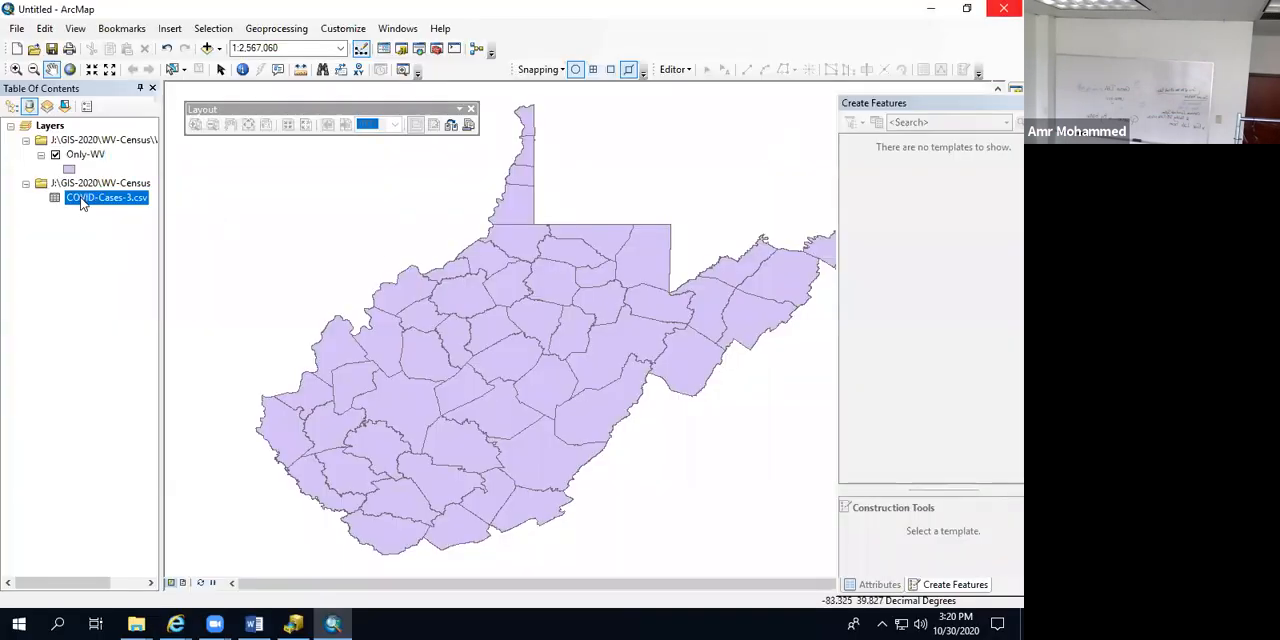
right_click(82, 200)
left_click(106, 208)
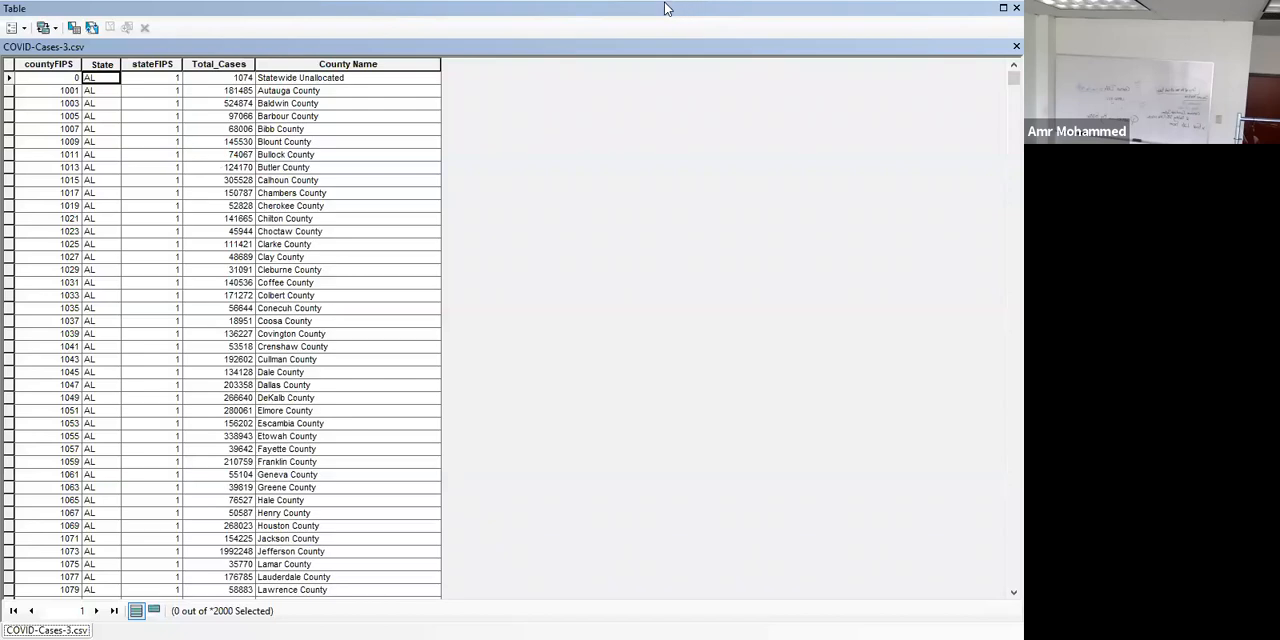
left_click(1016, 8)
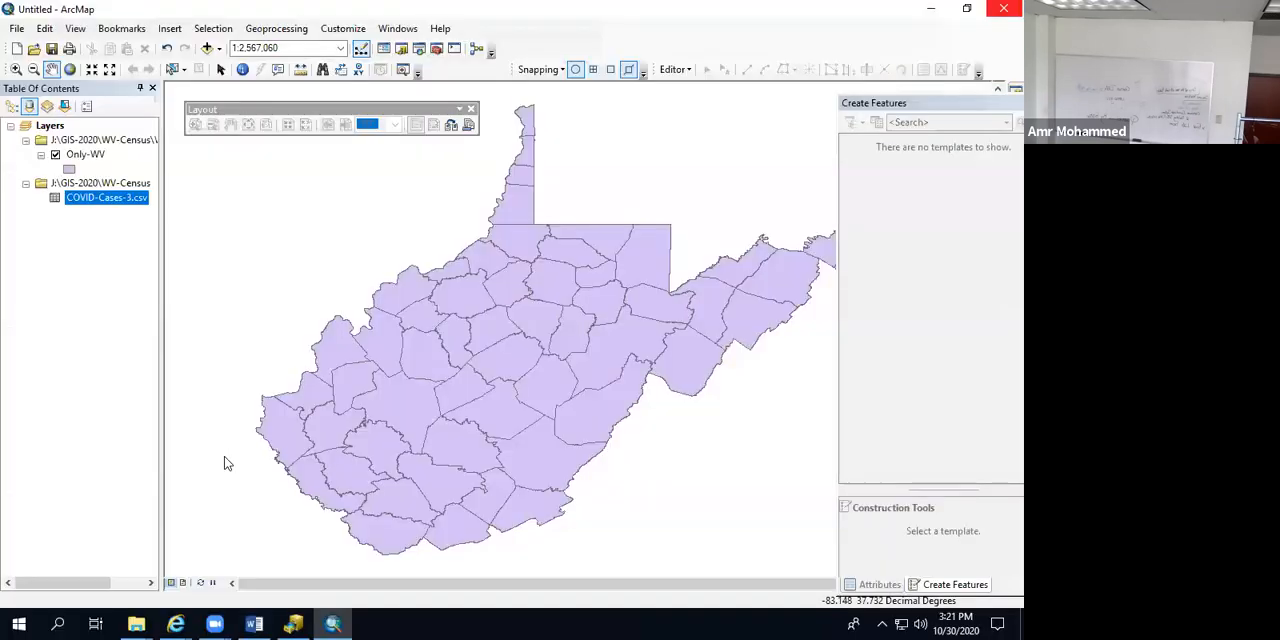
Step: Start an attribute join from a table on the Only-WV layer, based on its NAMELSAD field
left_click(72, 150)
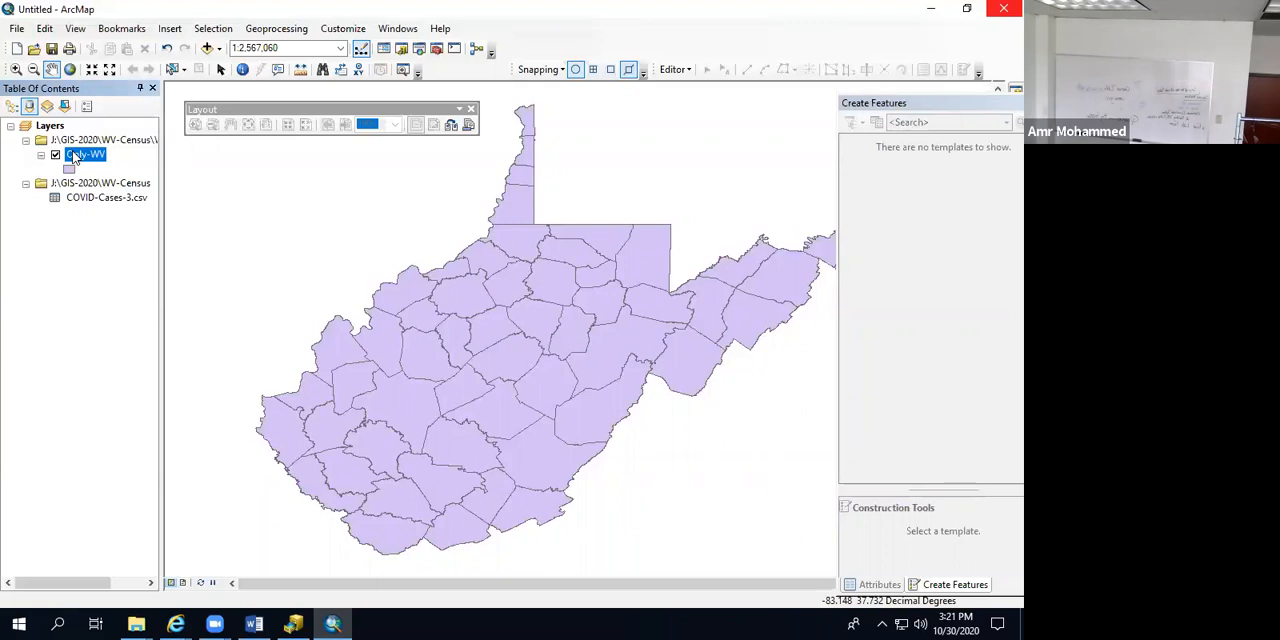
right_click(72, 150)
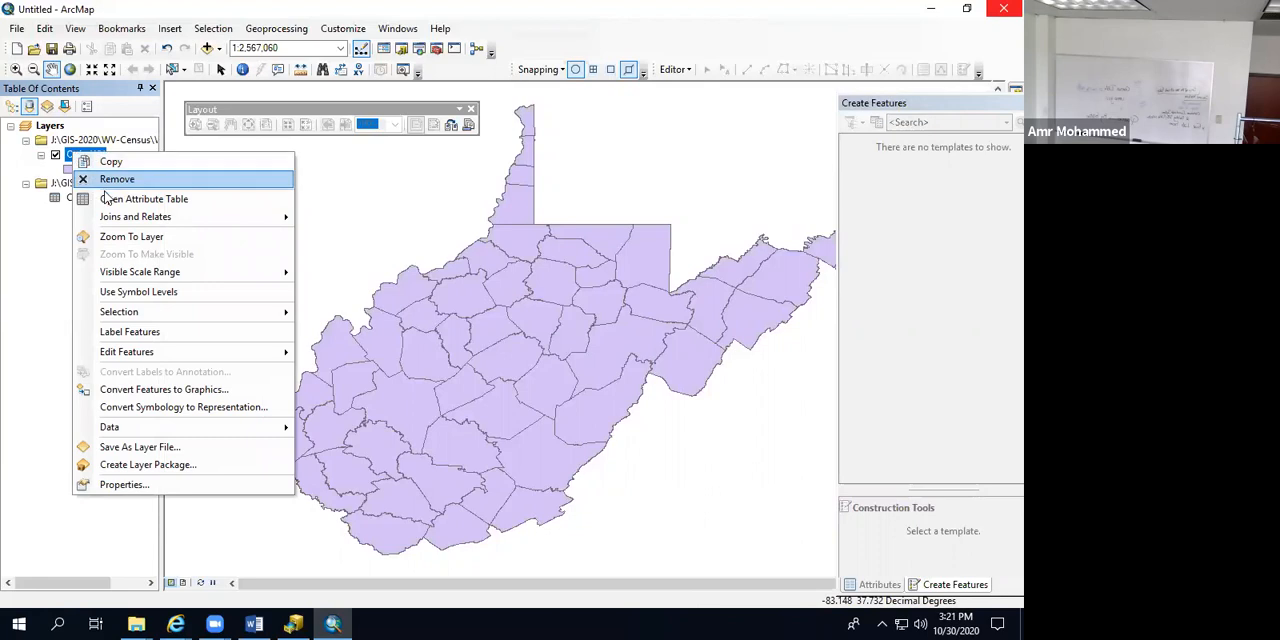
mouse_move(112, 220)
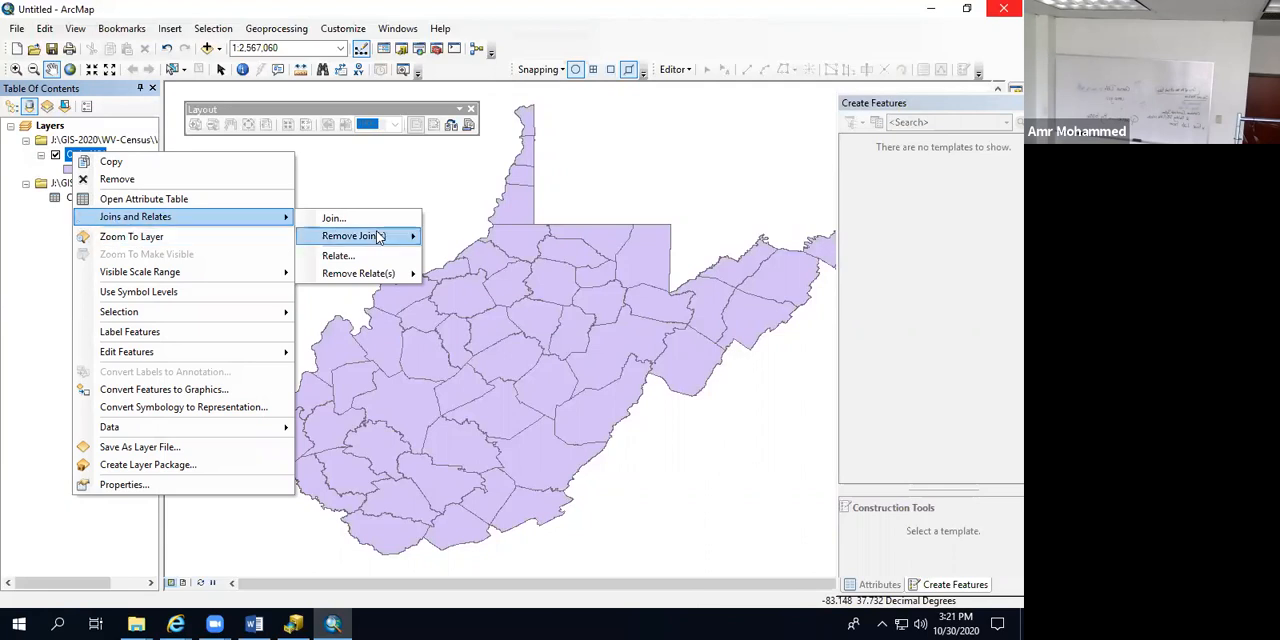
left_click(407, 220)
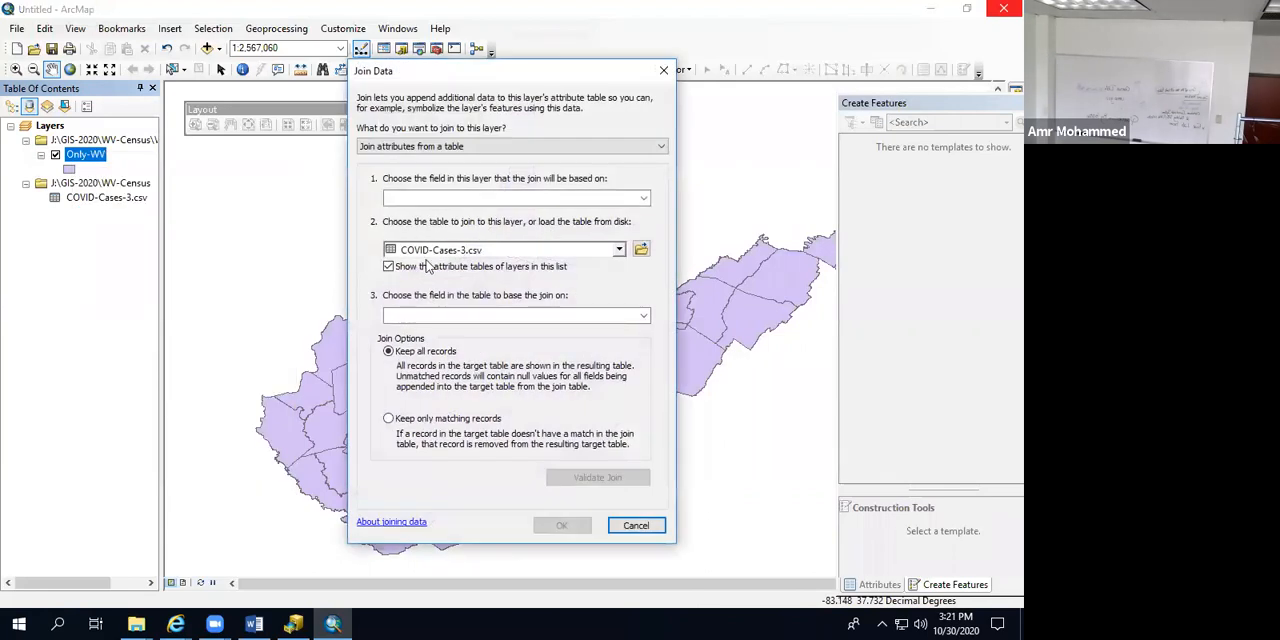
left_click(463, 202)
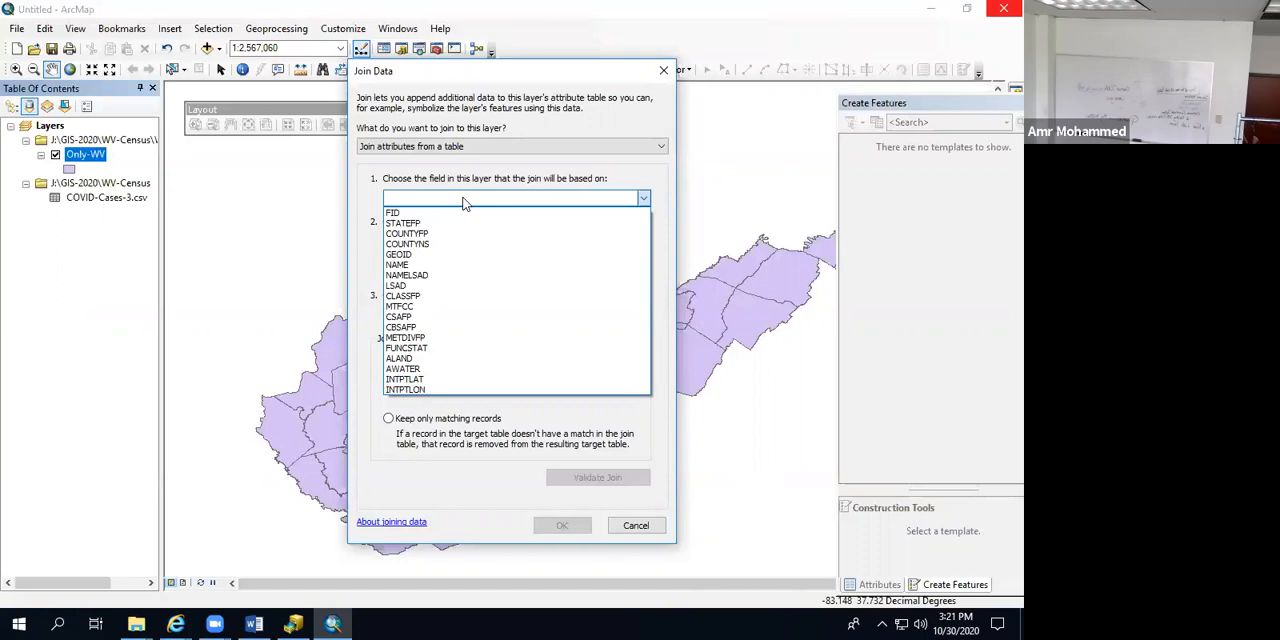
left_click(436, 276)
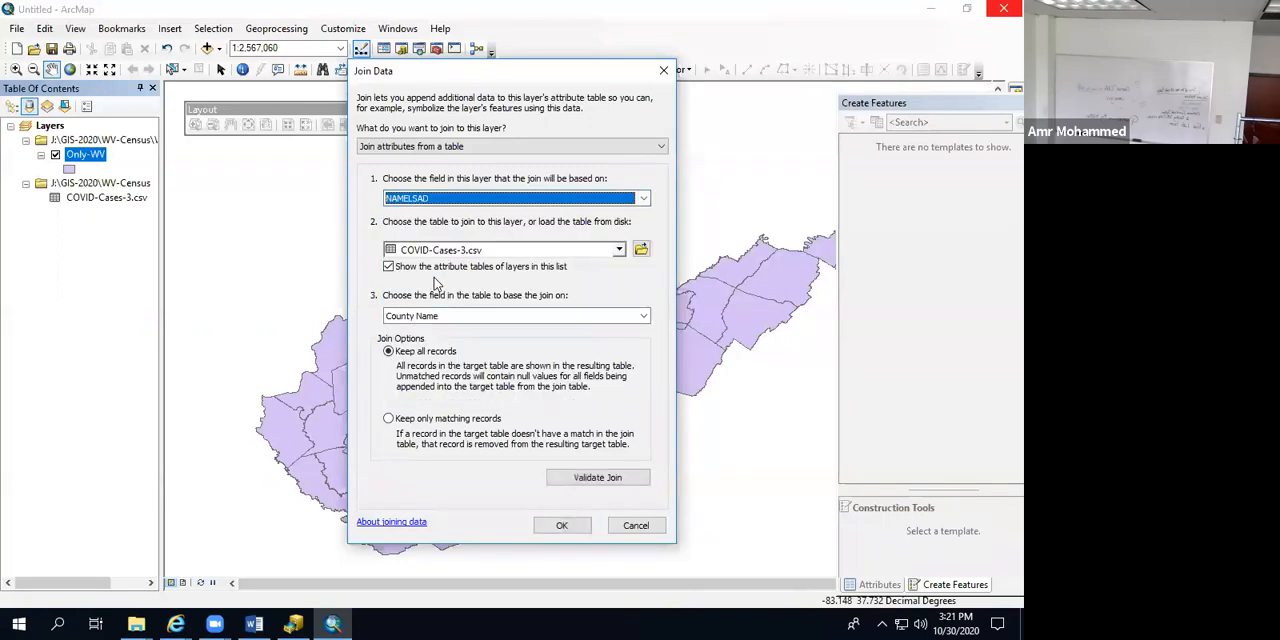
Step: Join the COVID-Cases-3.csv table to the layer on its County Name field, keeping all records
left_click(620, 250)
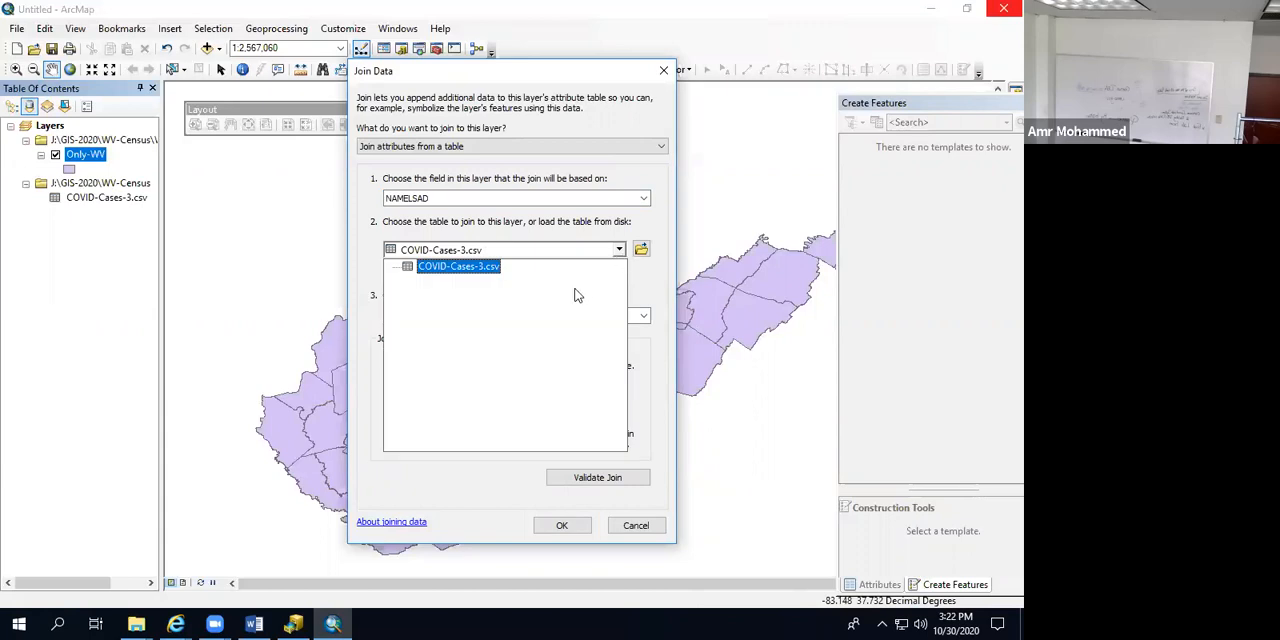
left_click(476, 267)
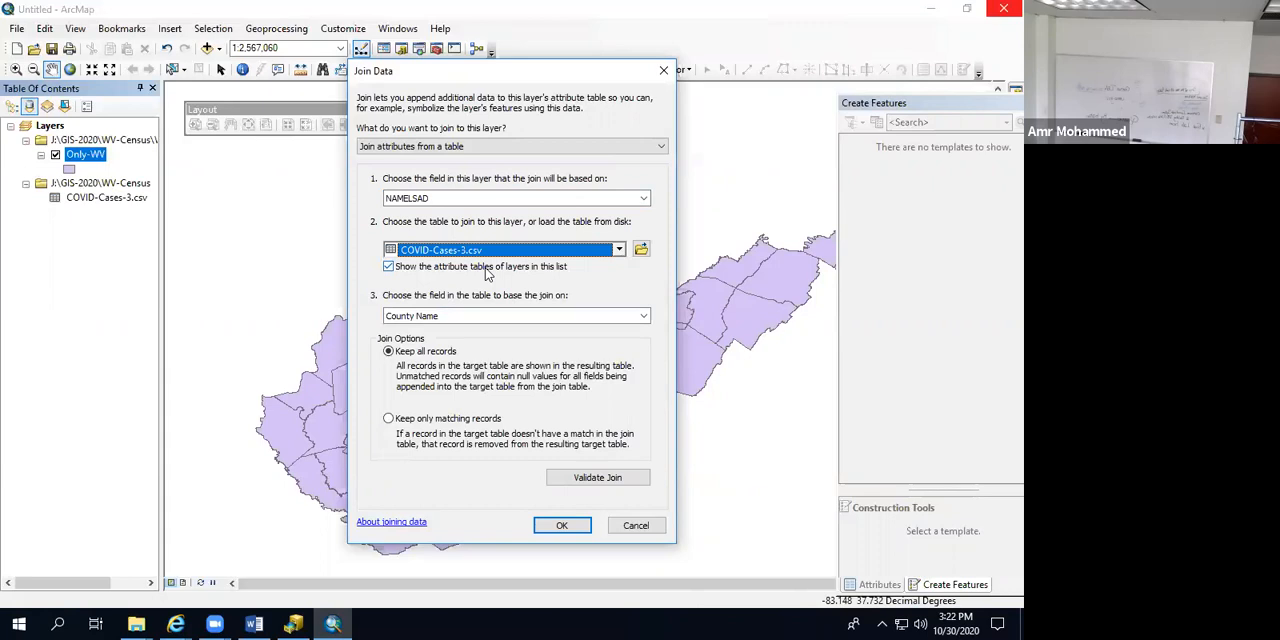
left_click(643, 317)
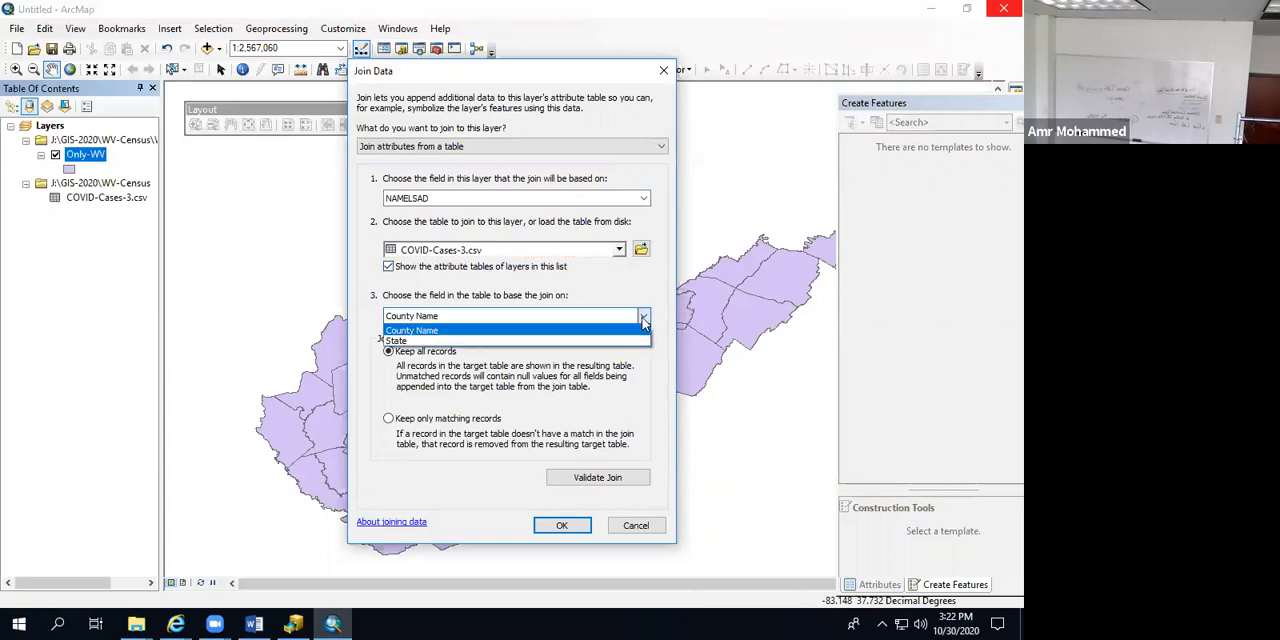
left_click(512, 331)
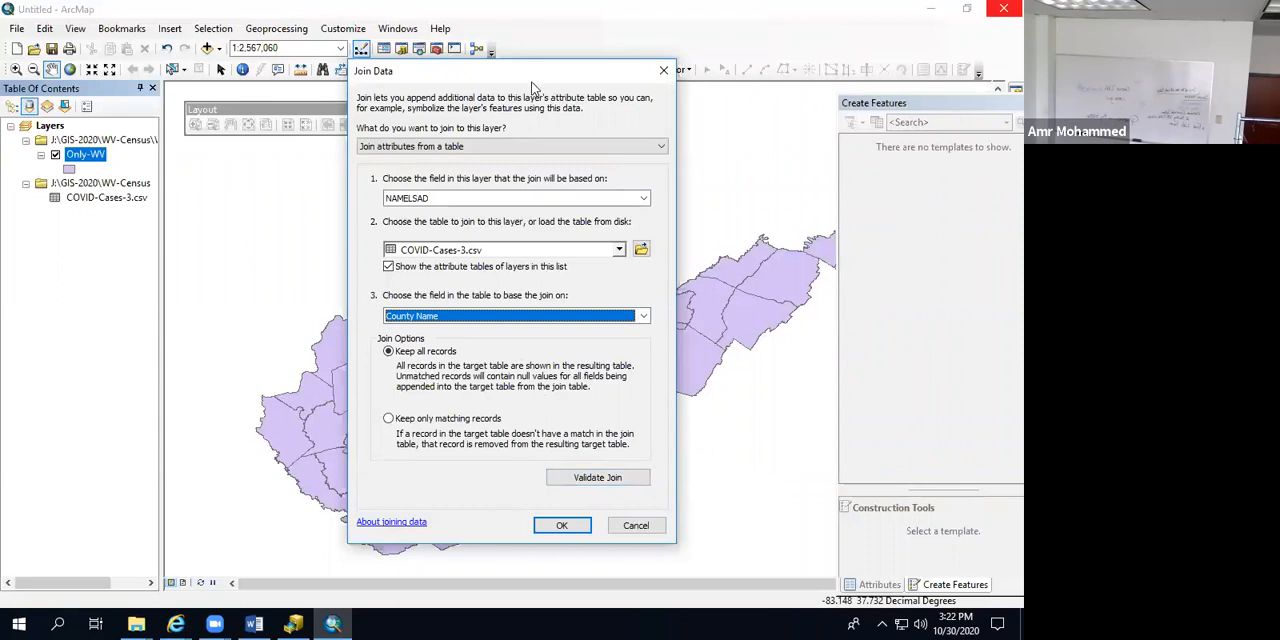
left_click_drag(530, 78, 532, 32)
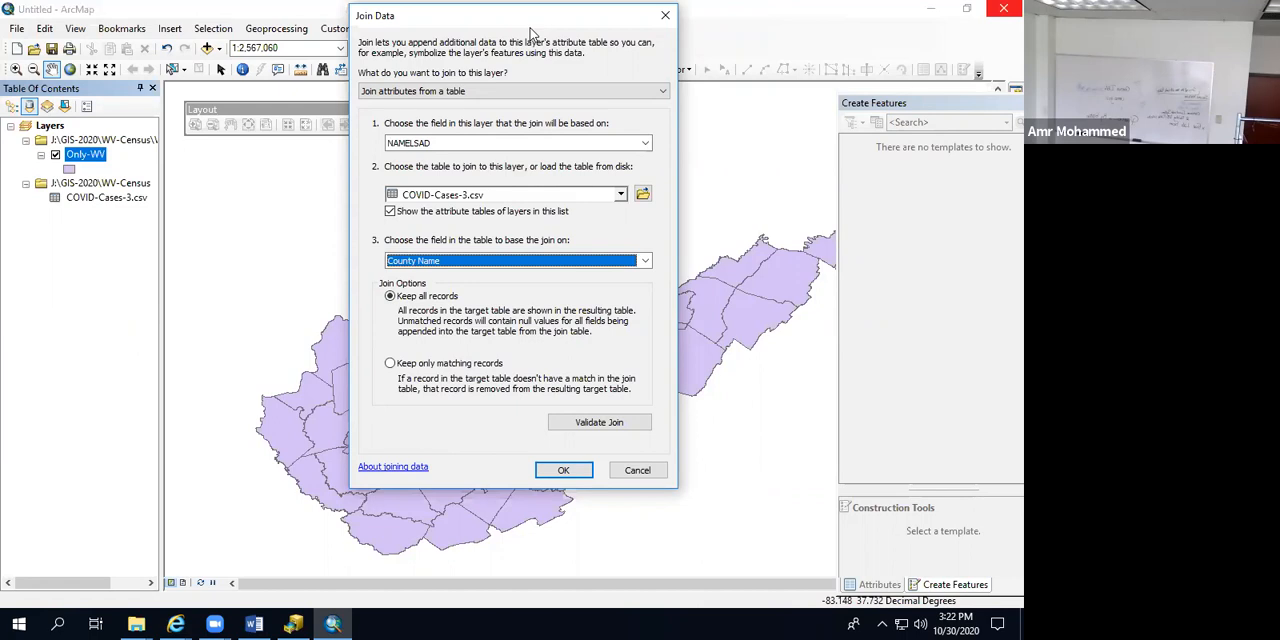
left_click(556, 471)
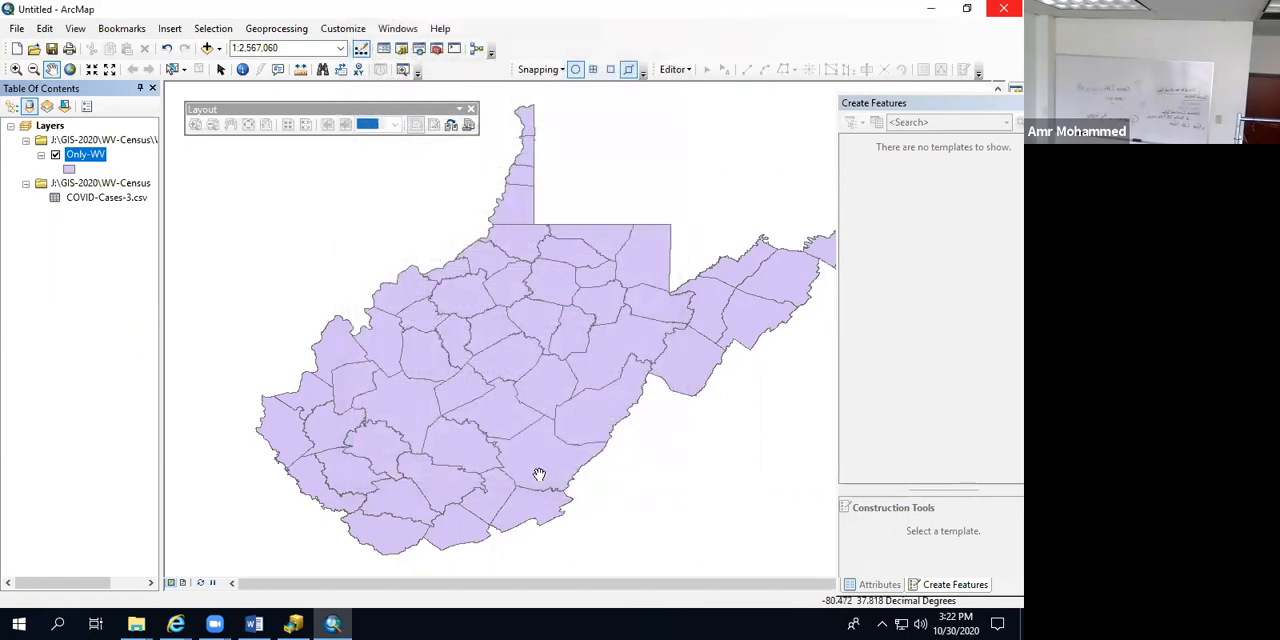
Step: Open the Only-WV attribute table to check the joined county, state and Total_Cases fields, and close it
right_click(85, 156)
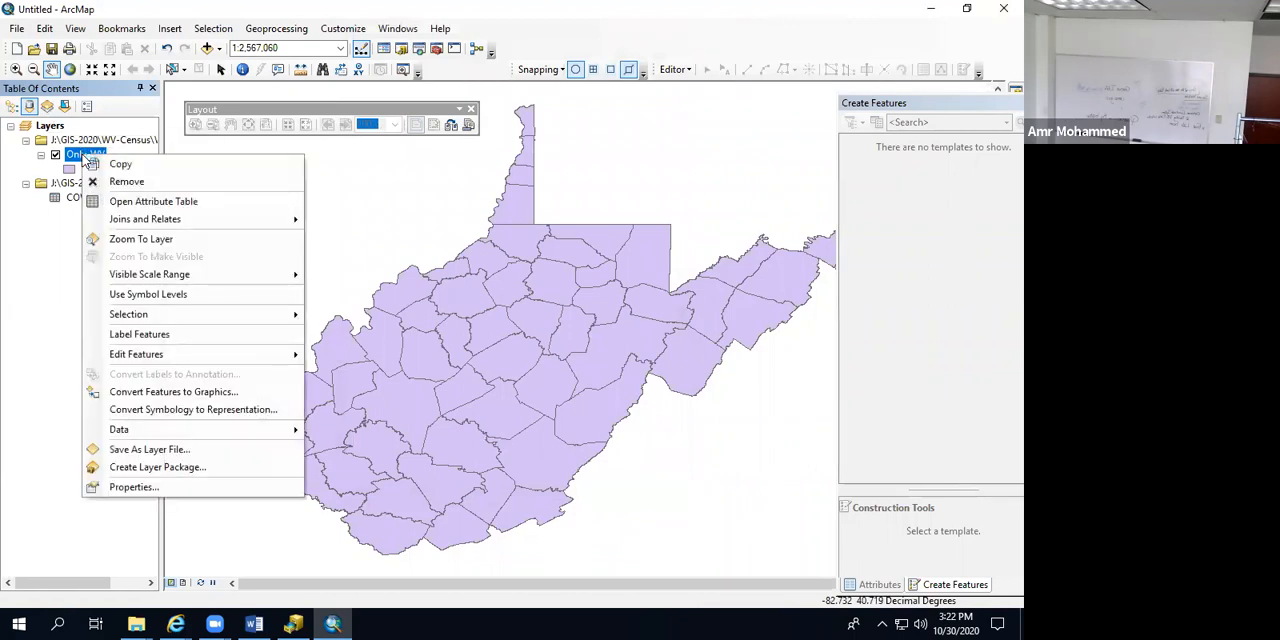
left_click(113, 202)
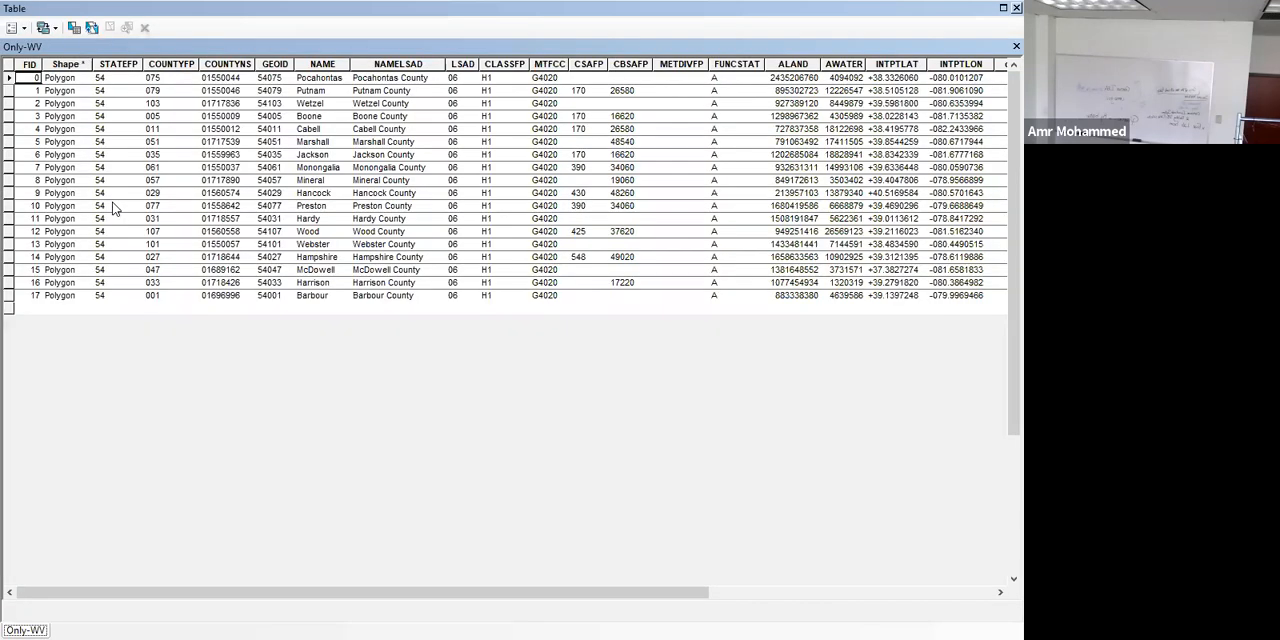
left_click(965, 598)
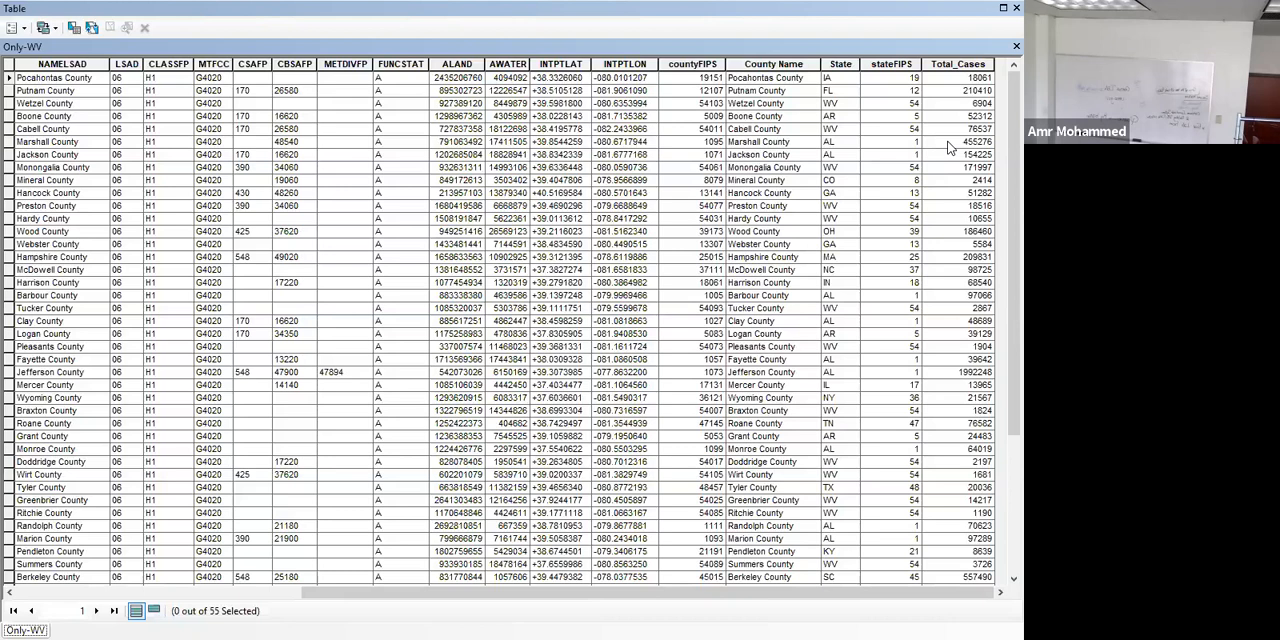
left_click(1016, 47)
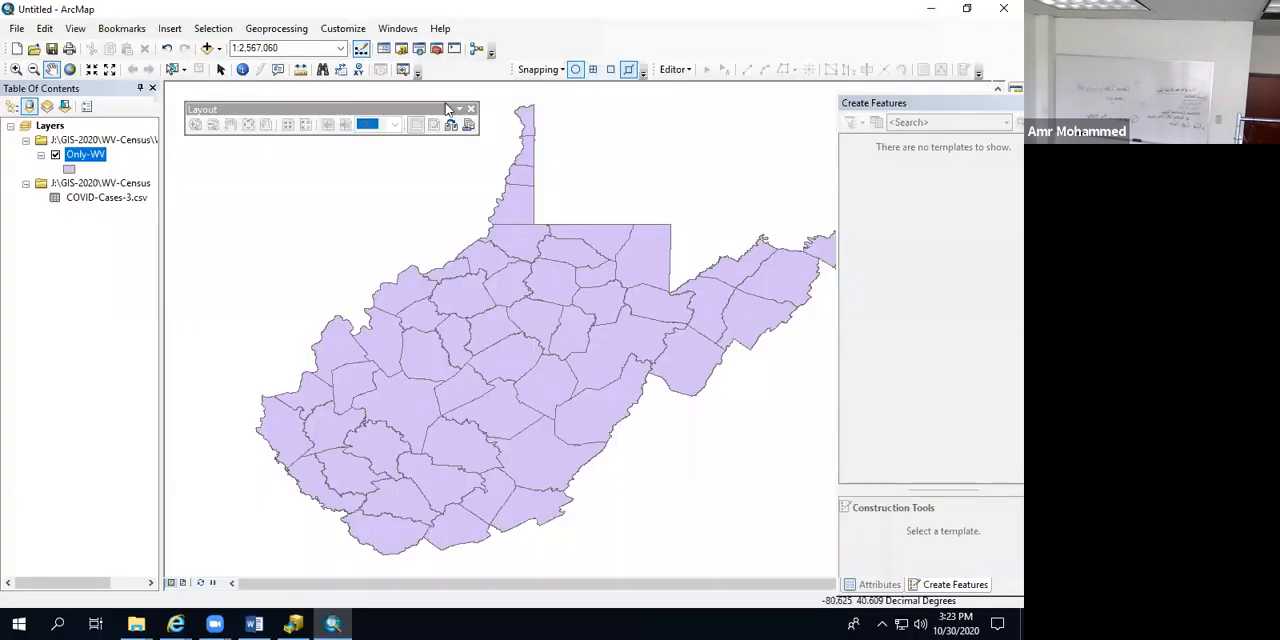
Step: Set the Only-WV layer's symbology to graduated colors using Total_Cases as the value field
right_click(100, 162)
left_click(142, 491)
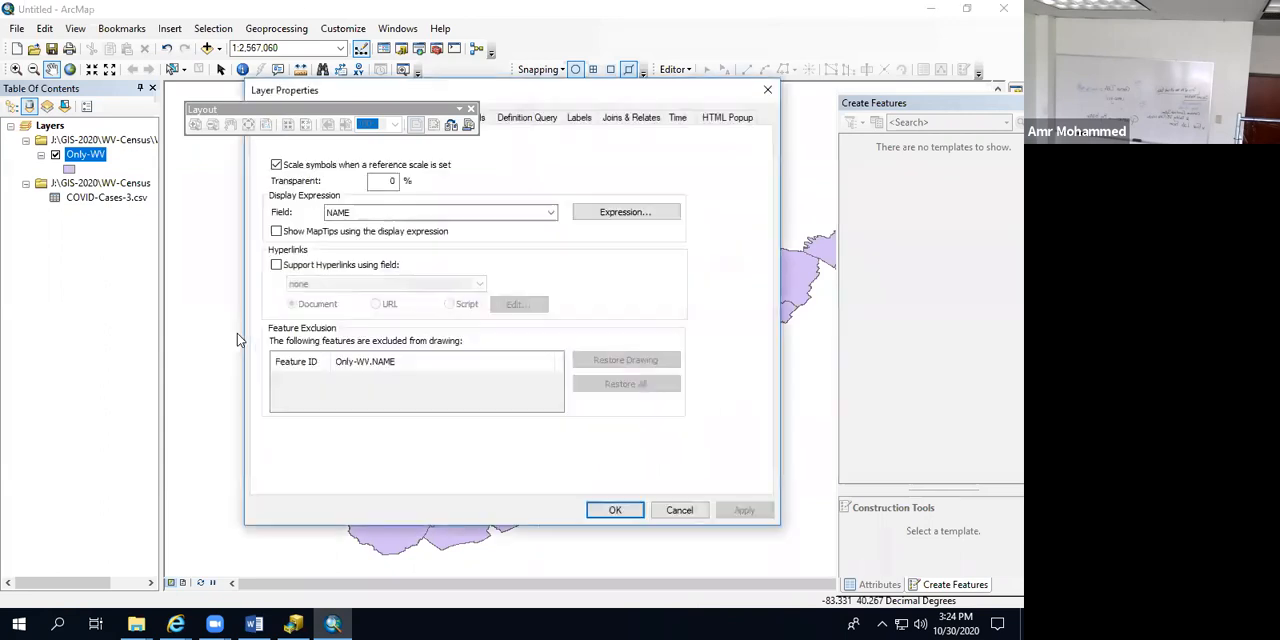
left_click_drag(477, 88, 598, 93)
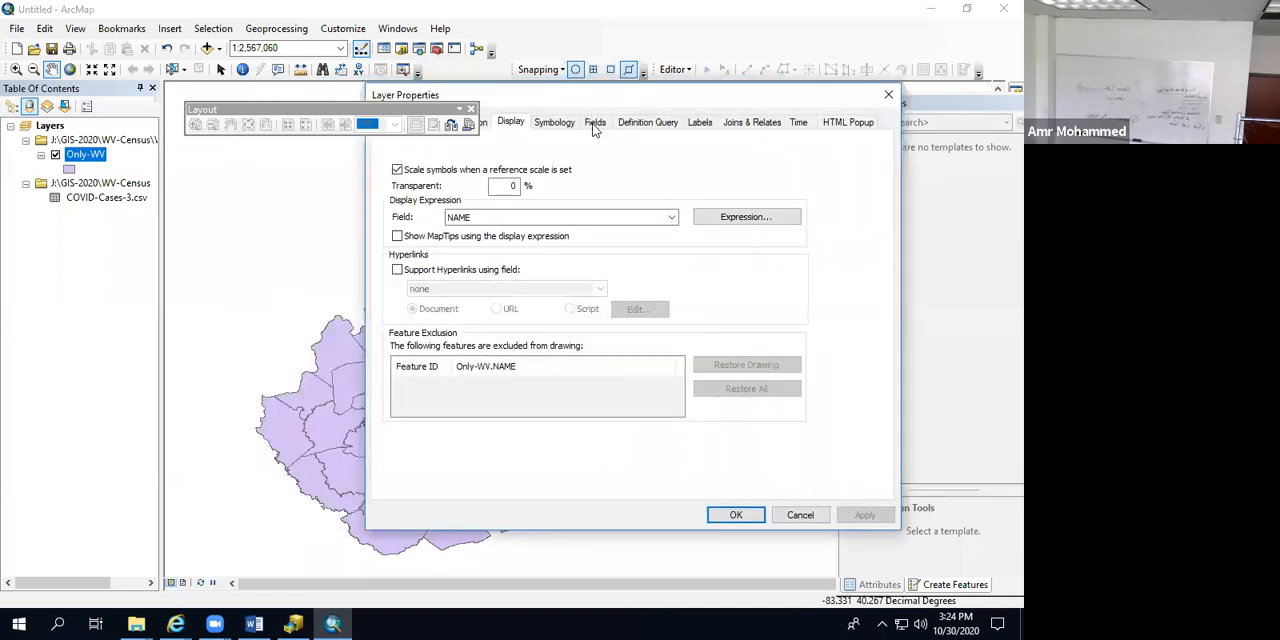
left_click(563, 125)
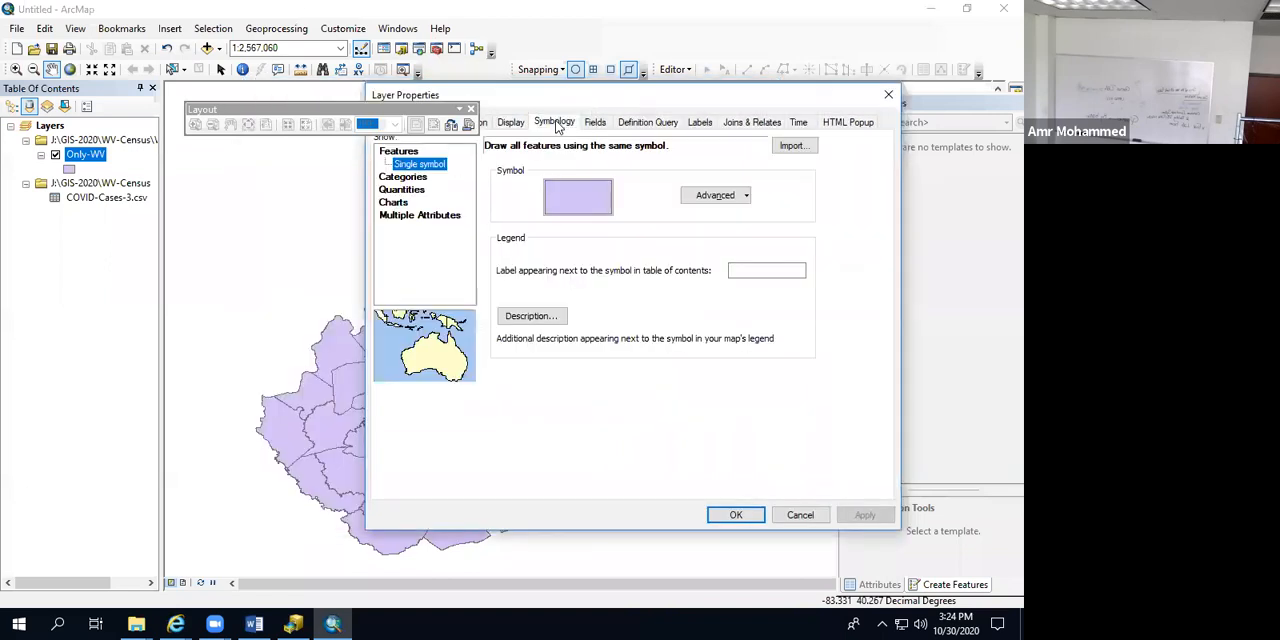
left_click(399, 190)
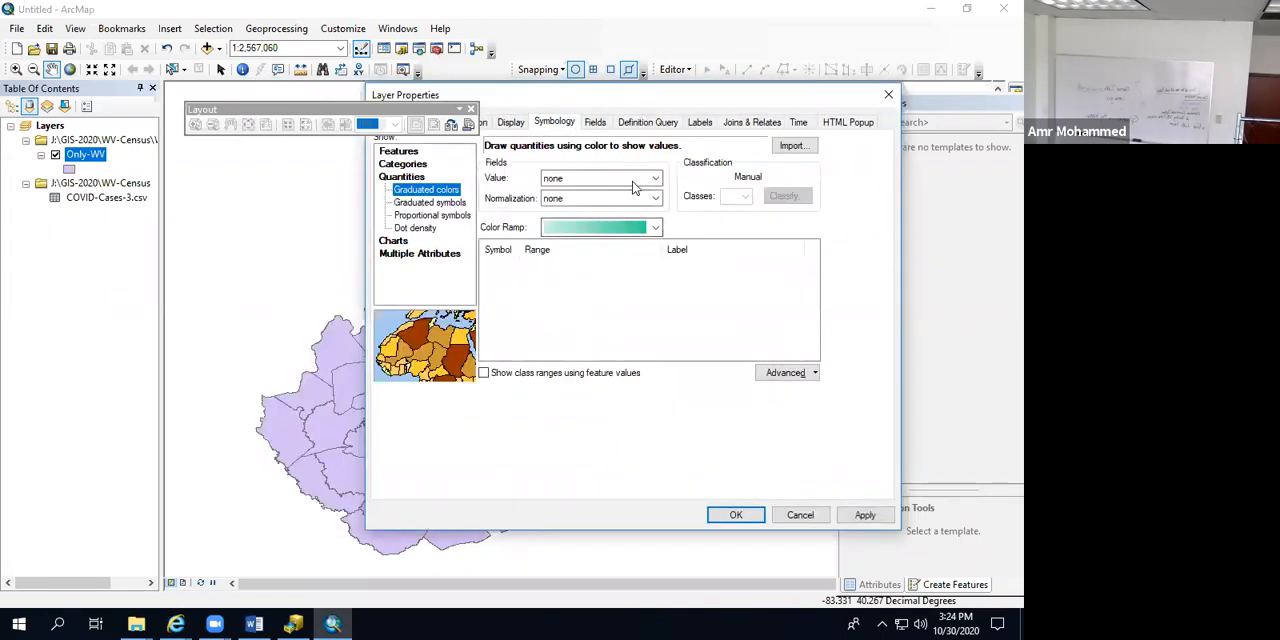
left_click(655, 178)
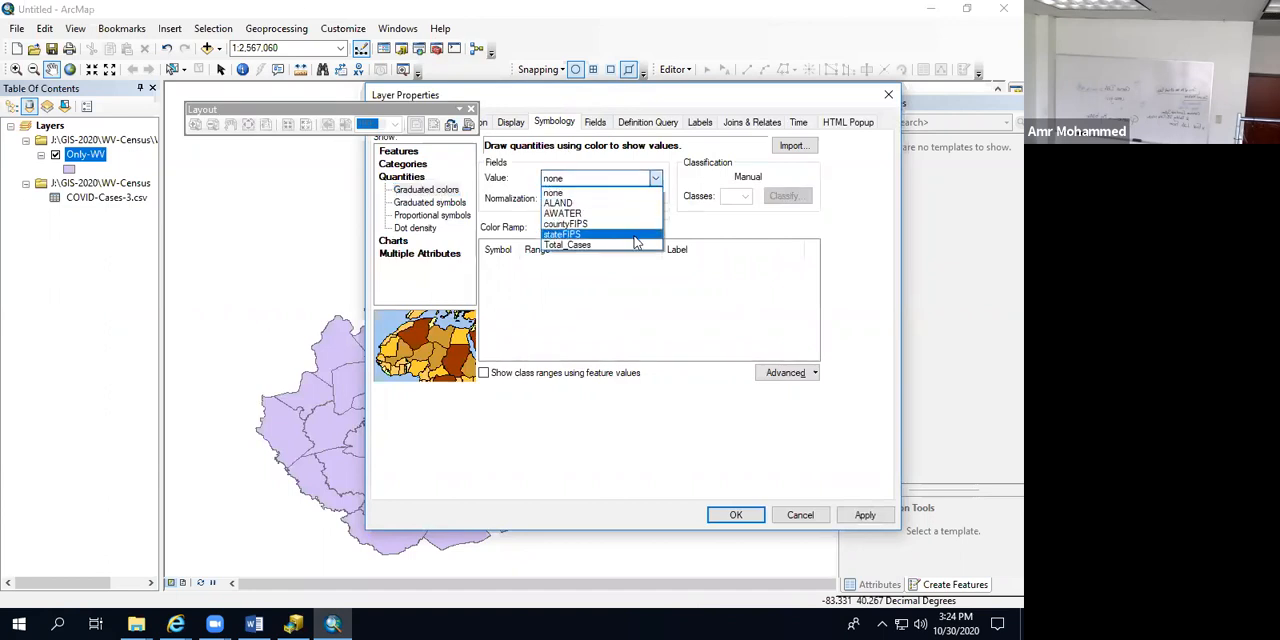
left_click(630, 244)
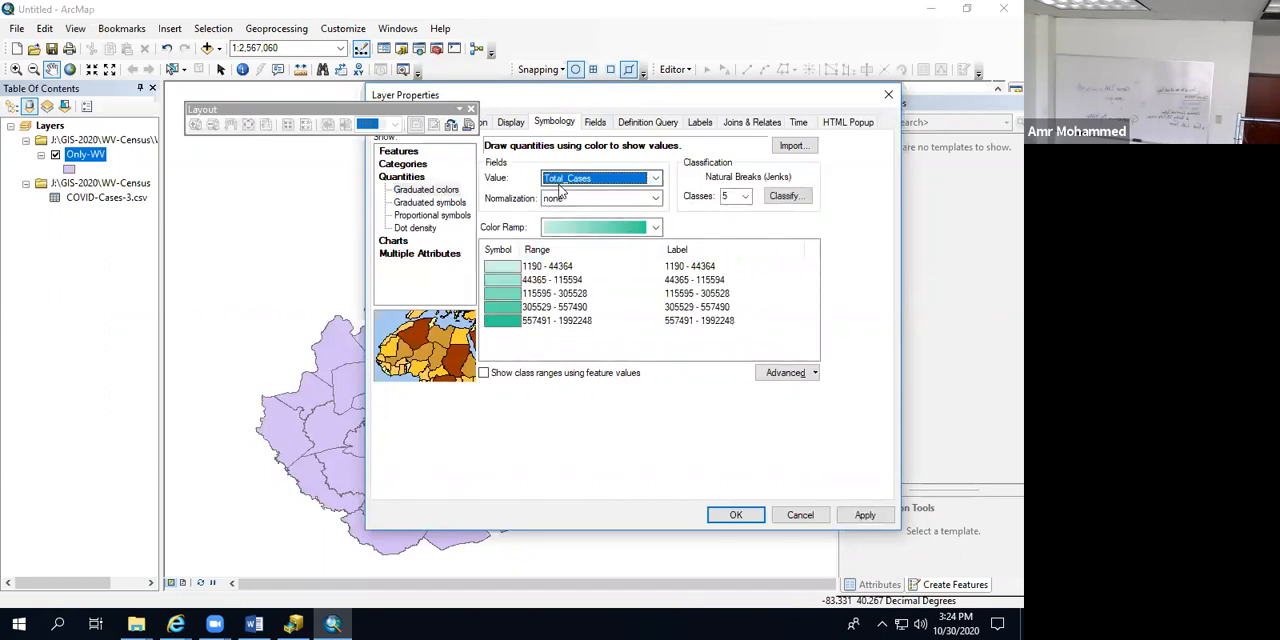
Step: Choose a yellow-to-red color ramp for the Total_Cases classes and apply the symbology to the map
left_click(655, 227)
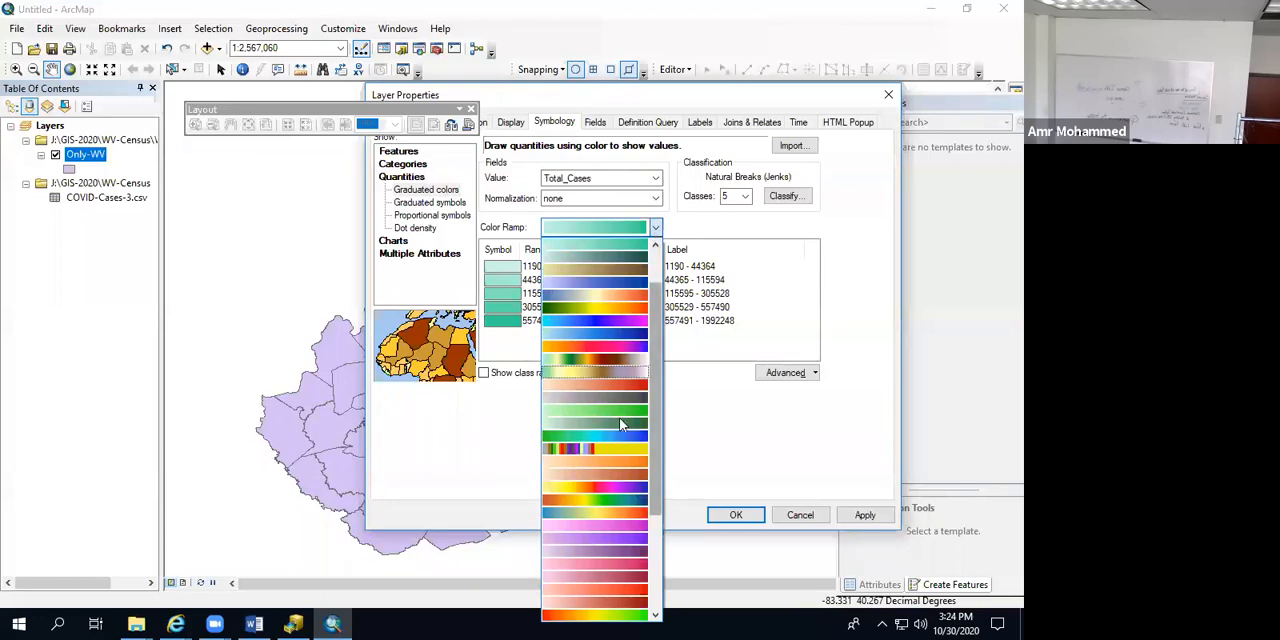
left_click(600, 614)
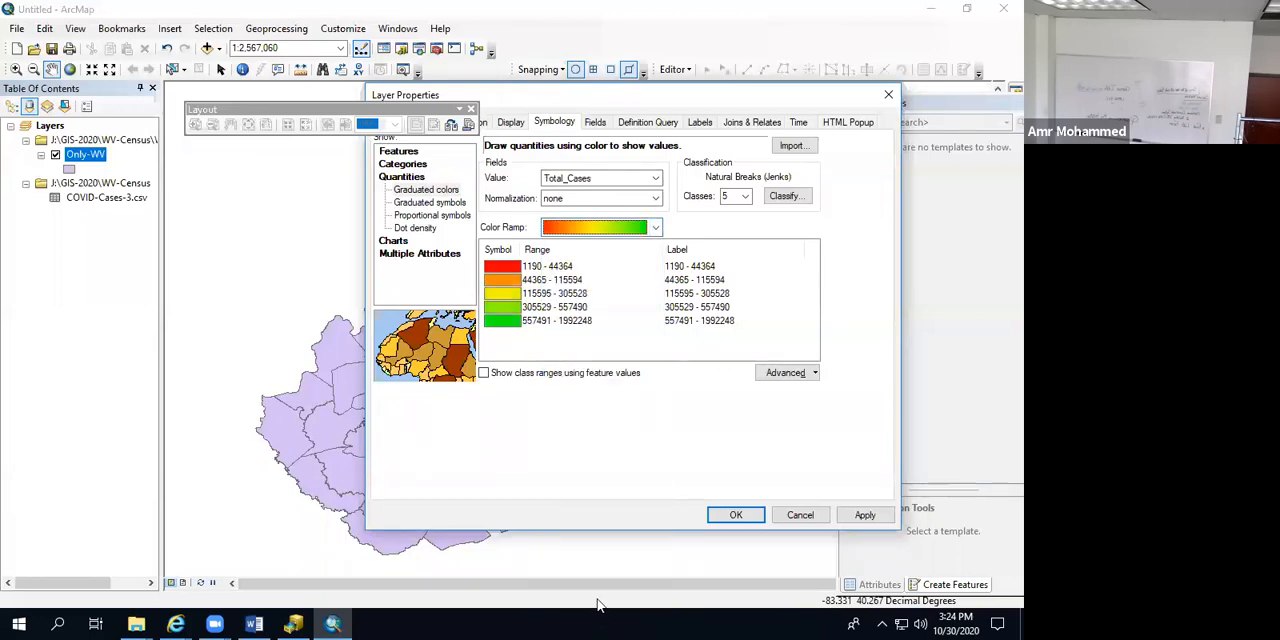
left_click(656, 228)
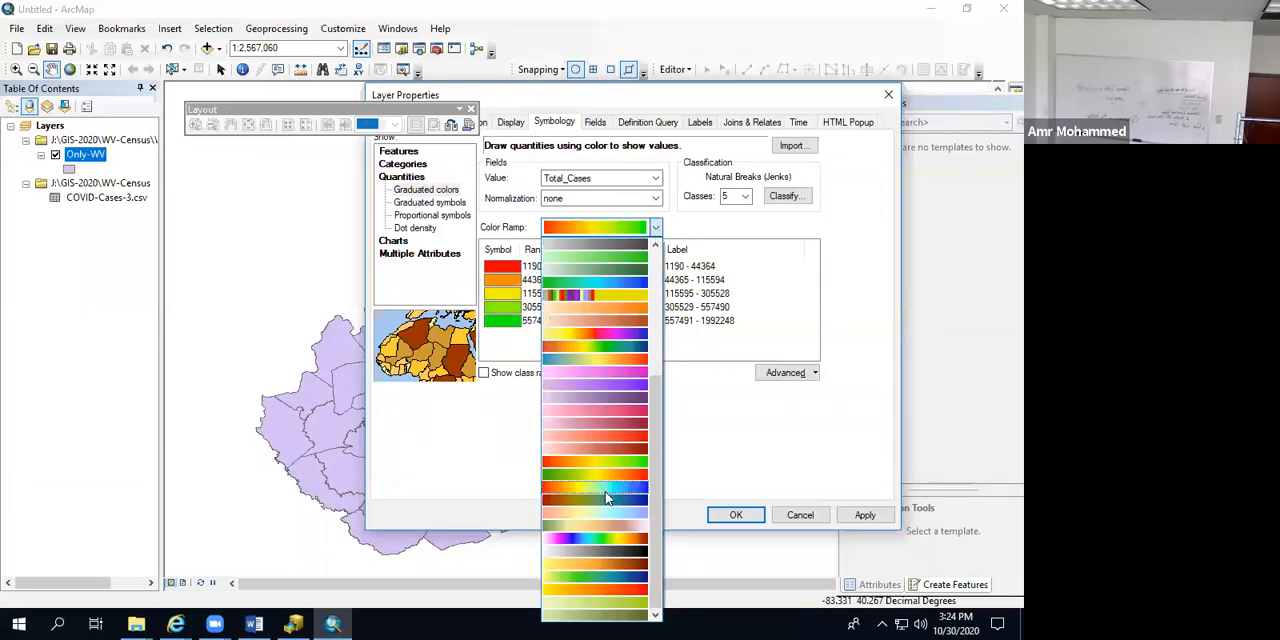
left_click(585, 592)
left_click(865, 515)
left_click(736, 515)
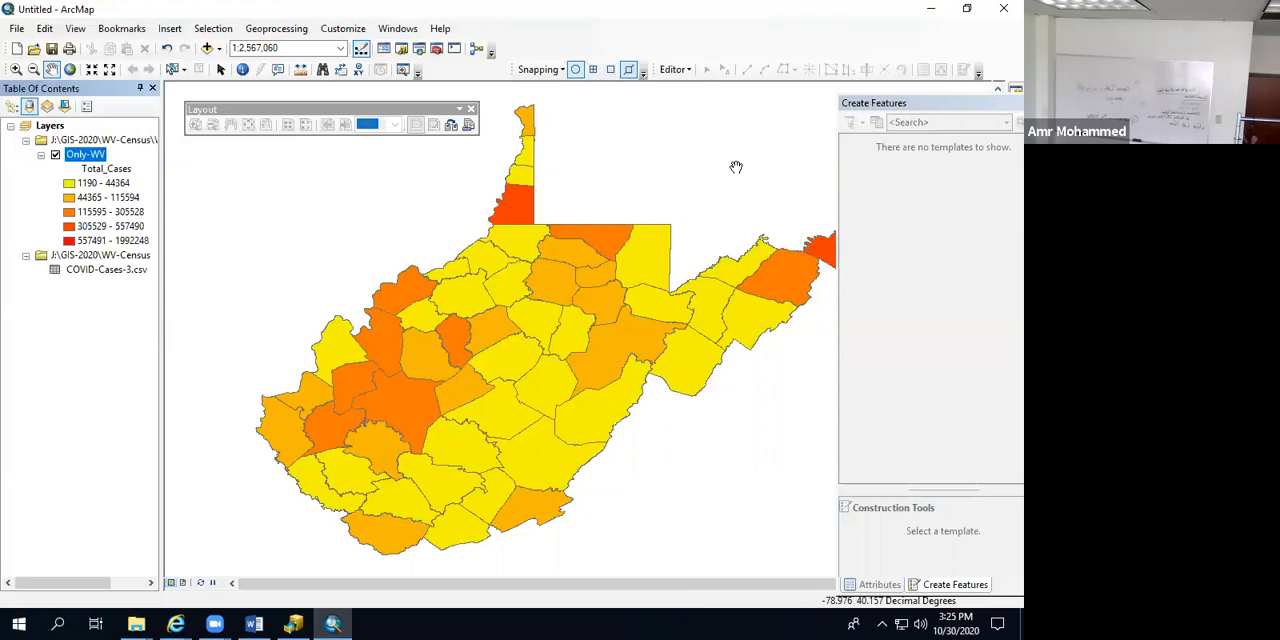
Step: Close ArcMap and the Links.docx document in Word
left_click(1003, 8)
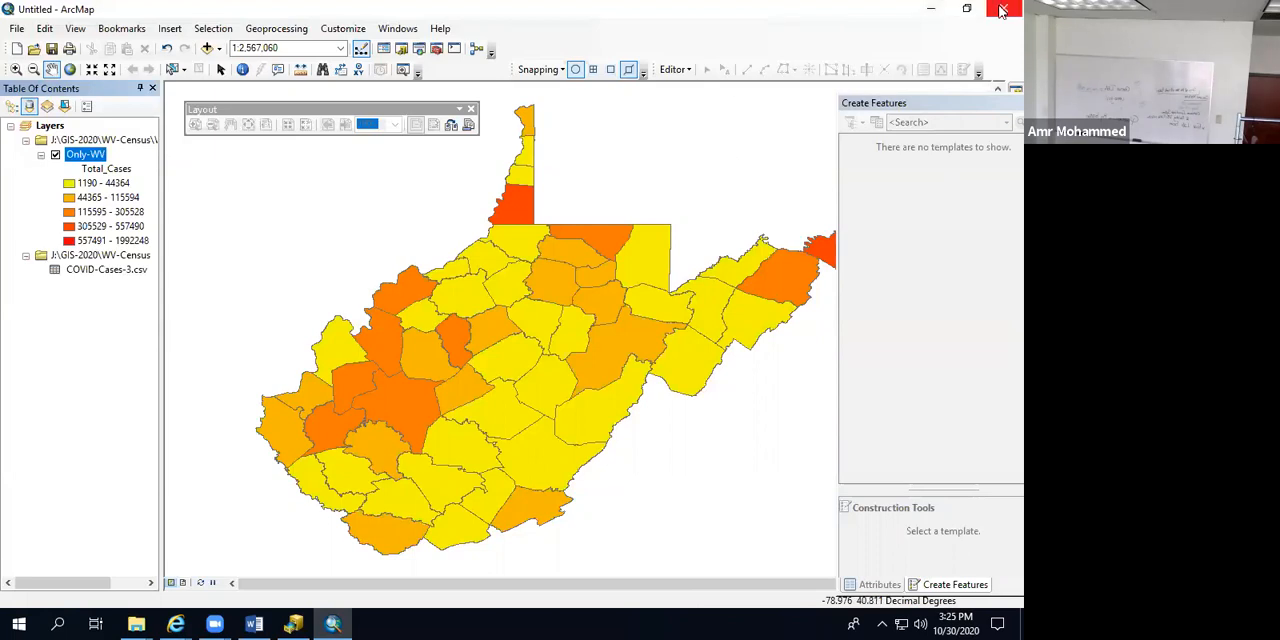
left_click(515, 345)
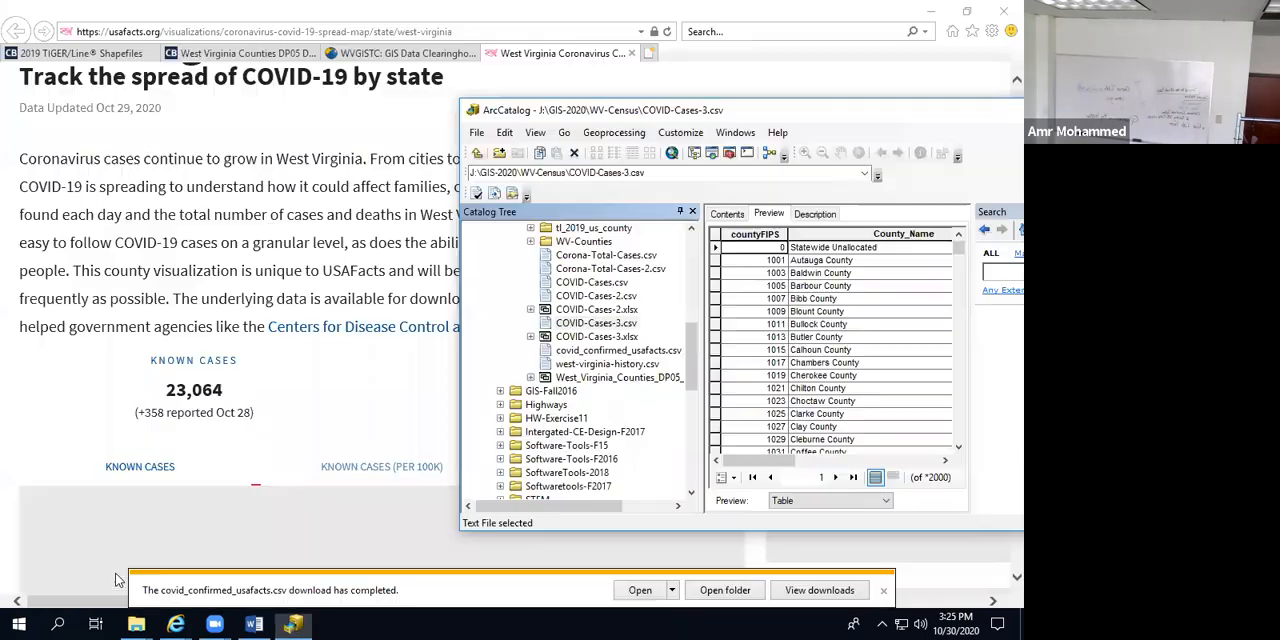
left_click(255, 623)
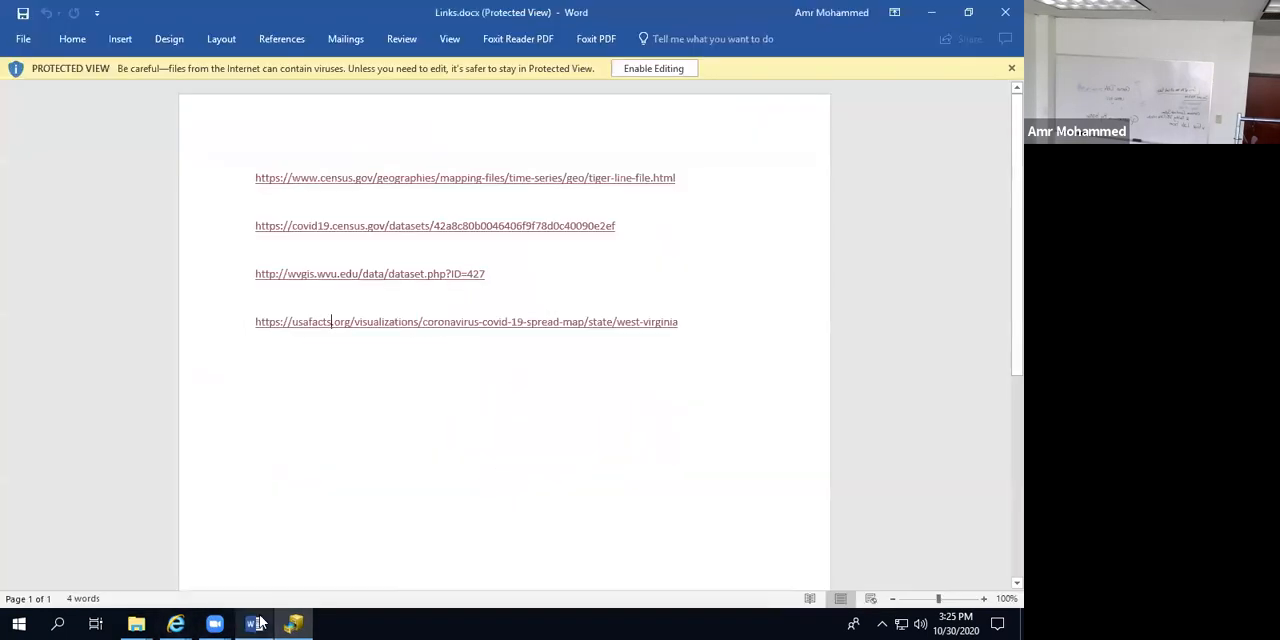
left_click(1004, 8)
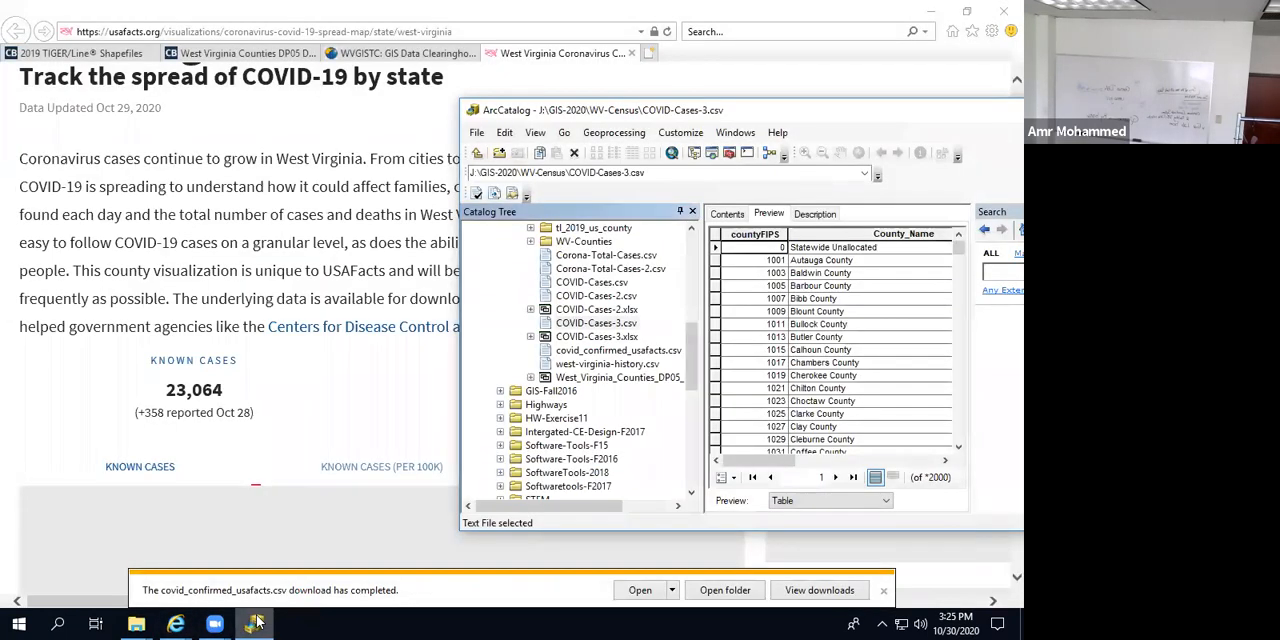
Step: Bring the ArcCatalog window fully into view over the browser and close it
left_click(257, 622)
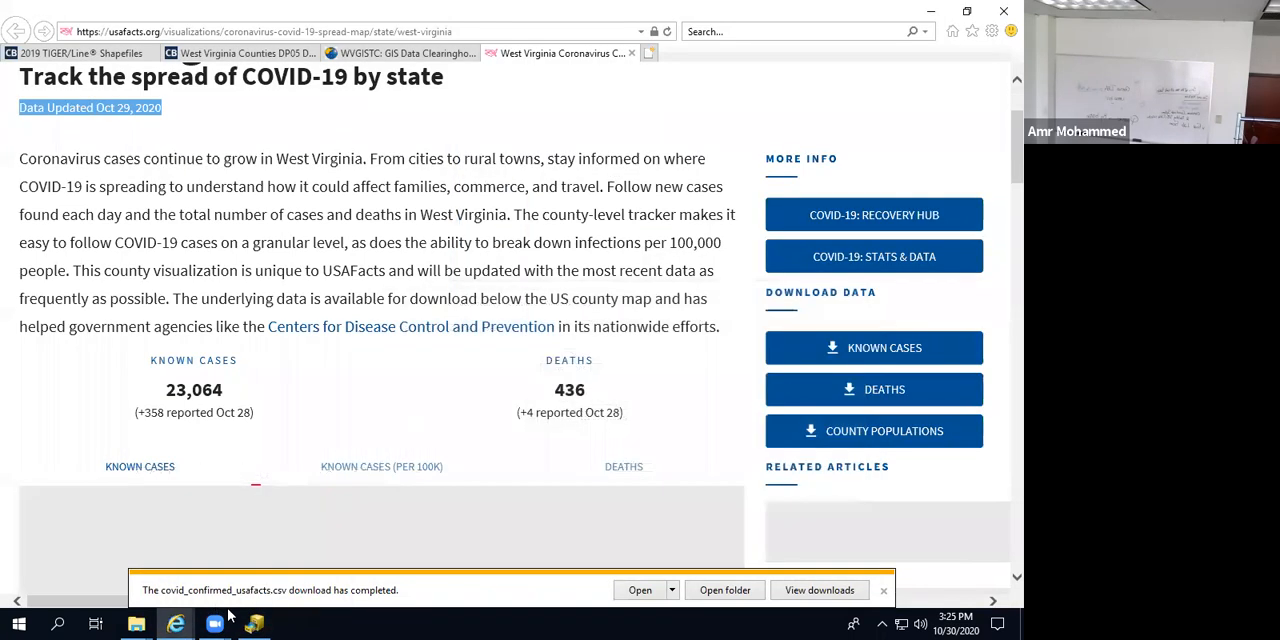
left_click(258, 622)
left_click_drag(893, 120, 324, 136)
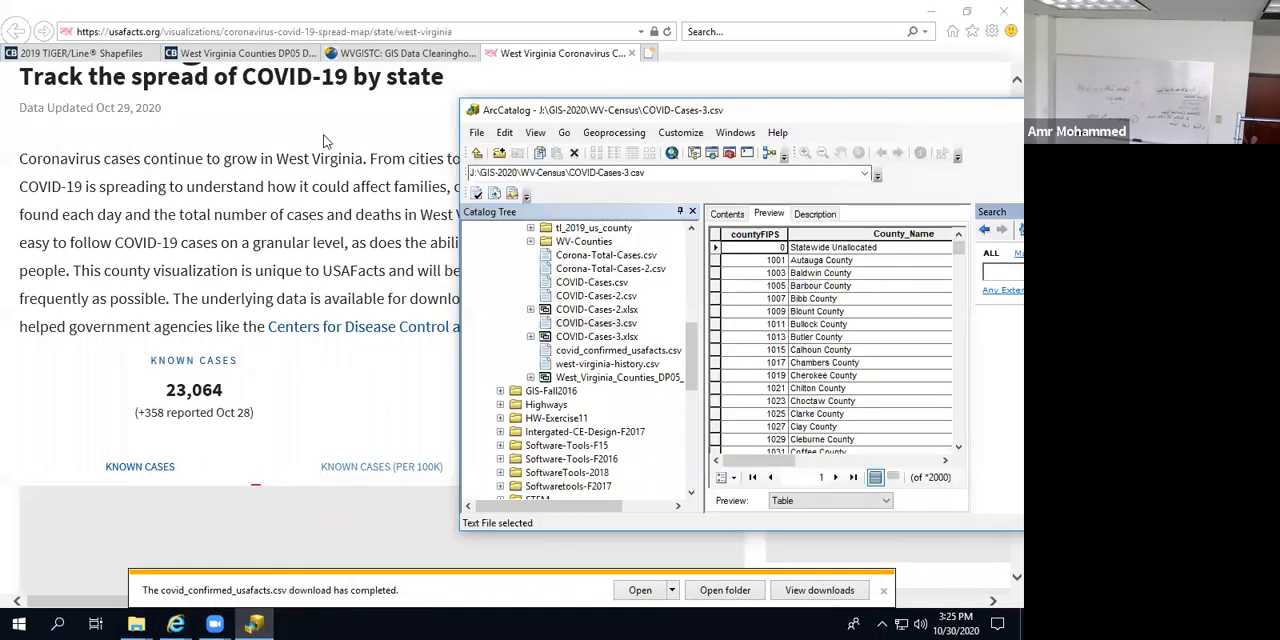
left_click(624, 130)
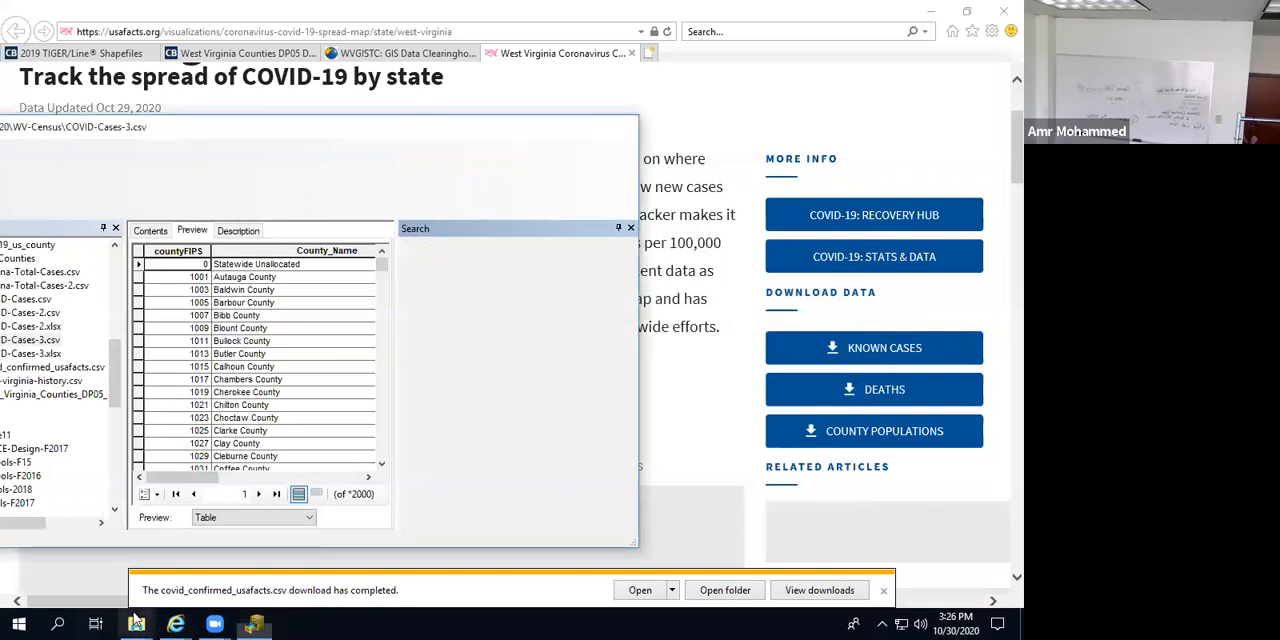
mouse_move(214, 622)
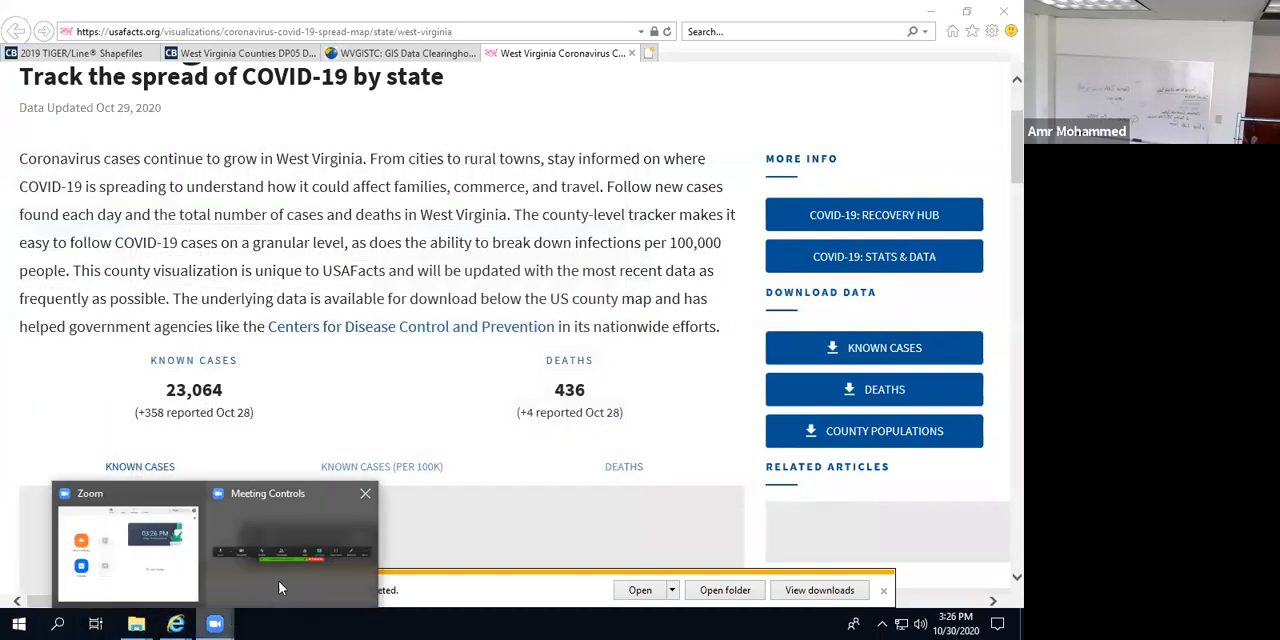
left_click(258, 560)
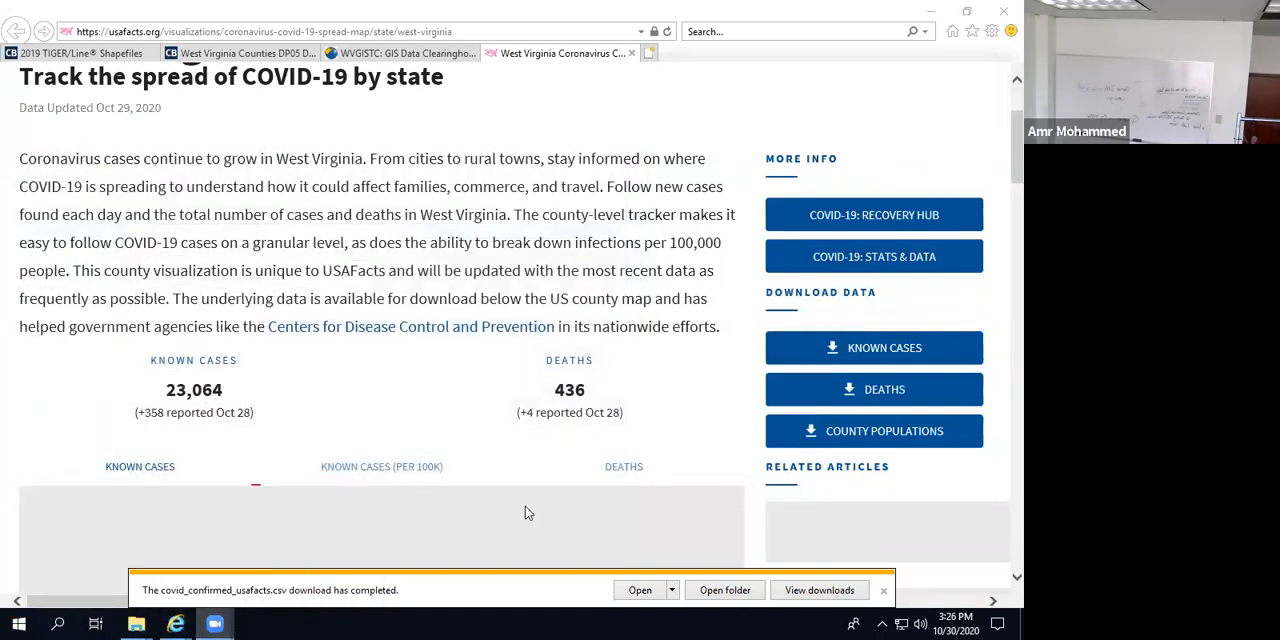